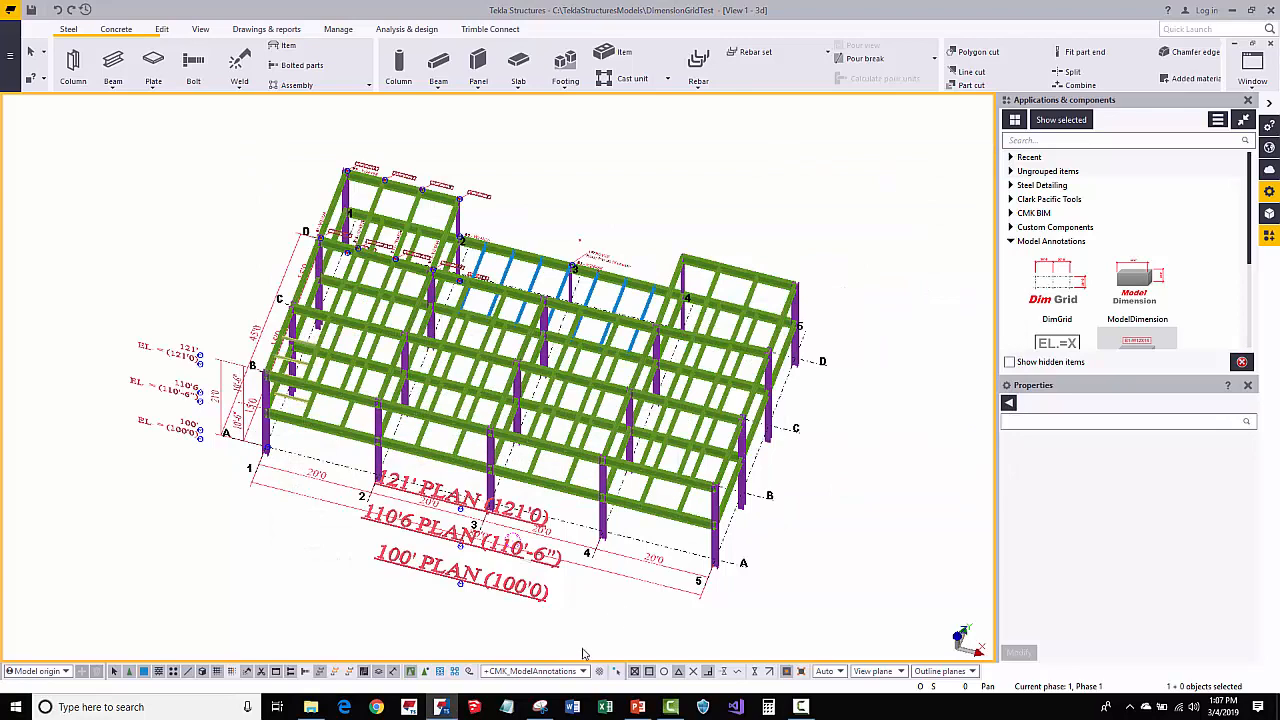
In the CMK_ModelAnnotations selection filter, enable the grouped ModelMark, ModelDimension, DimGrid, ModelElevation and ModelText rows, disable the lower ModelMark row, and apply
left_click(600, 671)
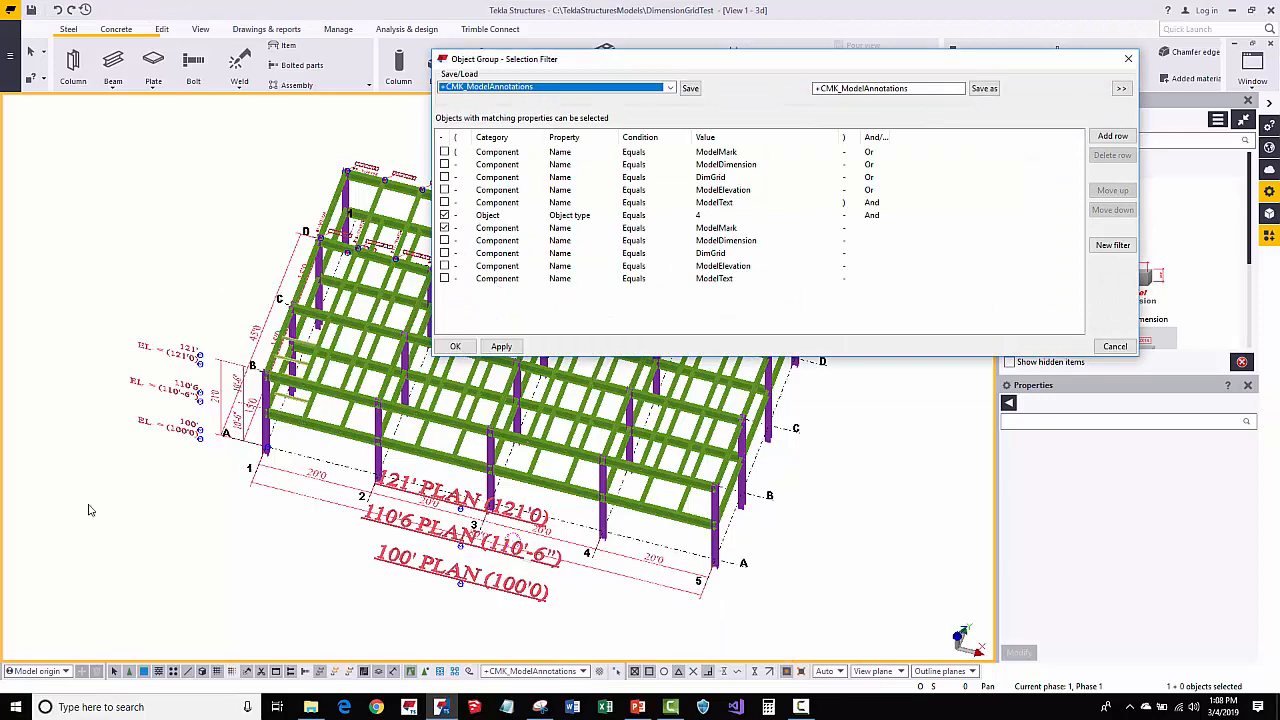
left_click_drag(670, 68, 797, 48)
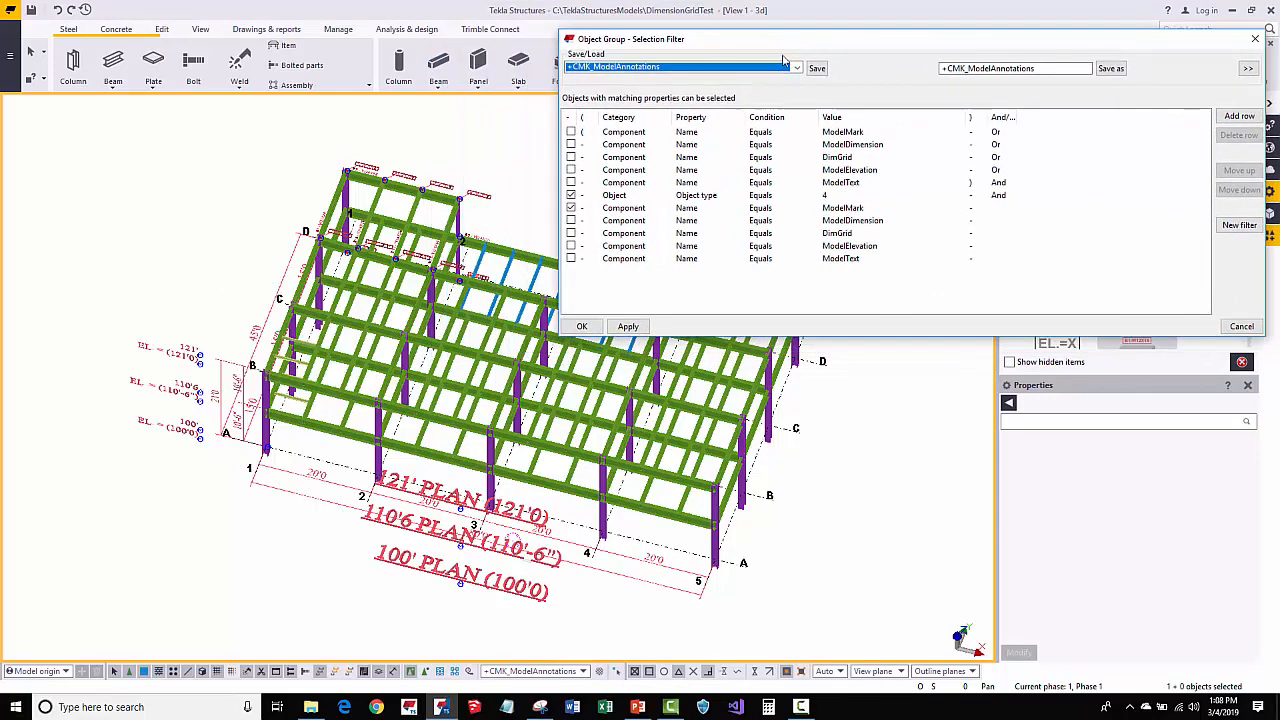
left_click(571, 196)
left_click(571, 132)
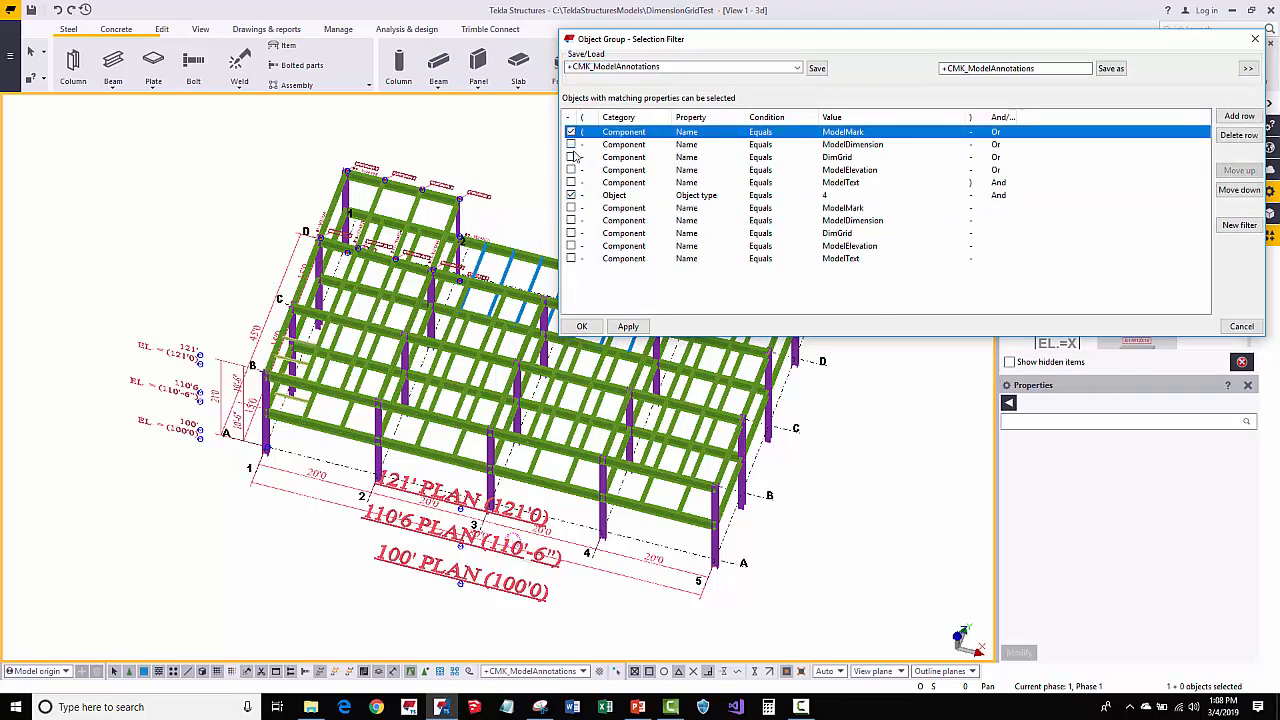
left_click(571, 144)
left_click(571, 157)
left_click(571, 170)
left_click(572, 182)
left_click(571, 183)
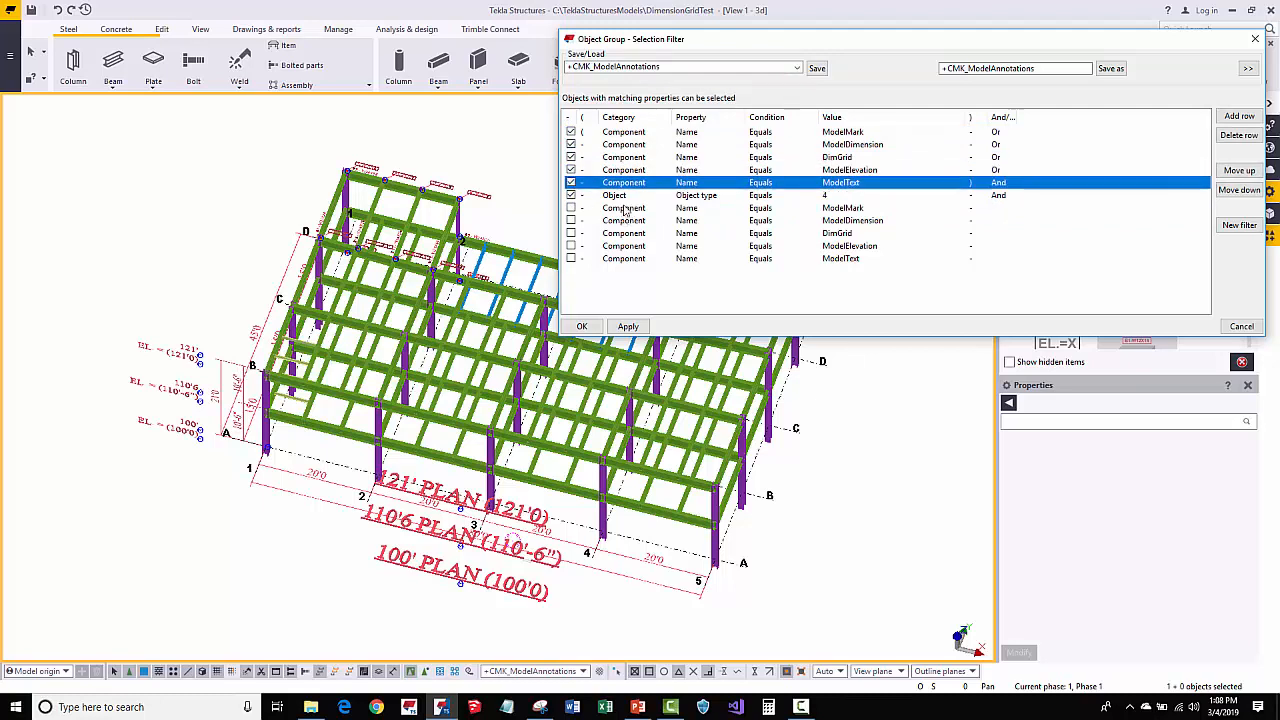
left_click(629, 327)
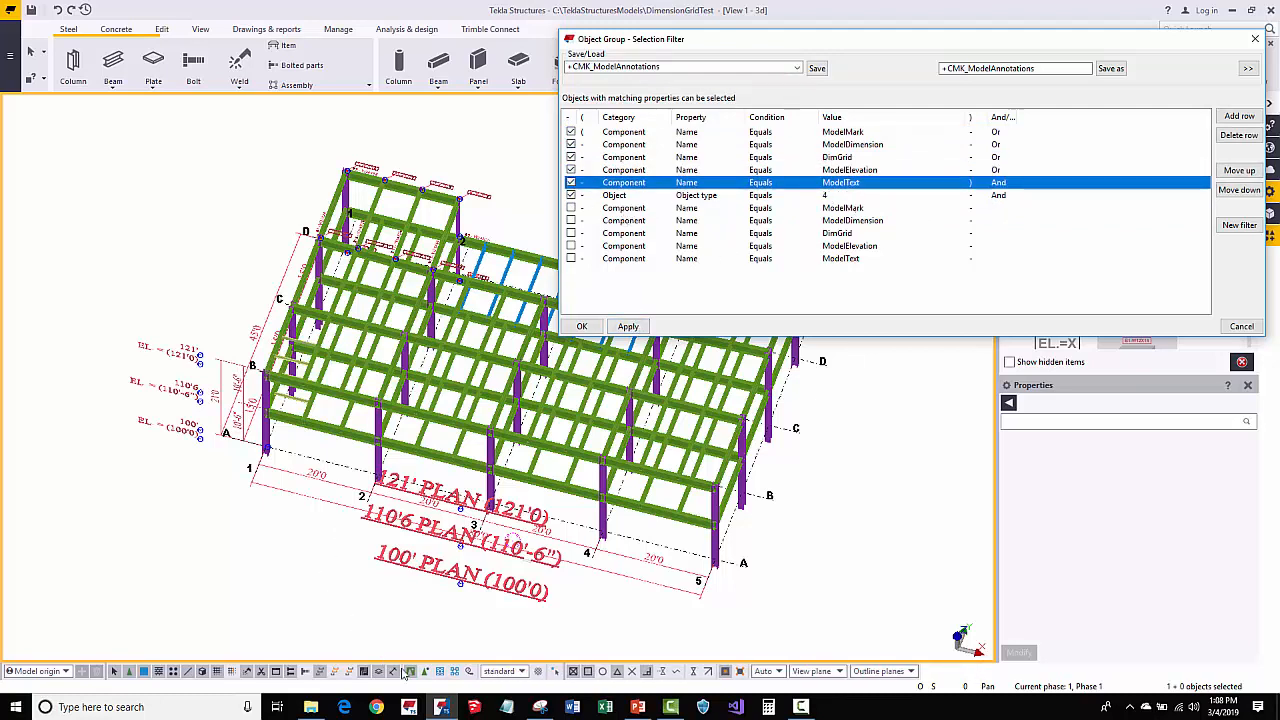
Test the annotation filter with an area selection across the whole model and clear the selection
left_click(238, 570)
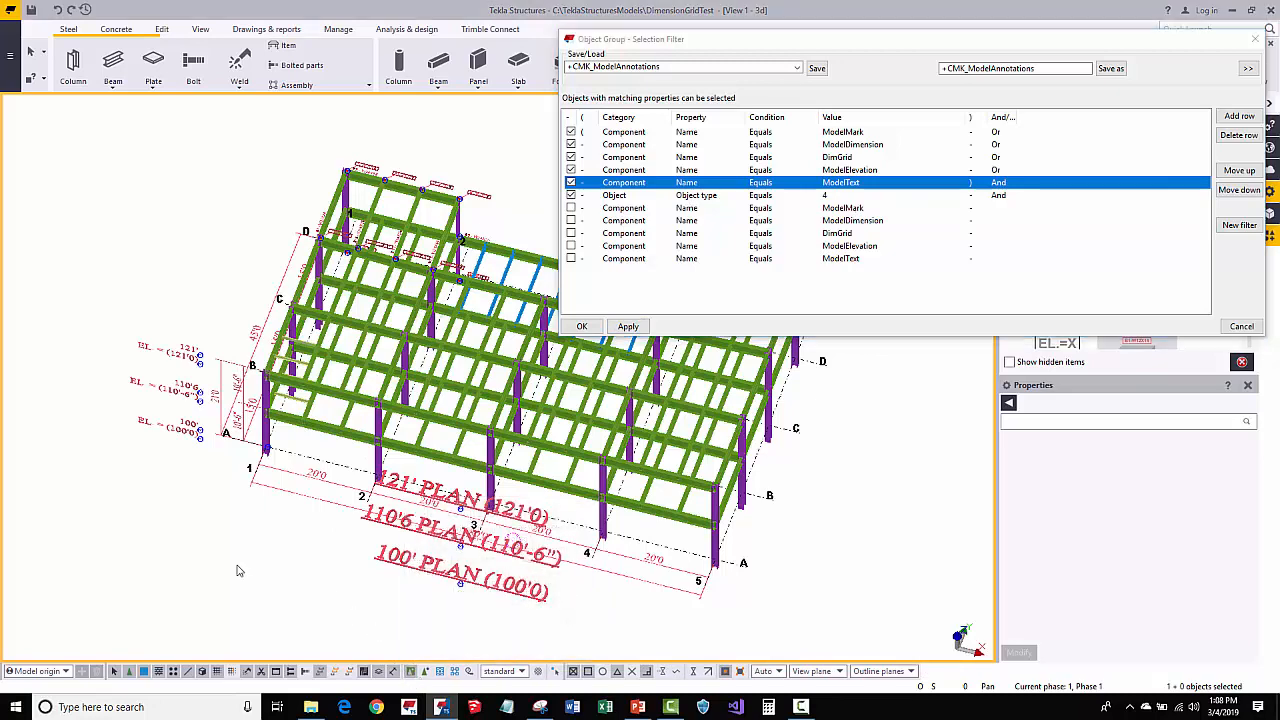
scroll(182, 497, "down", 2)
left_click_drag(48, 178, 820, 592)
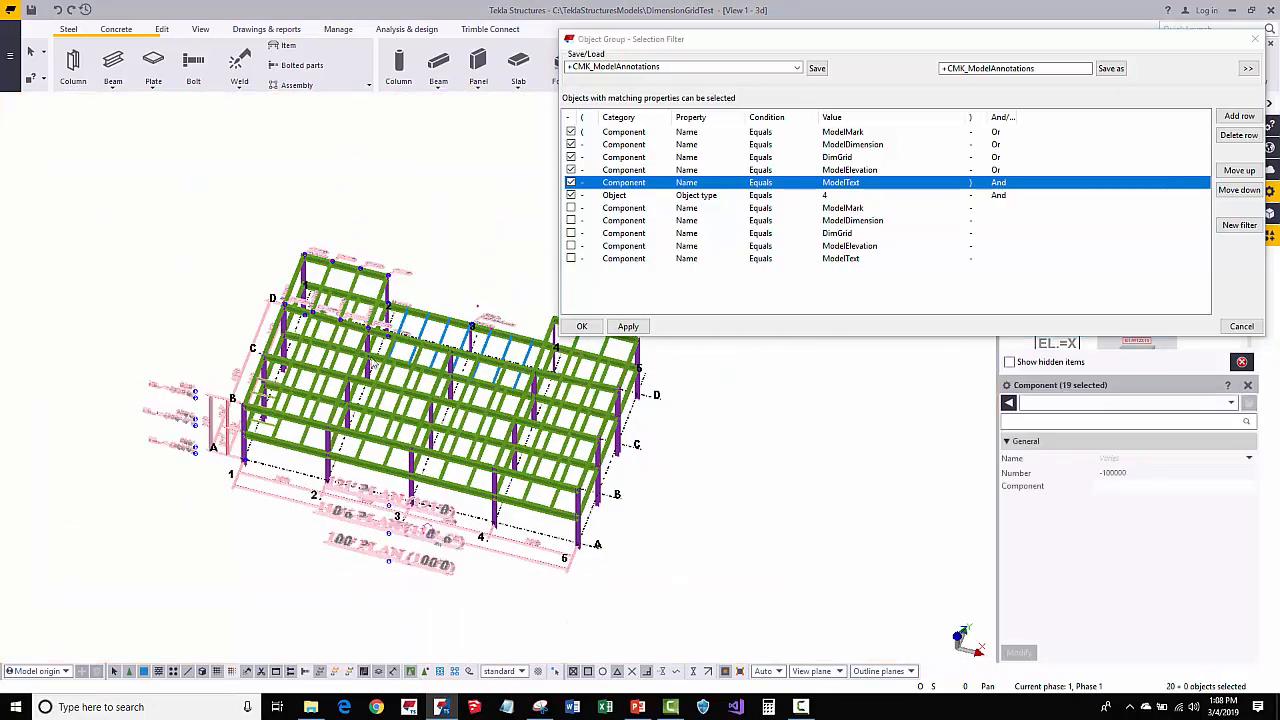
scroll(240, 266, "up", 2)
left_click(236, 259)
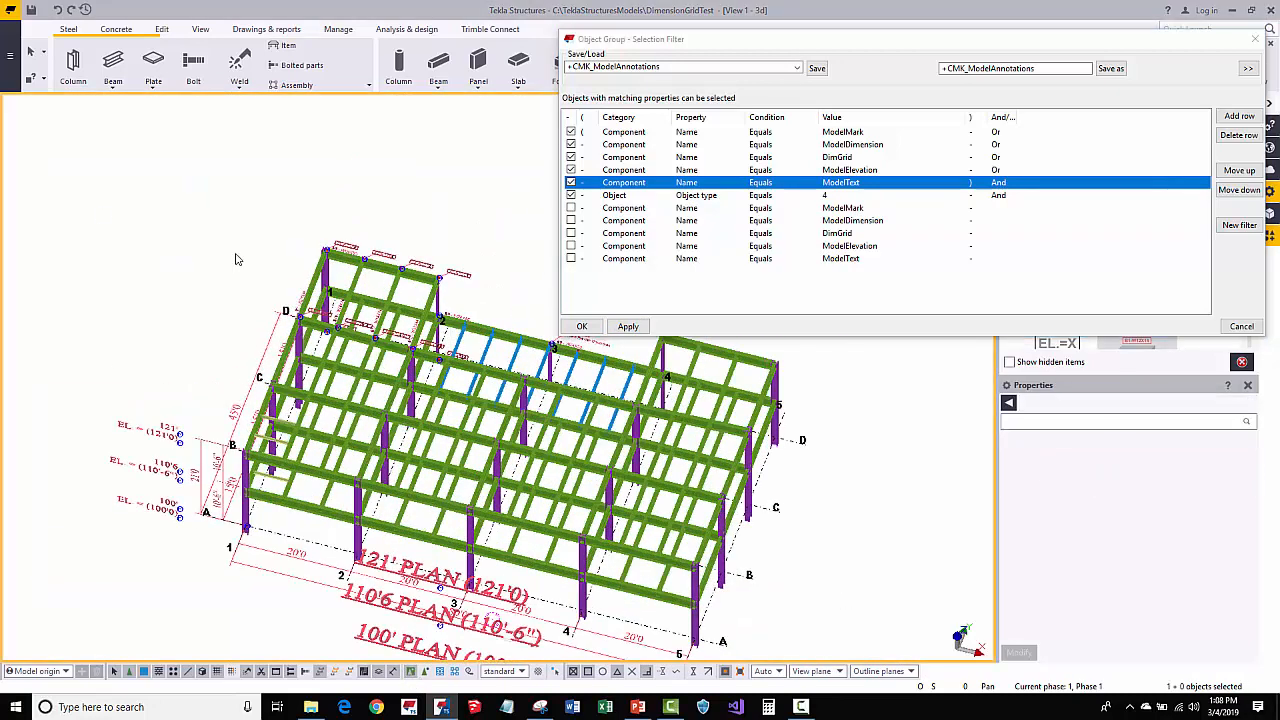
Select everything the annotation filter allows, delete it, and undo the deletion
key("ctrl+a")
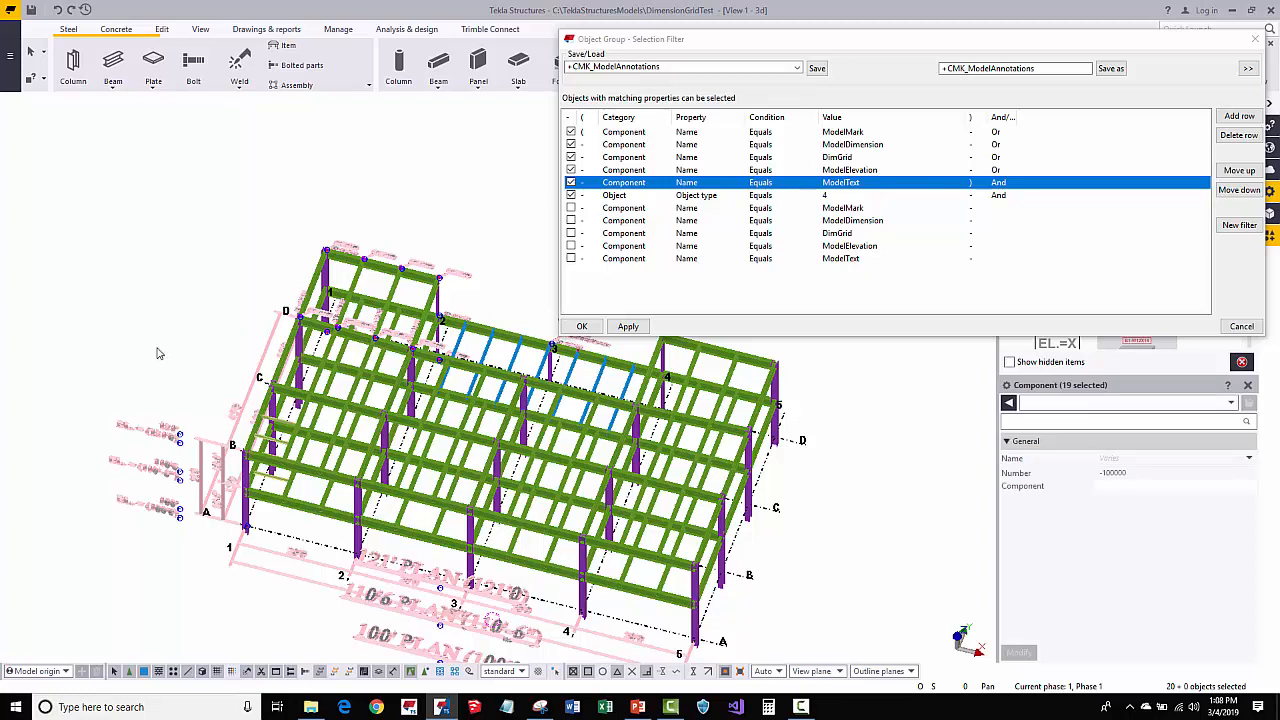
middle_click_drag(181, 380, 164, 356)
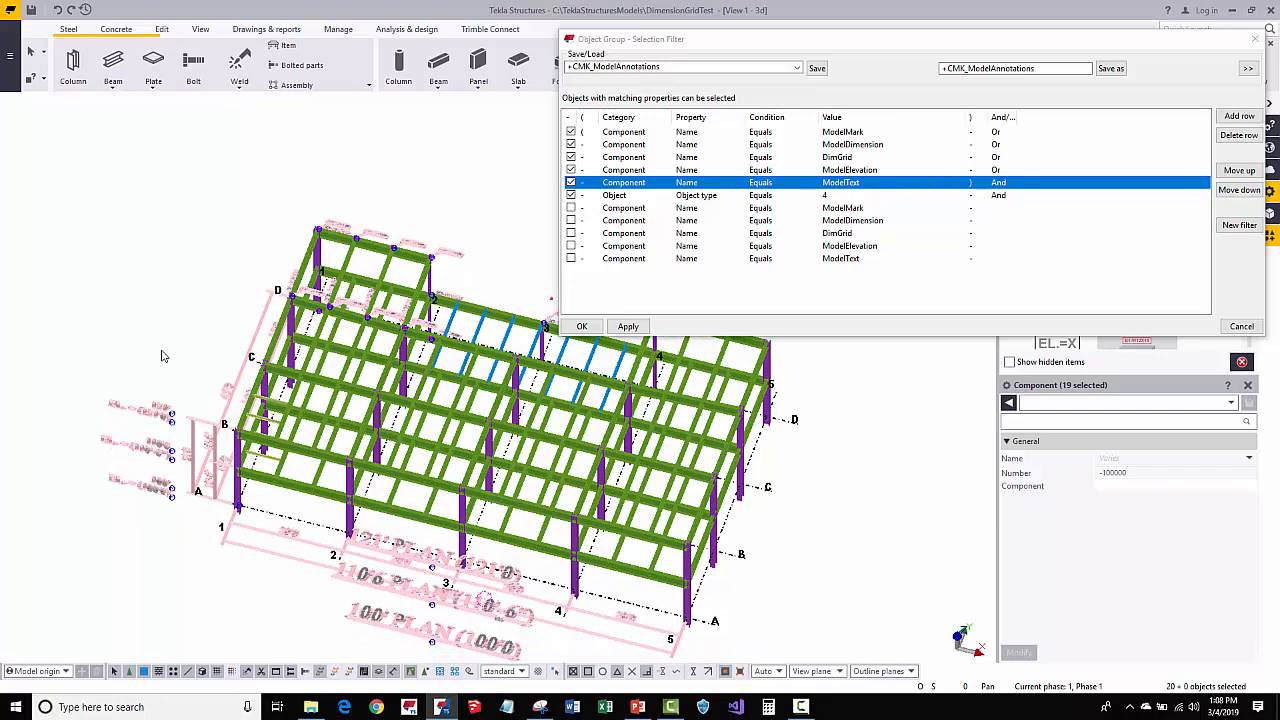
key("Delete")
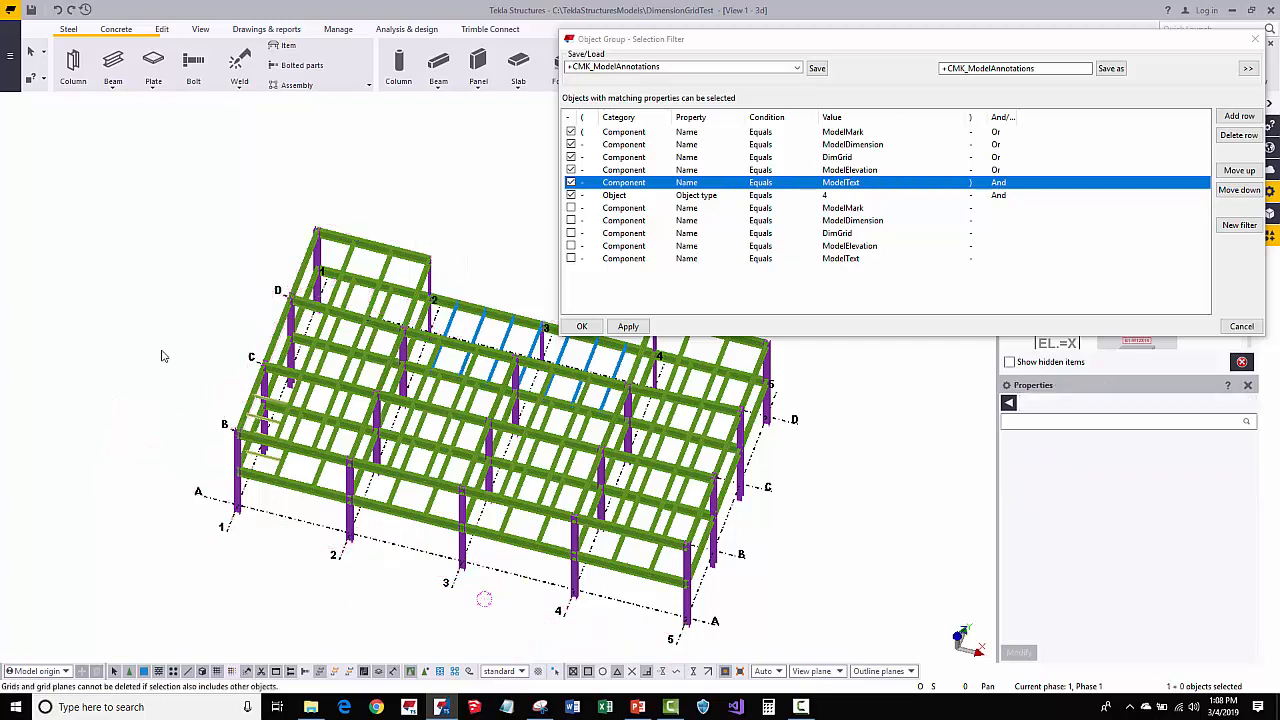
mouse_move(163, 356)
middle_mouse_down()
mouse_move(109, 323)
mouse_move(195, 327)
middle_mouse_up()
key("ctrl+z")
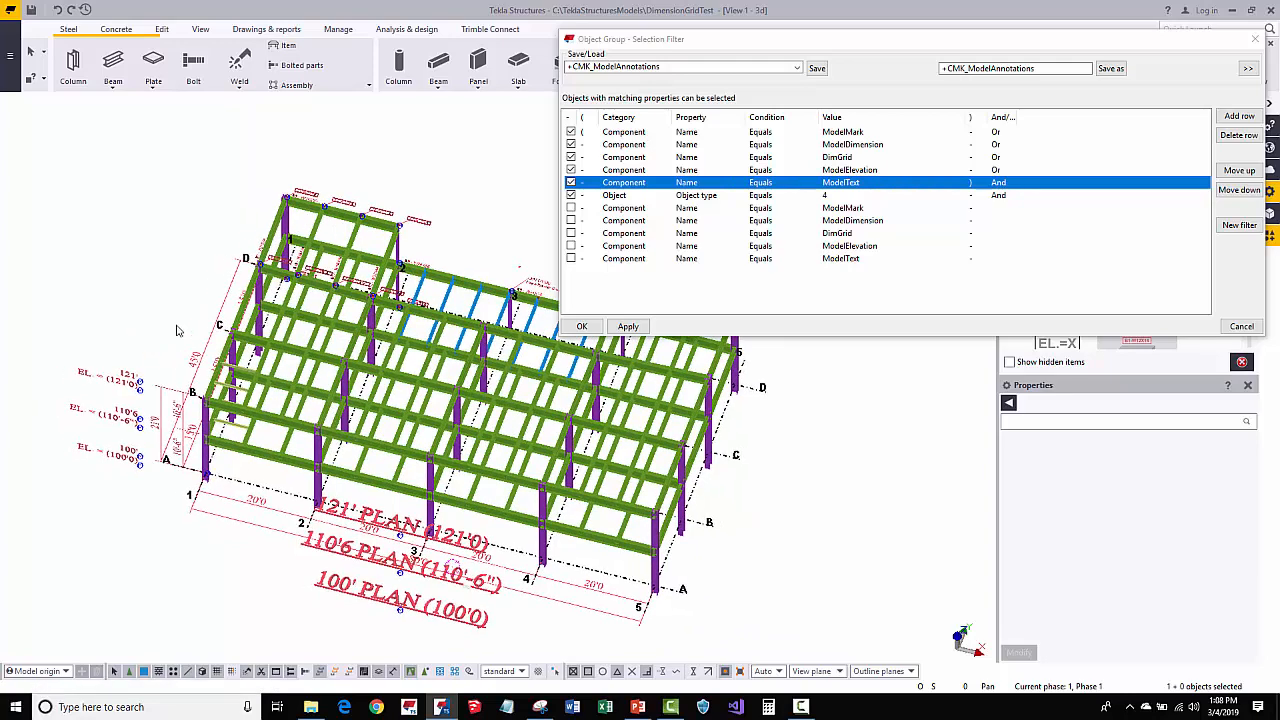
scroll(250, 225, "up", 2)
scroll(288, 329, "down", 3)
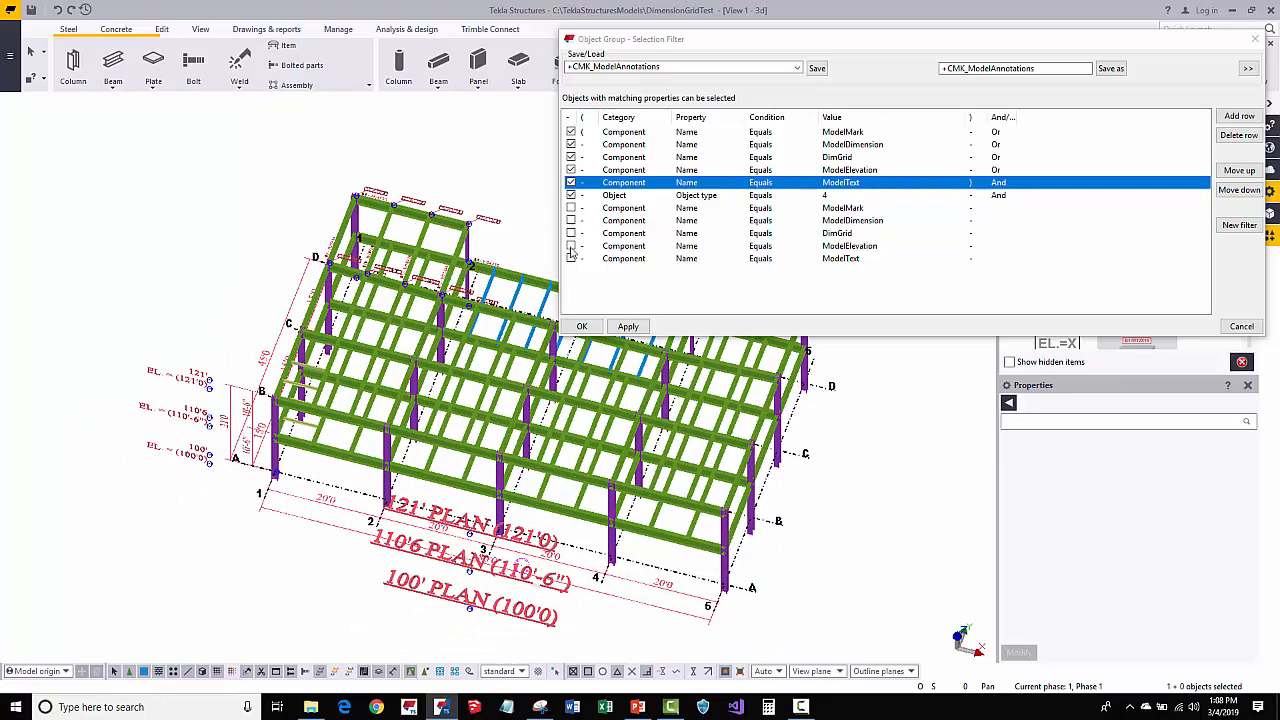
Disable the five grouped component rows and enable the separate ModelMark row, keeping the Object type row active, to filter only model marks
left_click(571, 132)
left_click(571, 145)
left_click(571, 157)
left_click(571, 170)
left_click(571, 182)
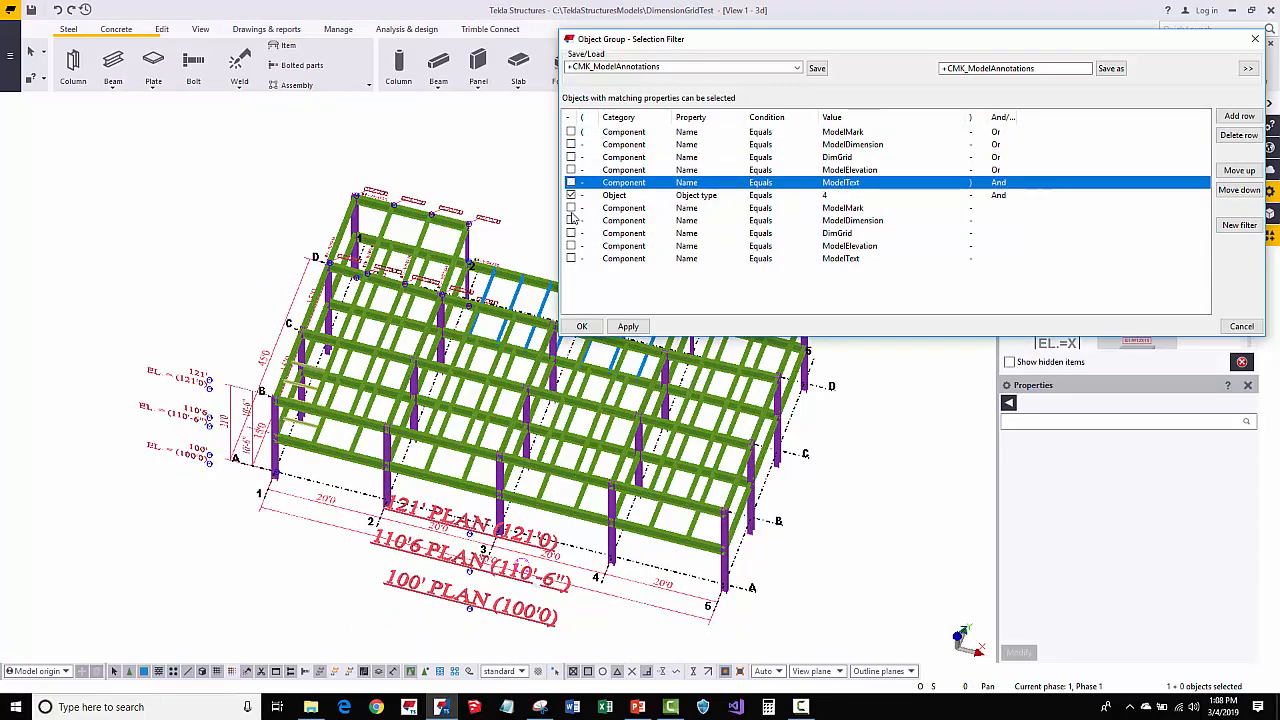
left_click(571, 207)
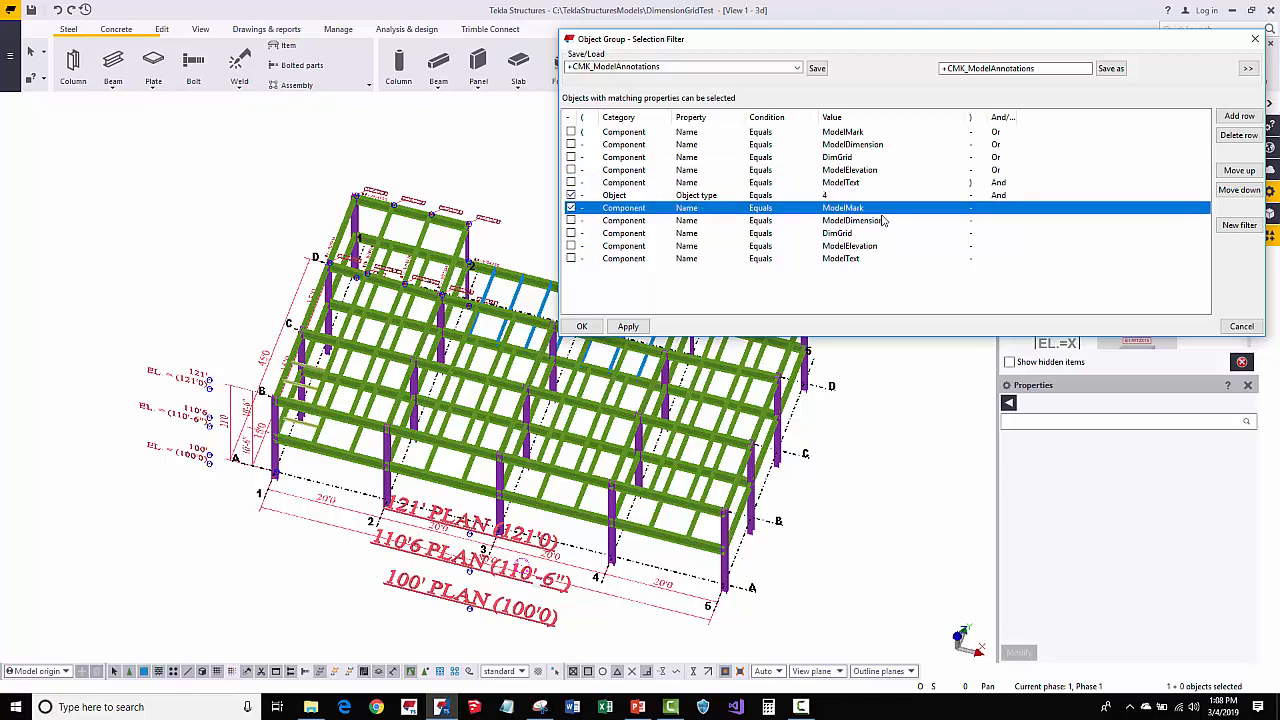
Apply the ModelMark filter and select all model marks in the view
left_click(140, 255)
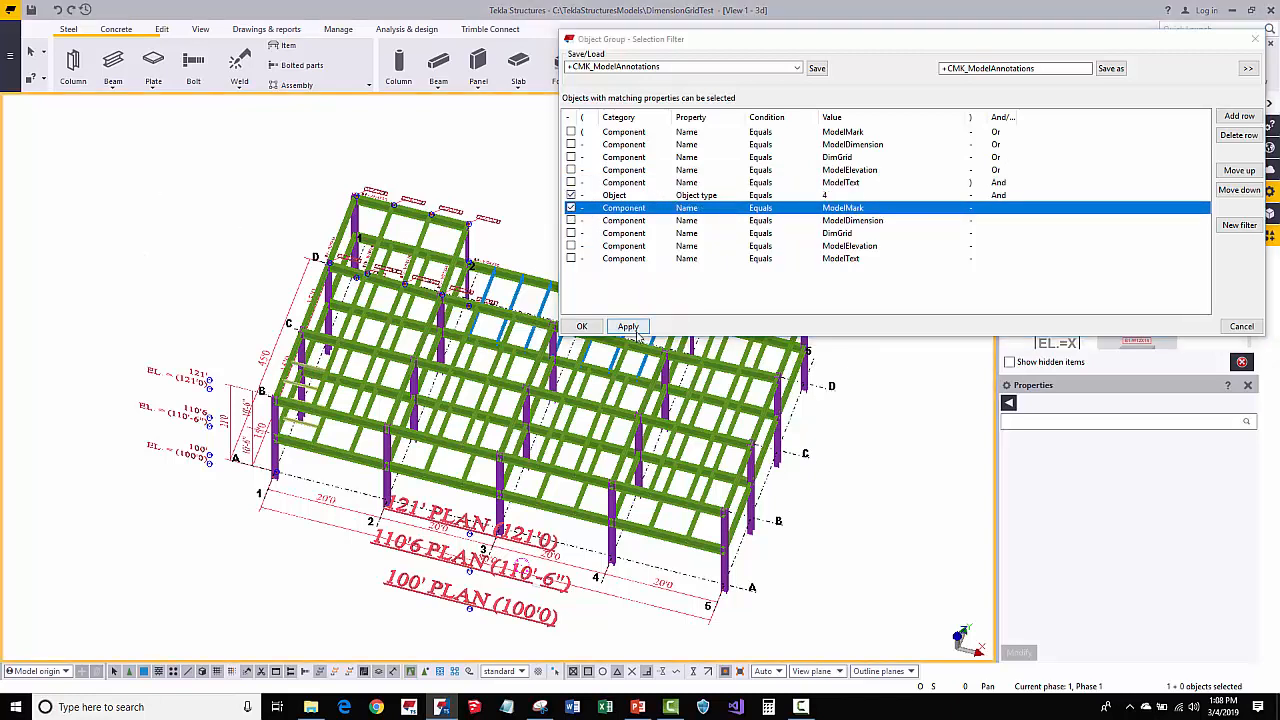
scroll(157, 330, "down", 3)
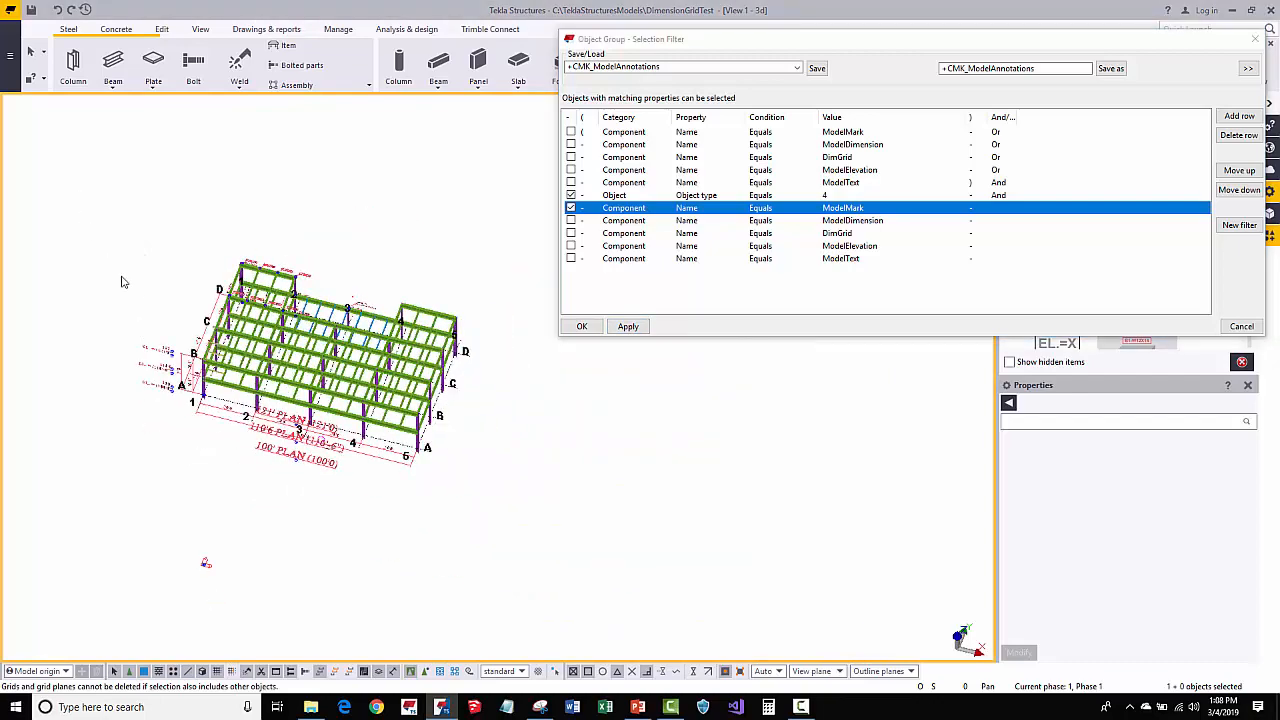
key("ctrl+a")
scroll(203, 286, "up", 3)
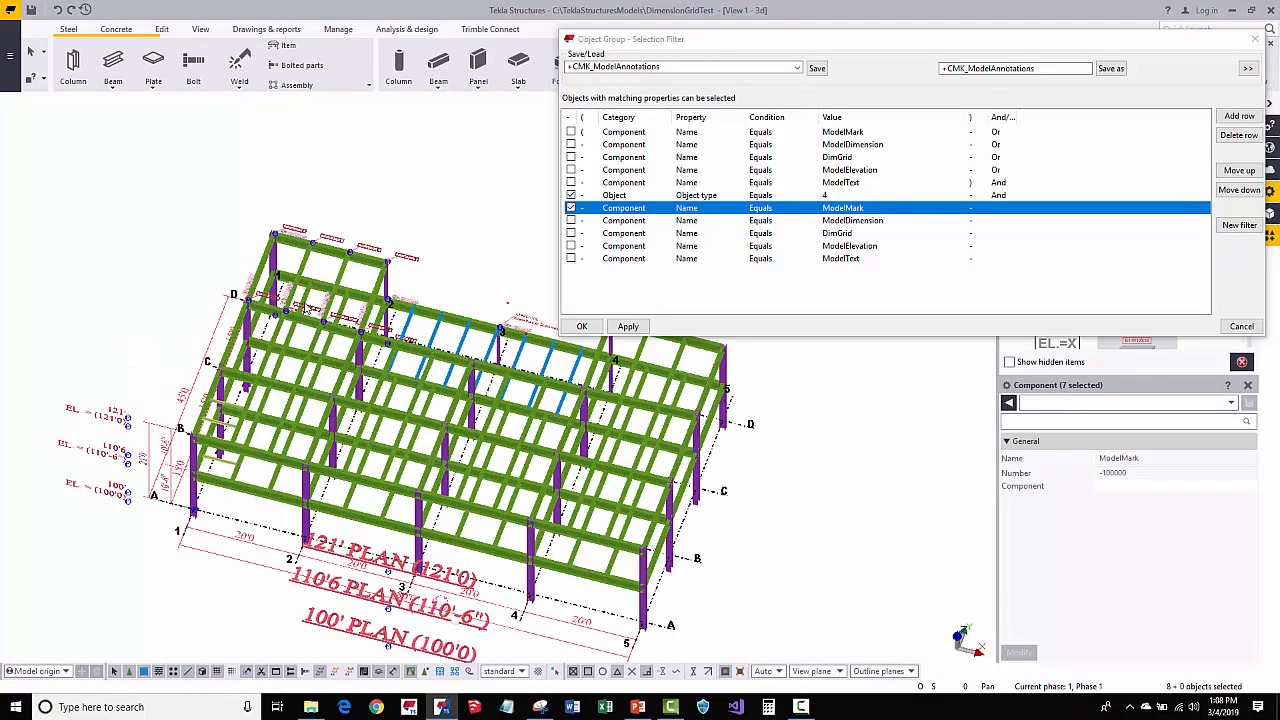
scroll(430, 300, "up", 5)
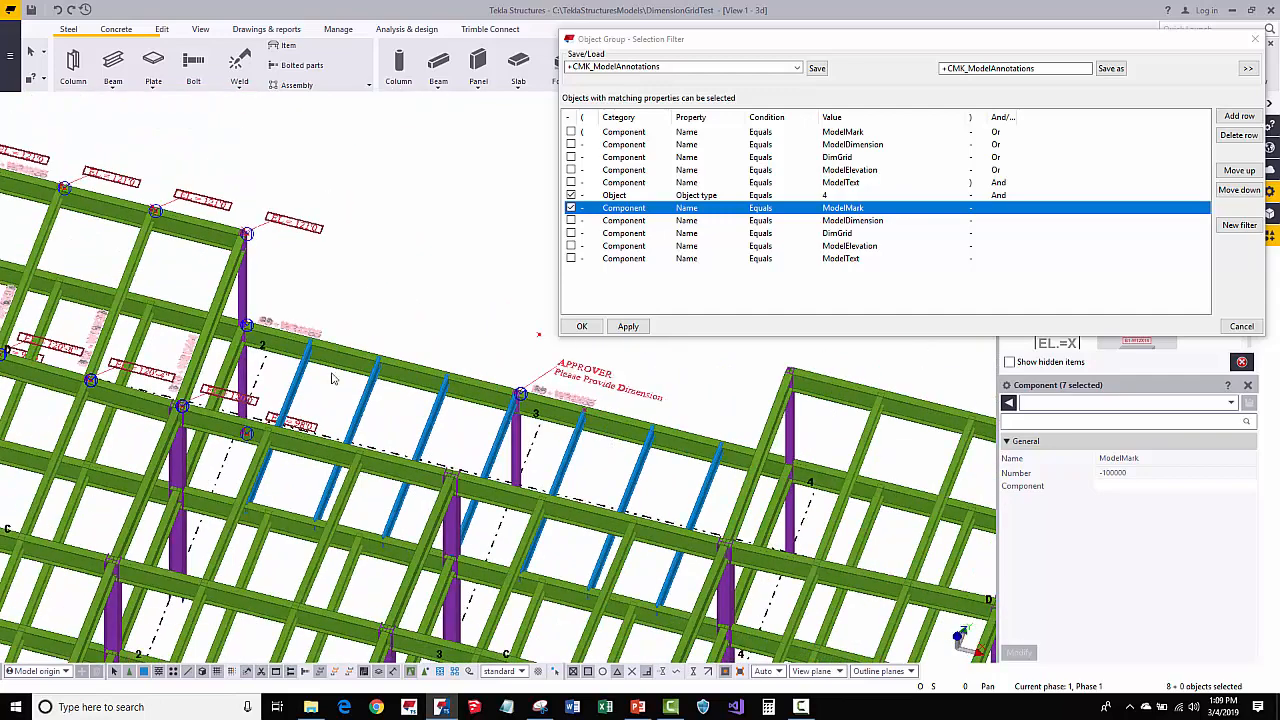
scroll(343, 301, "up", 2)
Open the ModelMark component's properties, exclude all of its properties from modification, and interrupt the part-picking command
left_click_drag(1076, 50, 841, 157)
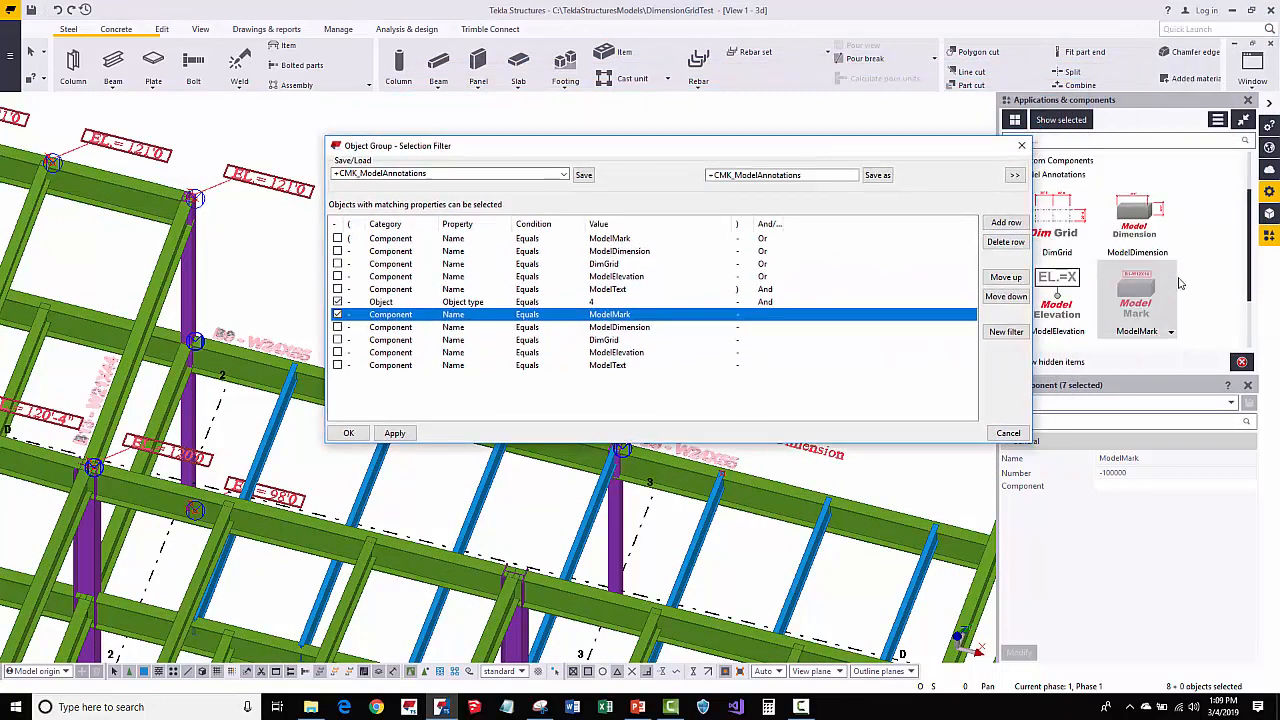
double_click(1127, 302)
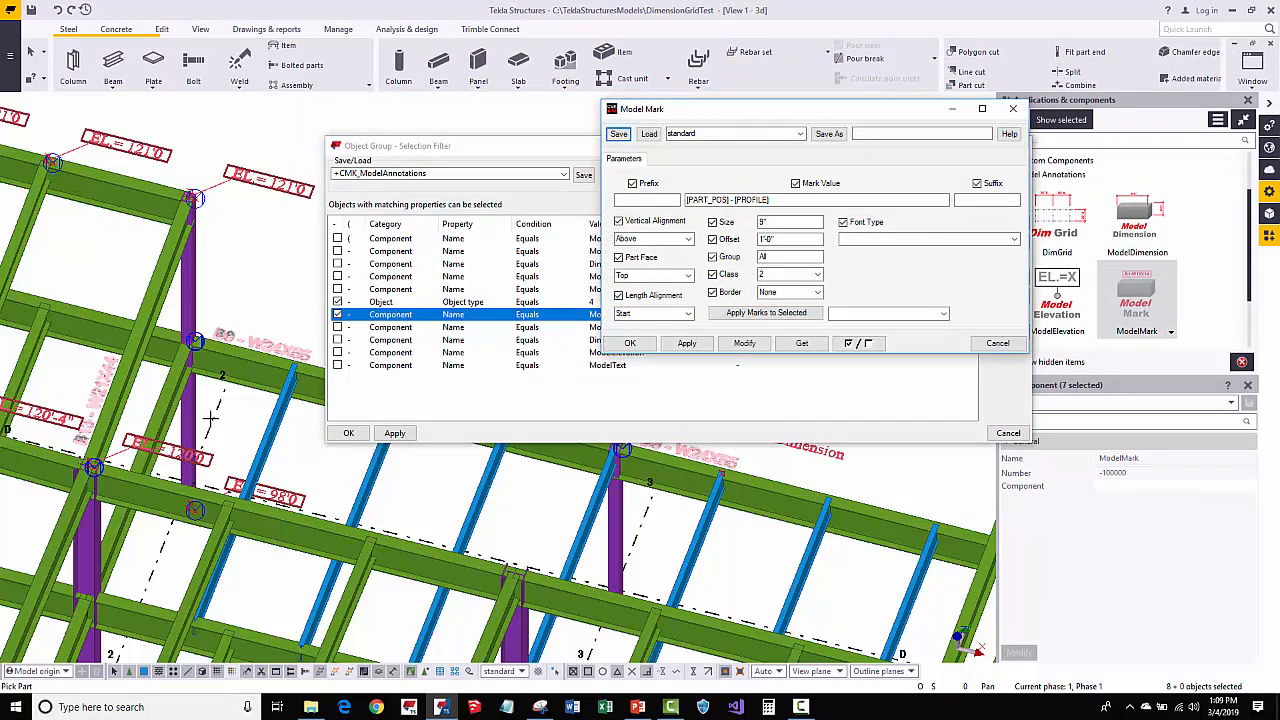
middle_click_drag(211, 420, 219, 490)
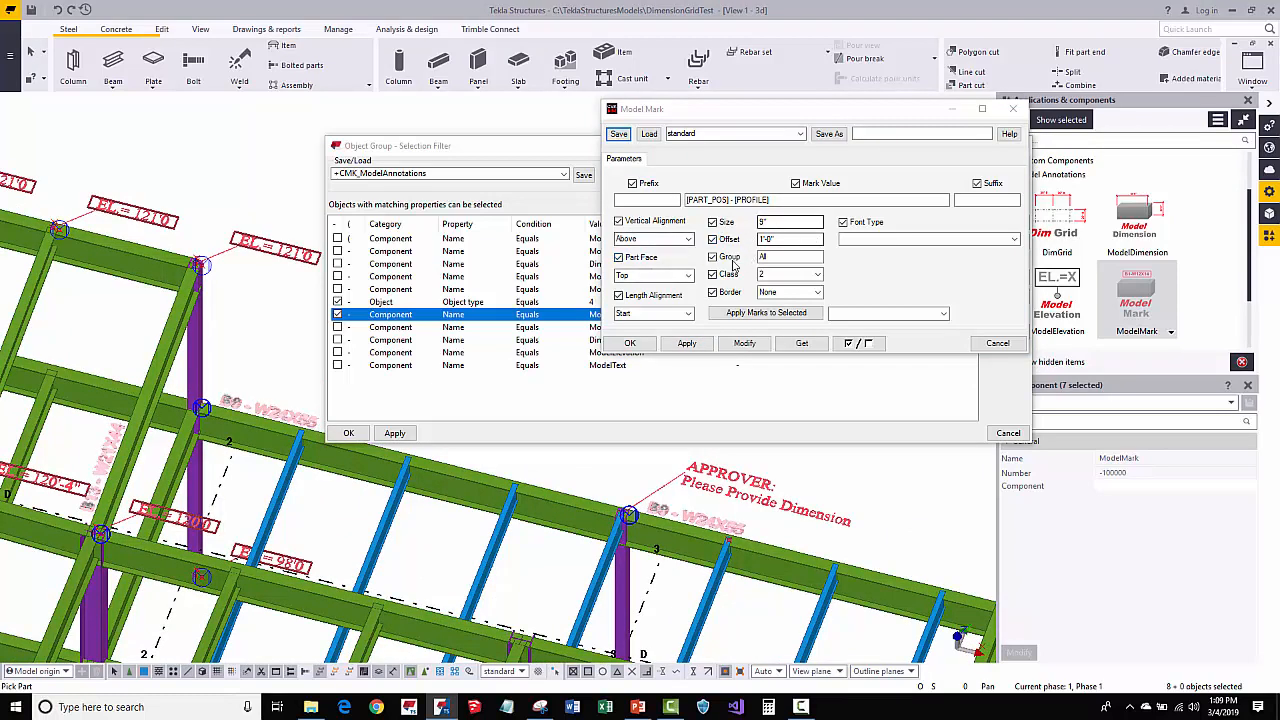
left_click(847, 344)
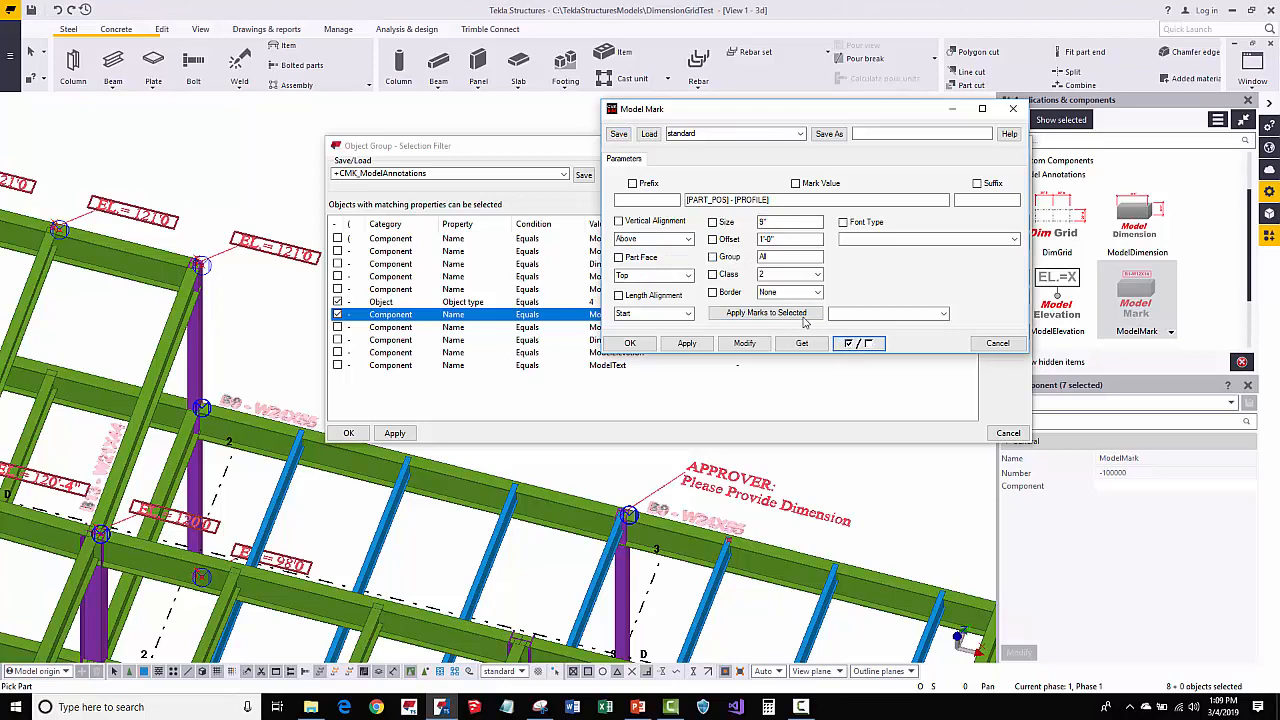
middle_click_drag(88, 431, 117, 488)
scroll(250, 500, "up", 1)
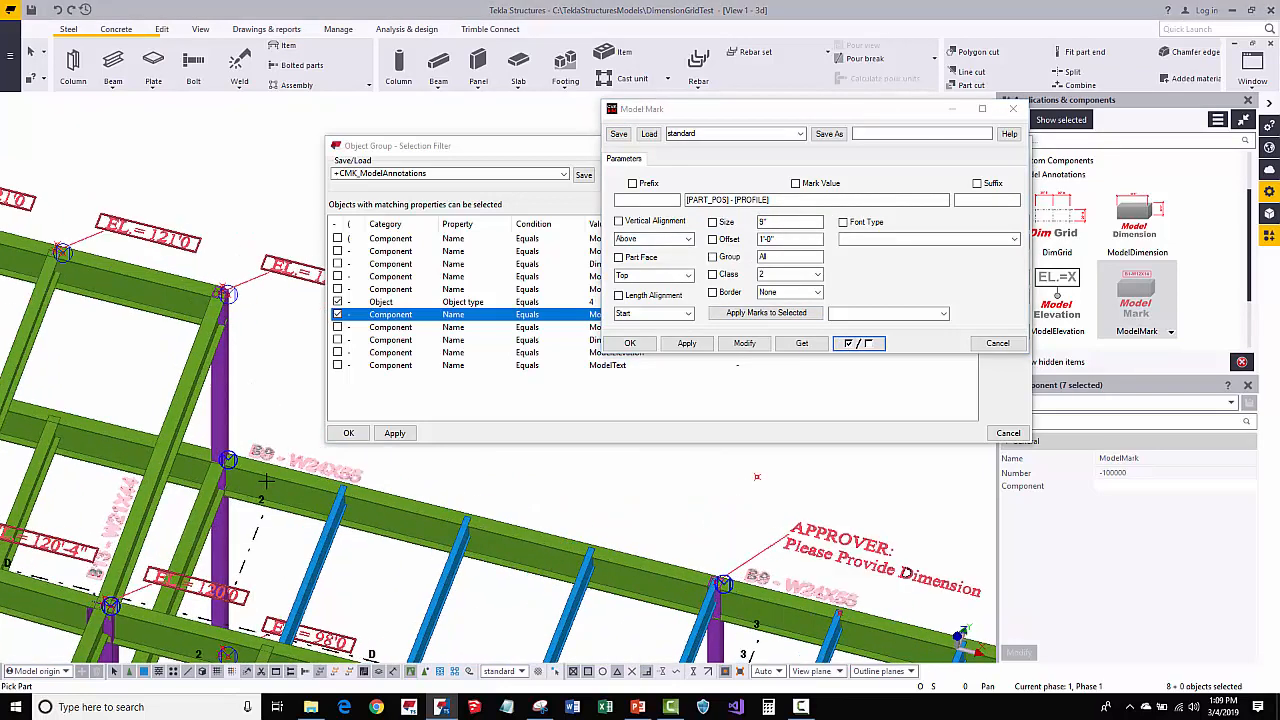
scroll(271, 481, "down", 2)
right_click(258, 400)
left_click(290, 414)
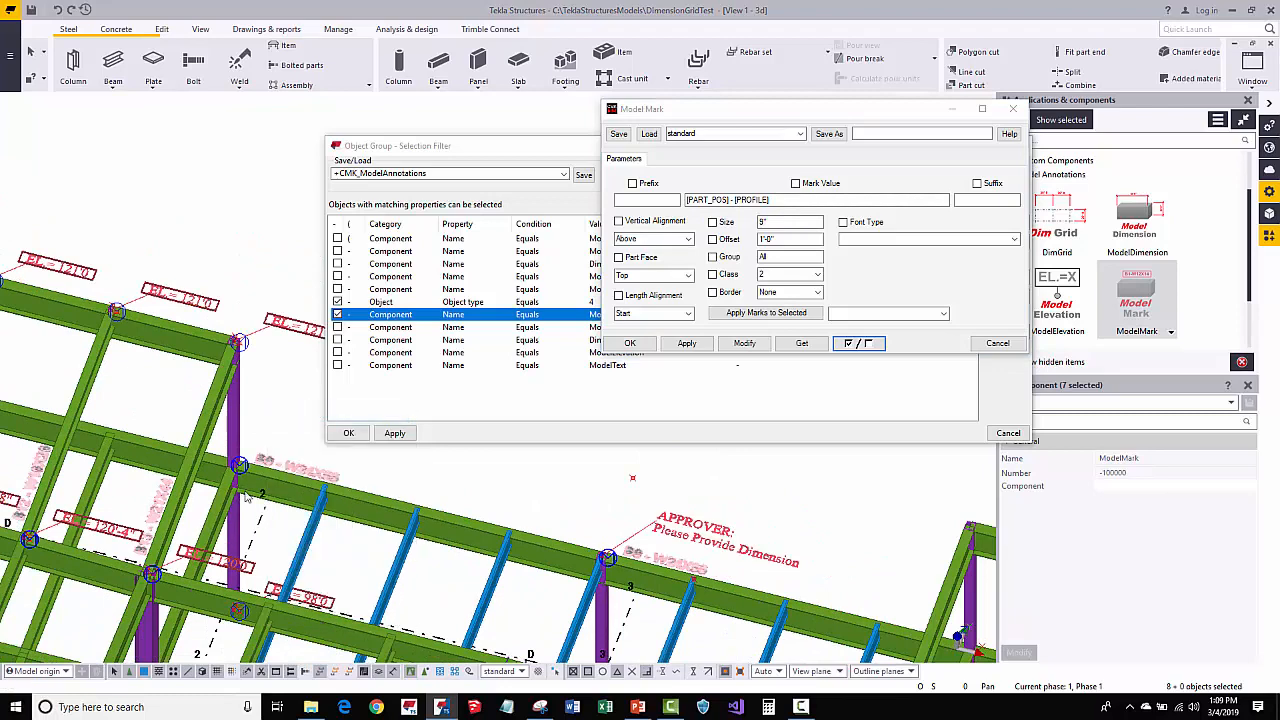
Run Modify on the selected model marks, inspect the B9 - W24X55 mark, and clear the selection
left_click(757, 170)
left_click(744, 343)
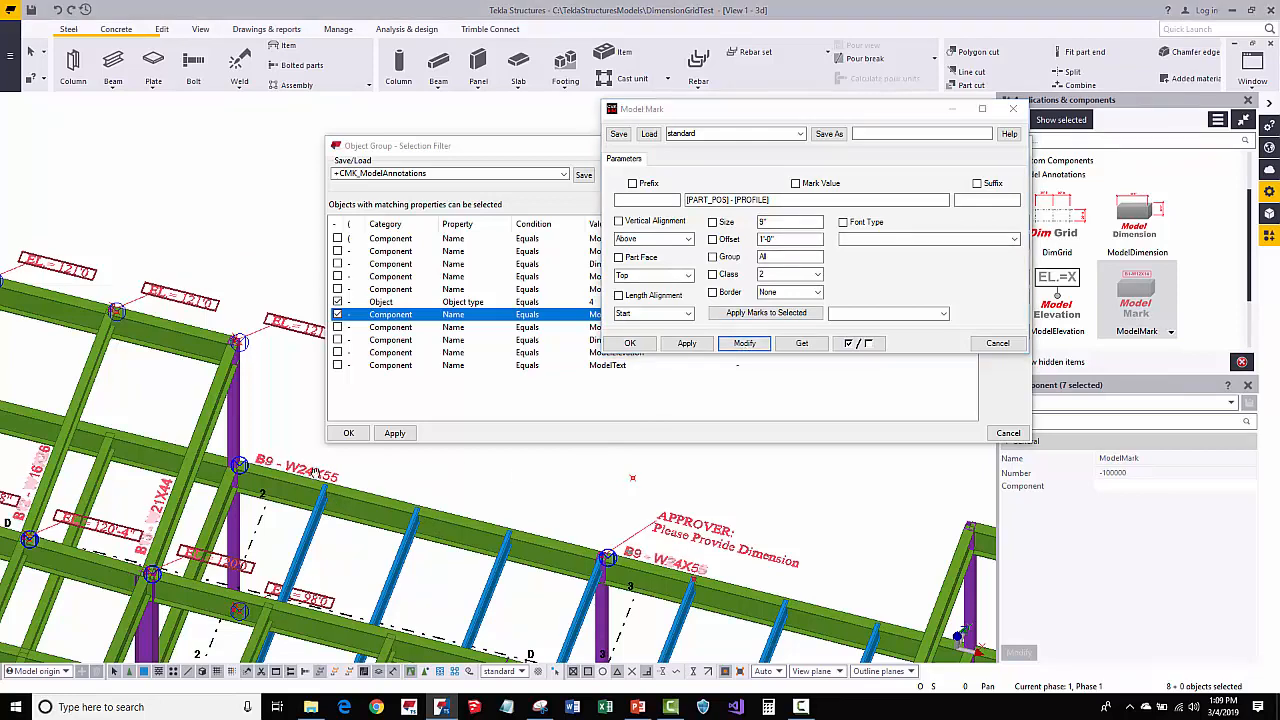
scroll(317, 479, "up", 2)
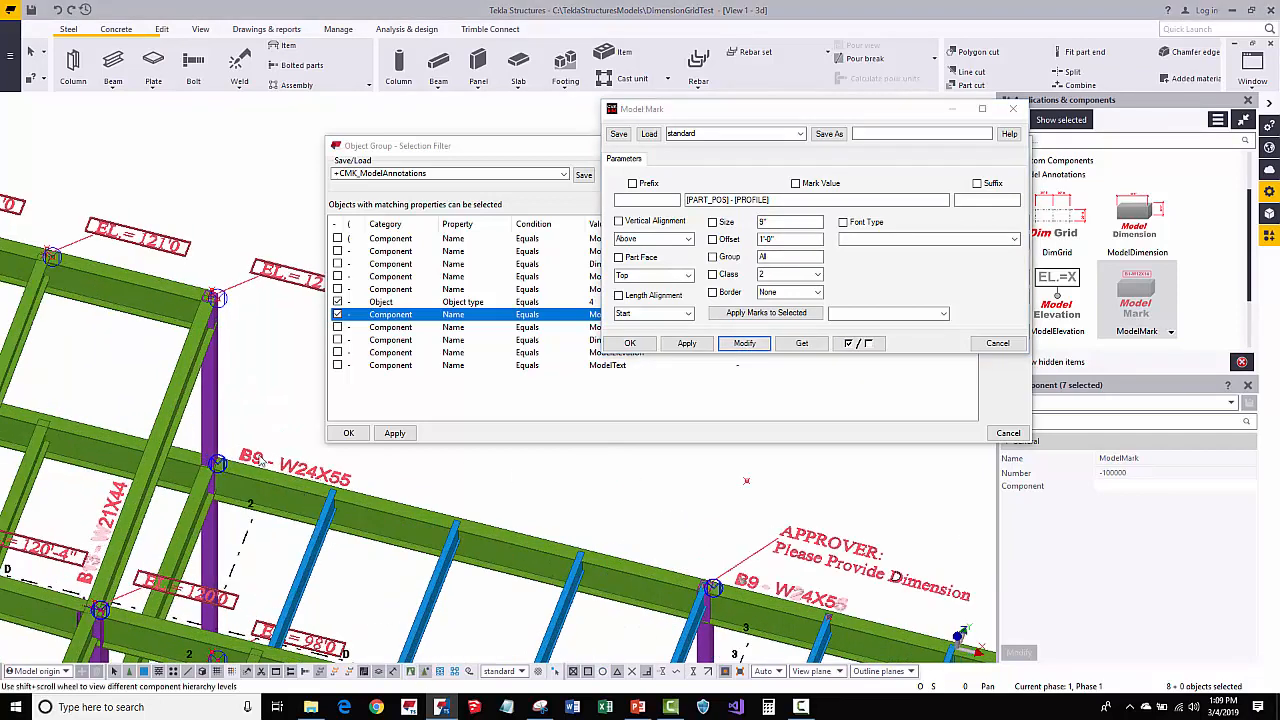
scroll(278, 483, "up", 1)
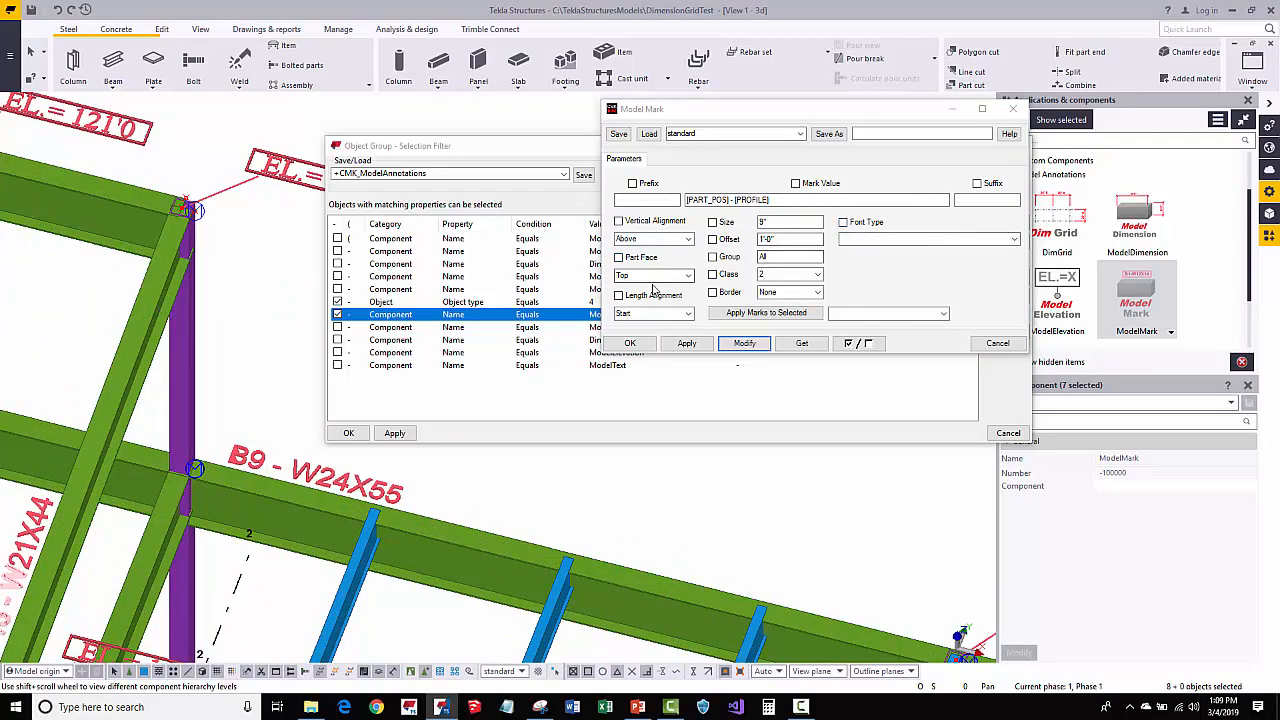
scroll(288, 476, "up", 3)
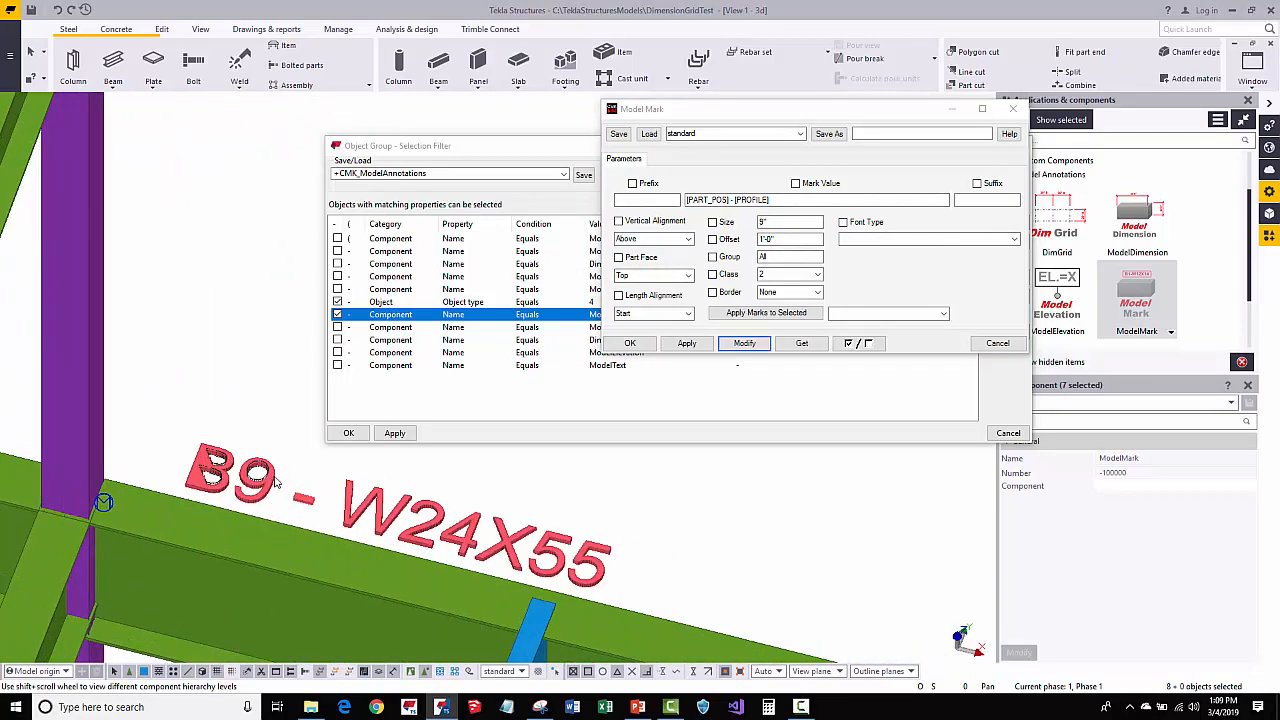
left_click(278, 483)
scroll(264, 492, "down", 2)
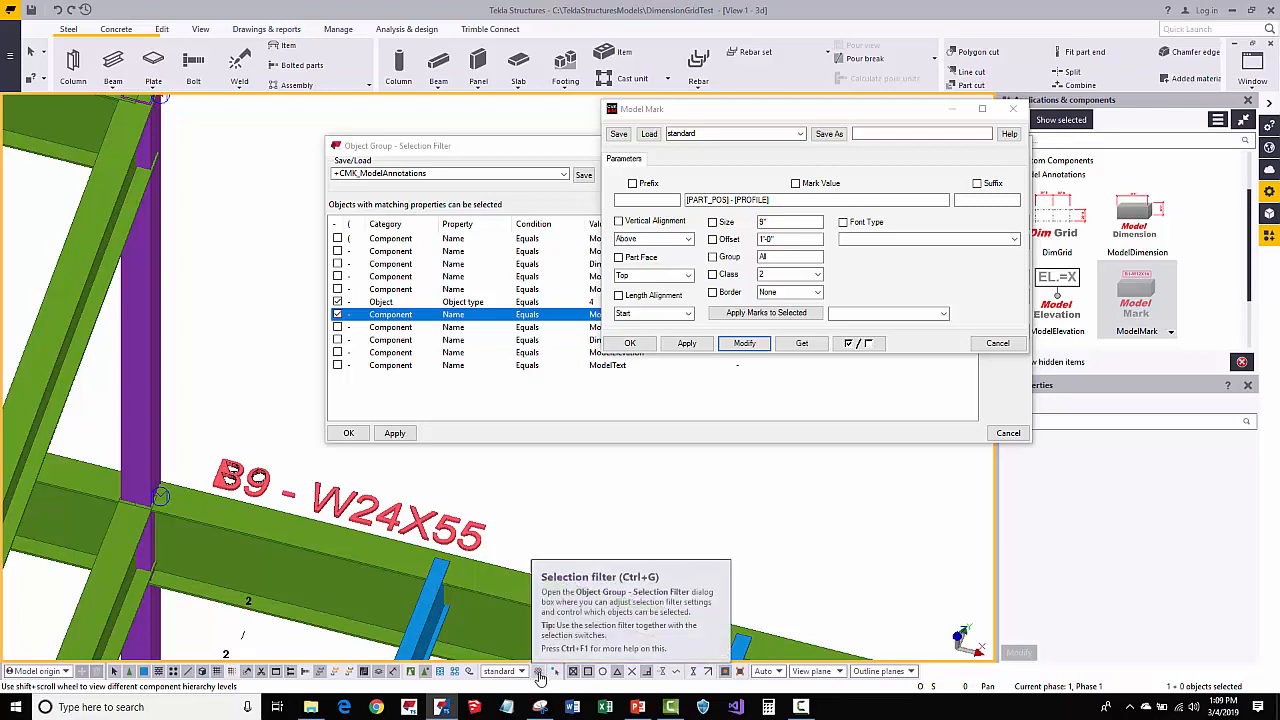
Disable the filter's Object type row, apply it, and inspect the numbering series of the W letter plate in the B9 - W24X55 mark
left_click(393, 433)
left_click(342, 302)
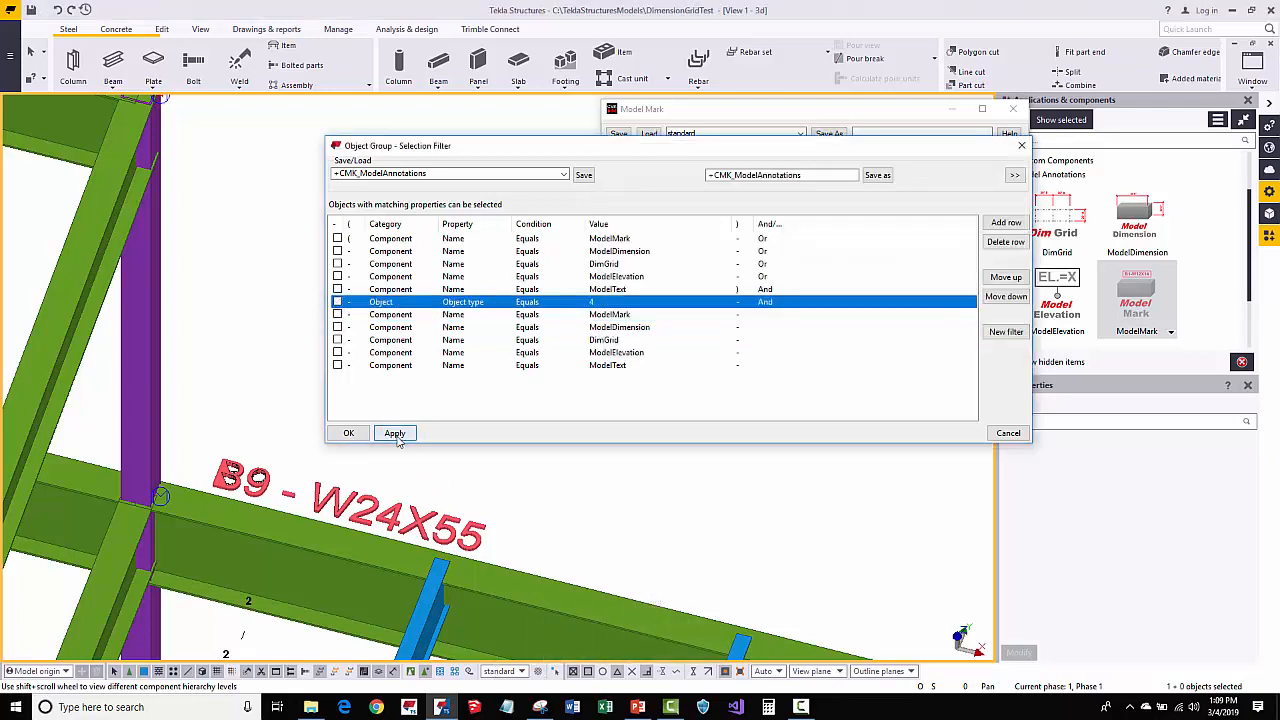
scroll(322, 517, "up", 2)
left_click(345, 495)
left_click(1172, 552)
left_click(1185, 565)
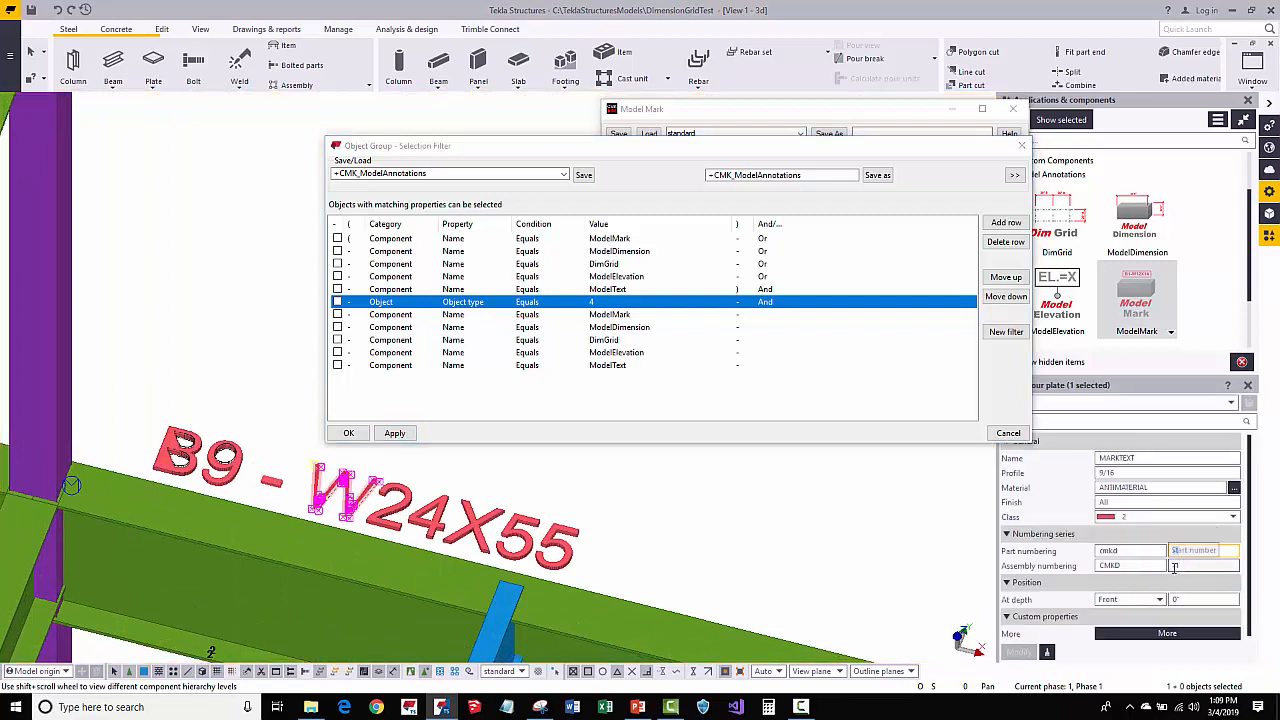
left_click(814, 521)
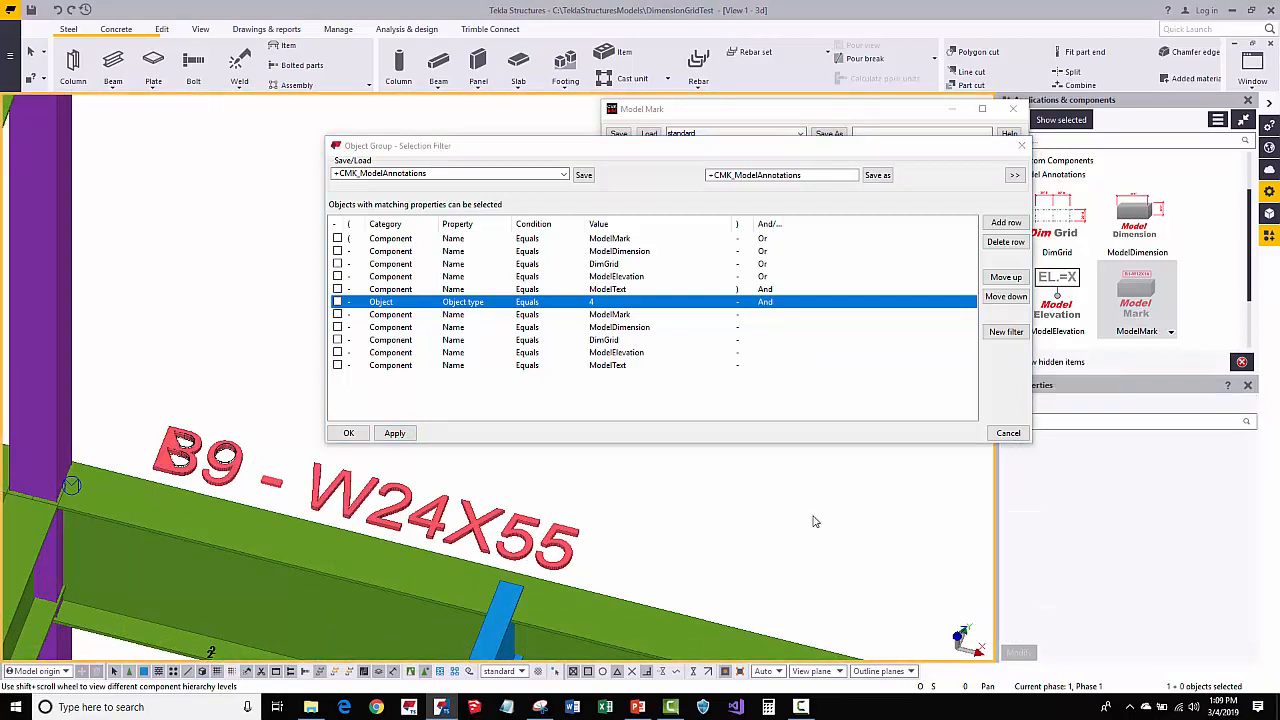
Enable the Object type row and the separate ModelDimension row in the selection filter and apply it
left_click(337, 301)
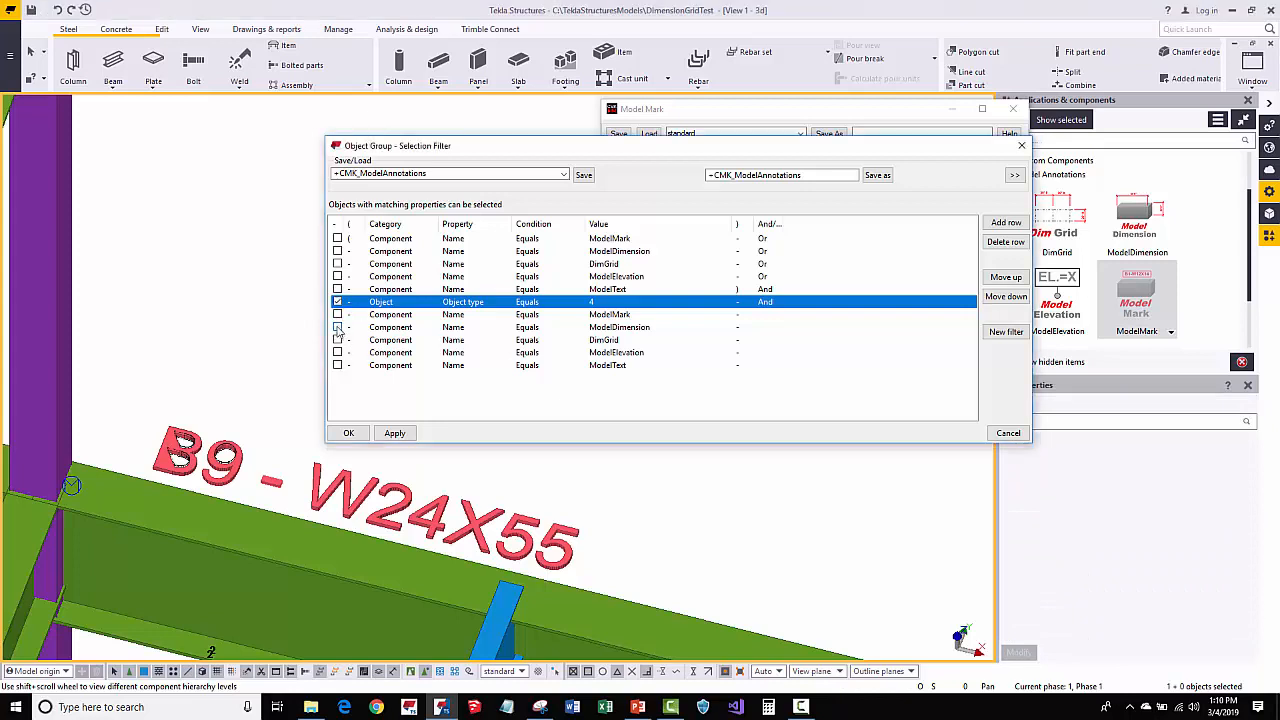
left_click(337, 327)
left_click(395, 433)
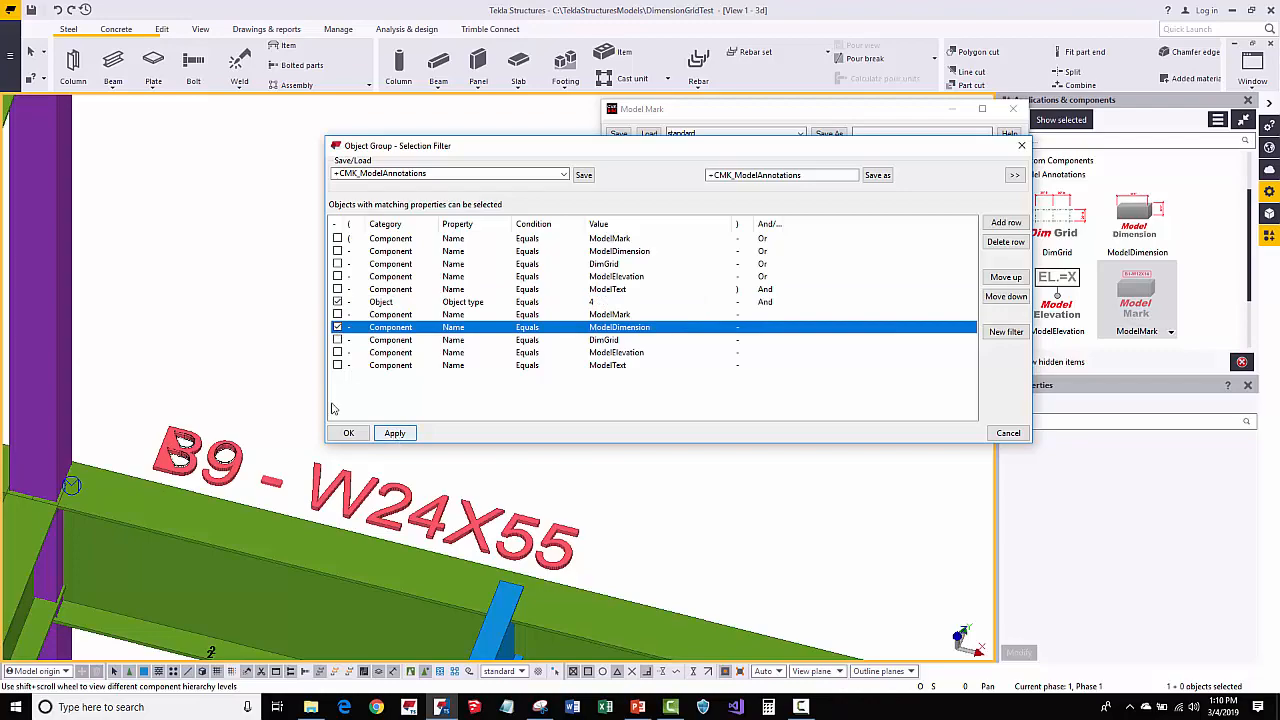
Select all ModelDimension components in the 3D view through the active selection filter
left_click(226, 330)
scroll(226, 330, "down", 10)
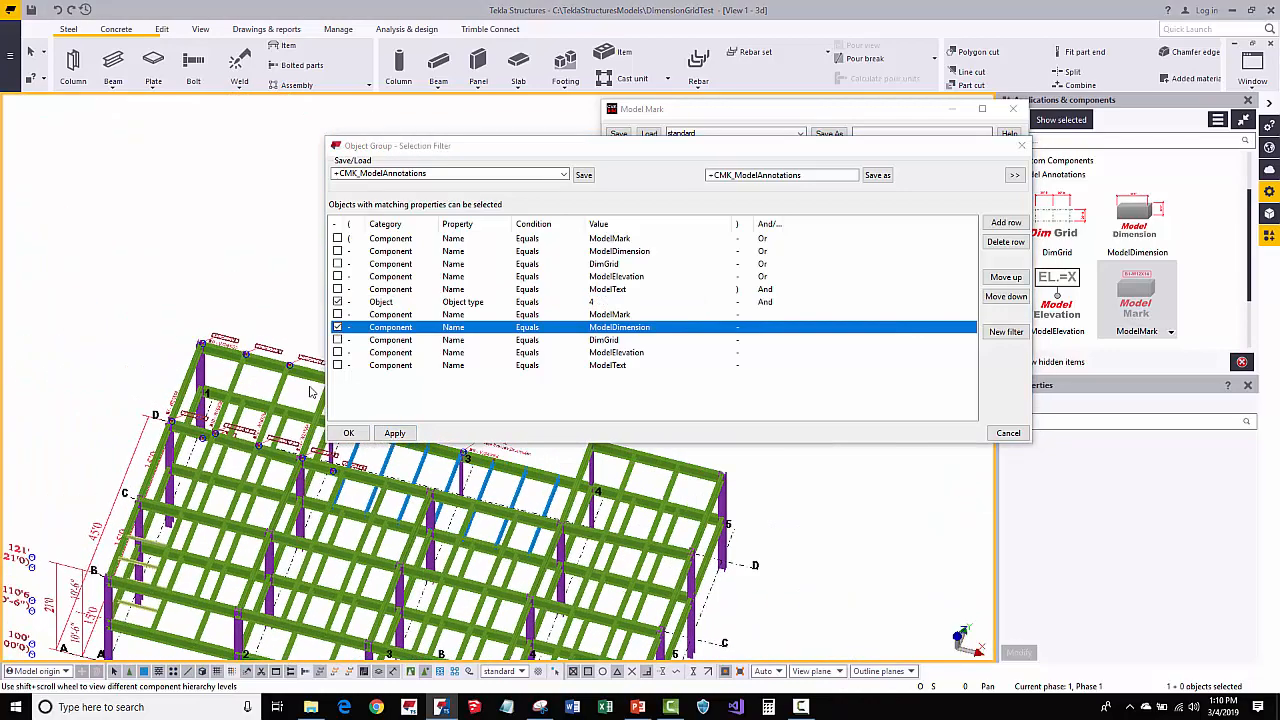
middle_click_drag(137, 392, 143, 373)
key("ctrl+a")
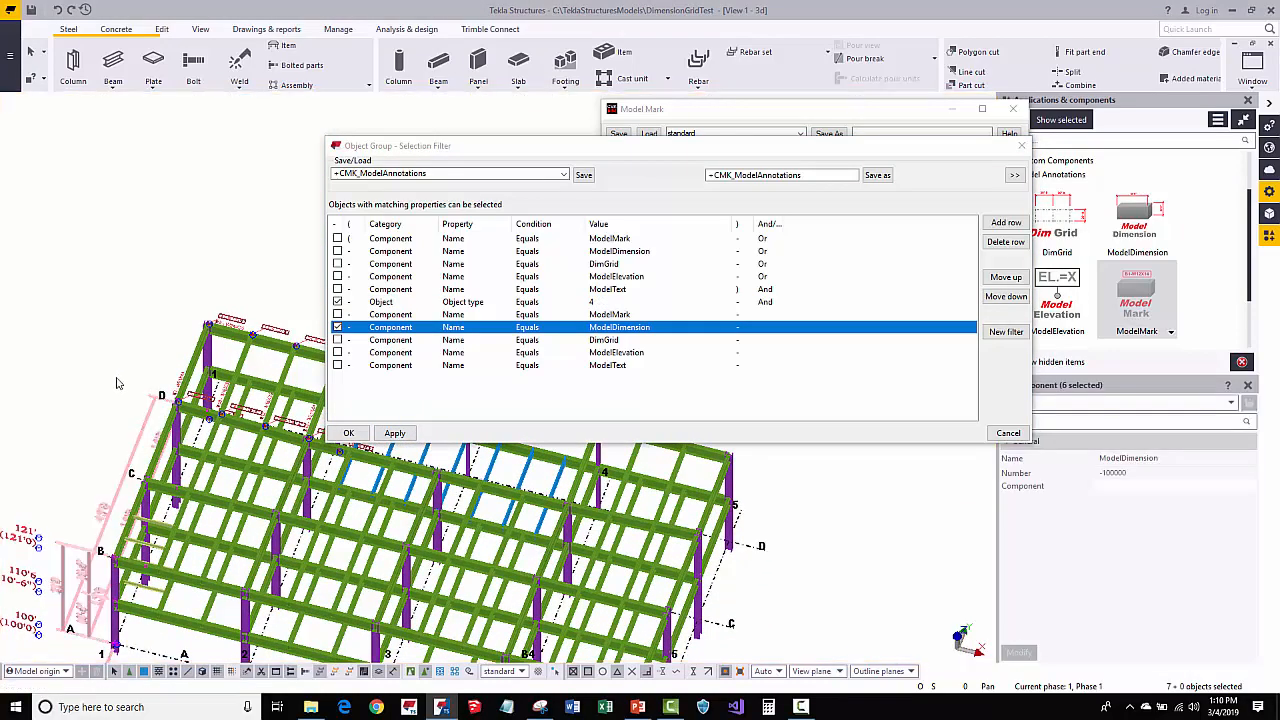
middle_click_drag(82, 575, 149, 549)
scroll(137, 432, "up", 3)
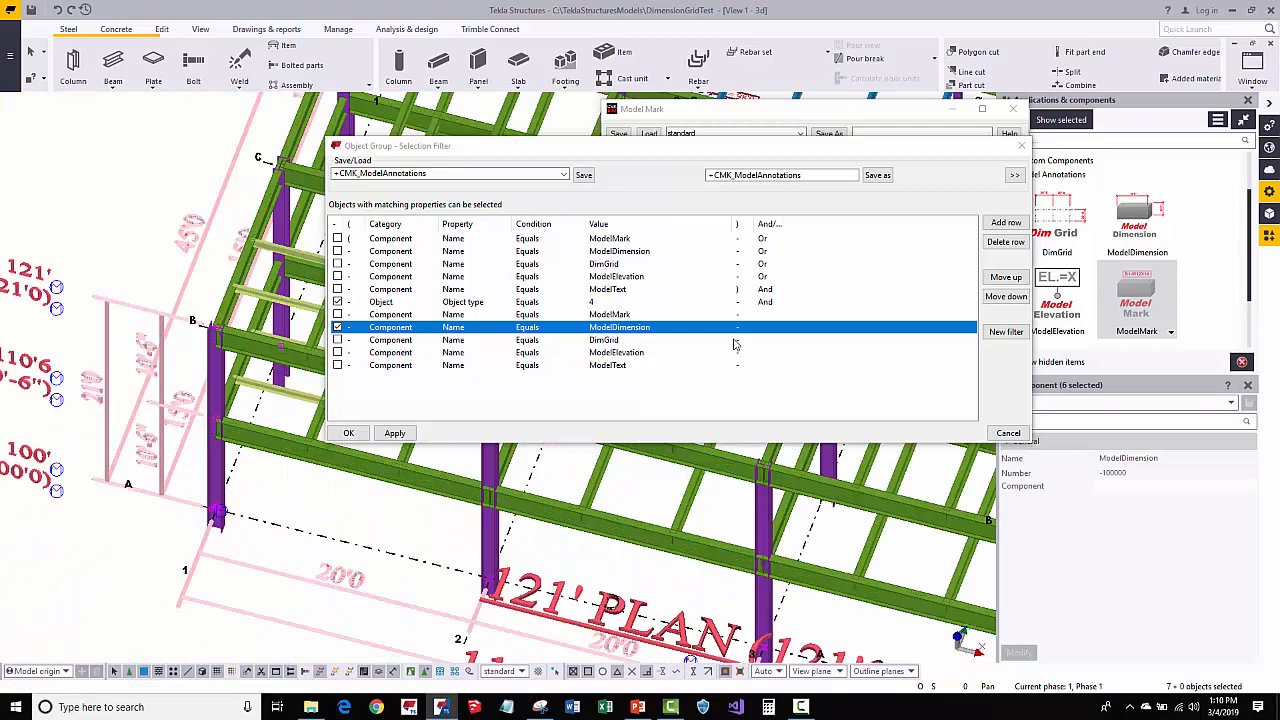
Exclude all ModelDimension properties from modification, run Modify on the selected dimensions, and close the component's properties
double_click(1117, 215)
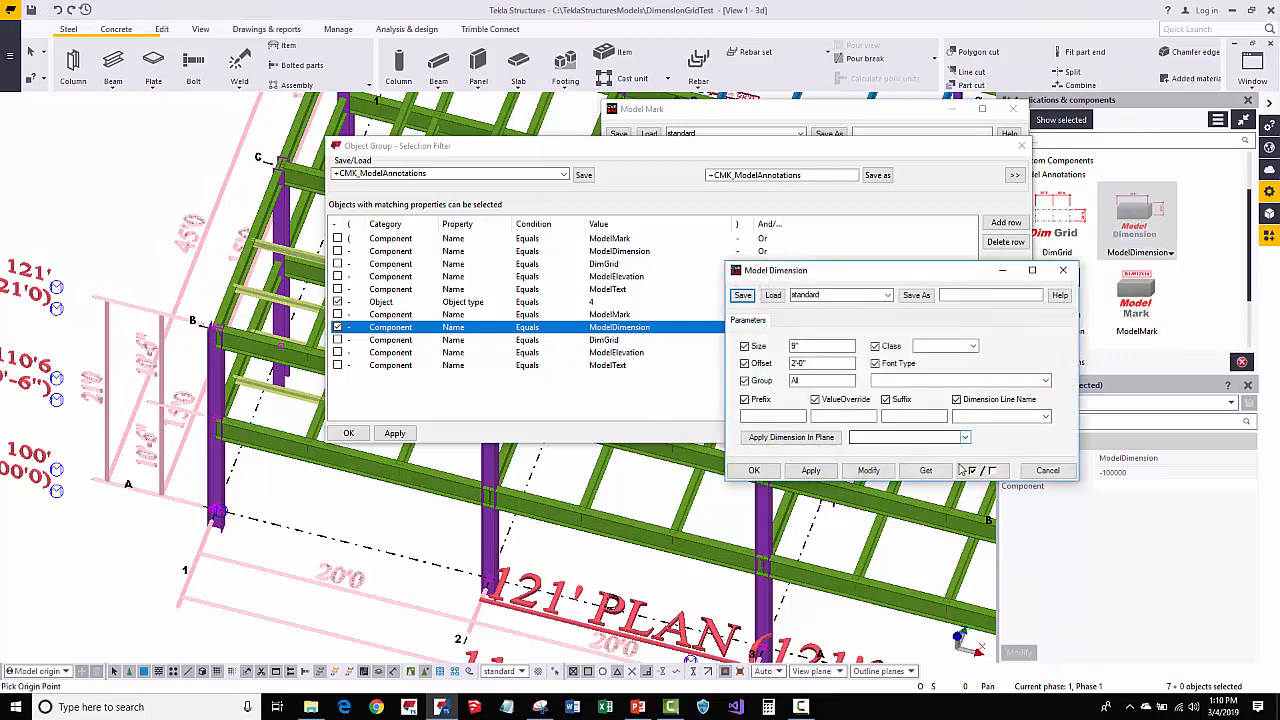
left_click(970, 470)
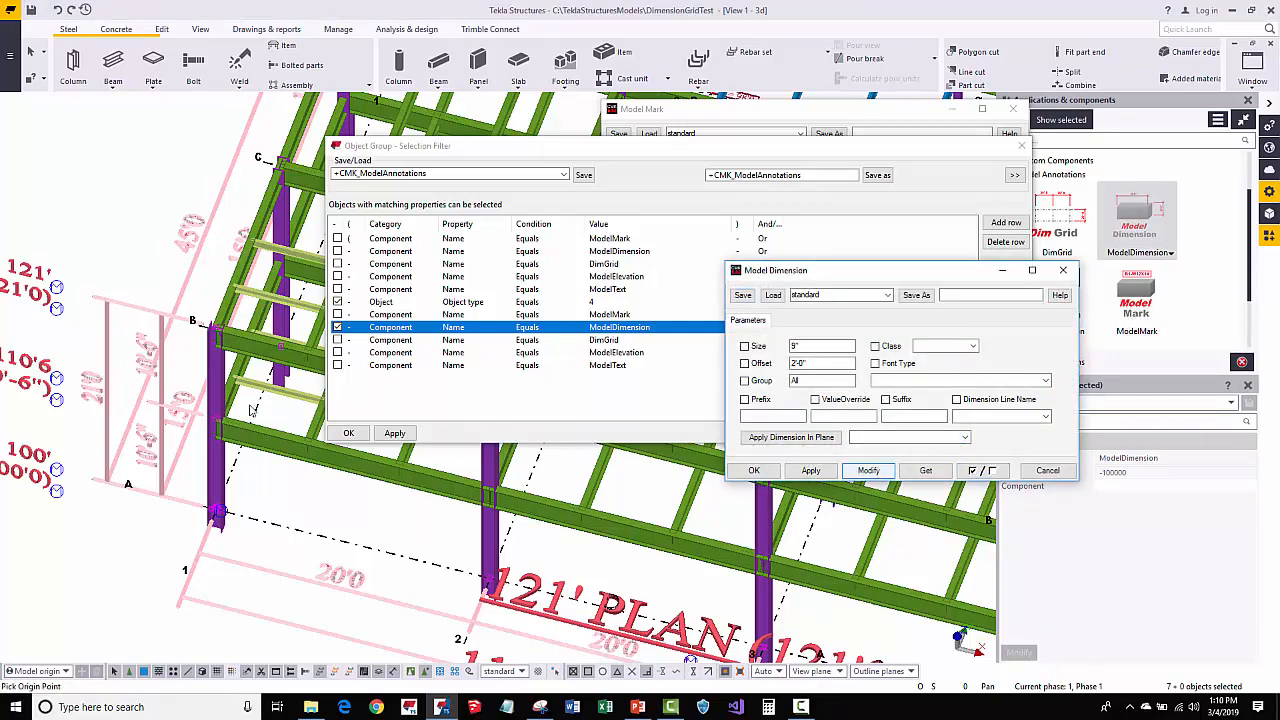
left_click(868, 470)
right_click(122, 275)
left_click(150, 279)
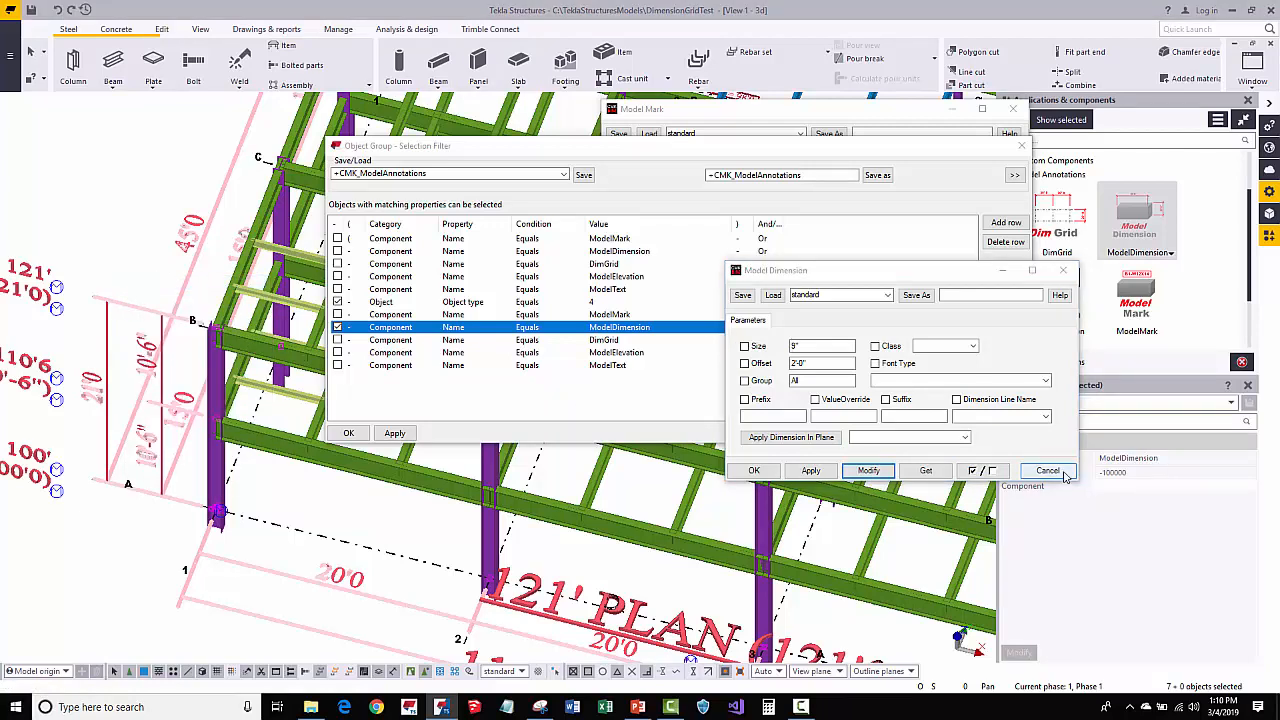
left_click(1048, 470)
scroll(530, 492, "down", 3)
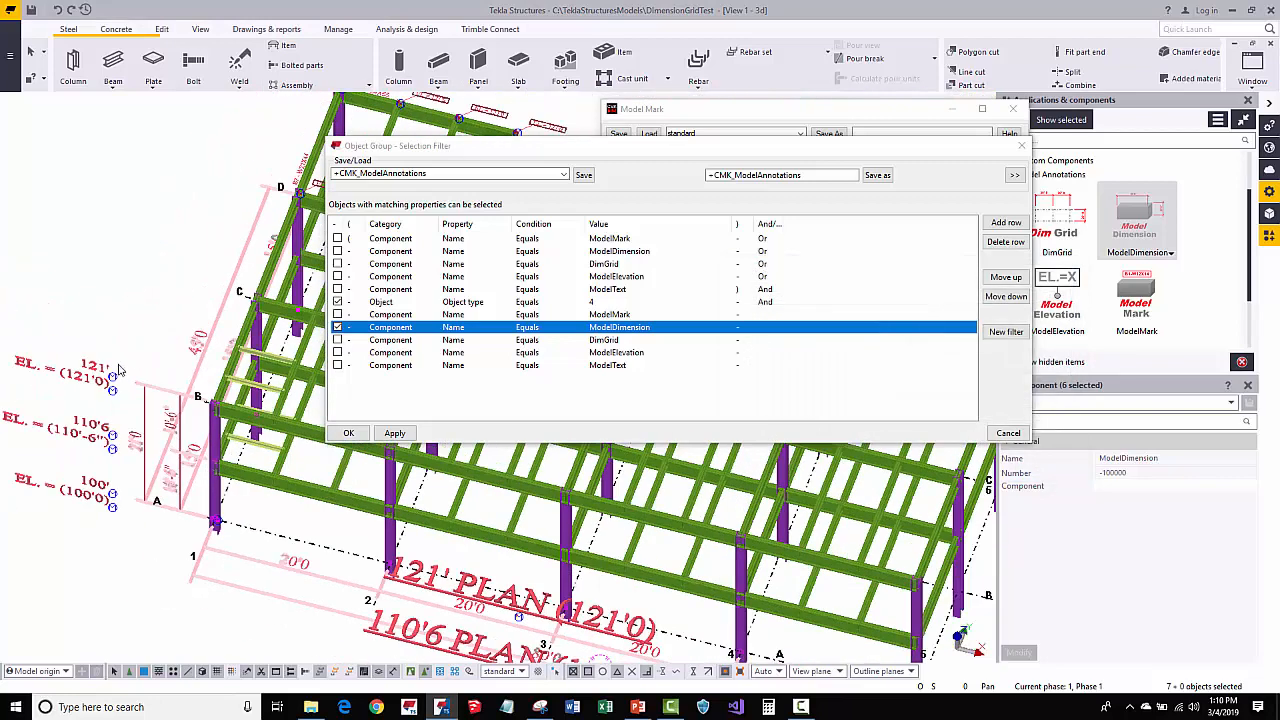
left_click(107, 282)
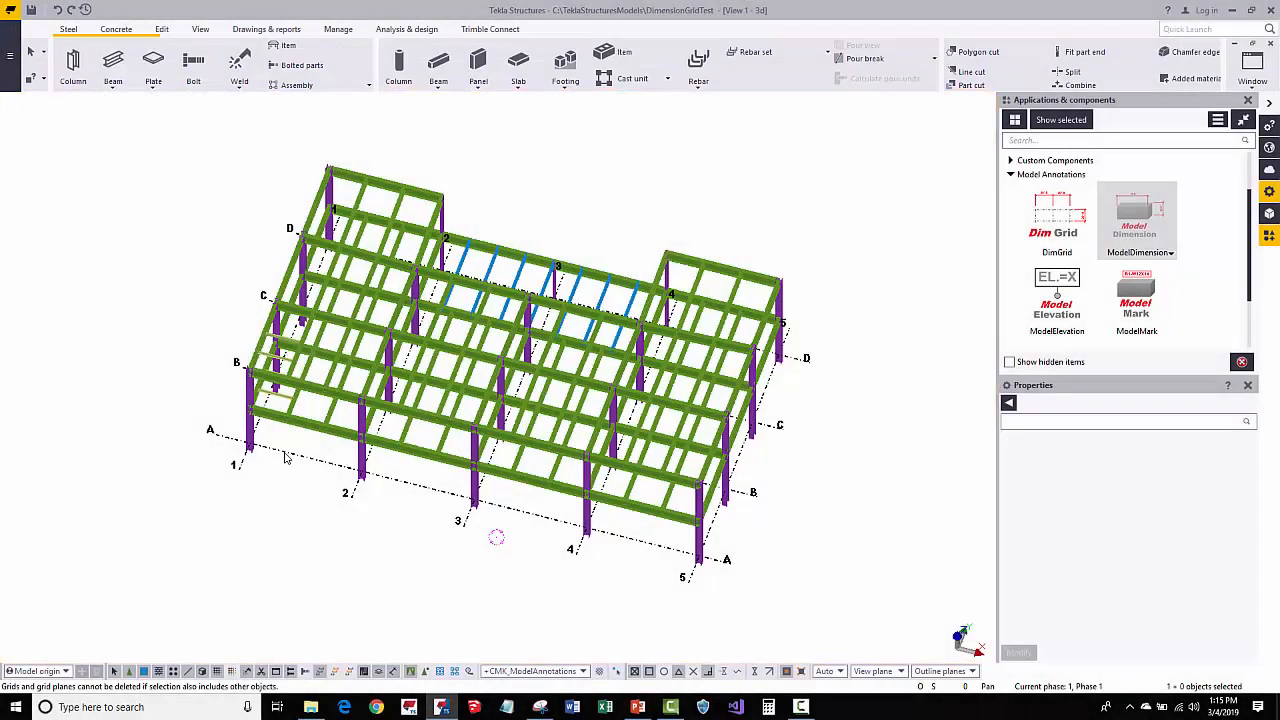
Examine the Z coordinates in the grid's properties and the grid's location relative to the model origin
double_click(285, 457)
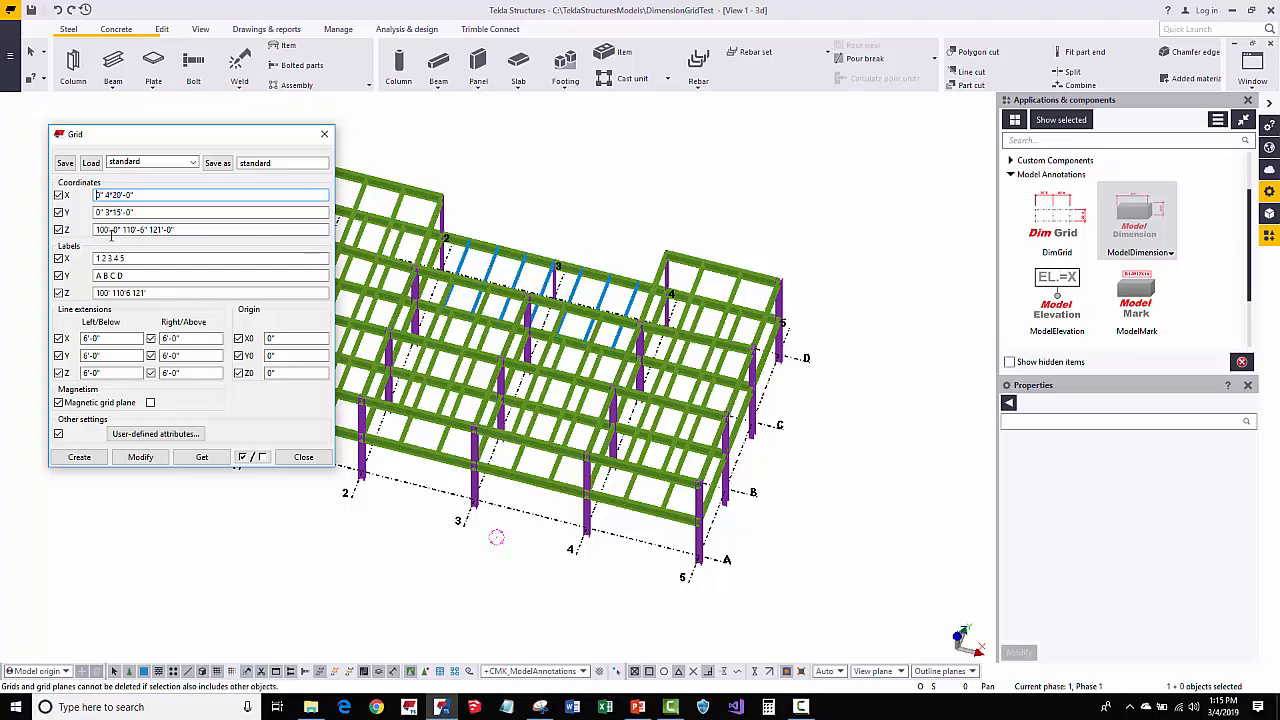
middle_click_drag(589, 510, 680, 450)
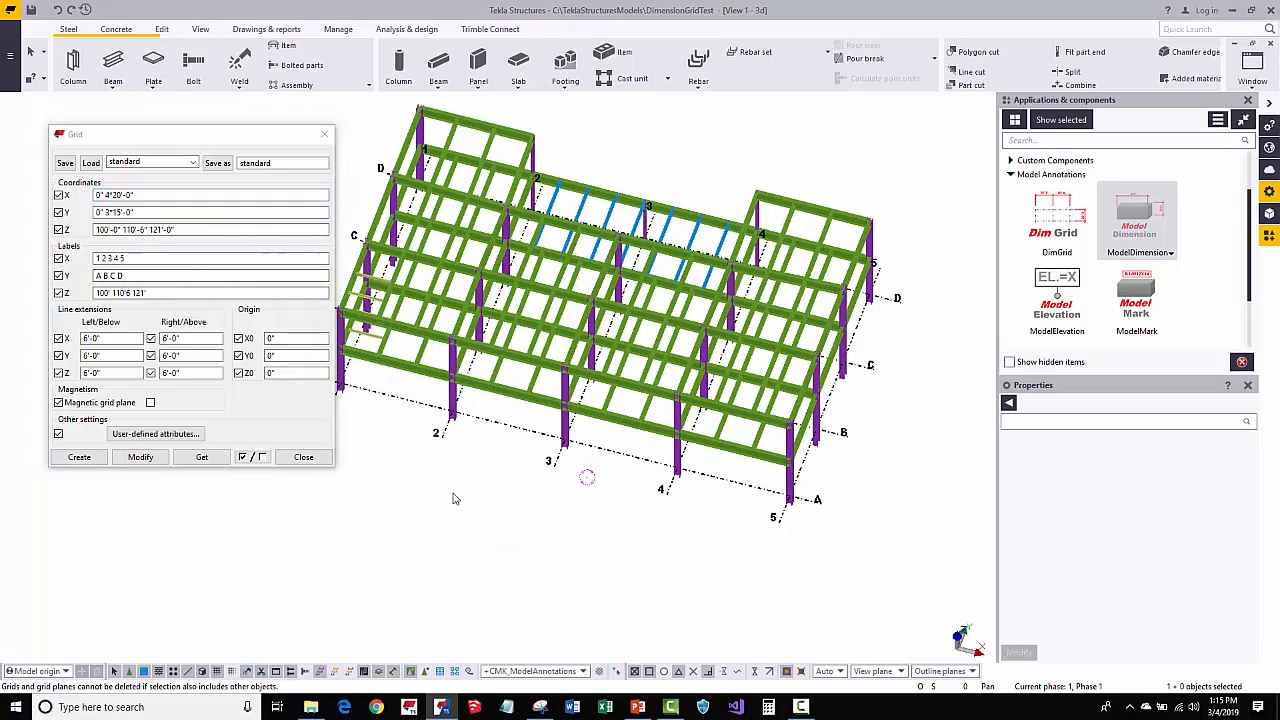
scroll(615, 314, "down", 3)
scroll(525, 485, "up", 4)
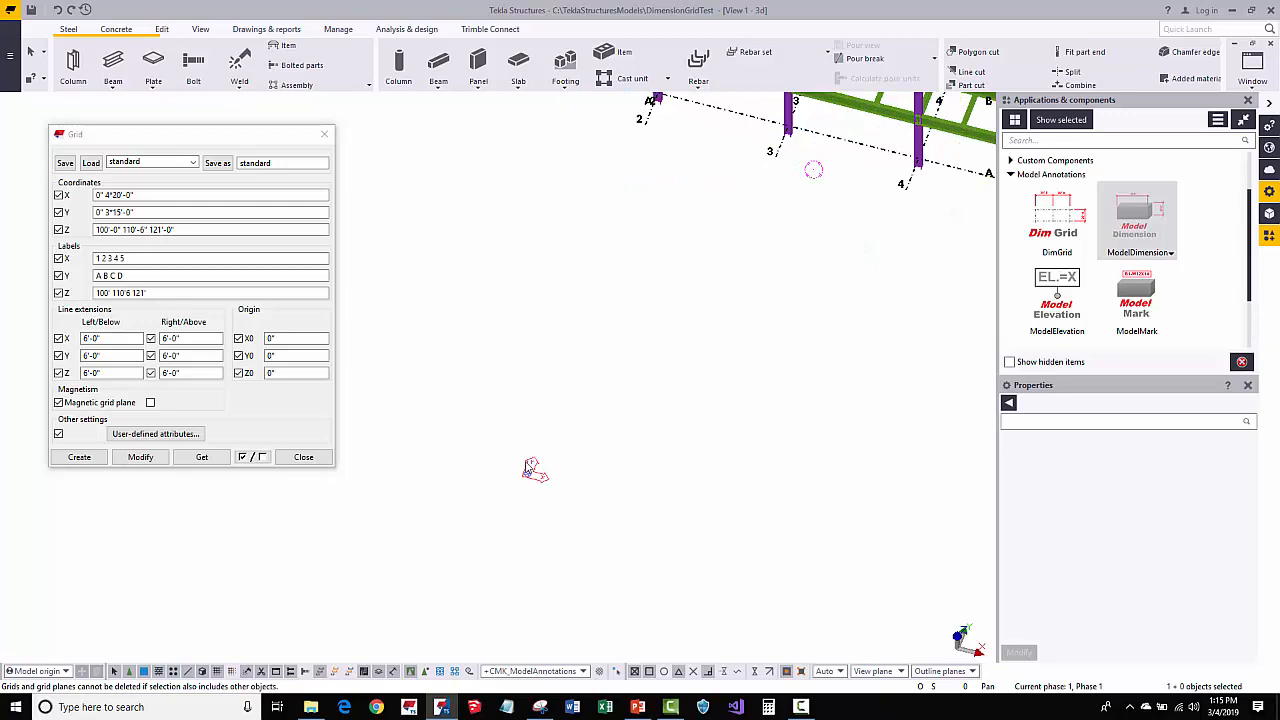
scroll(535, 477, "down", 4)
middle_click_drag(517, 391, 483, 476)
scroll(564, 243, "up", 3)
middle_click_drag(549, 269, 523, 282)
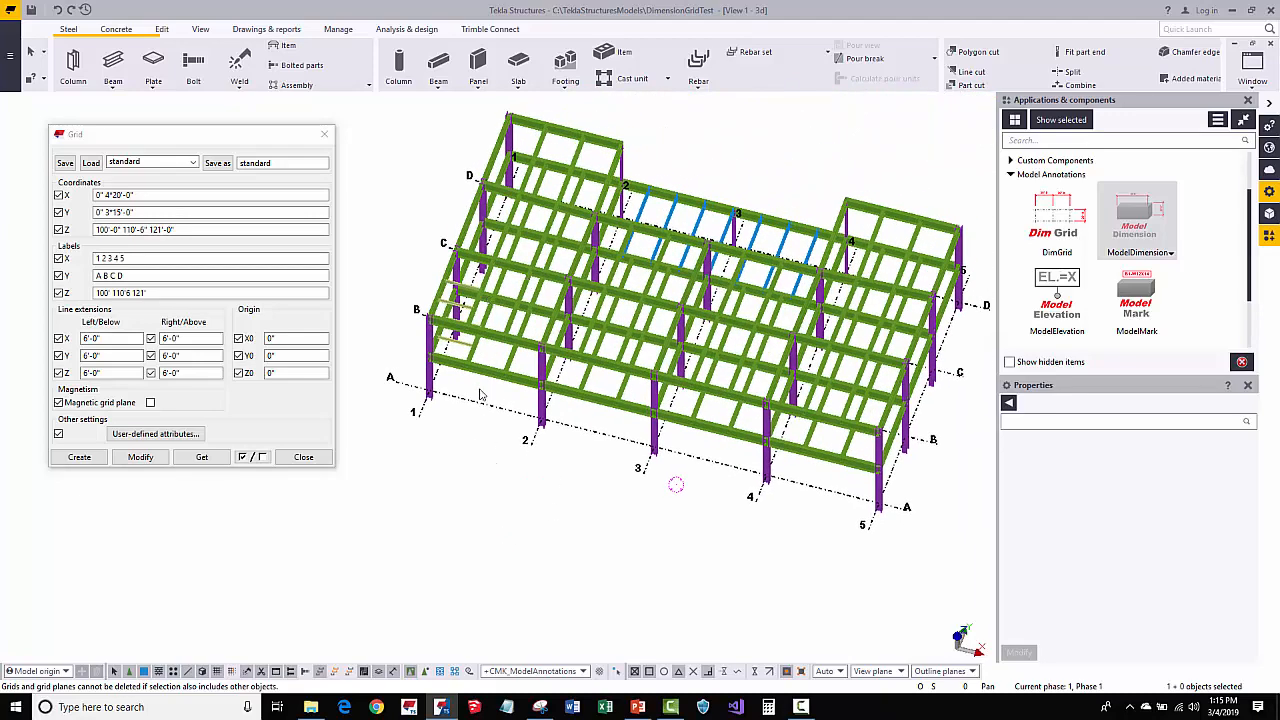
left_click(118, 229)
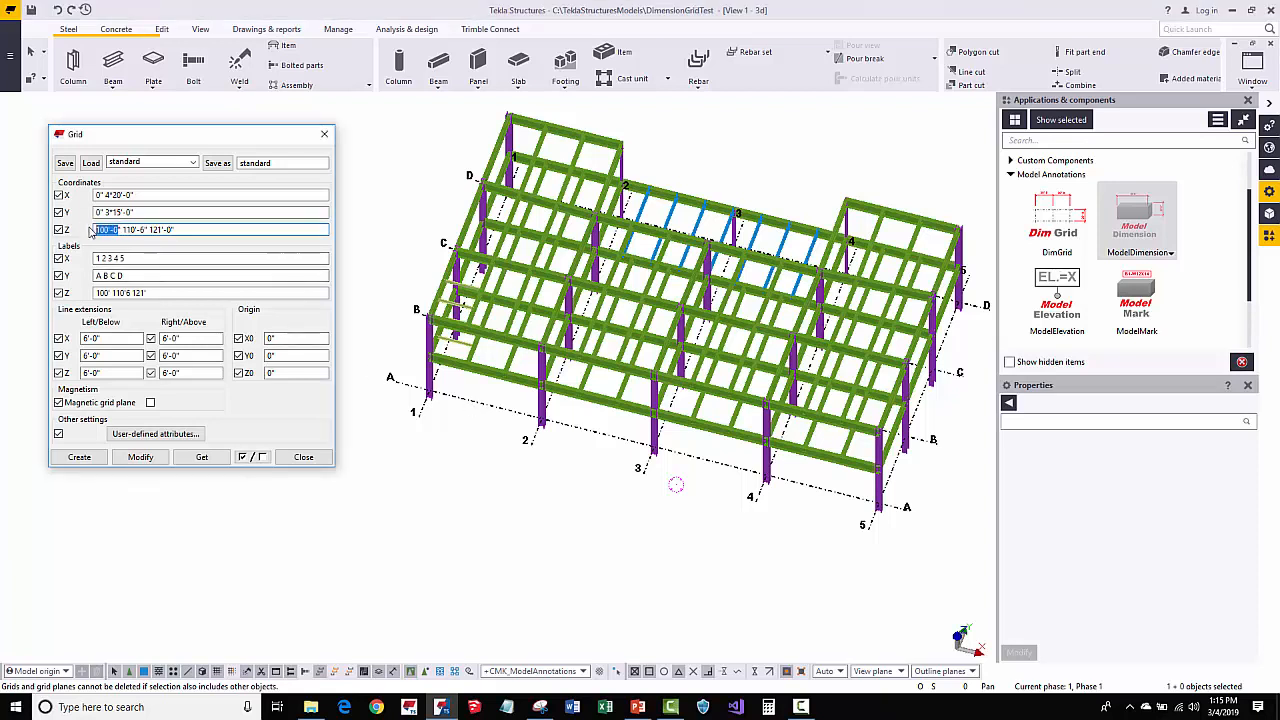
left_click(305, 458)
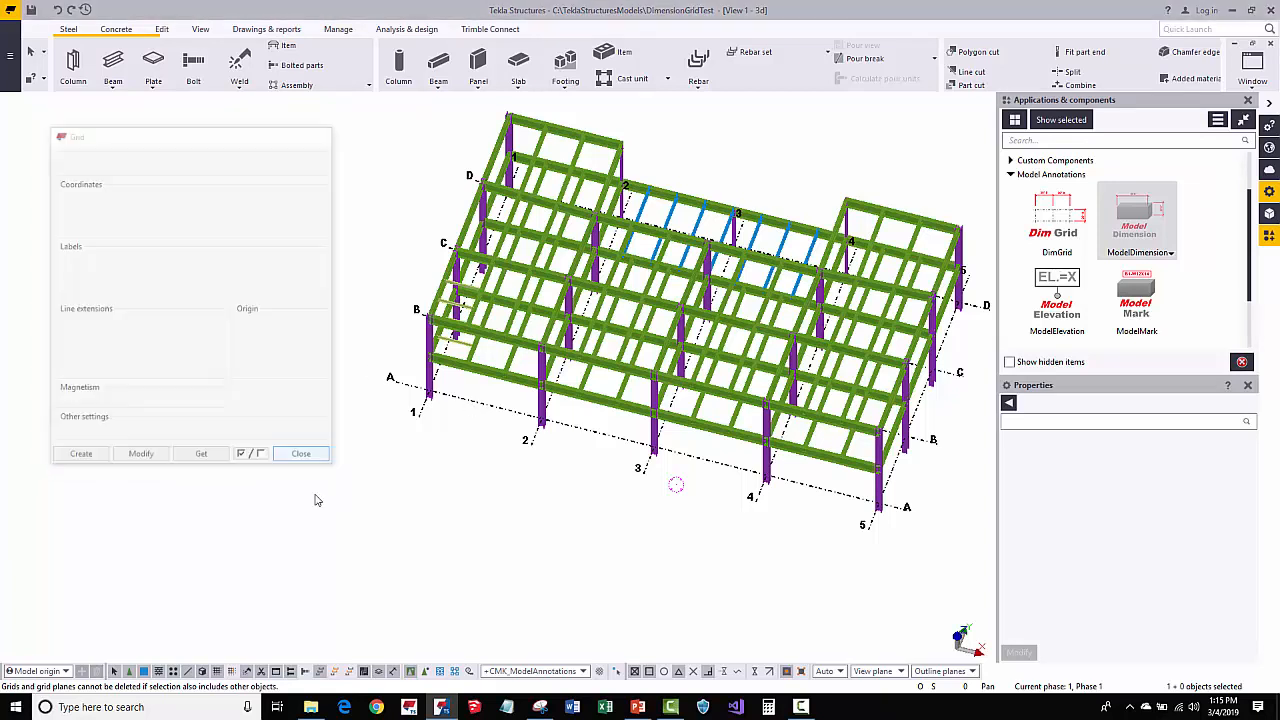
middle_click_drag(528, 488, 394, 408)
scroll(420, 410, "down", 1)
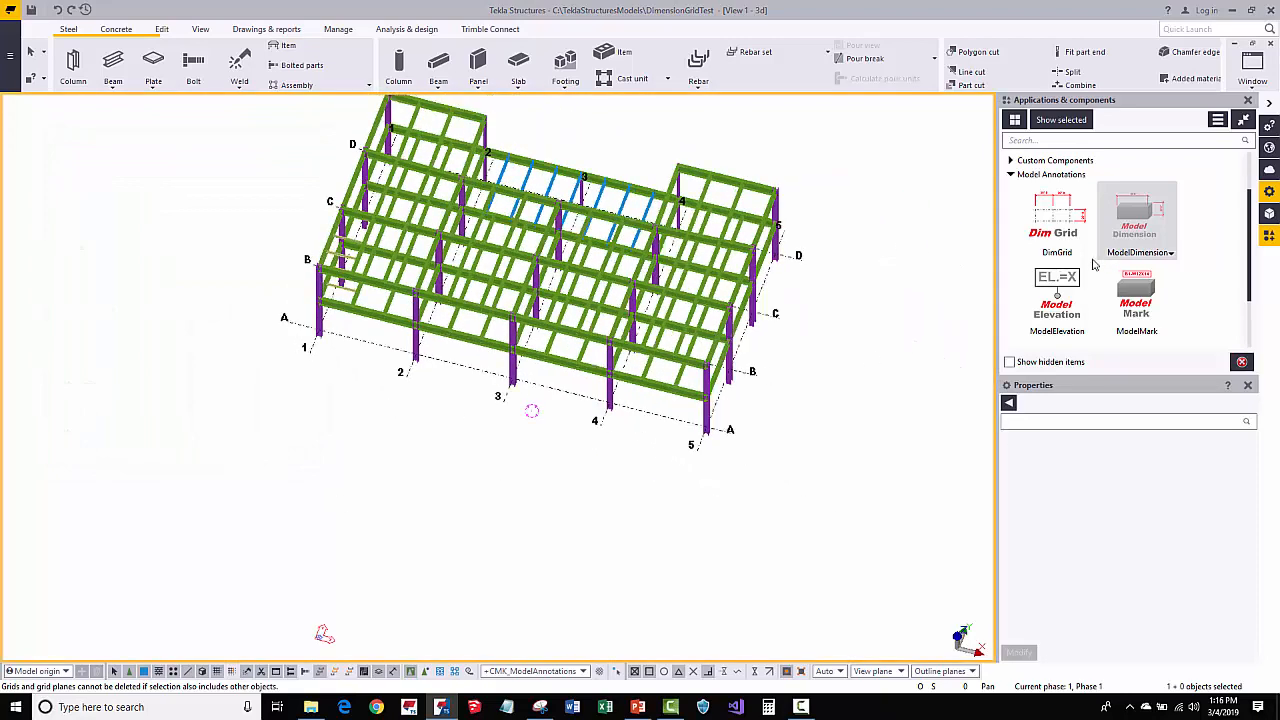
left_click(1137, 217)
scroll(330, 340, "up", 4)
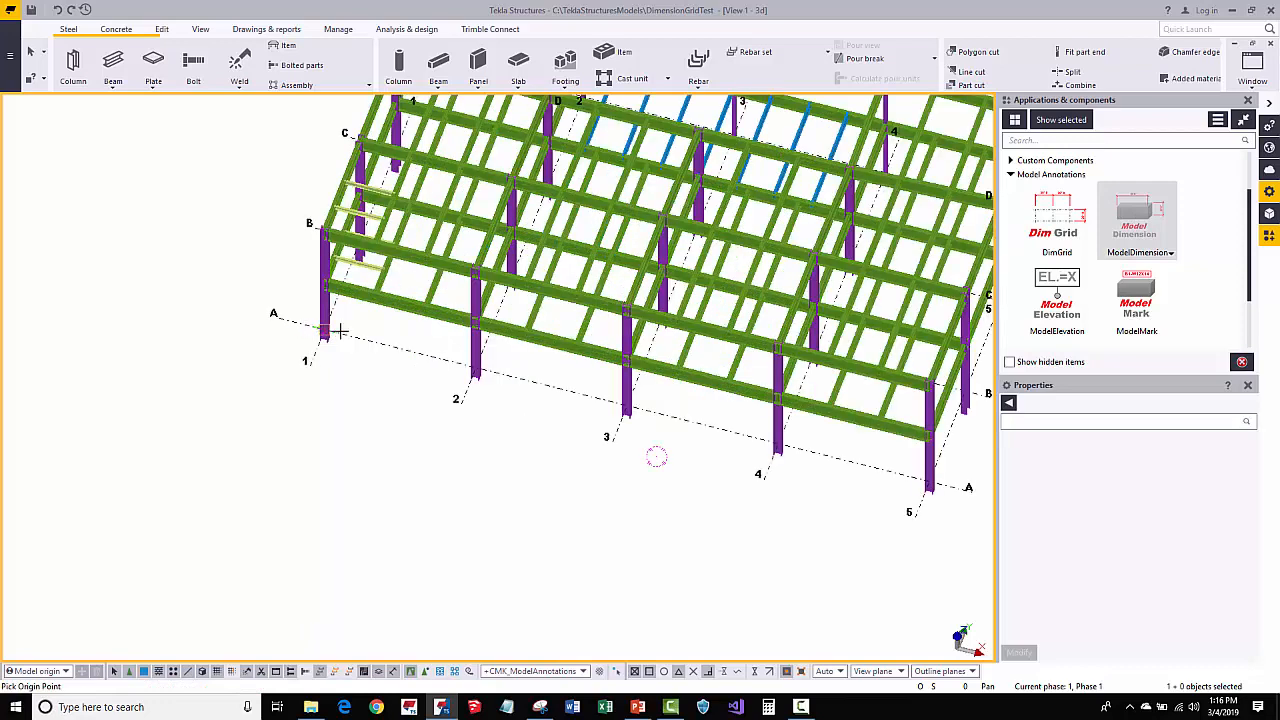
right_click(345, 347)
left_click(372, 357)
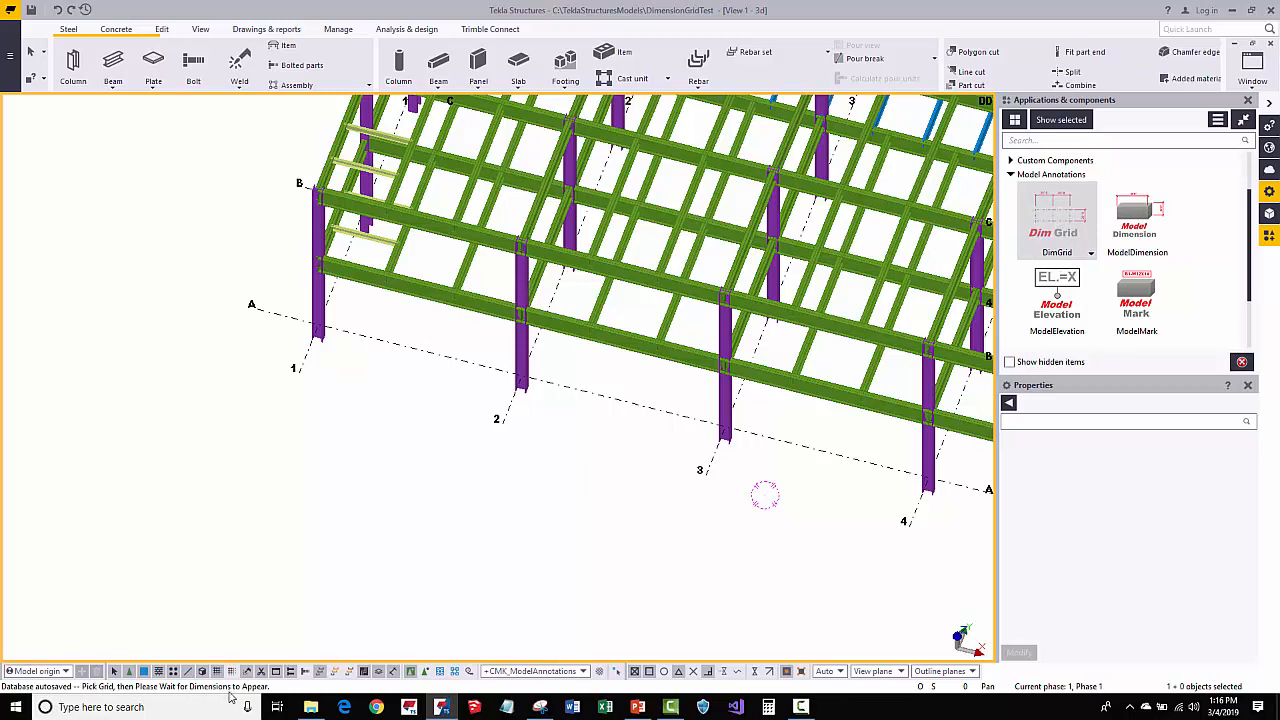
Run the DimGrid component on the model grid to generate its dimensions, elevation marks and plan titles
scroll(418, 366, "up", 2)
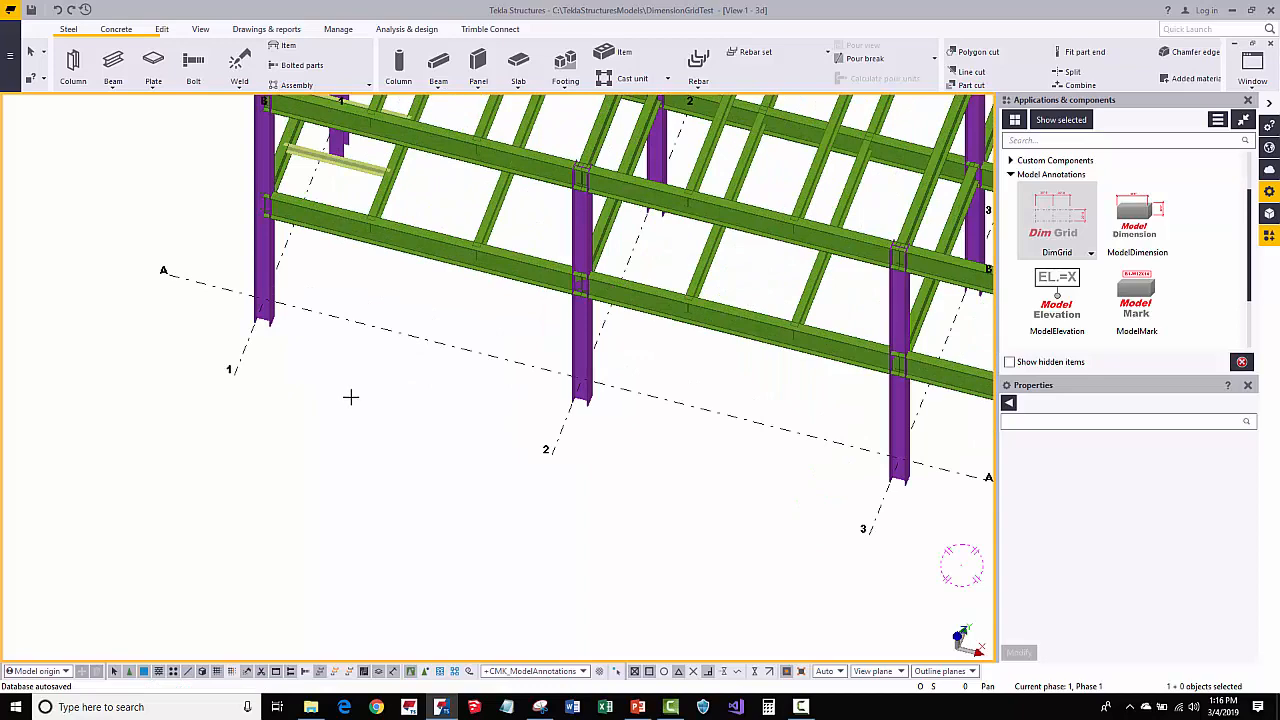
scroll(350, 397, "down", 5)
right_click(233, 430)
left_click(245, 431)
mouse_move(260, 644)
middle_mouse_down()
mouse_move(315, 455)
mouse_move(362, 507)
middle_mouse_up()
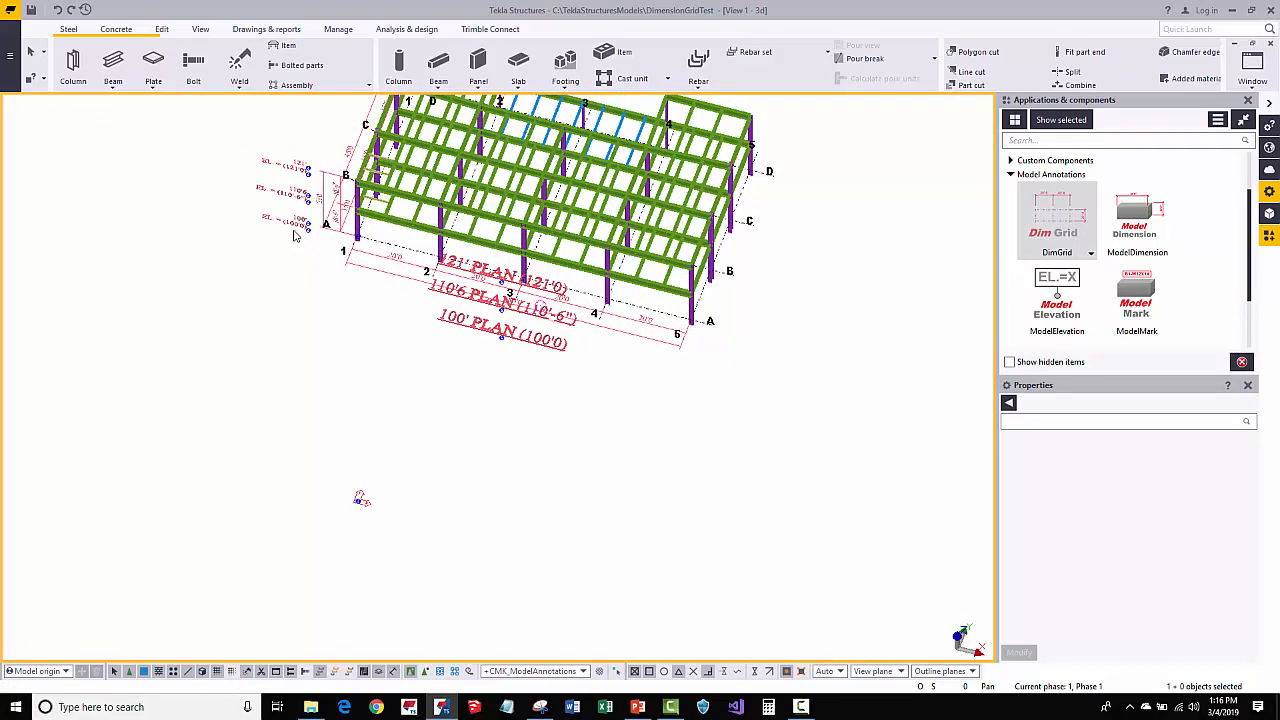
Select the DimGrid component to inspect the annotations it contains, and clear the selection
scroll(318, 201, "up", 2)
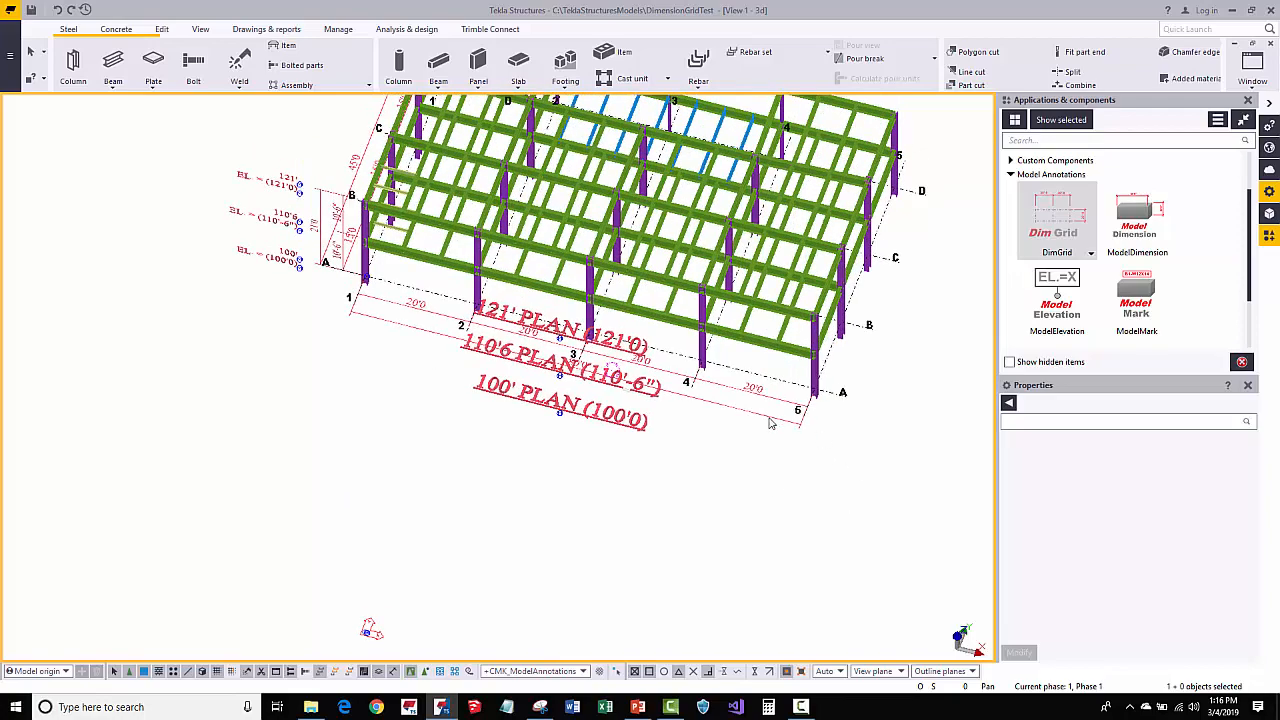
scroll(770, 423, "up", 2)
left_click(771, 424)
middle_click_drag(596, 483, 694, 585)
scroll(287, 478, "down", 2)
middle_click_drag(287, 478, 305, 496, "ctrl")
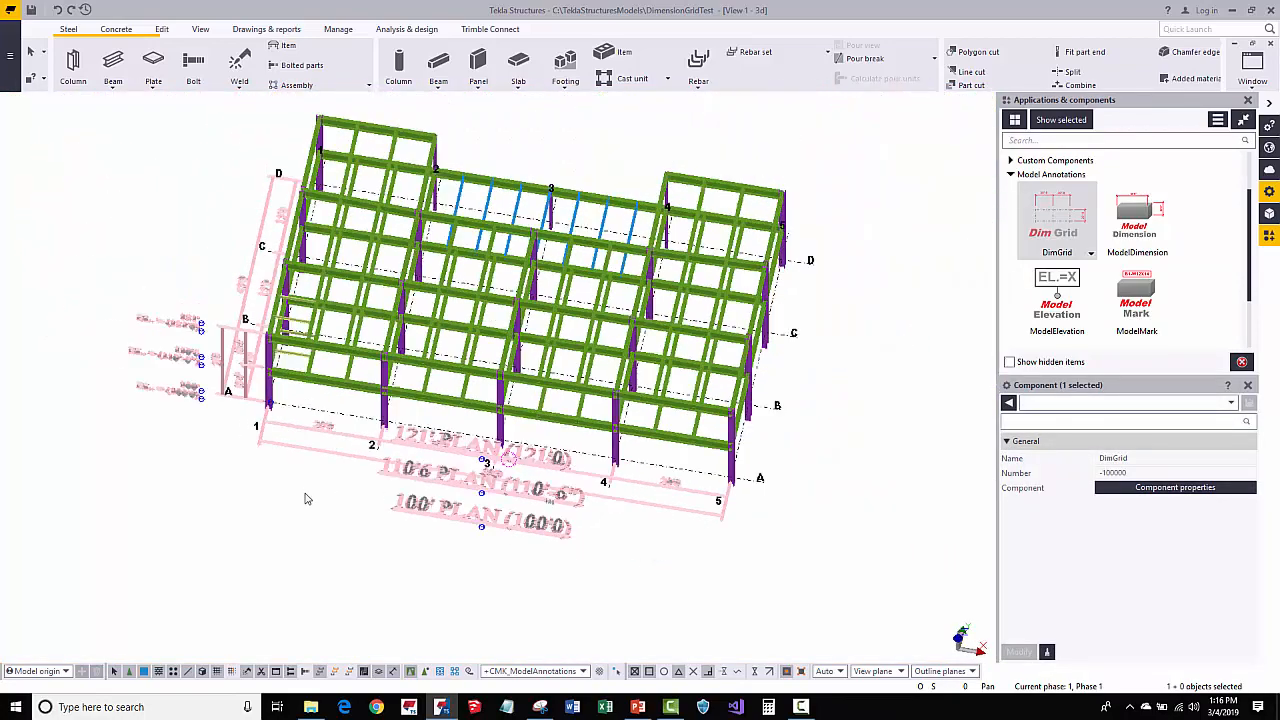
left_click(172, 517)
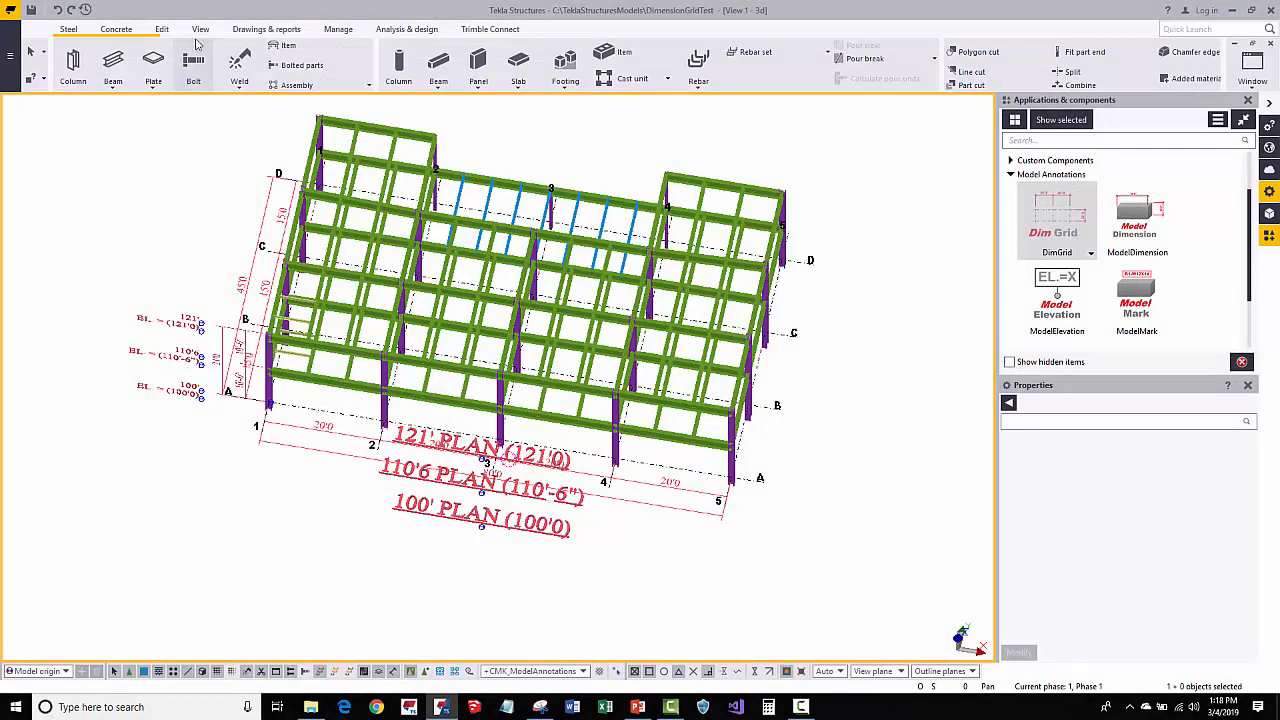
Show the named view PLAN AT EL. 110'6 from the view list and close the list
left_click(200, 29)
left_click(79, 66)
scroll(81, 279, "down", 3)
left_click(81, 282)
left_click(180, 227)
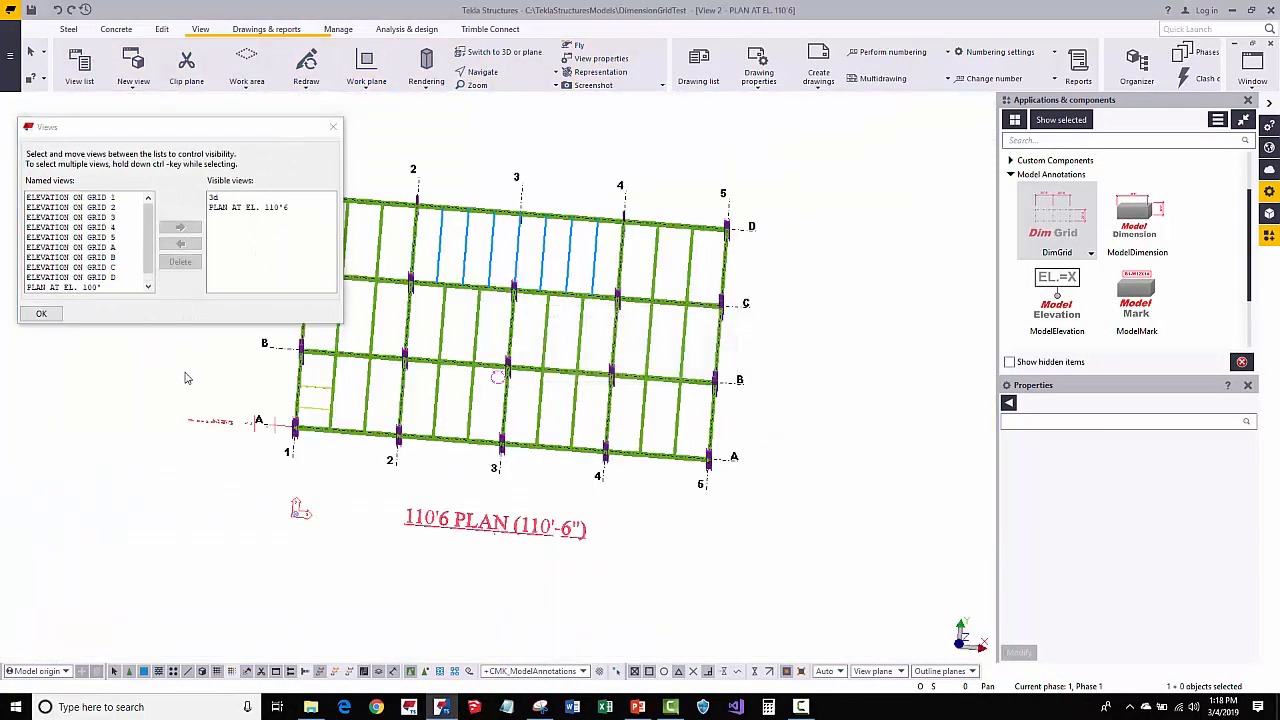
left_click(41, 314)
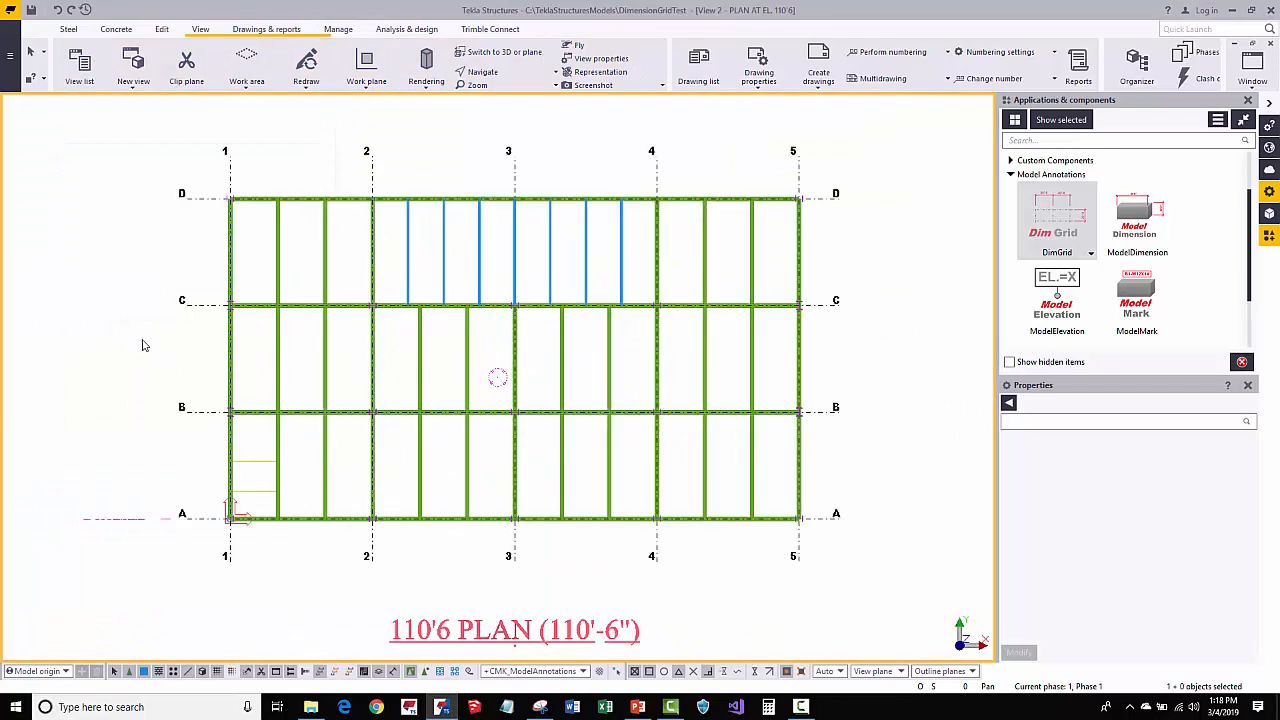
Start a ModelDimension with its properties open, placing the origin at grid C-1, the X axis along grid C and the Y axis toward D-1
scroll(324, 265, "up", 2)
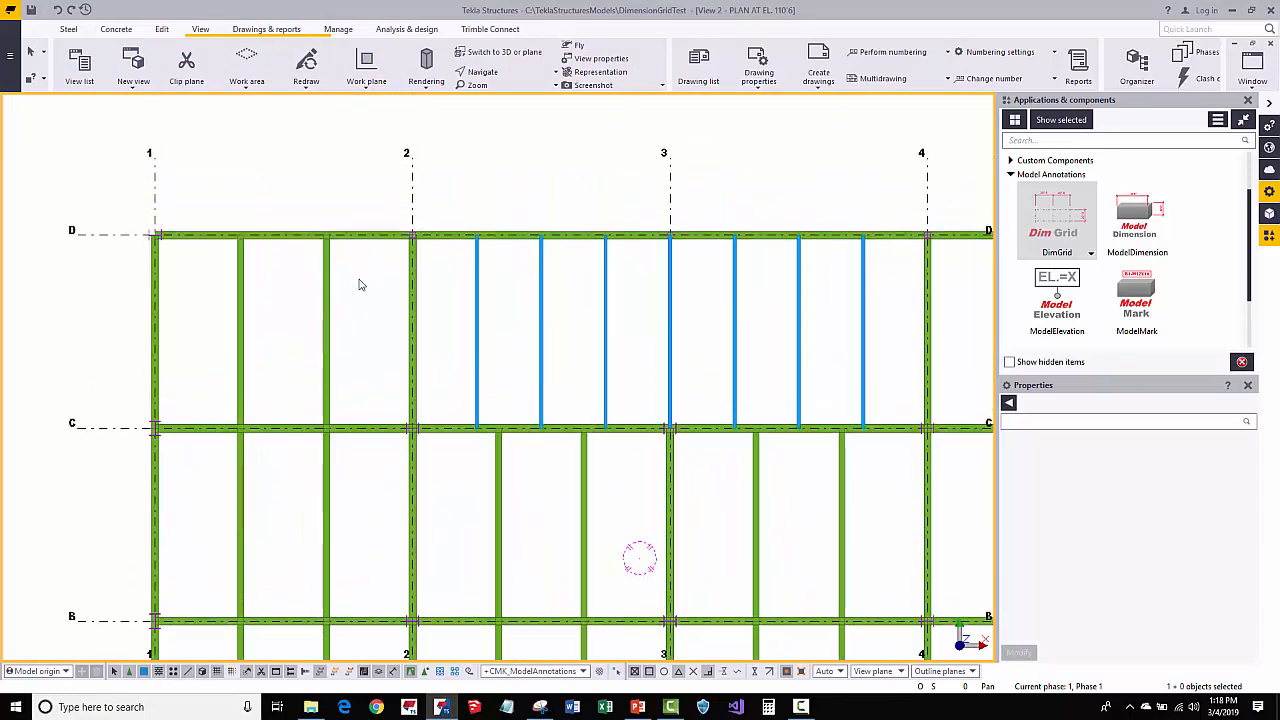
left_click(1143, 211)
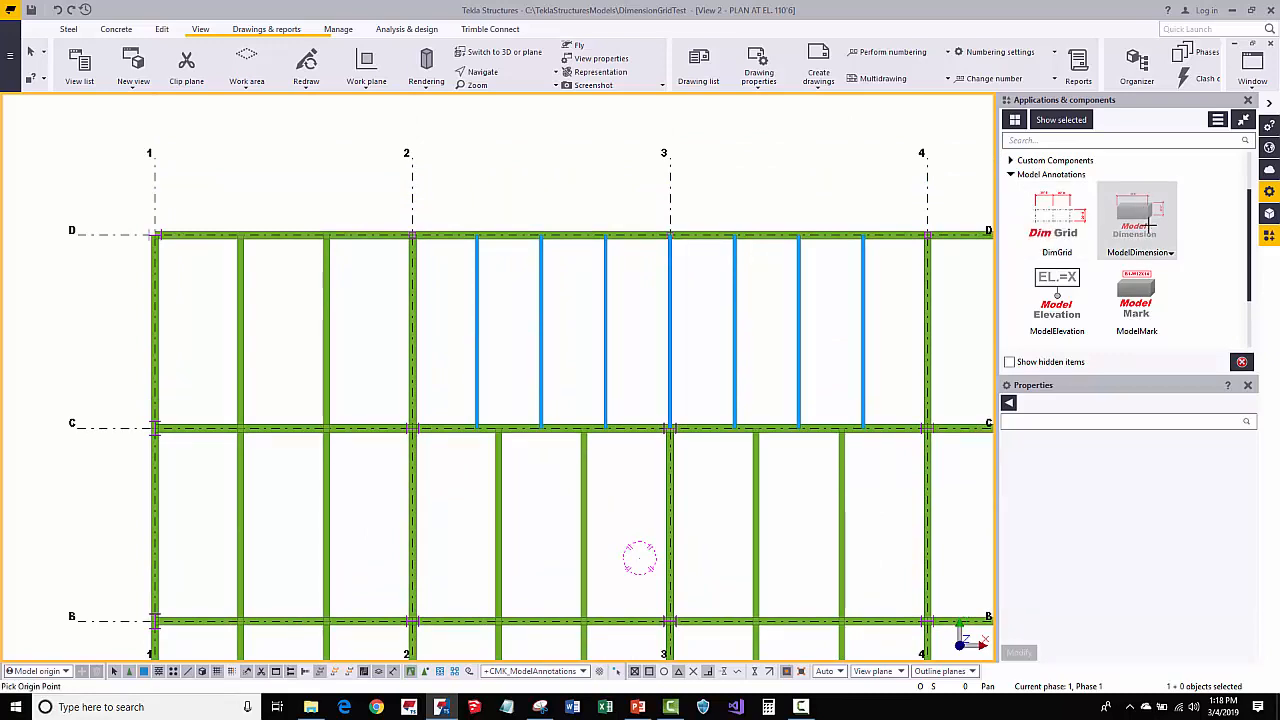
double_click(1150, 226)
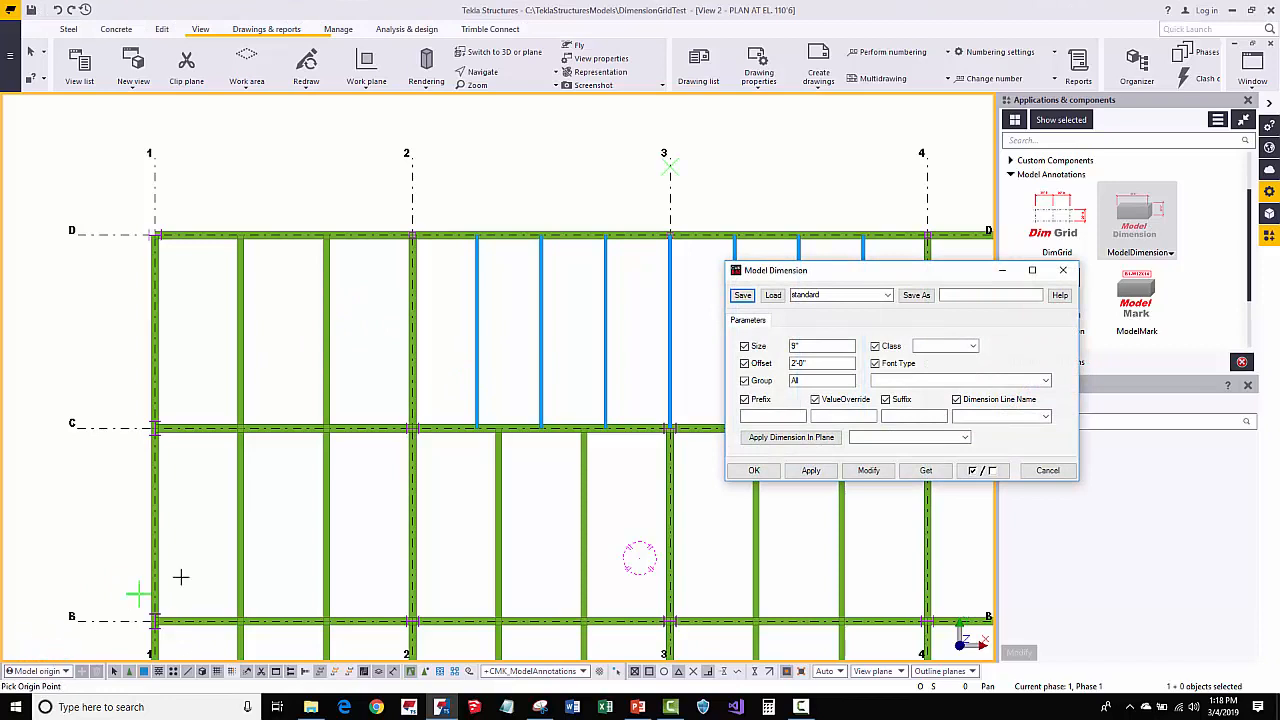
scroll(428, 439, "up", 3)
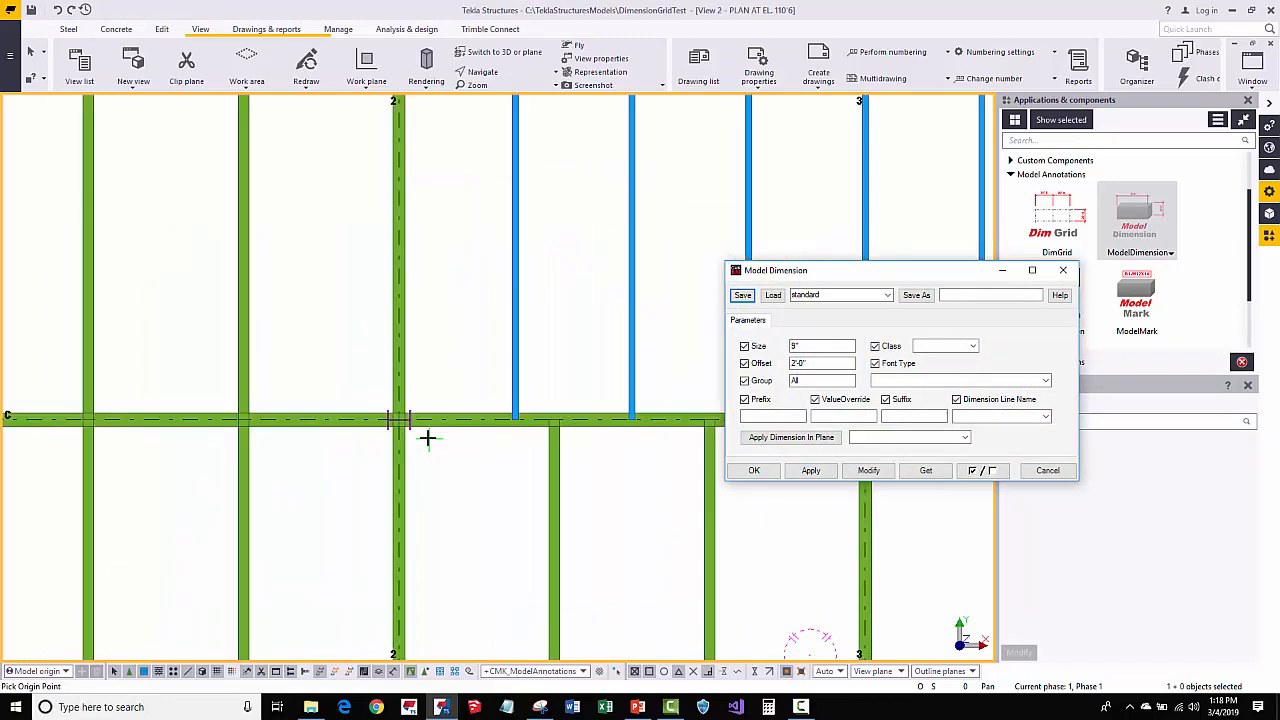
middle_click_drag(24, 425, 303, 503)
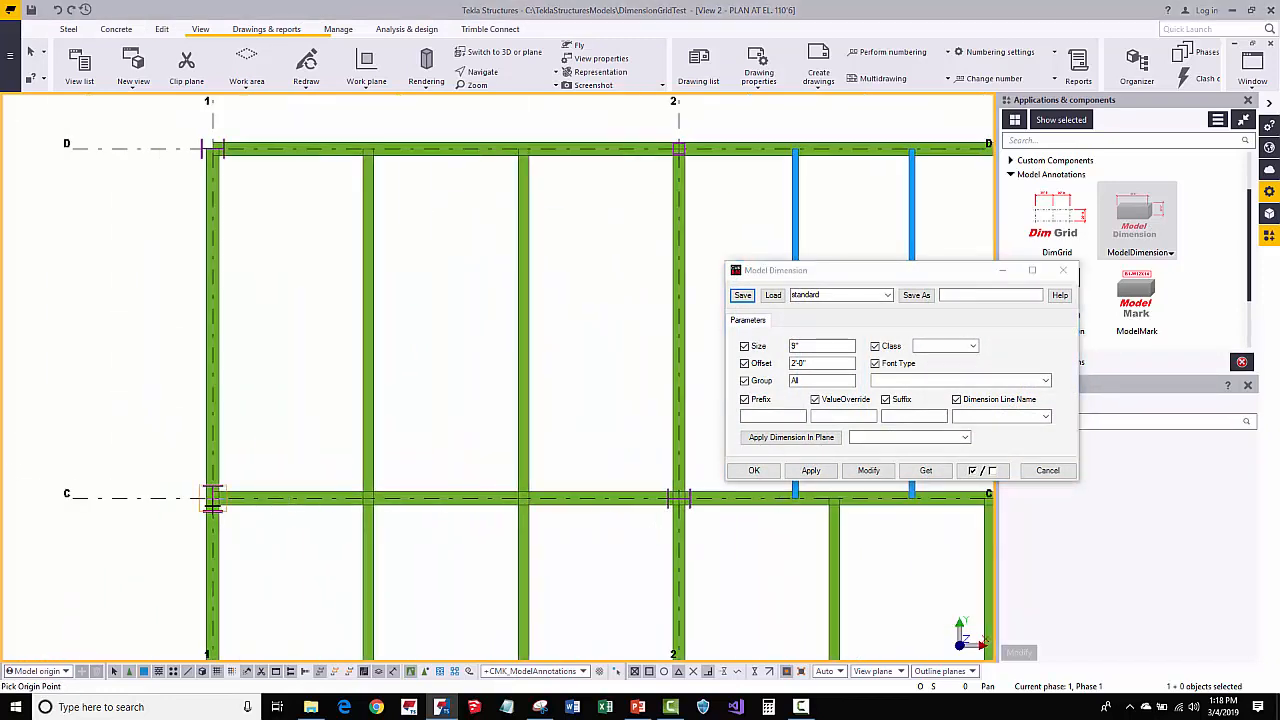
left_click(213, 497)
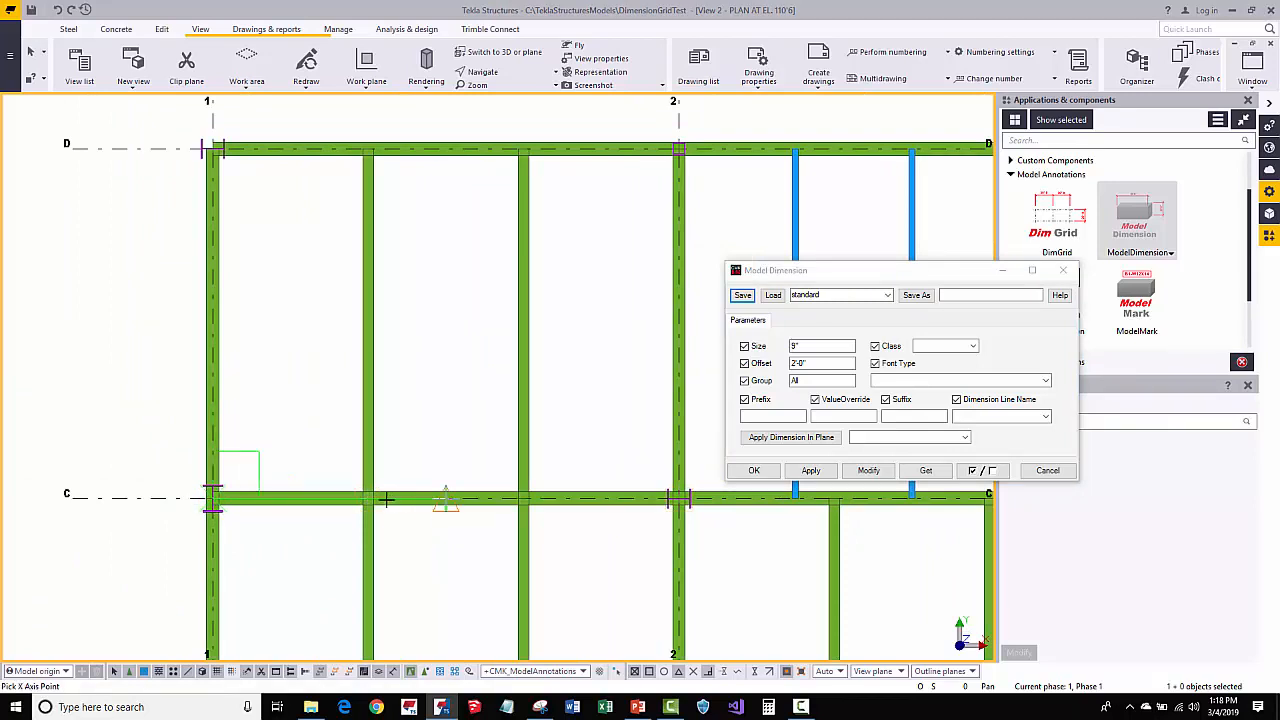
left_click(212, 148)
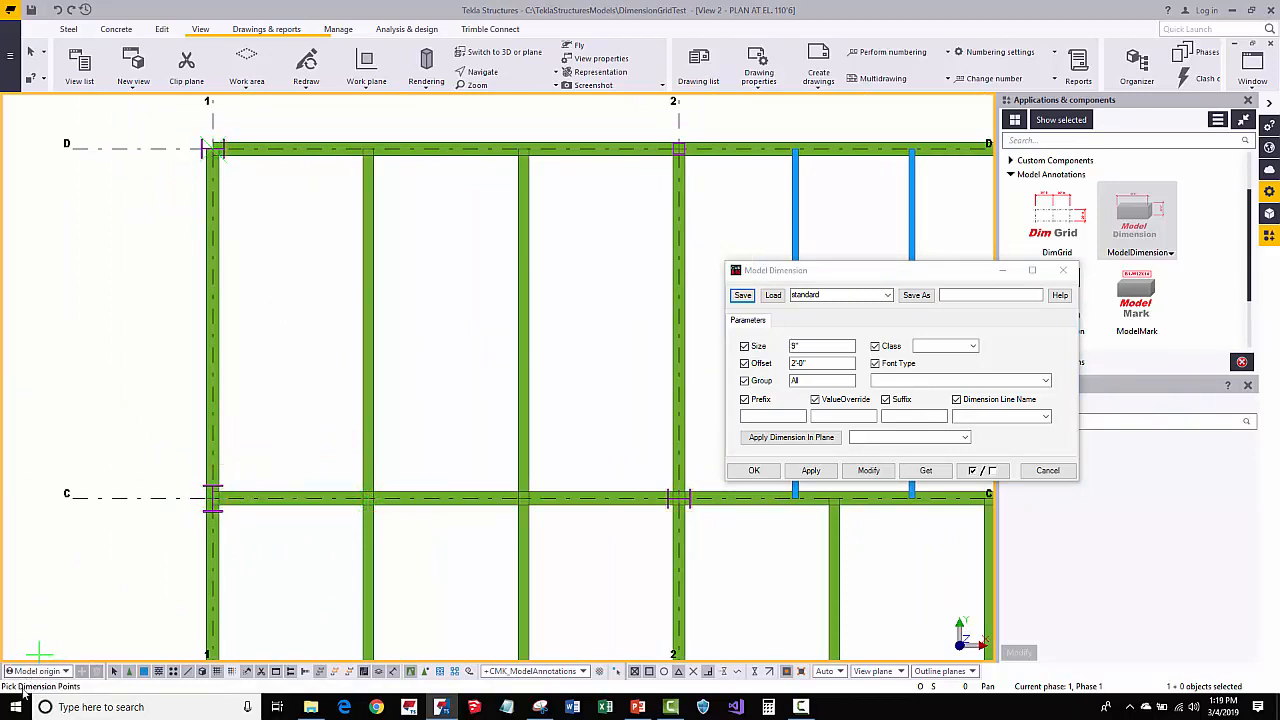
Dimension the beam spacing along gridline C from grid 1 through both intermediate beams to grid 2, and end the command
left_click(213, 497)
middle_click(288, 497)
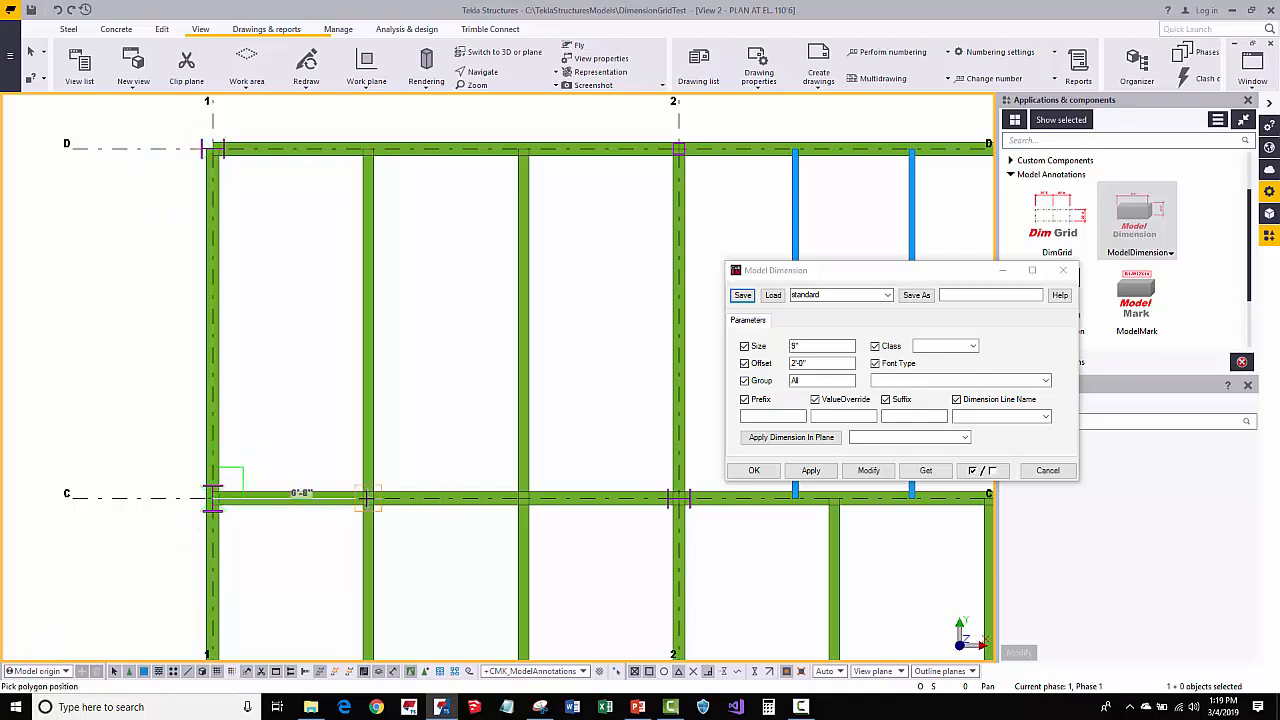
left_click(678, 497)
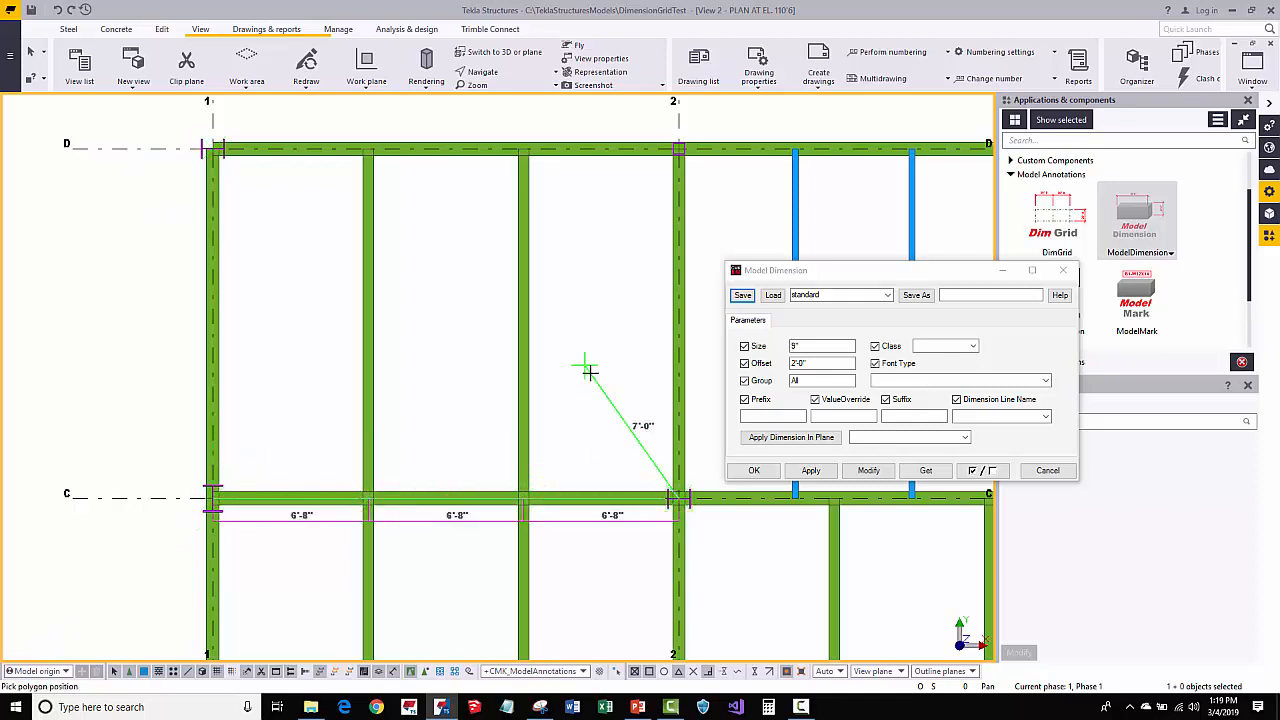
middle_click(586, 366)
right_click(400, 338)
left_click(410, 347)
scroll(399, 403, "down", 3)
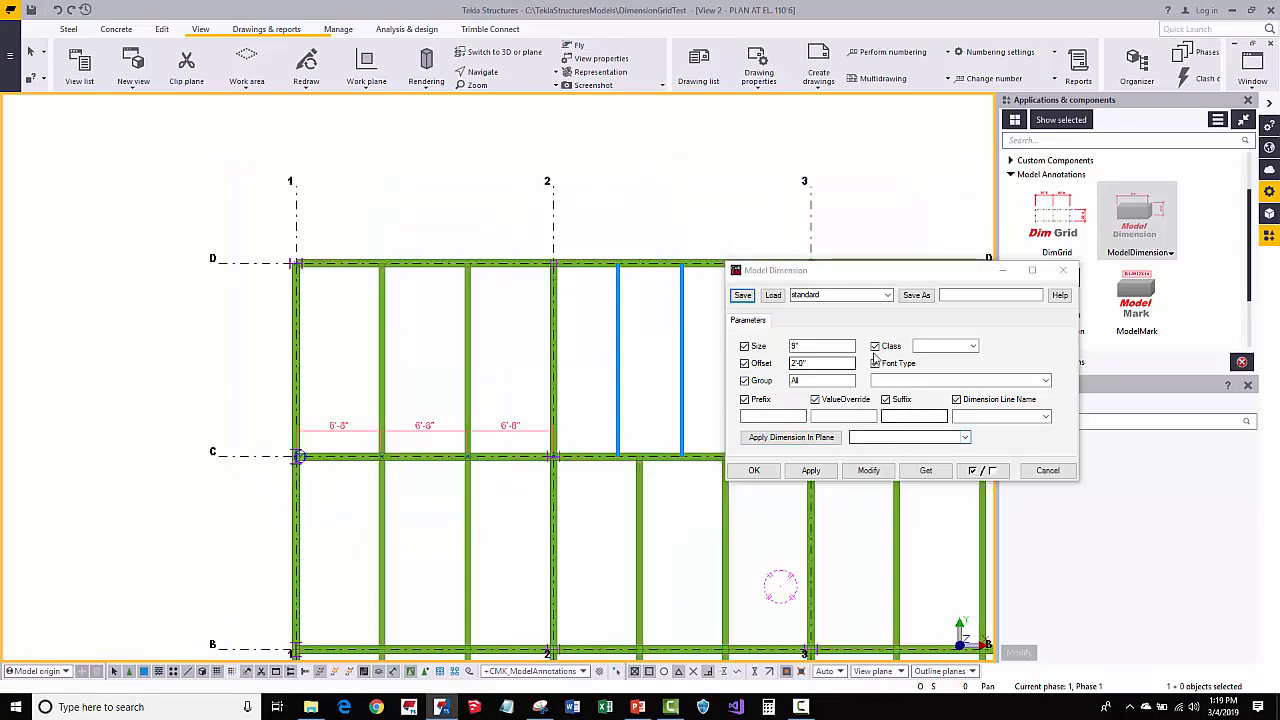
Choose the FloorDimension settings for applying dimensions in the plane in the Model Dimension properties
left_click(888, 296)
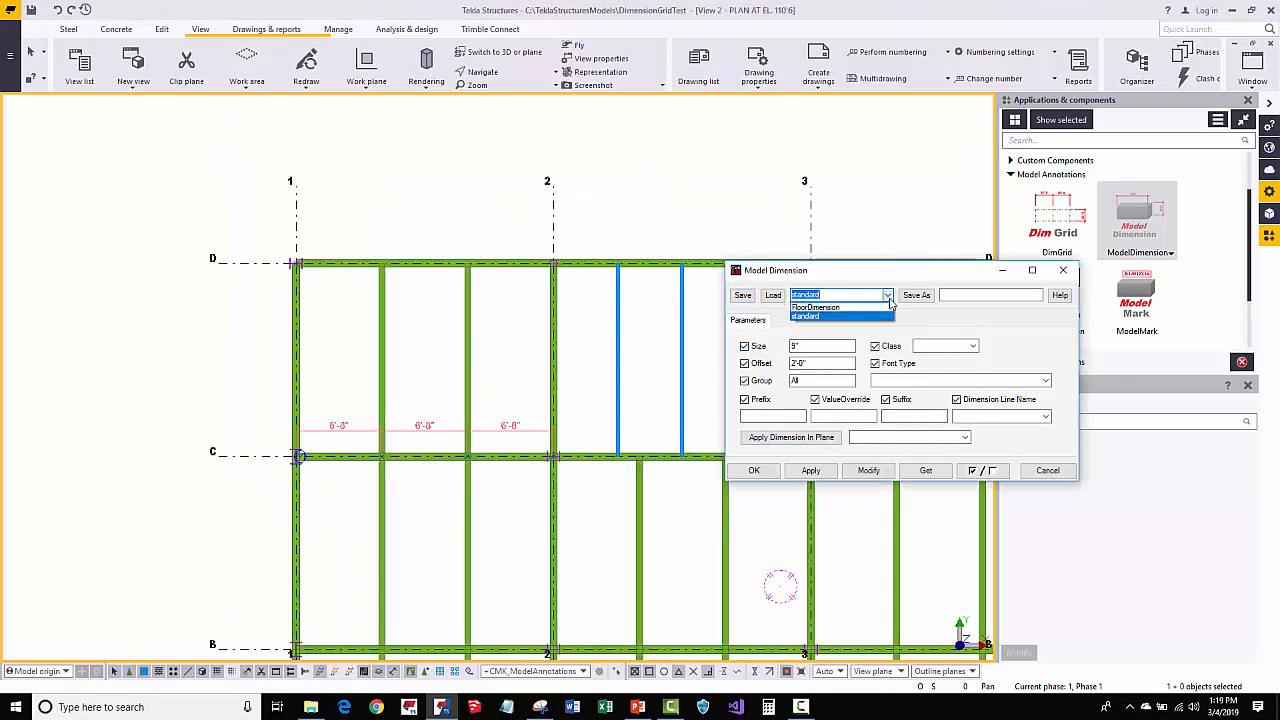
left_click(889, 300)
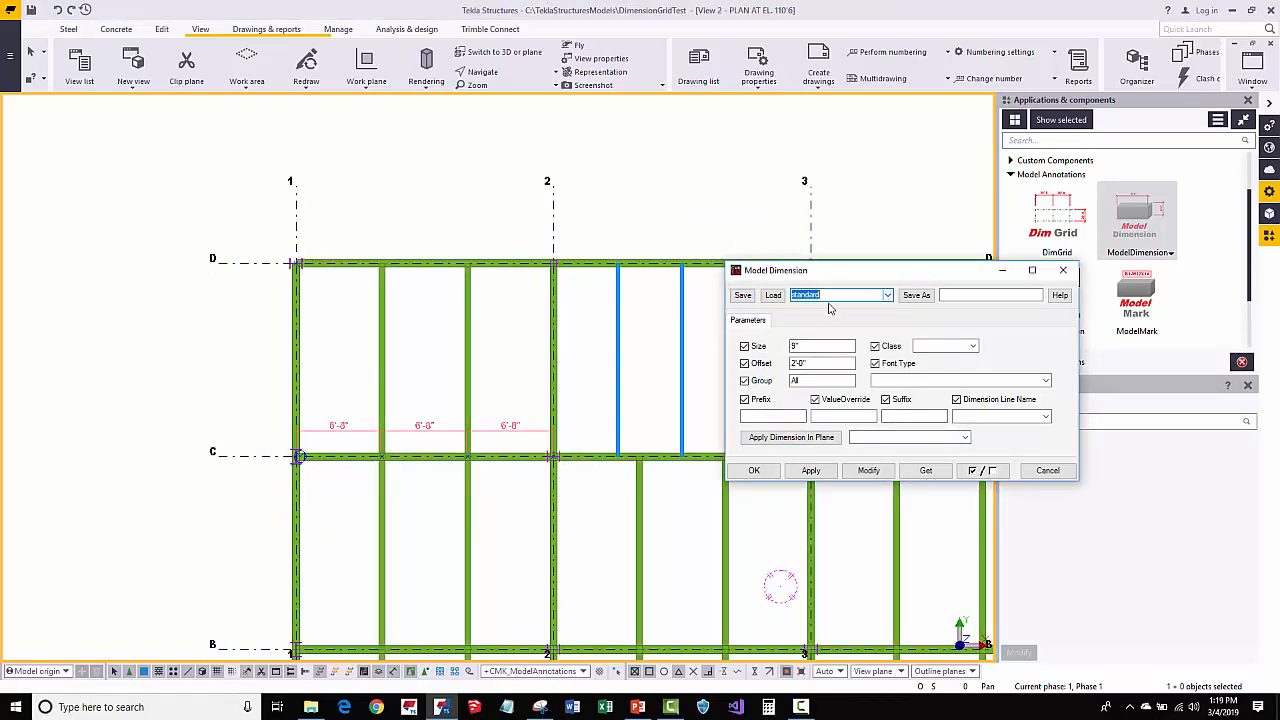
left_click(964, 437)
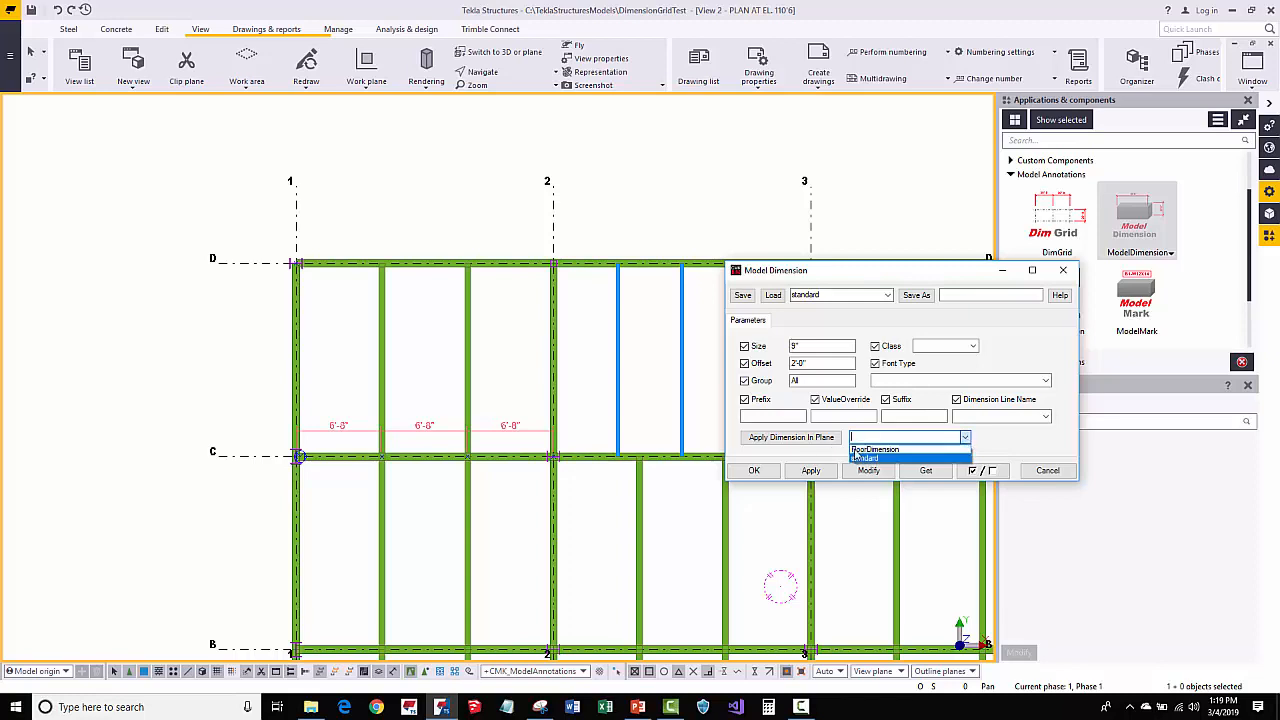
left_click(858, 449)
left_click(904, 437)
Set the work plane with the Work plane tool at grid intersection D-1, with the X axis along gridline D, and end the command
middle_click_drag(474, 424, 451, 405)
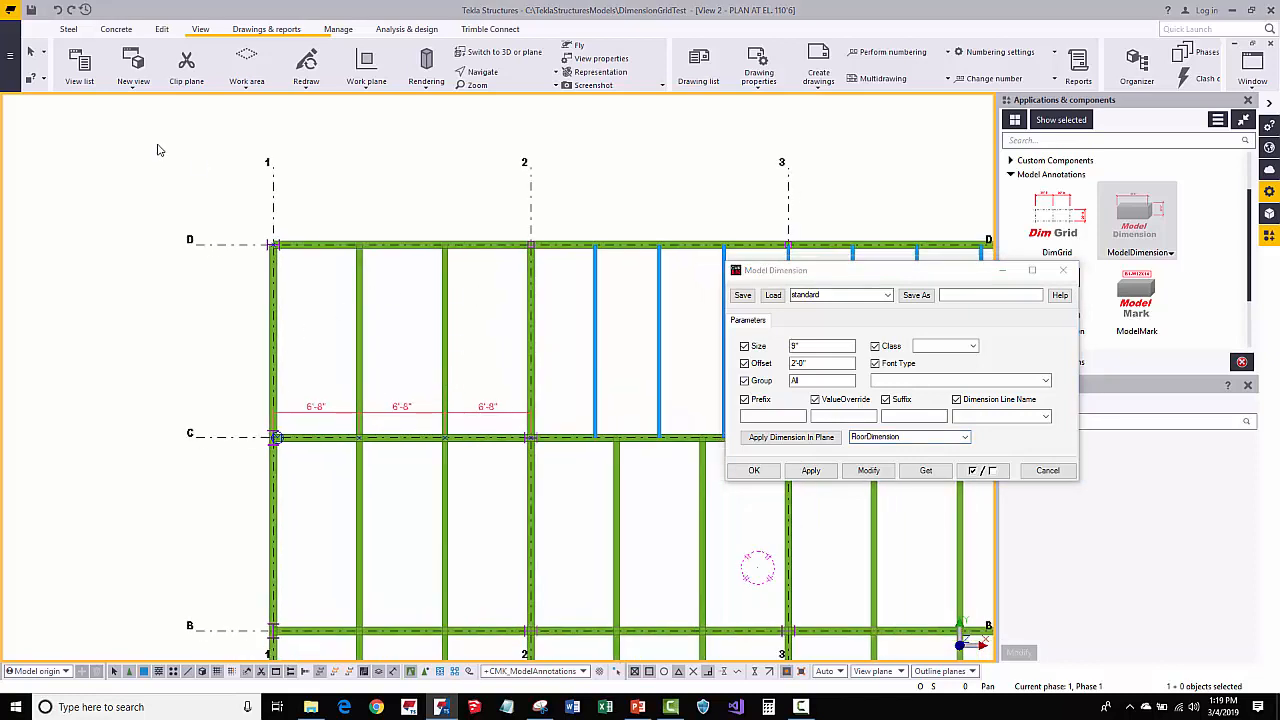
left_click(366, 81)
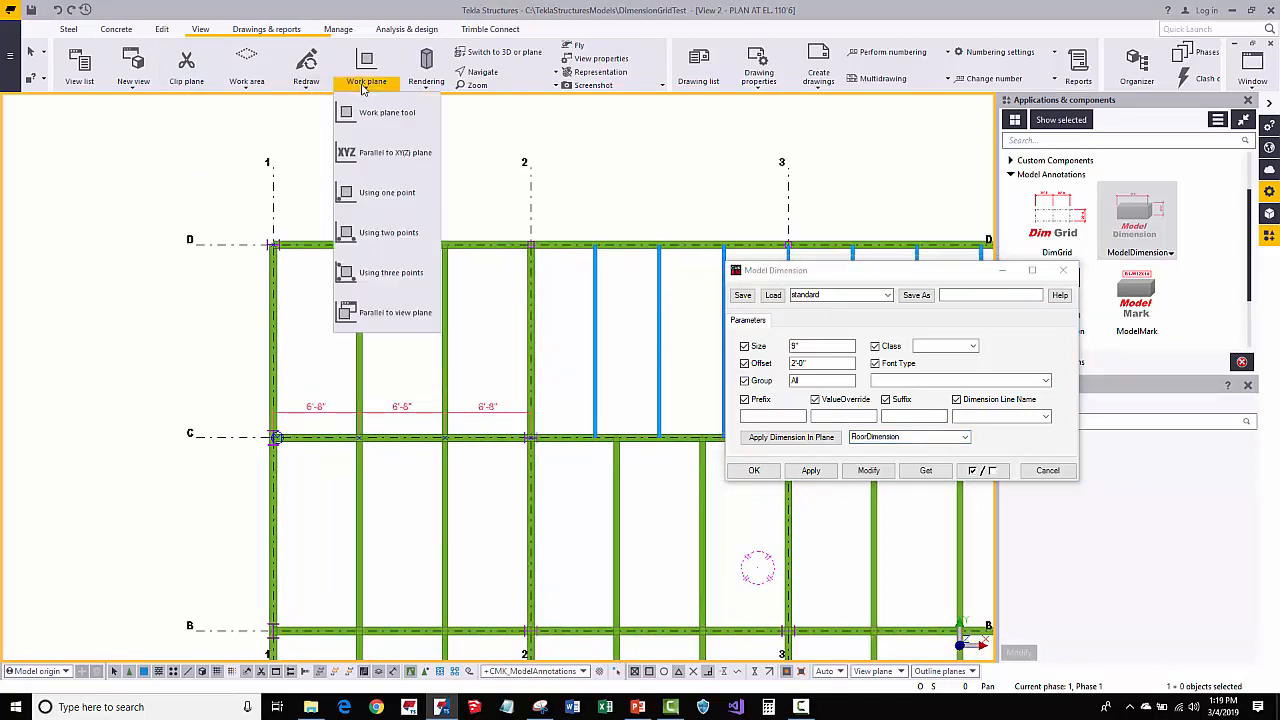
left_click(378, 115)
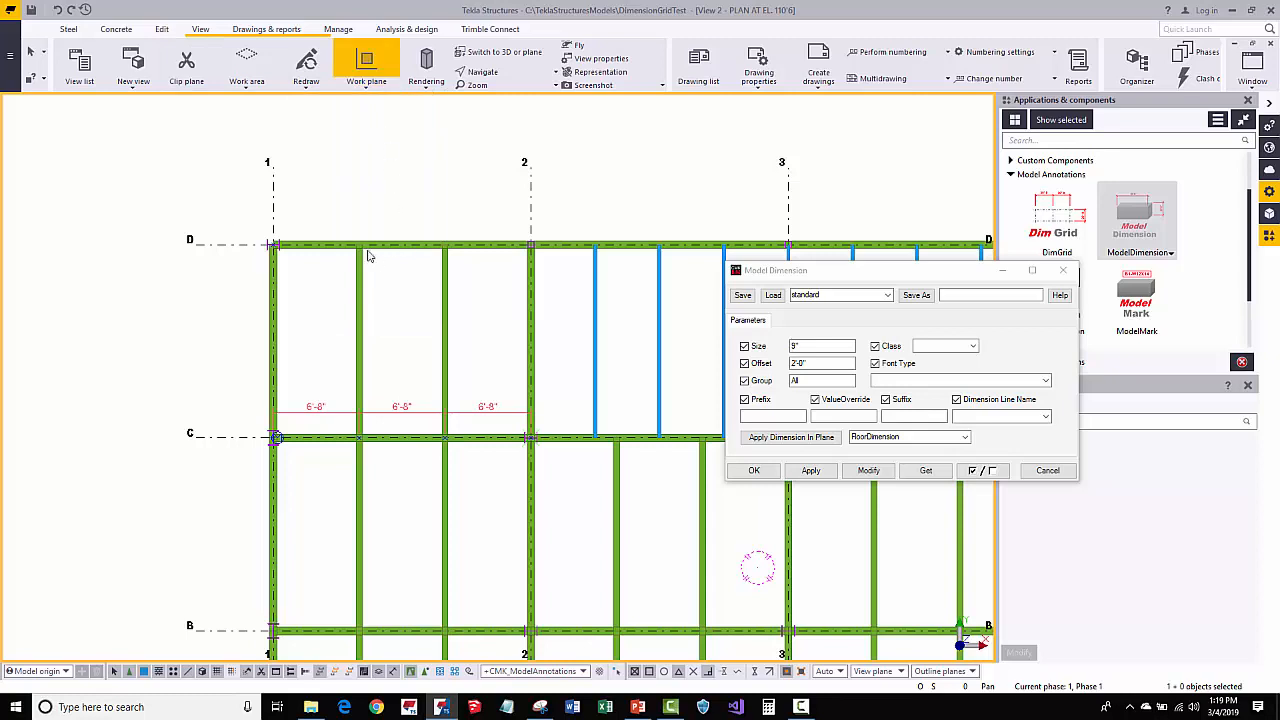
scroll(241, 342, "down", 2)
scroll(246, 173, "up", 2)
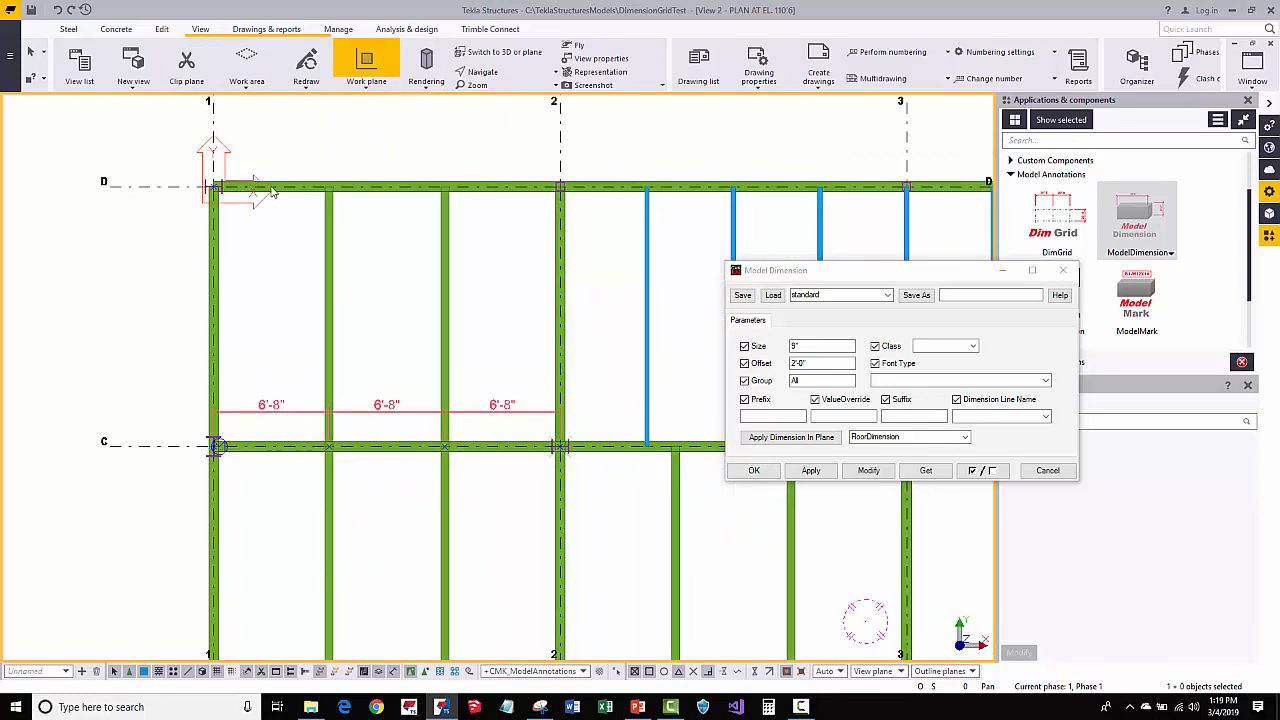
middle_click_drag(246, 190, 273, 244)
right_click(337, 190)
left_click(373, 195)
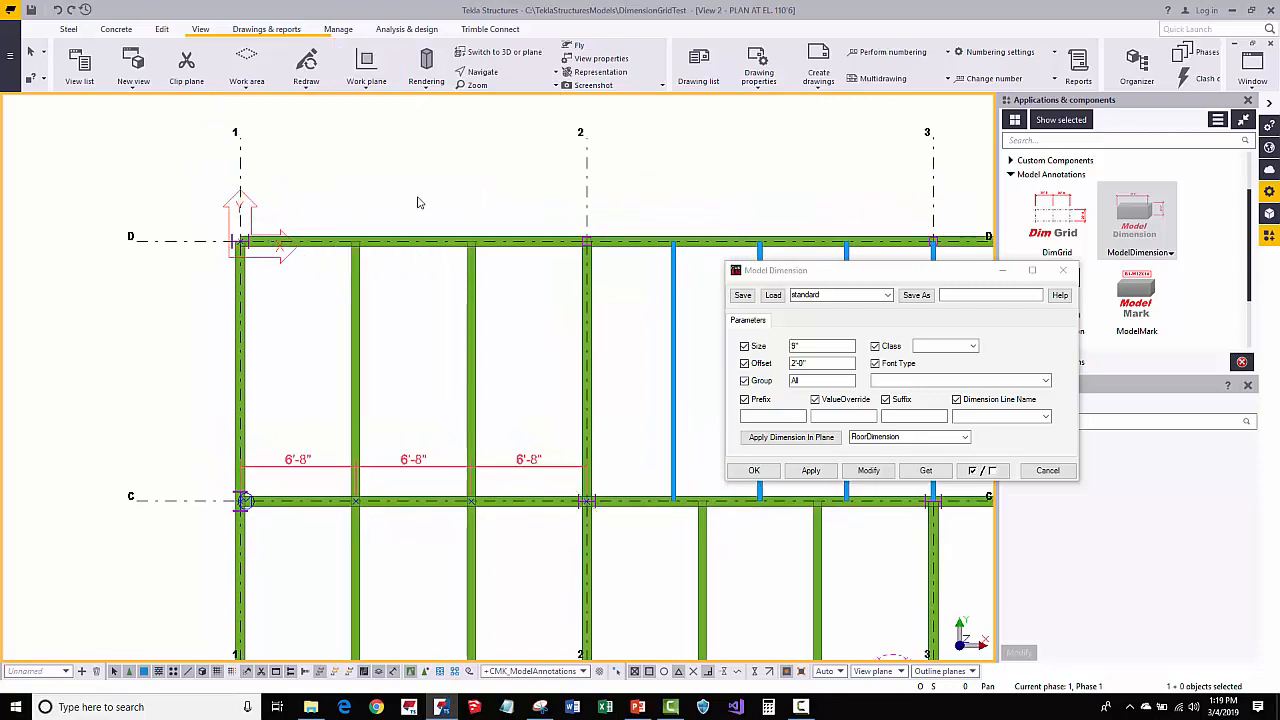
Apply an in-plane dimension along gridline D from grid 1 through both intermediate beams and grid 2 to the first joist beyond it
scroll(417, 203, "up", 1)
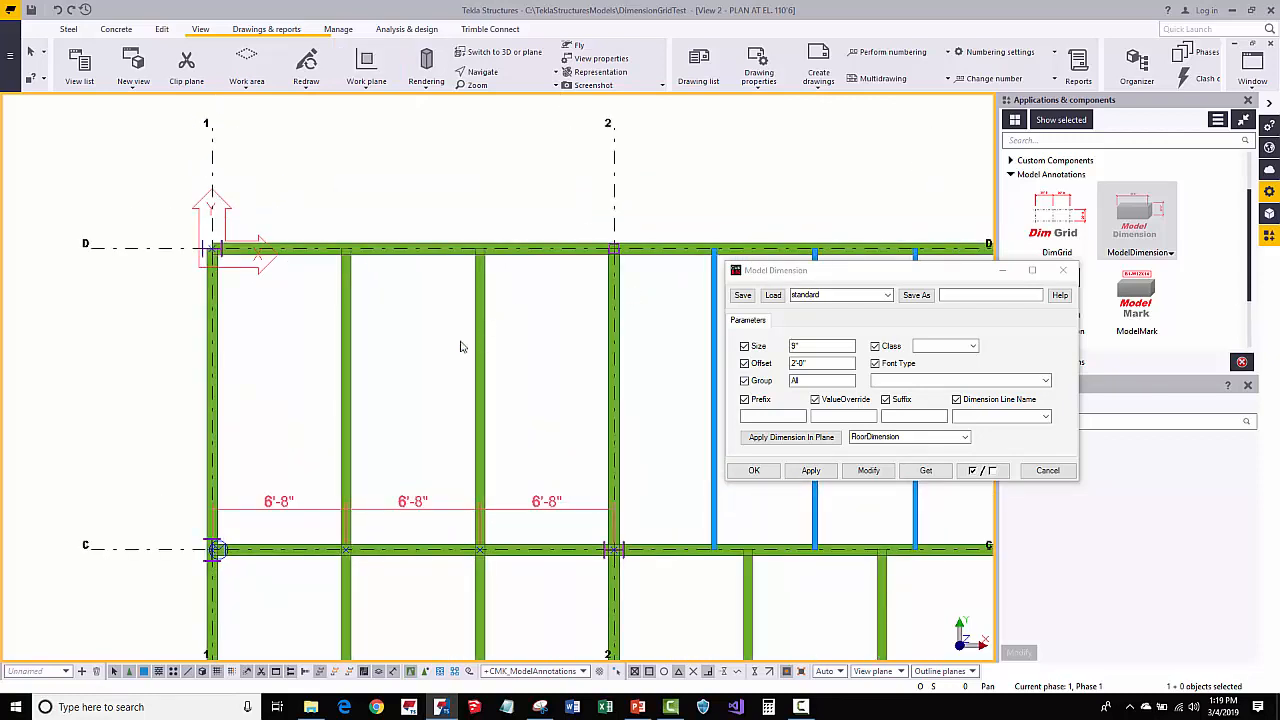
left_click(785, 440)
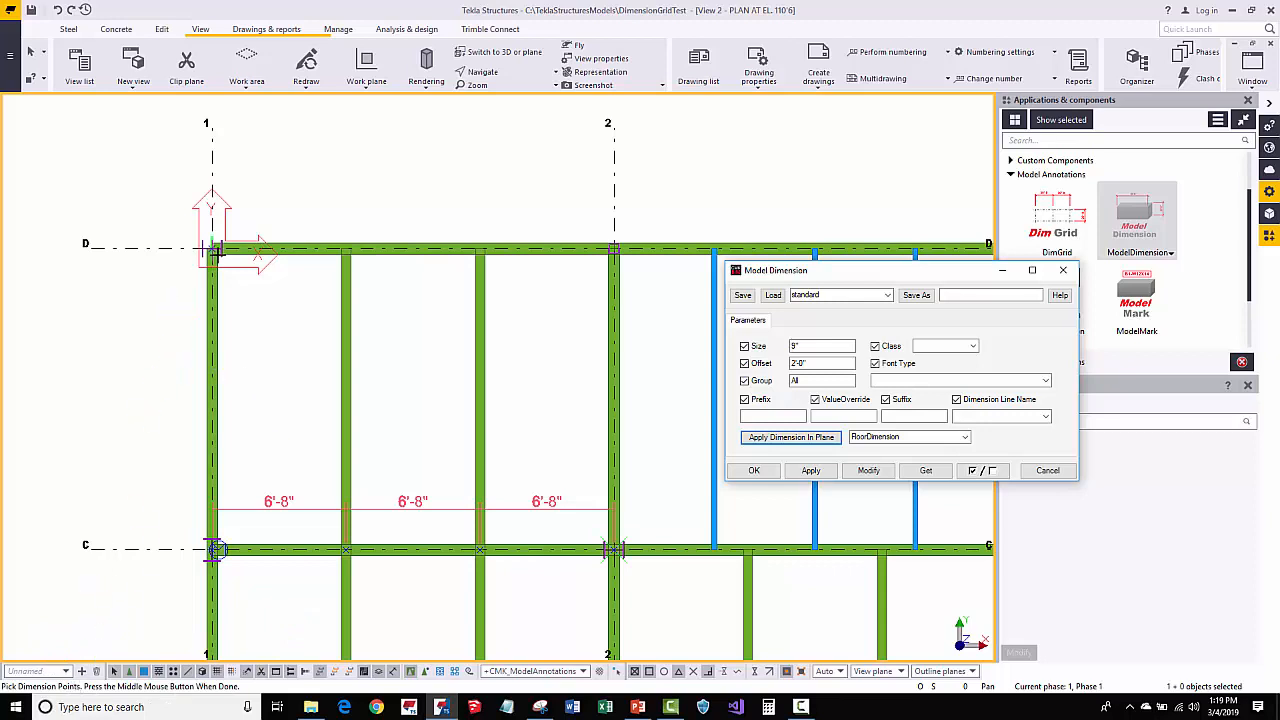
left_click(222, 250)
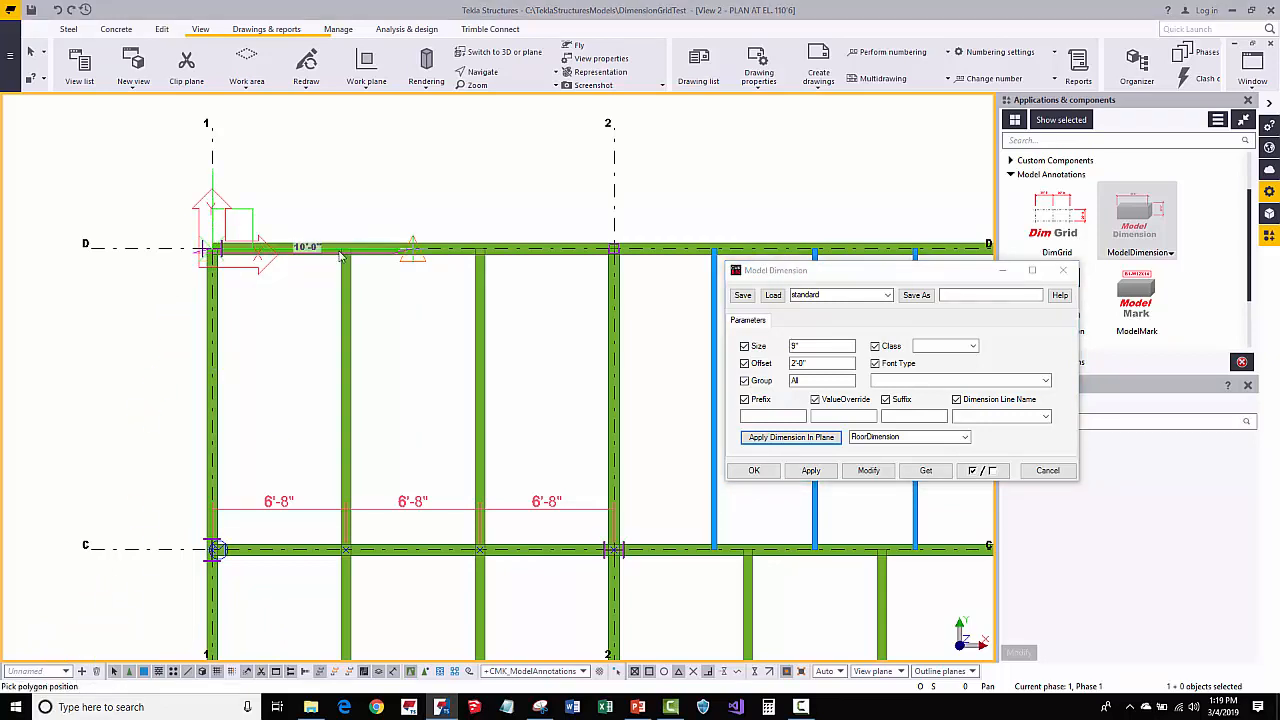
middle_click_drag(405, 272, 372, 289)
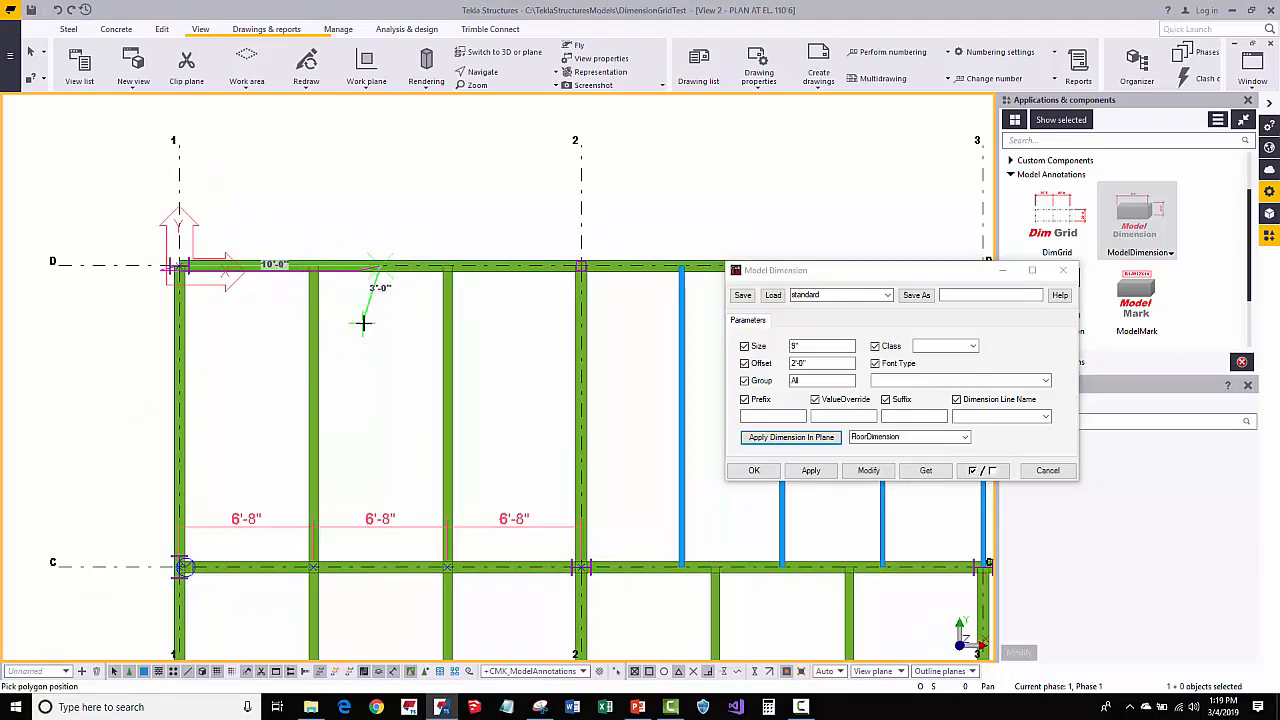
left_click(313, 266)
left_click(447, 266)
left_click(580, 266)
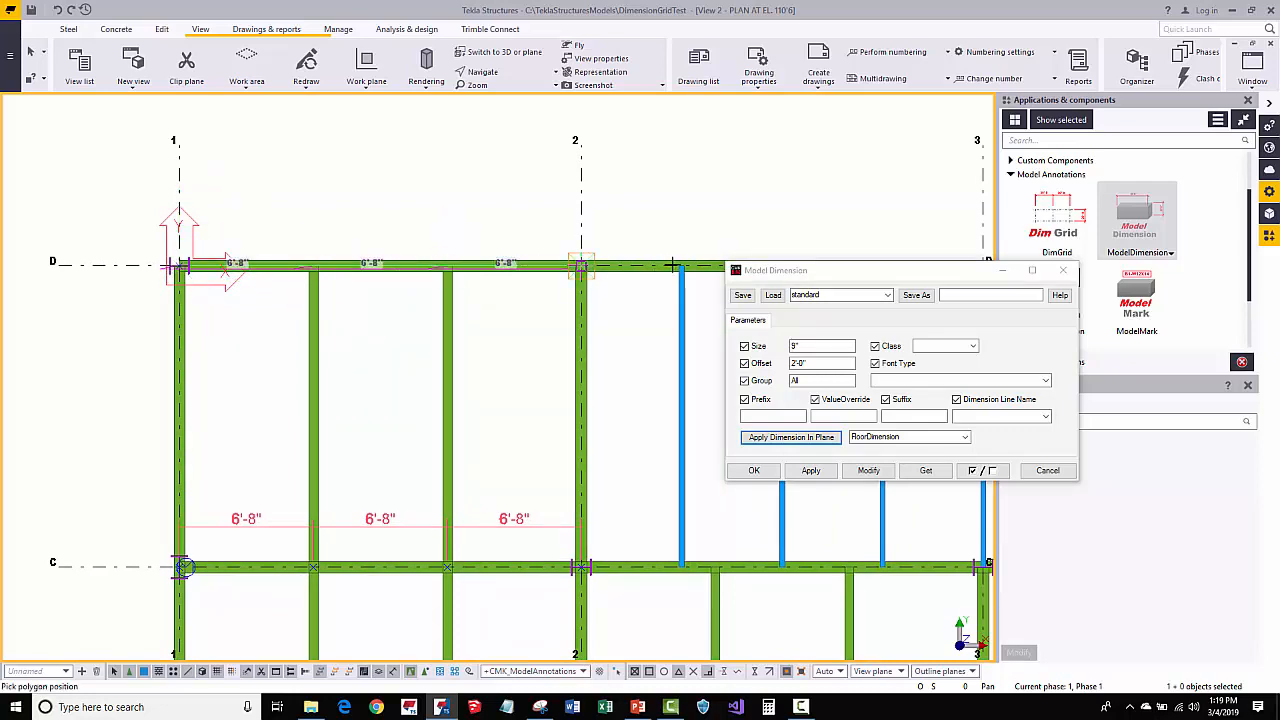
middle_click(491, 194)
scroll(400, 251, "down", 2)
right_click(348, 178)
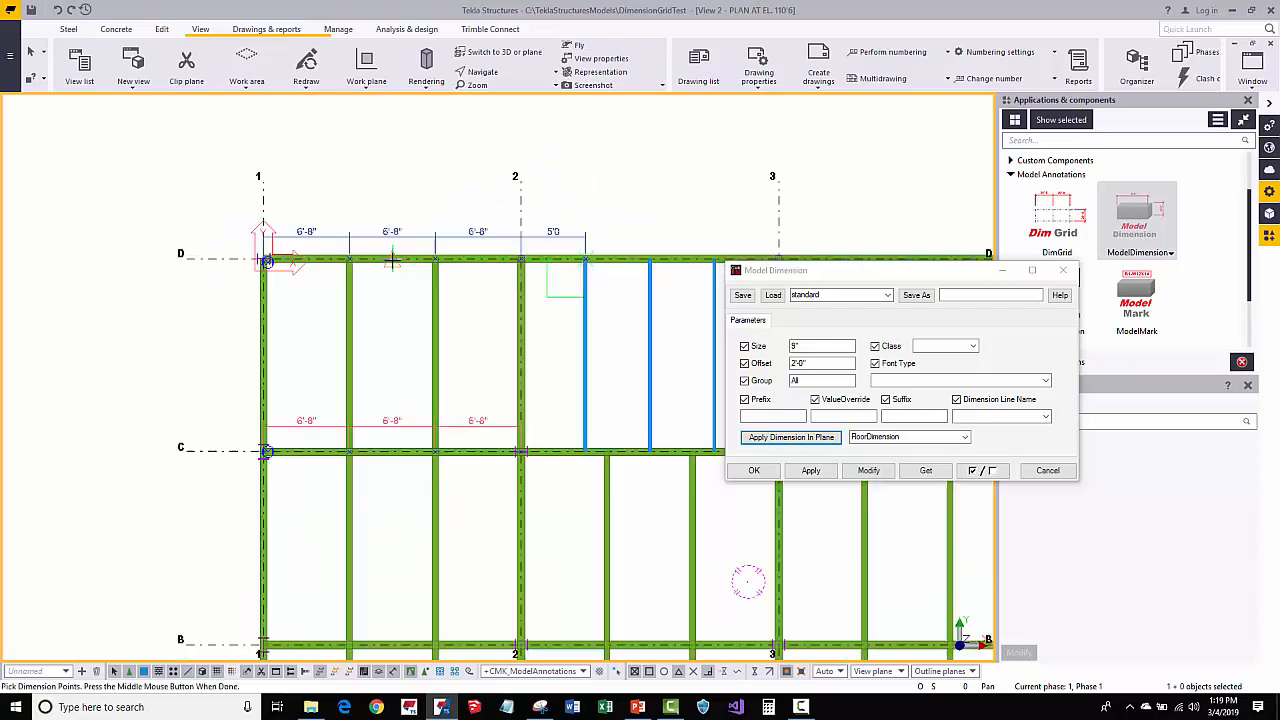
left_click(378, 187)
Move the work plane to grid intersection C-1, rotated so its X axis runs along gridline 1 toward D
middle_click_drag(244, 355, 281, 284)
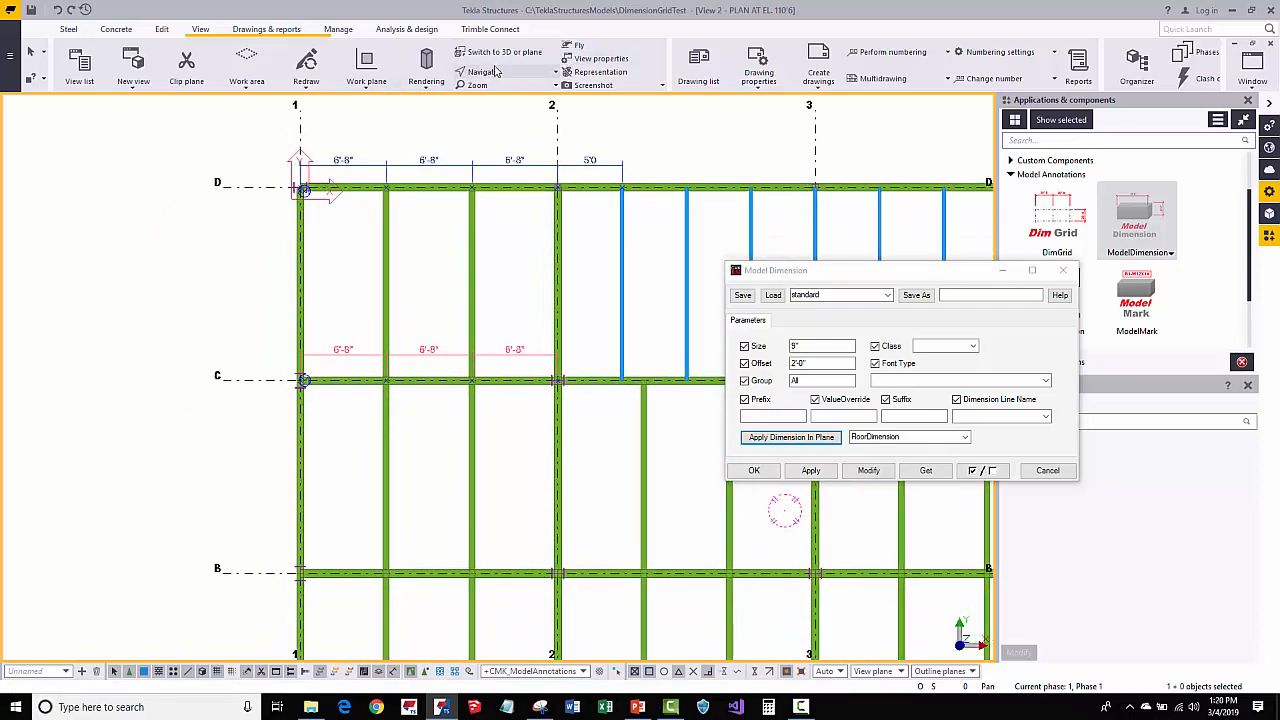
left_click(387, 84)
left_click(365, 114)
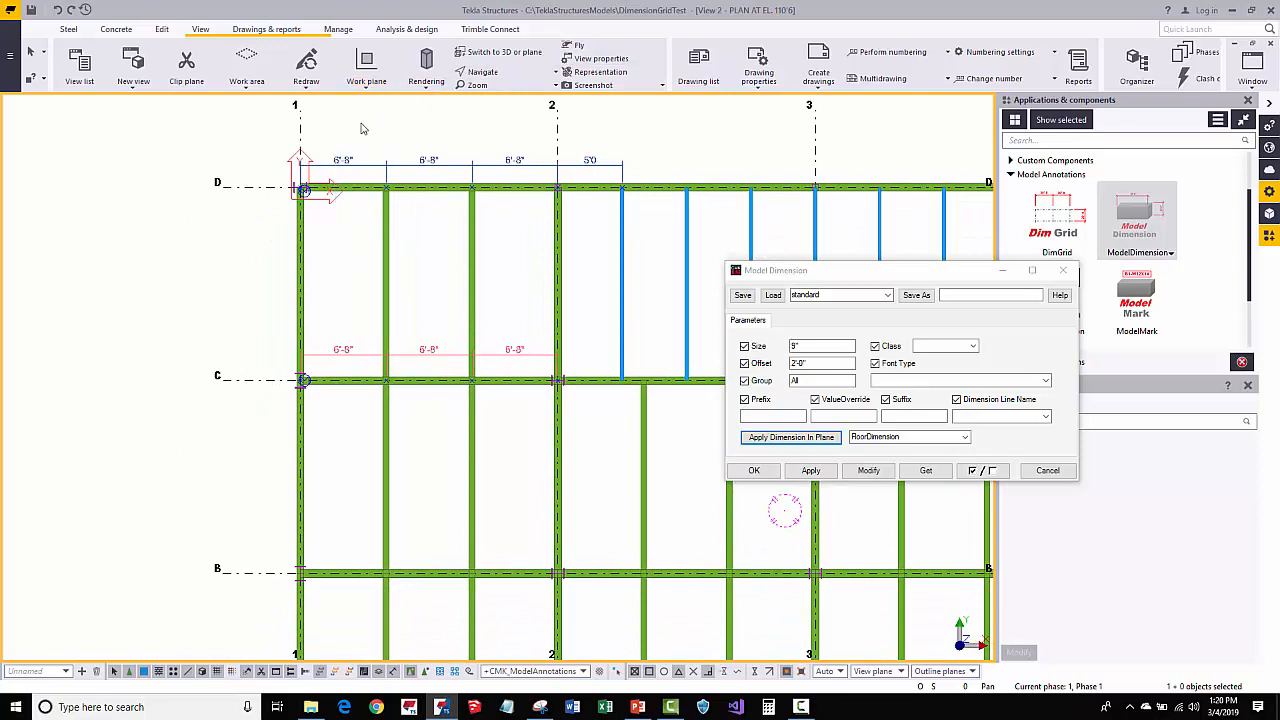
left_click(302, 356)
middle_click_drag(216, 372, 236, 348)
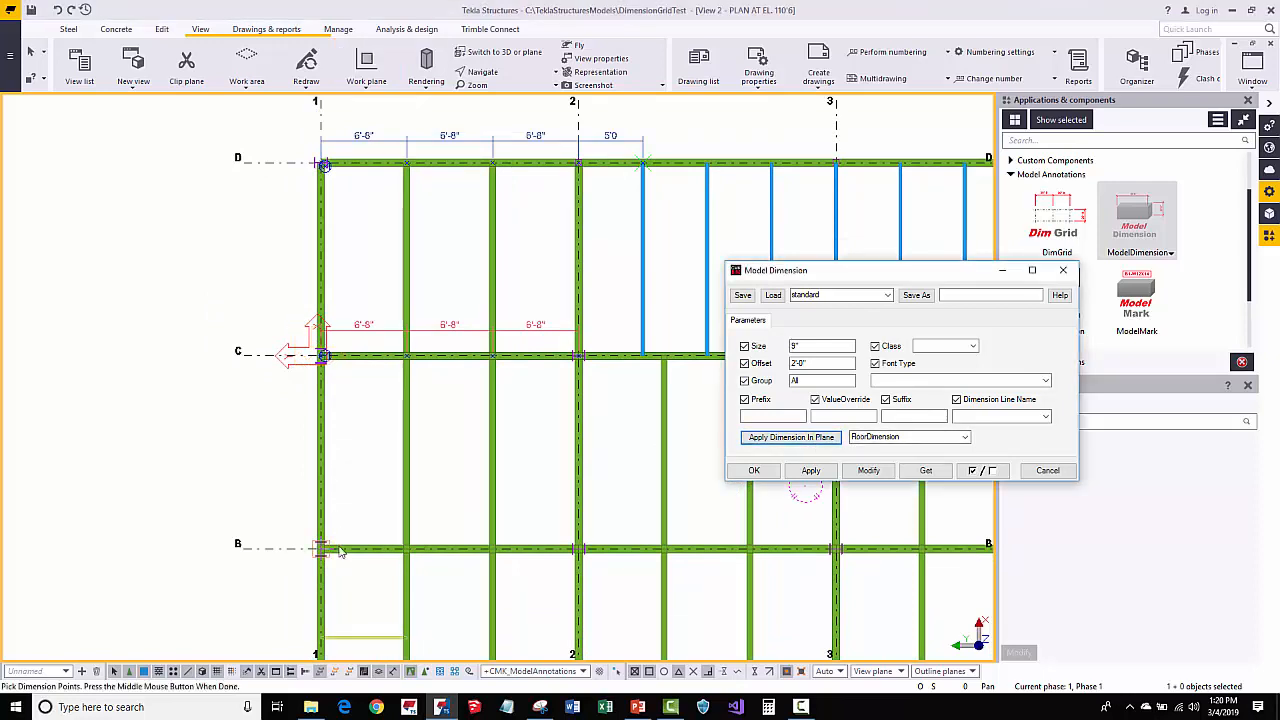
right_click(223, 294)
left_click(245, 303)
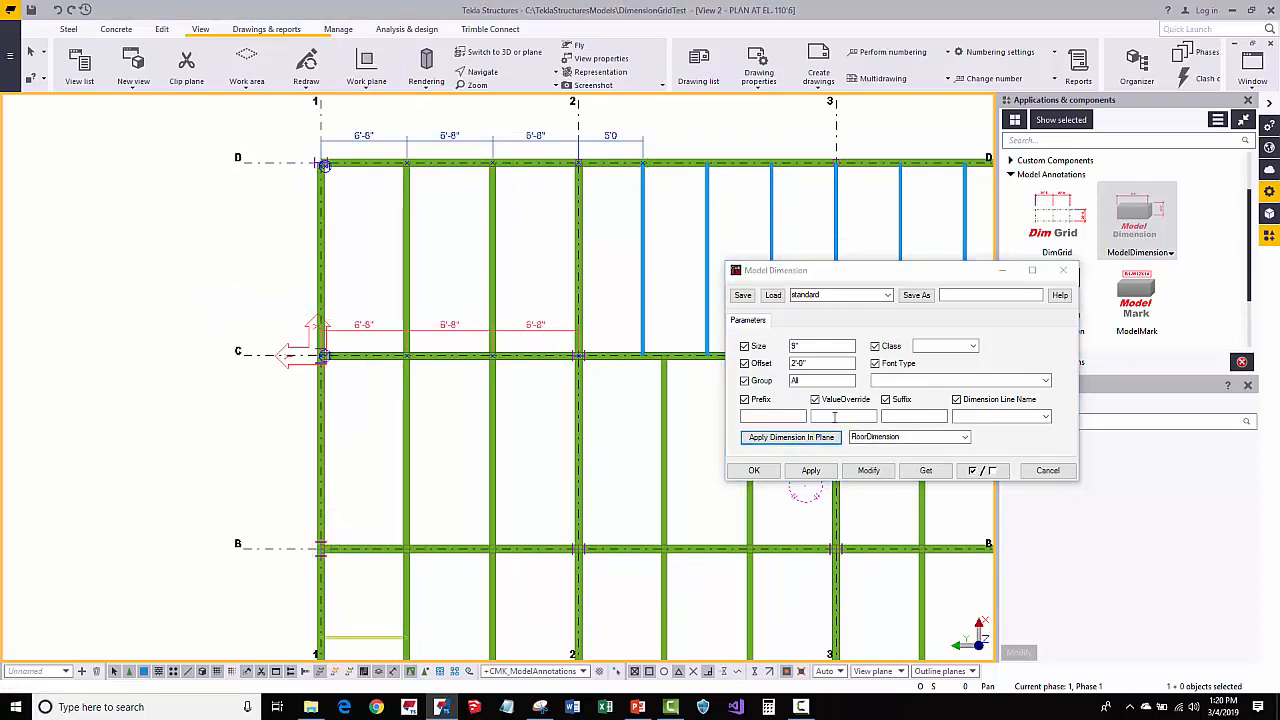
Apply an in-plane dimension along gridline 1 from B to D, including C and the midpoints between the gridlines, and end the command
left_click(790, 437)
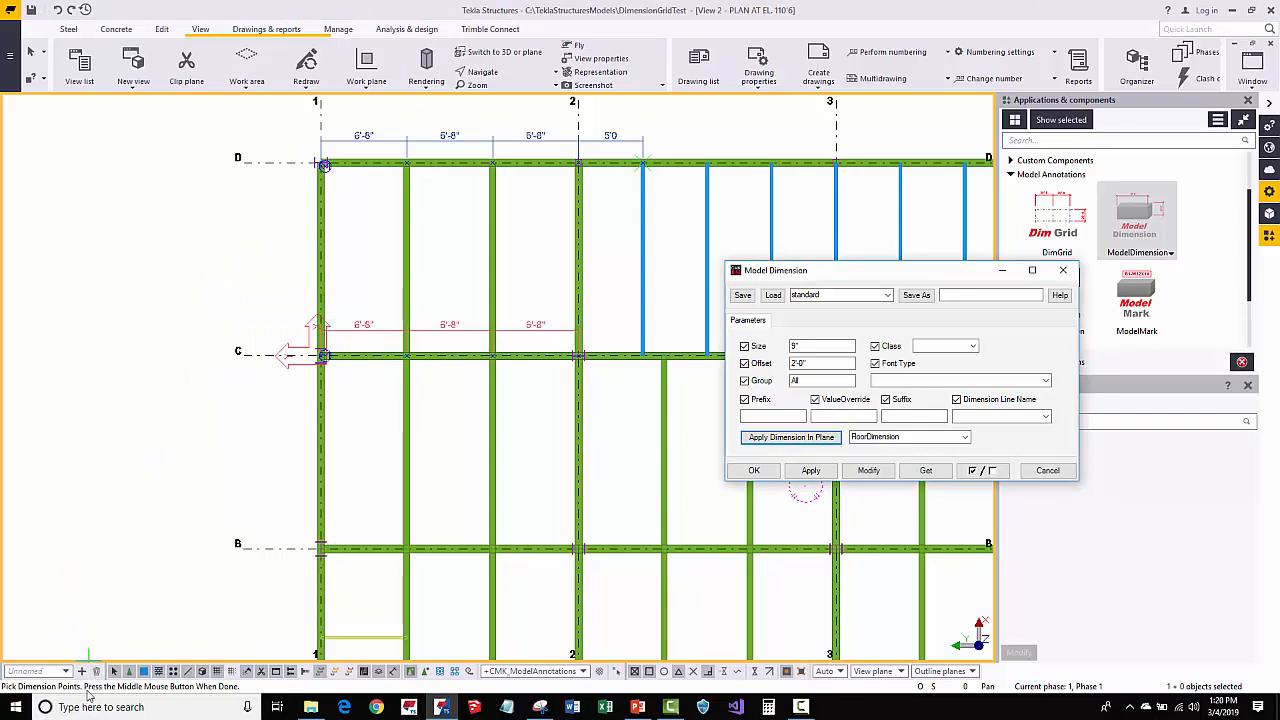
left_click(320, 548)
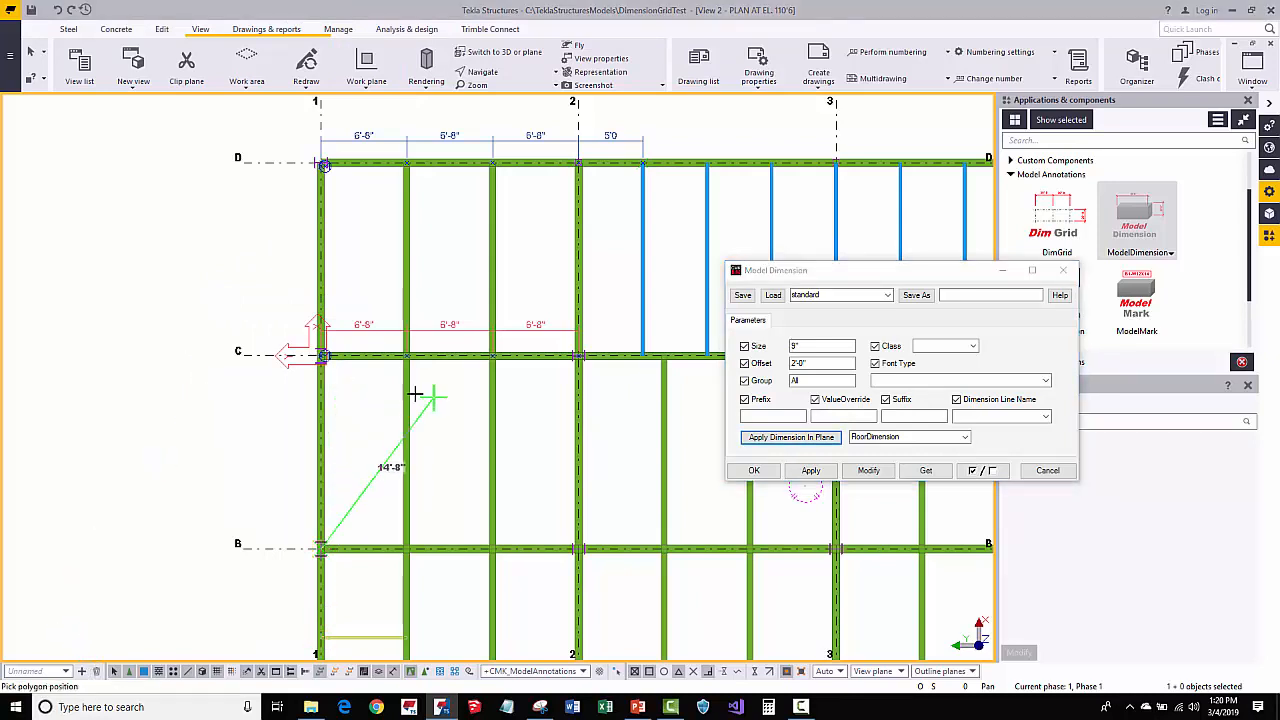
left_click(401, 352)
left_click(322, 163)
middle_click(211, 283)
right_click(196, 280)
left_click(228, 287)
Select the dimension along gridline D and examine the dimension points placed along gridline 1 between B and D
scroll(253, 357, "up", 2)
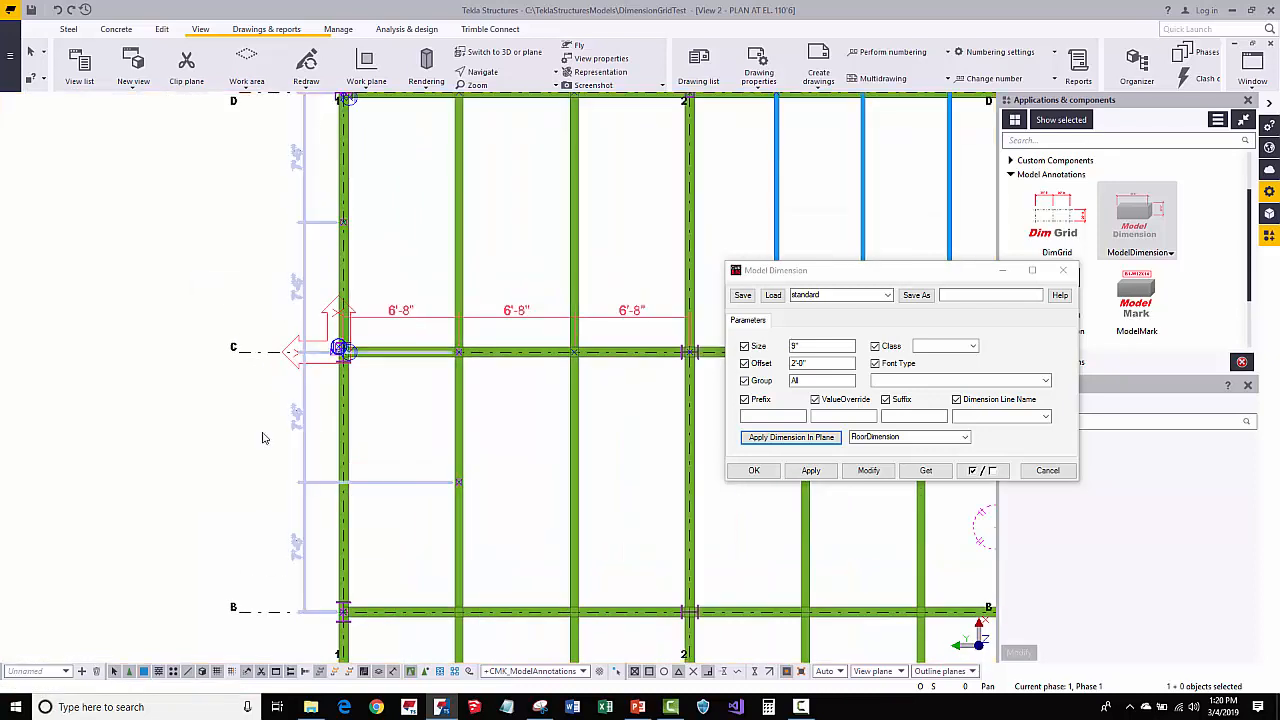
scroll(266, 437, "down", 1)
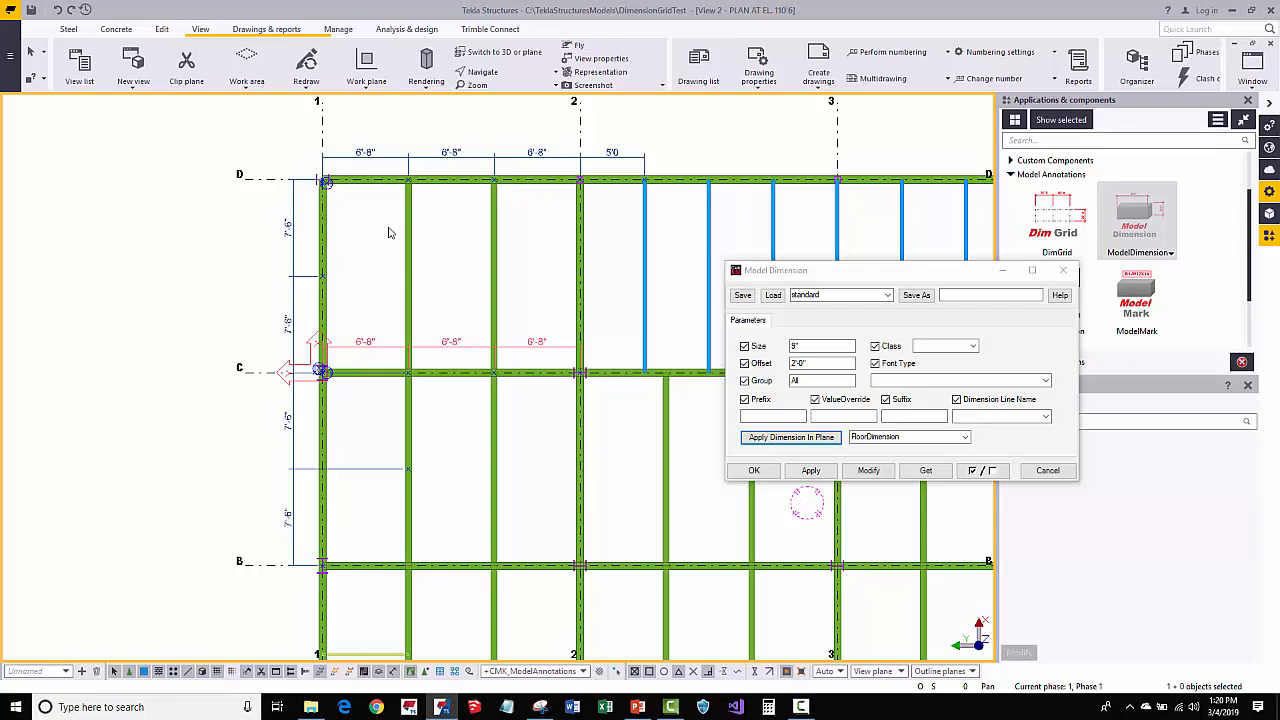
scroll(393, 172, "up", 1)
left_click(363, 181)
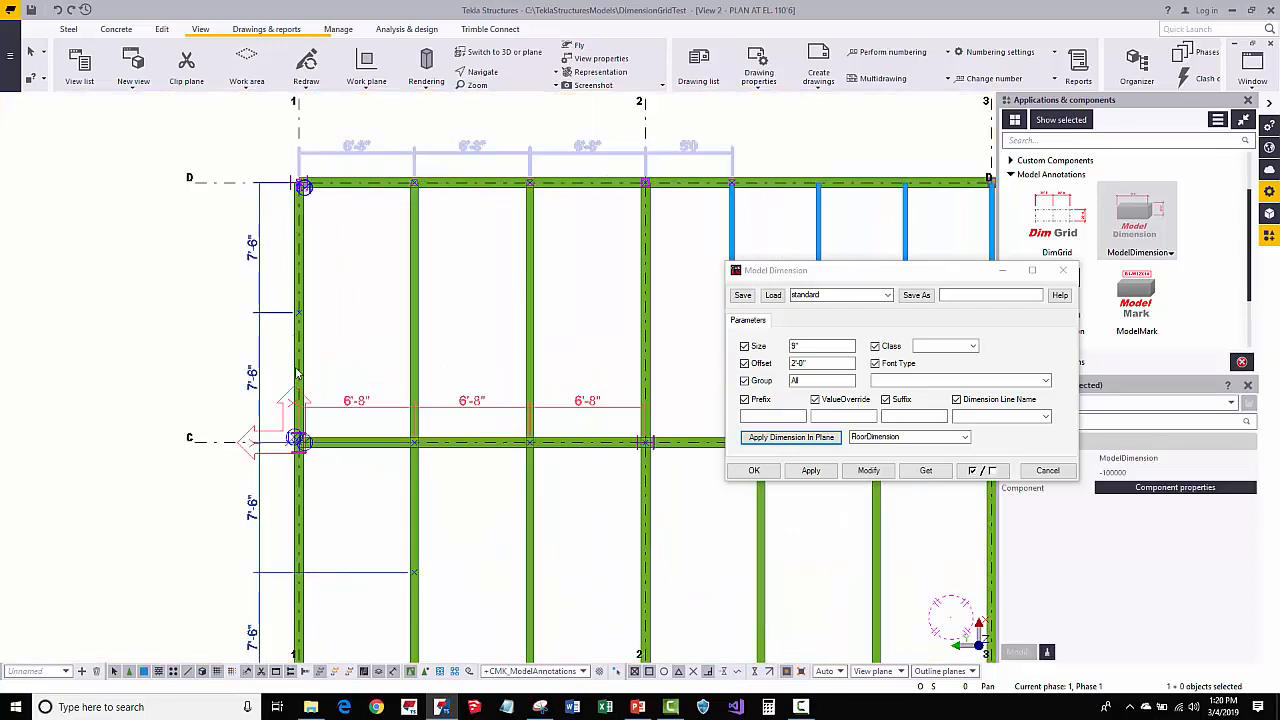
middle_click_drag(287, 395, 303, 288)
middle_click_drag(298, 535, 315, 449)
scroll(325, 530, "up", 4)
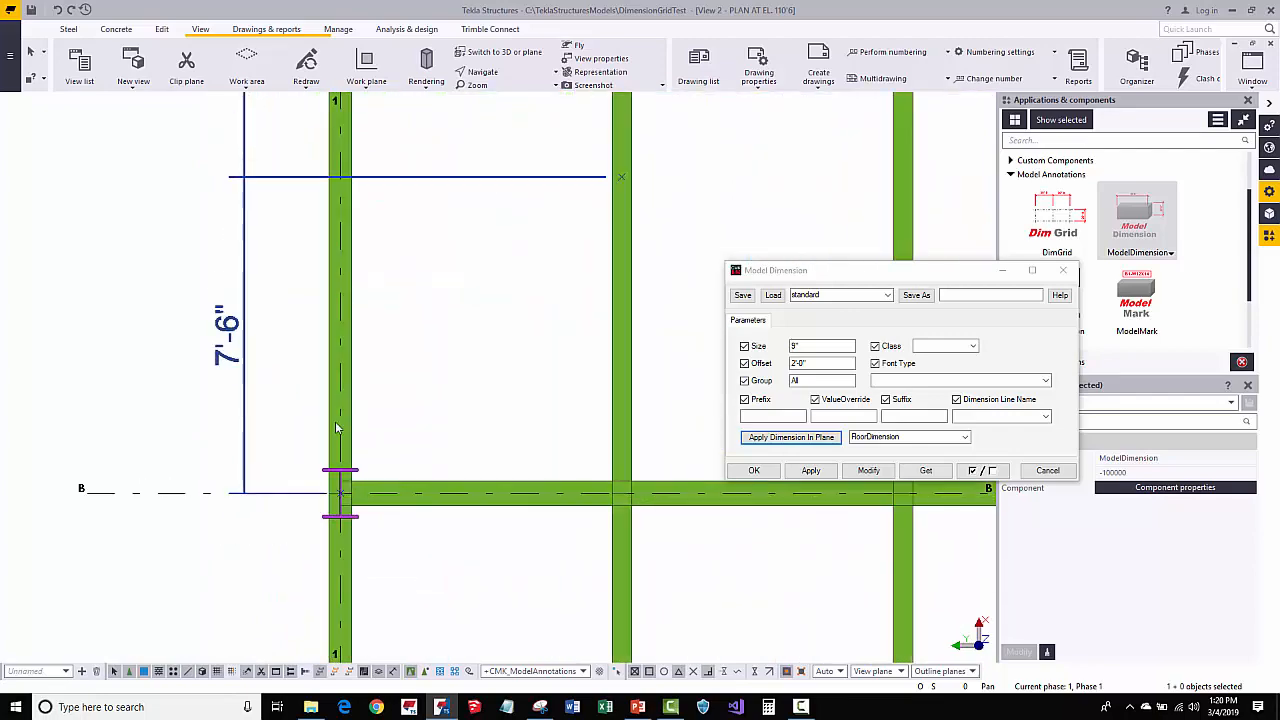
scroll(275, 516, "down", 10)
middle_click_drag(342, 316, 340, 334)
scroll(339, 319, "up", 1)
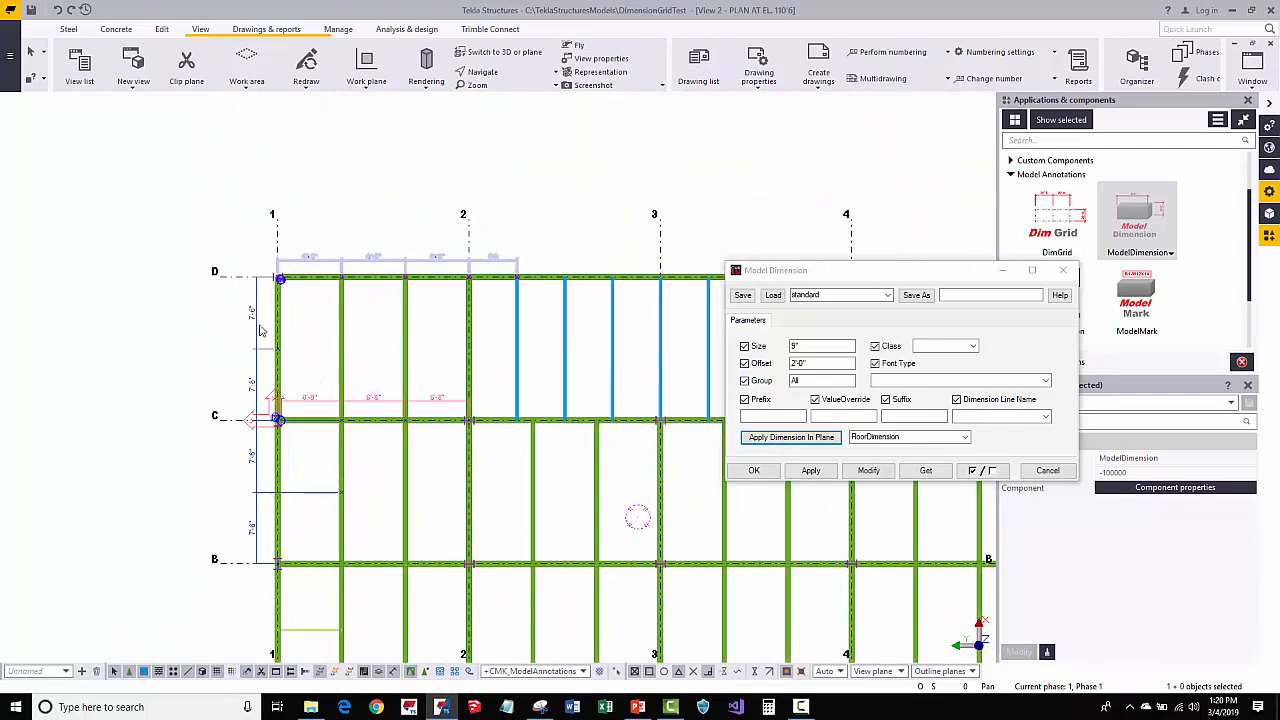
left_click(246, 335)
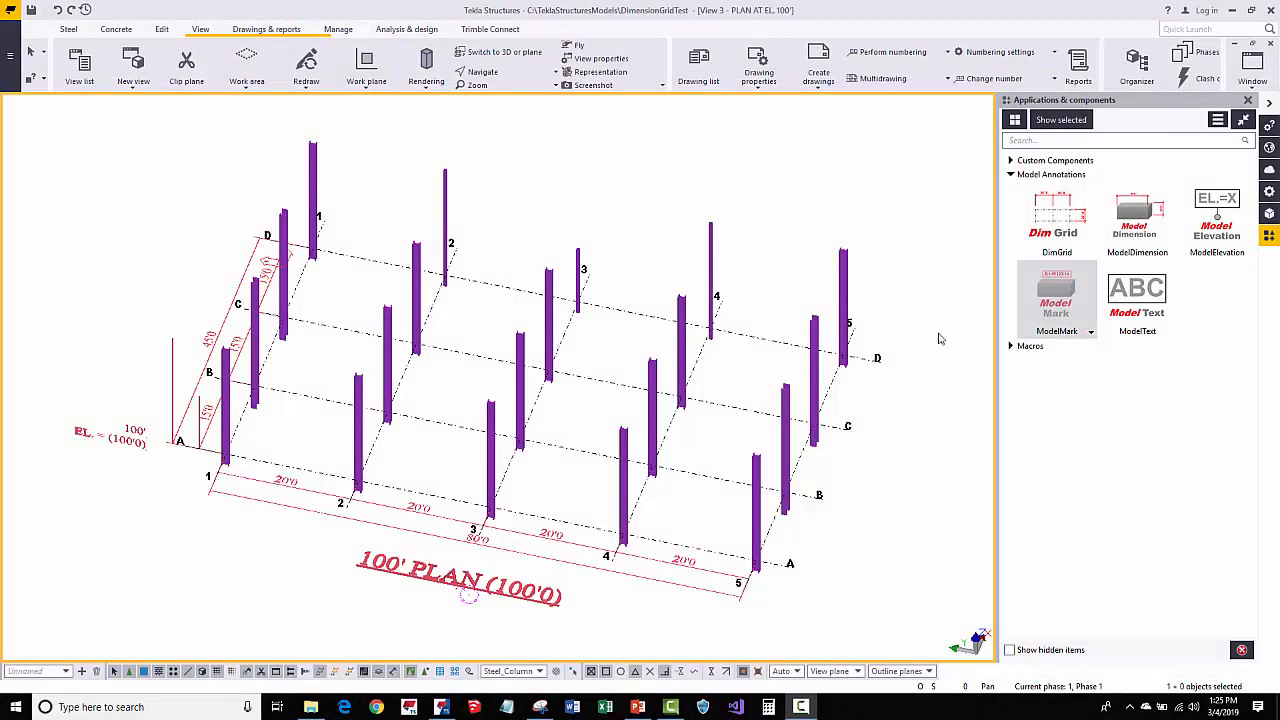
Open the ModelMark component's properties and leave its part-picking command
double_click(1025, 315)
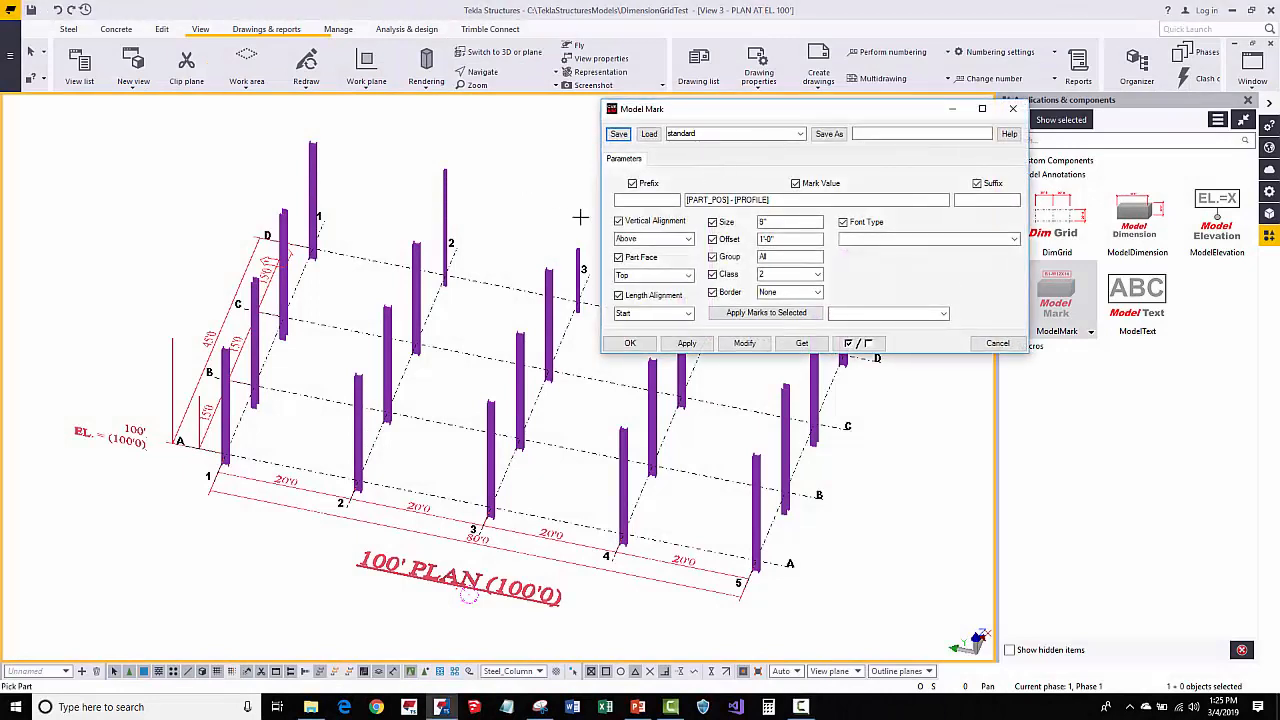
right_click(340, 277)
left_click(352, 283)
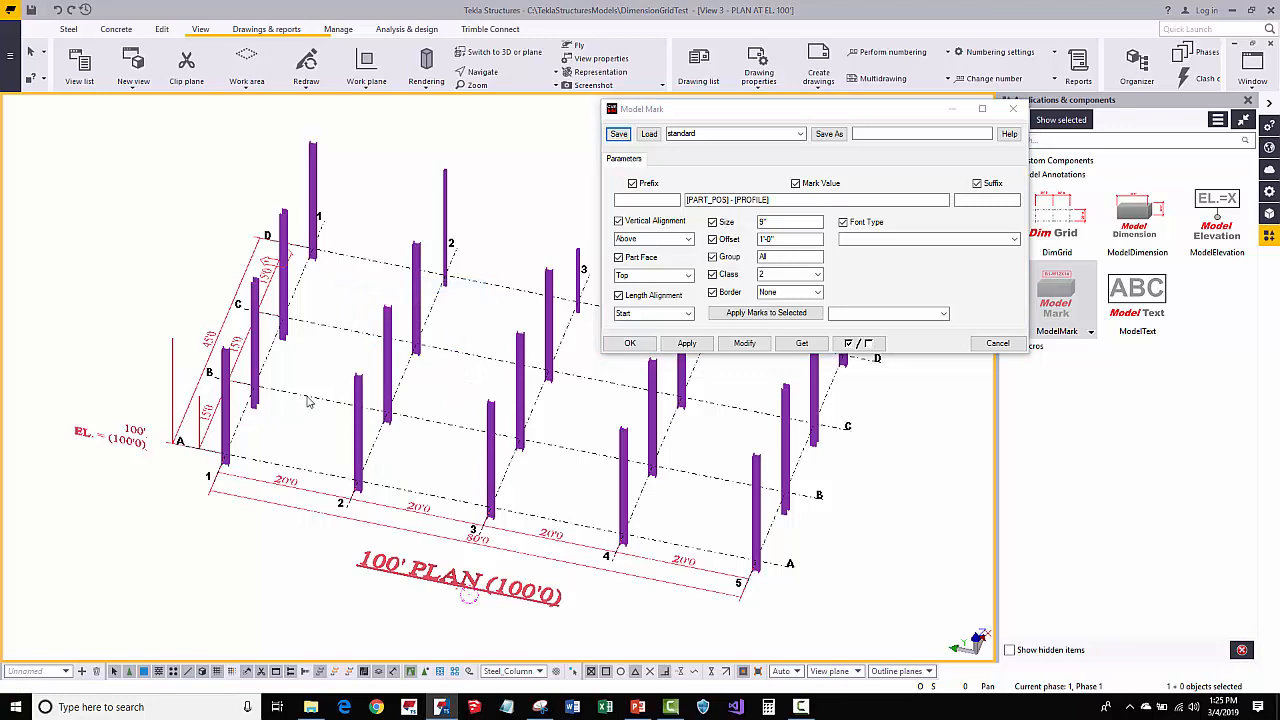
Set the selection filter to Steel_Column and select all the columns in the 3D view
key("ctrl+p")
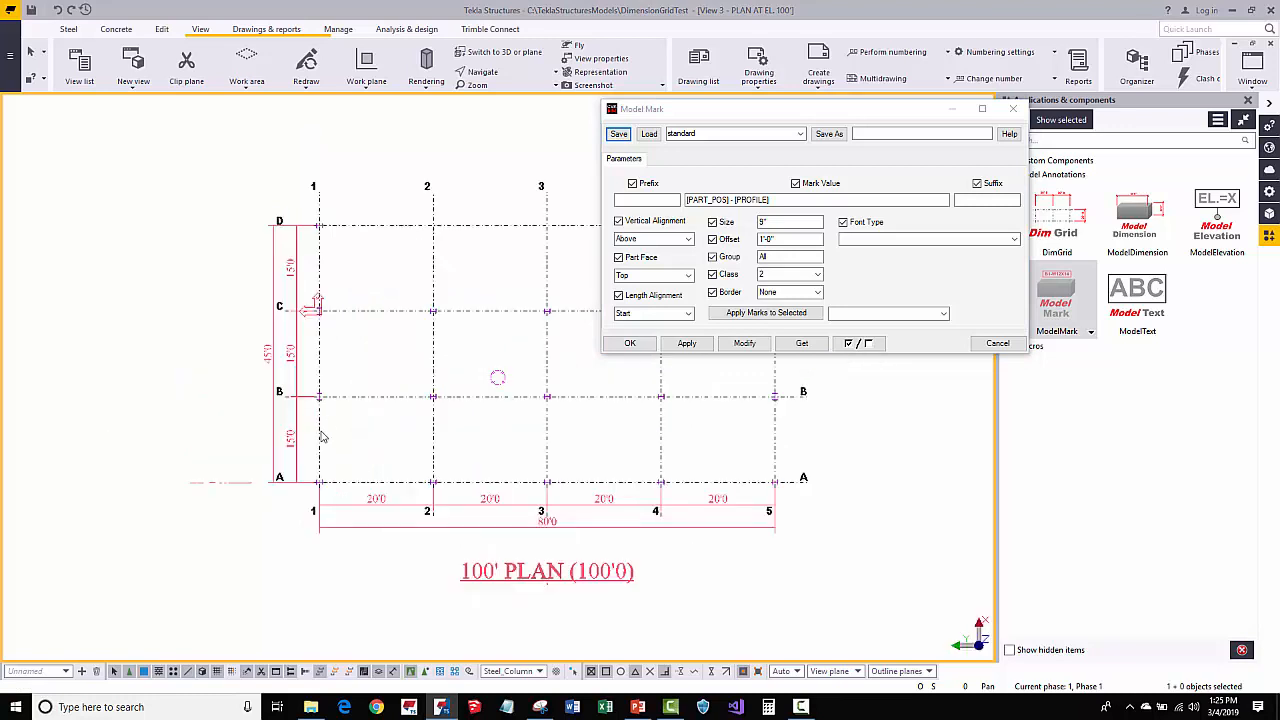
key("ctrl+p")
middle_click_drag(326, 422, 230, 538)
scroll(480, 370, "up", 2)
middle_click_drag(405, 353, 401, 389)
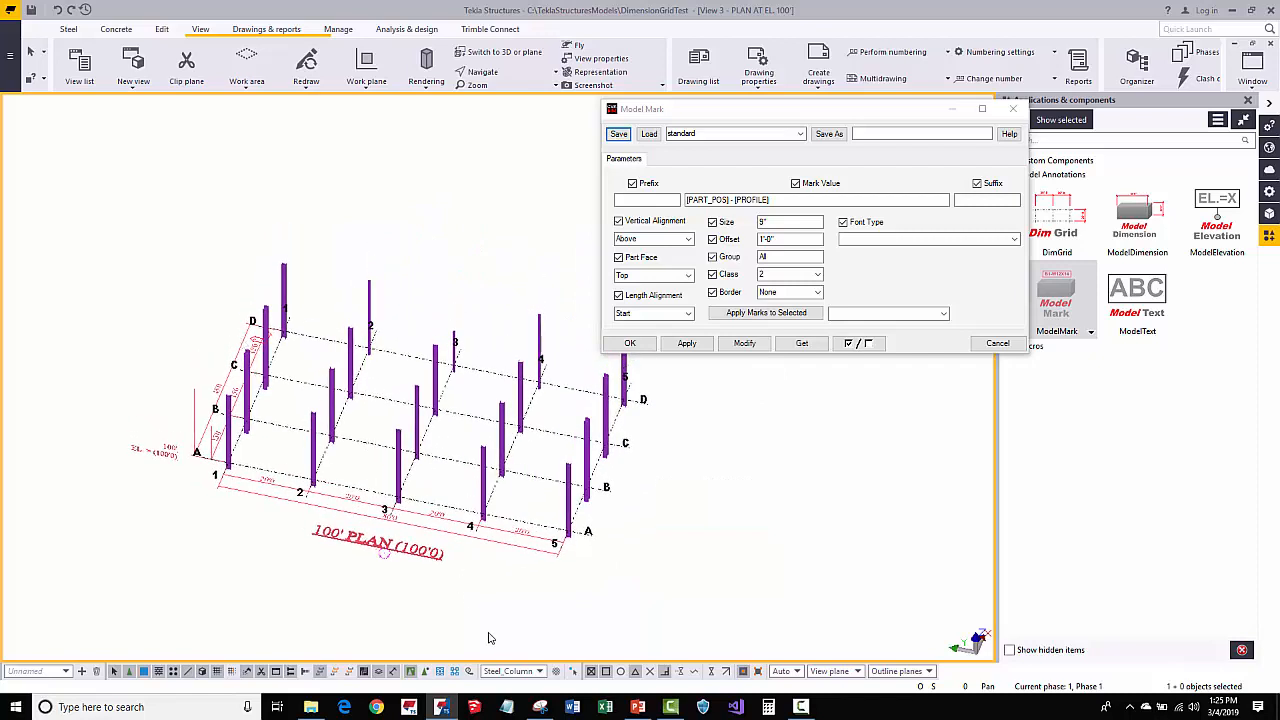
scroll(515, 671, "down", 3)
left_click(548, 672)
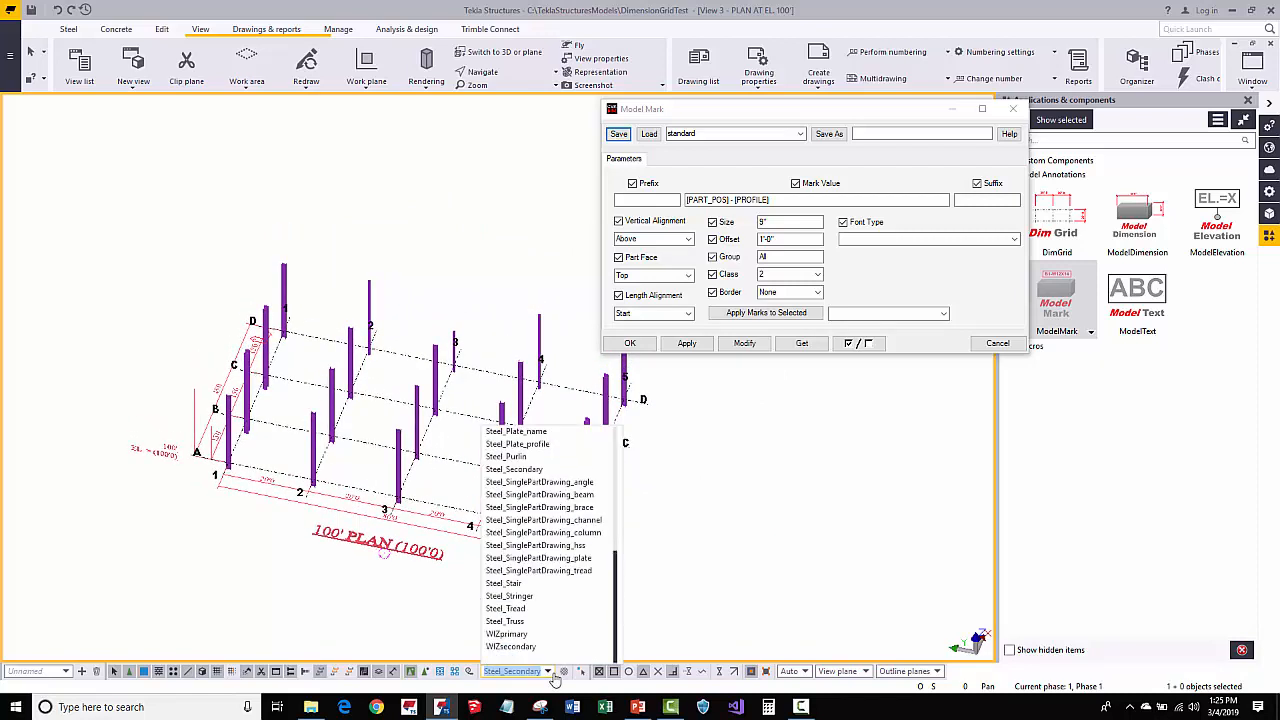
scroll(512, 488, "up", 10)
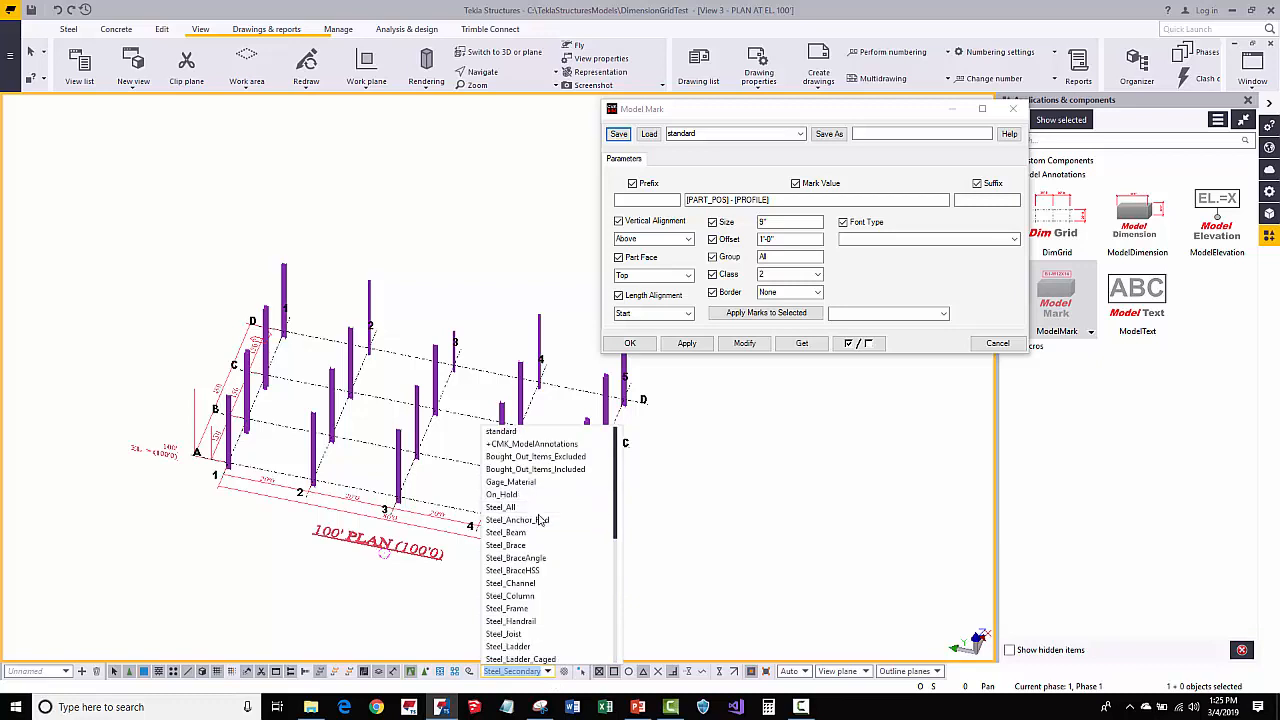
left_click(524, 596)
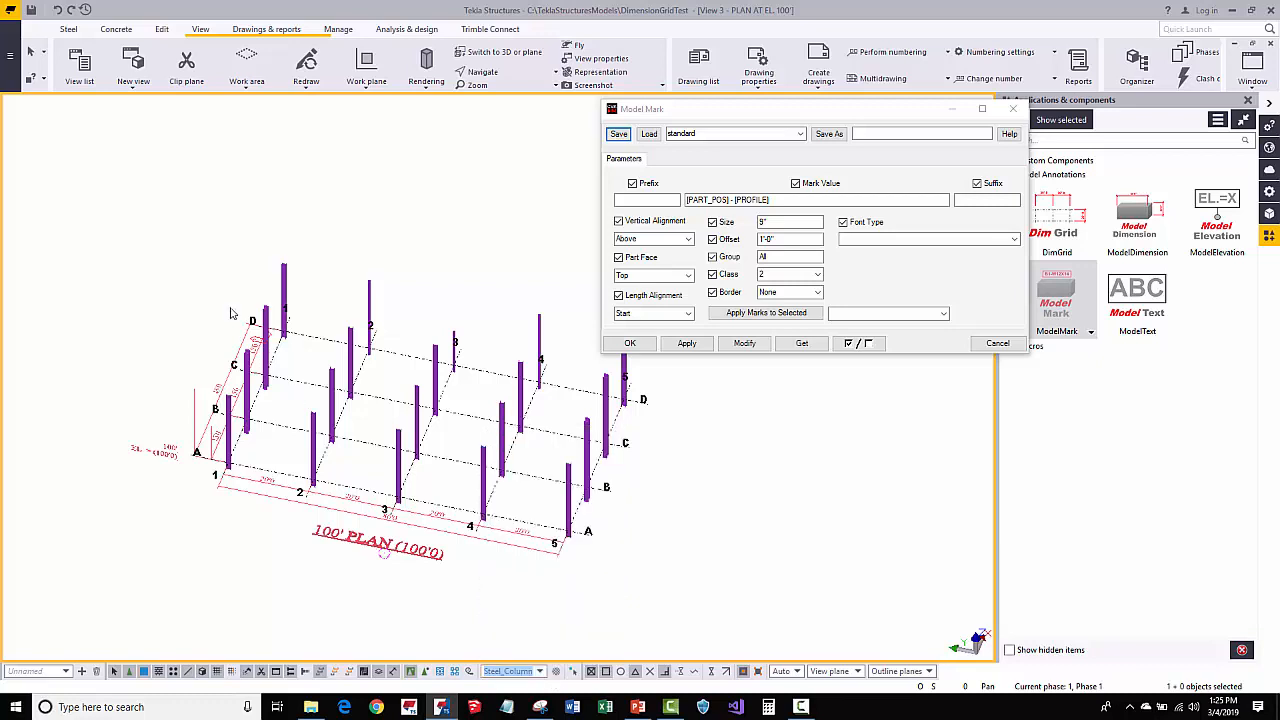
left_click_drag(120, 211, 723, 612)
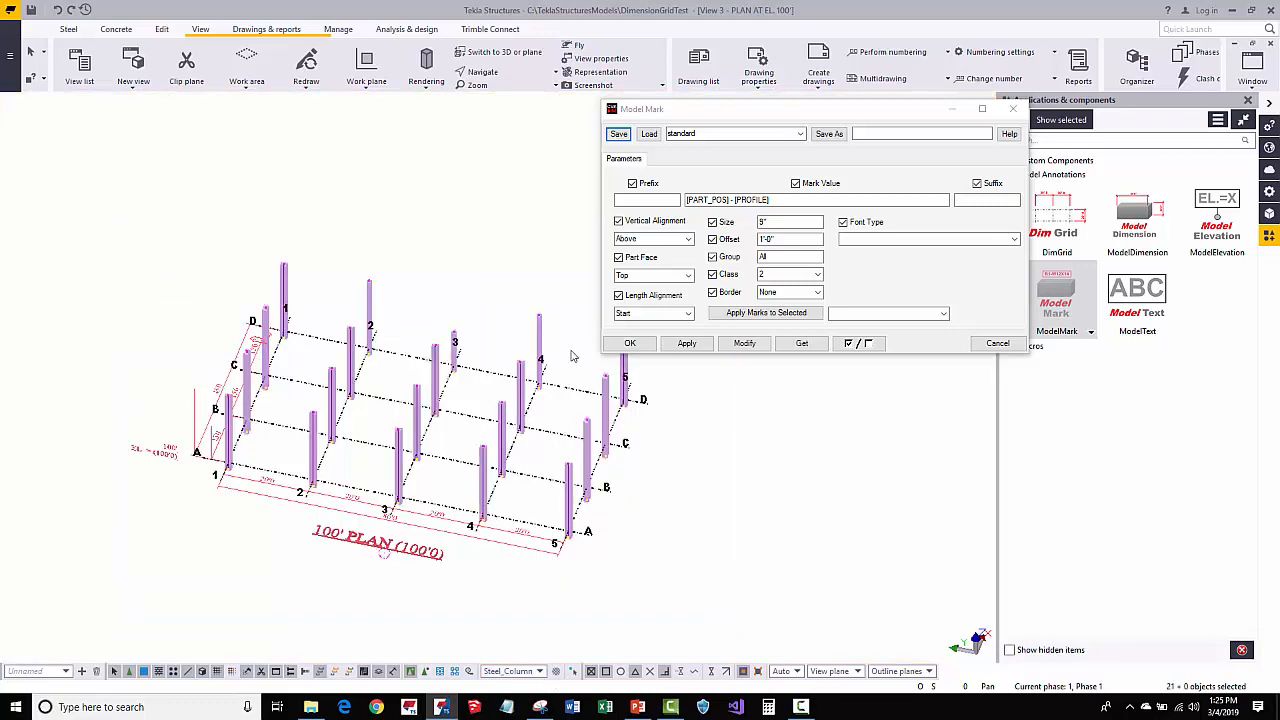
Apply model marks to the selected columns with the standard saved settings, after reviewing the part face and length alignment options
left_click(736, 200)
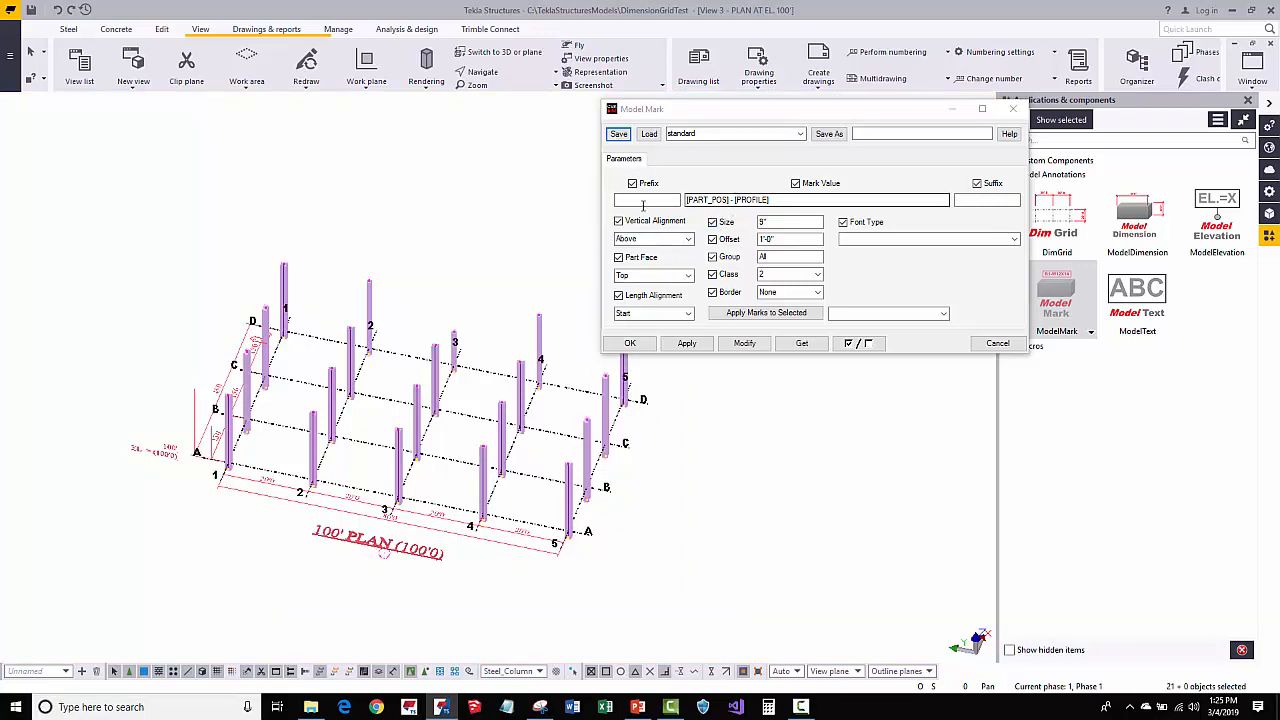
left_click(688, 313)
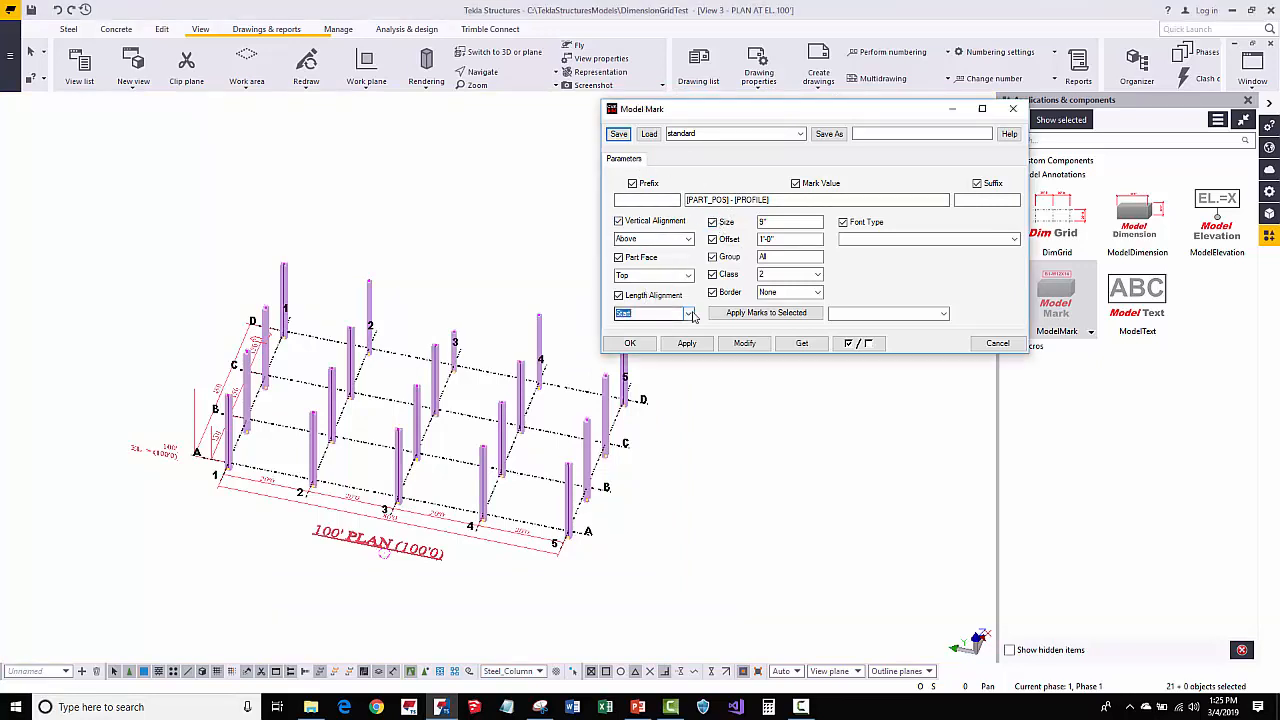
left_click(690, 314)
left_click(688, 275)
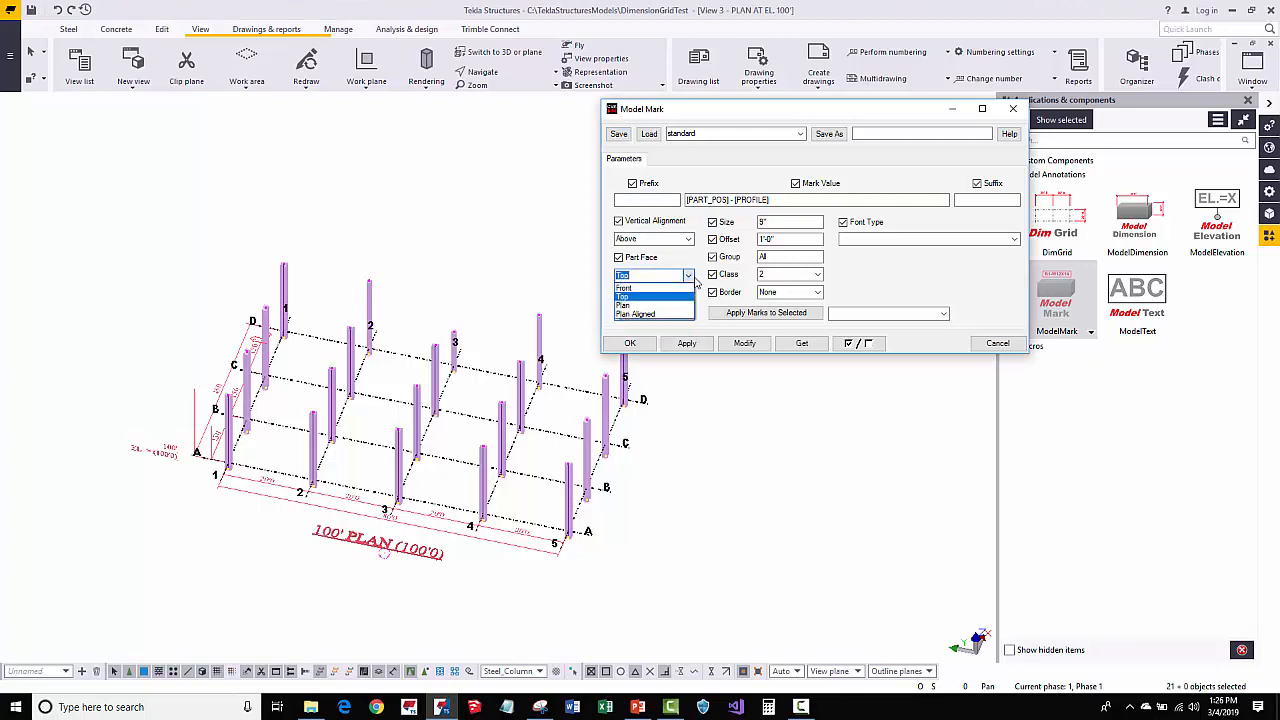
left_click(697, 281)
left_click(943, 314)
left_click(843, 343)
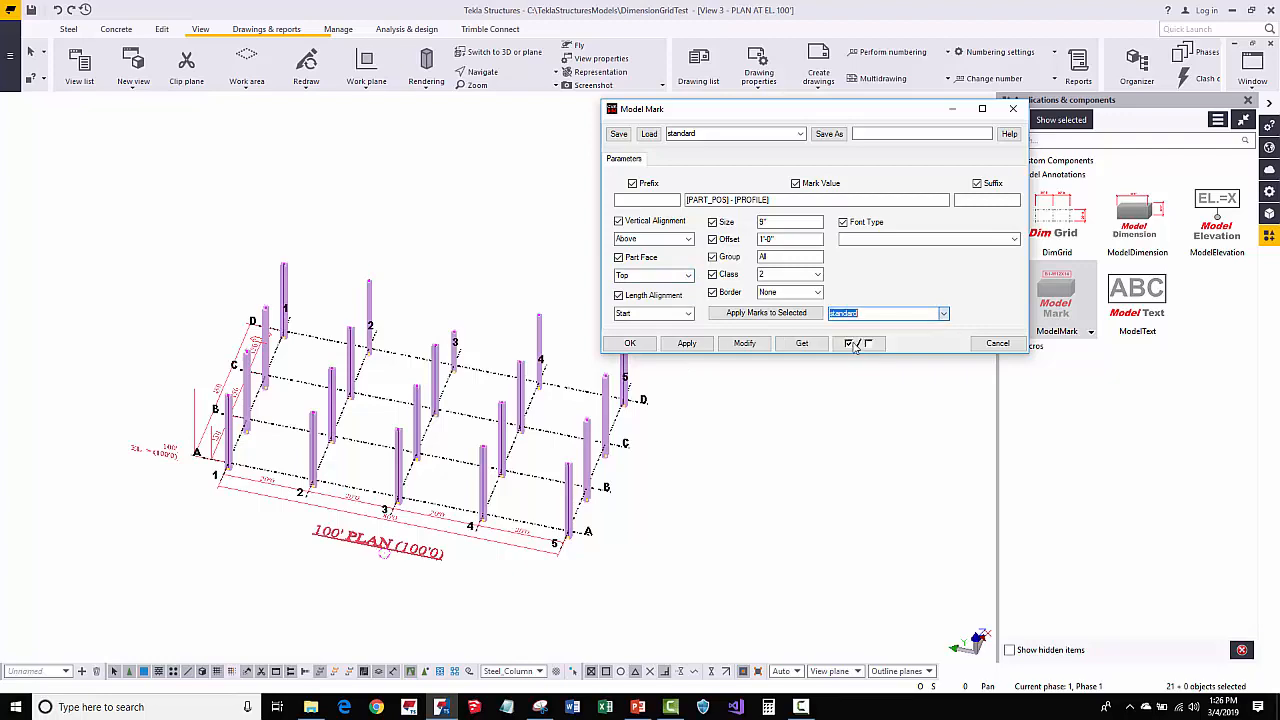
left_click(766, 313)
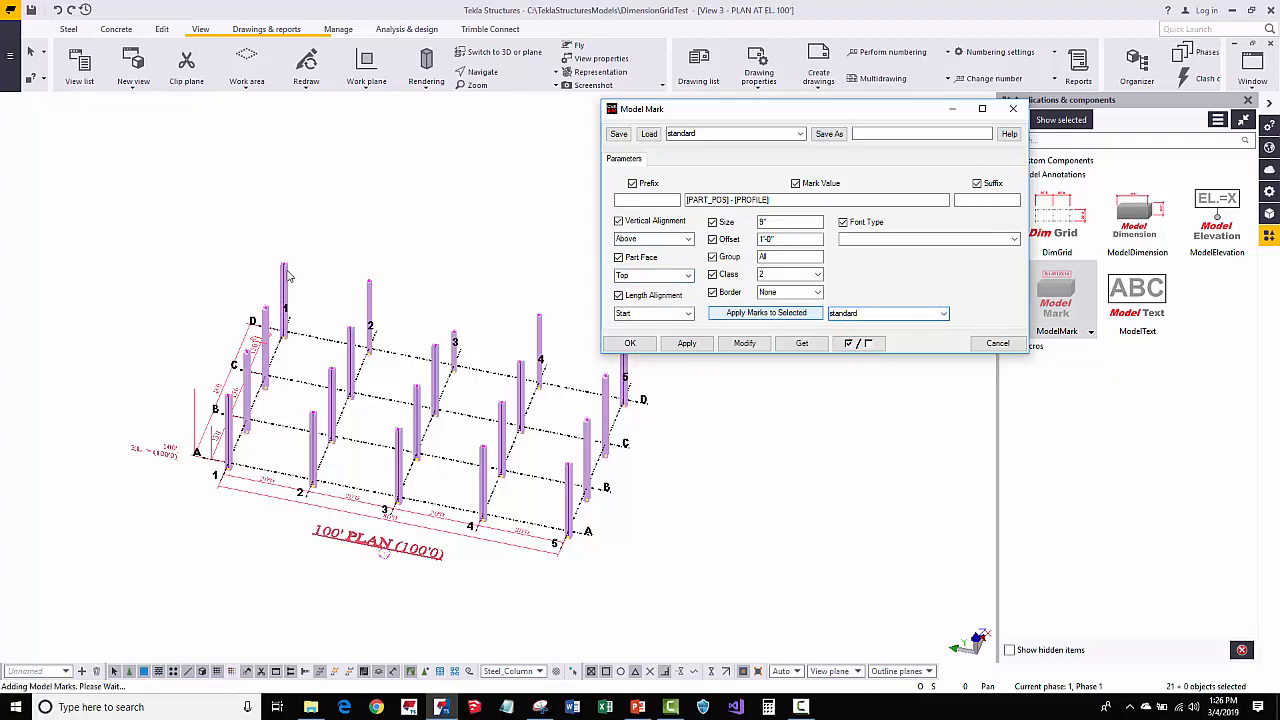
Examine how the standard model marks sit on the columns along gridline 1 and across the grid
scroll(287, 275, "up", 6)
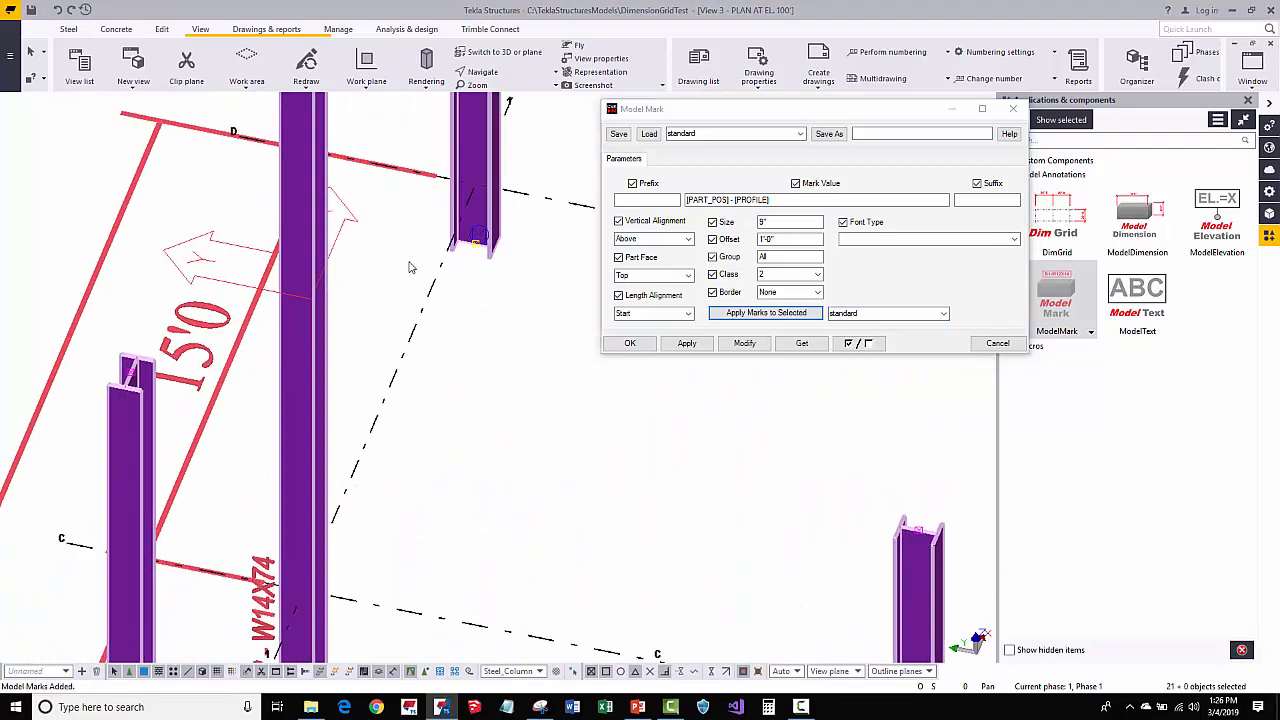
middle_click_drag(325, 500, 495, 216)
scroll(376, 436, "down", 2)
scroll(340, 500, "up", 4)
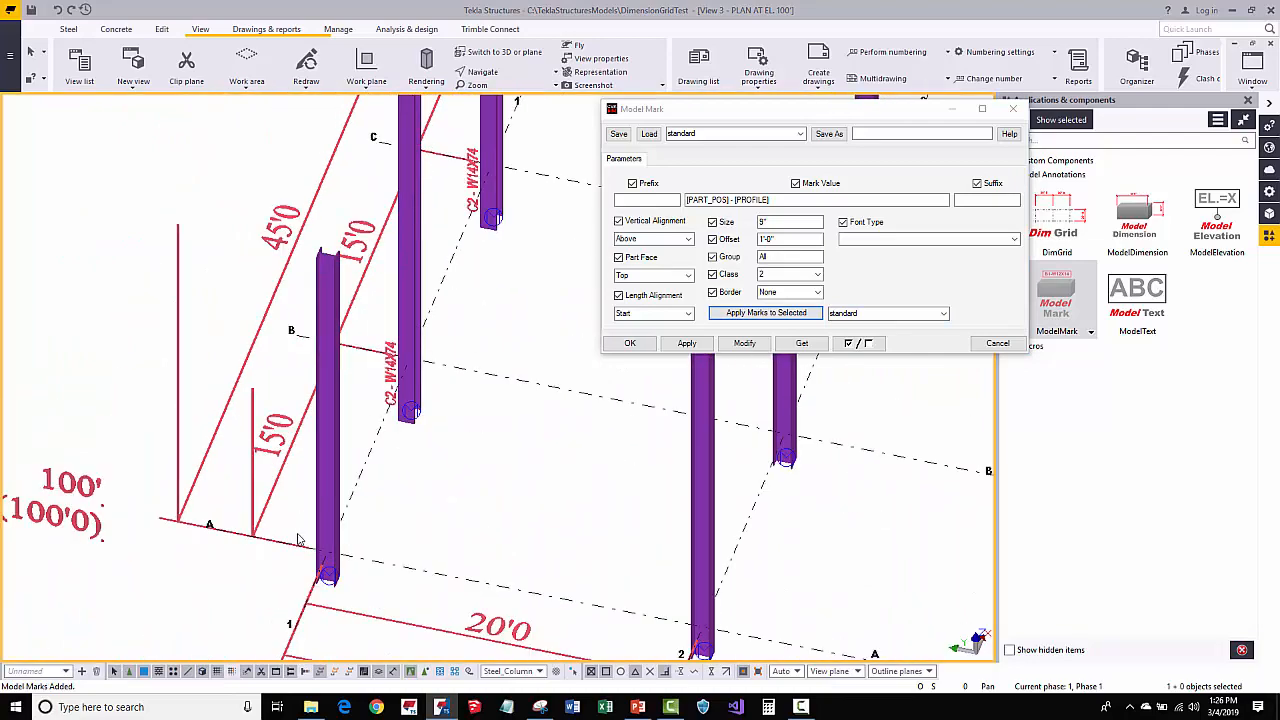
left_click(325, 511)
middle_click_drag(322, 511, 252, 509, "ctrl")
scroll(252, 509, "down", 6)
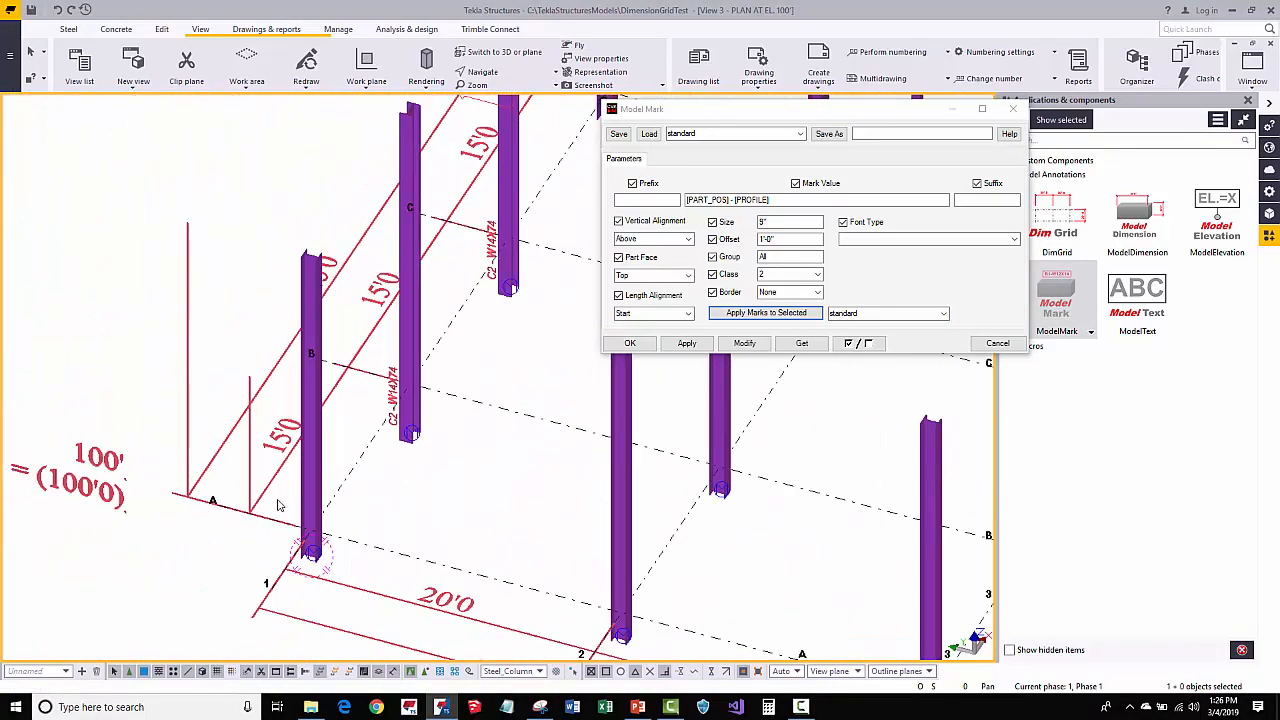
scroll(611, 535, "up", 2)
scroll(430, 535, "down", 3)
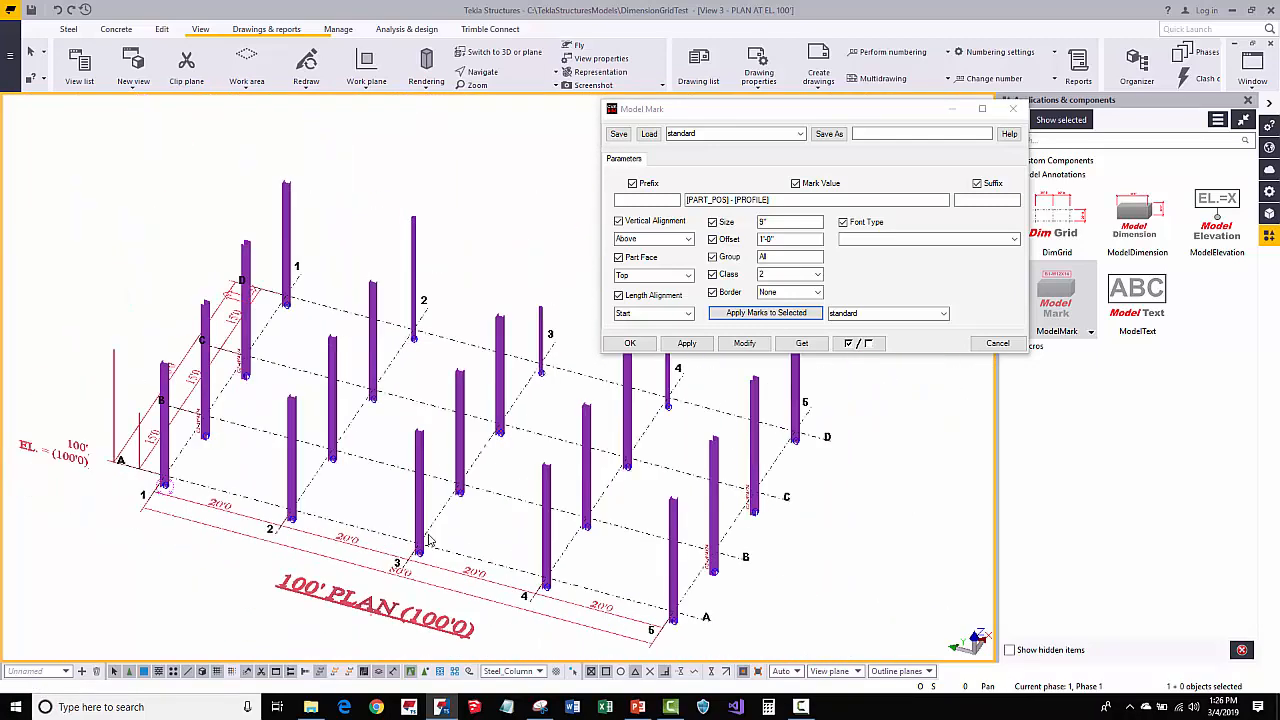
middle_click_drag(168, 266, 180, 270)
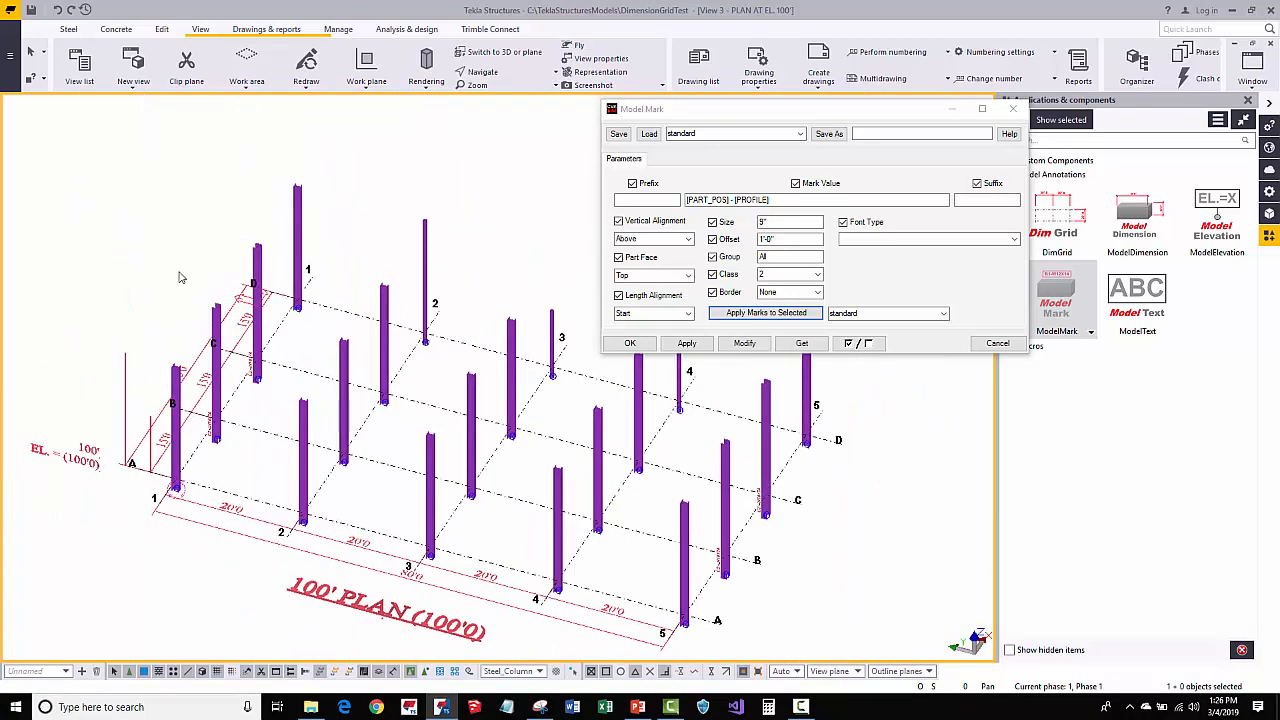
scroll(160, 284, "down", 2)
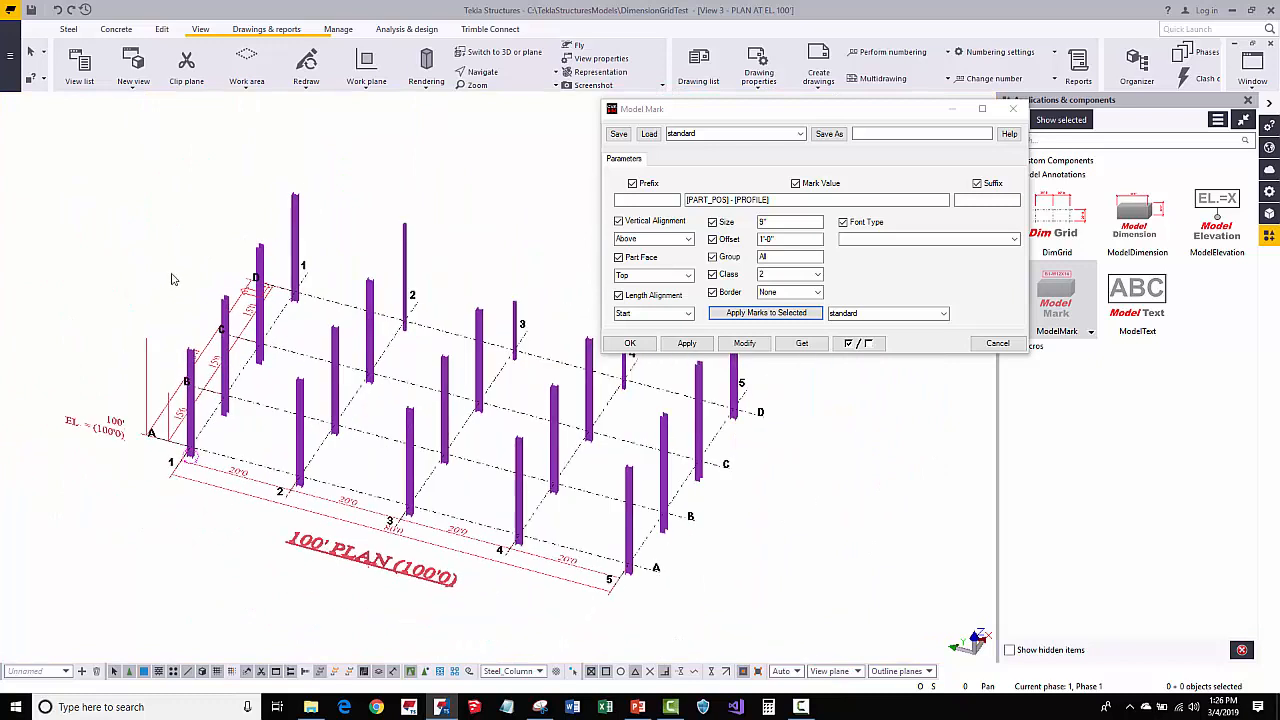
Reselect all the columns and load the saved Column settings in the Model Mark properties
left_click_drag(71, 150, 904, 598)
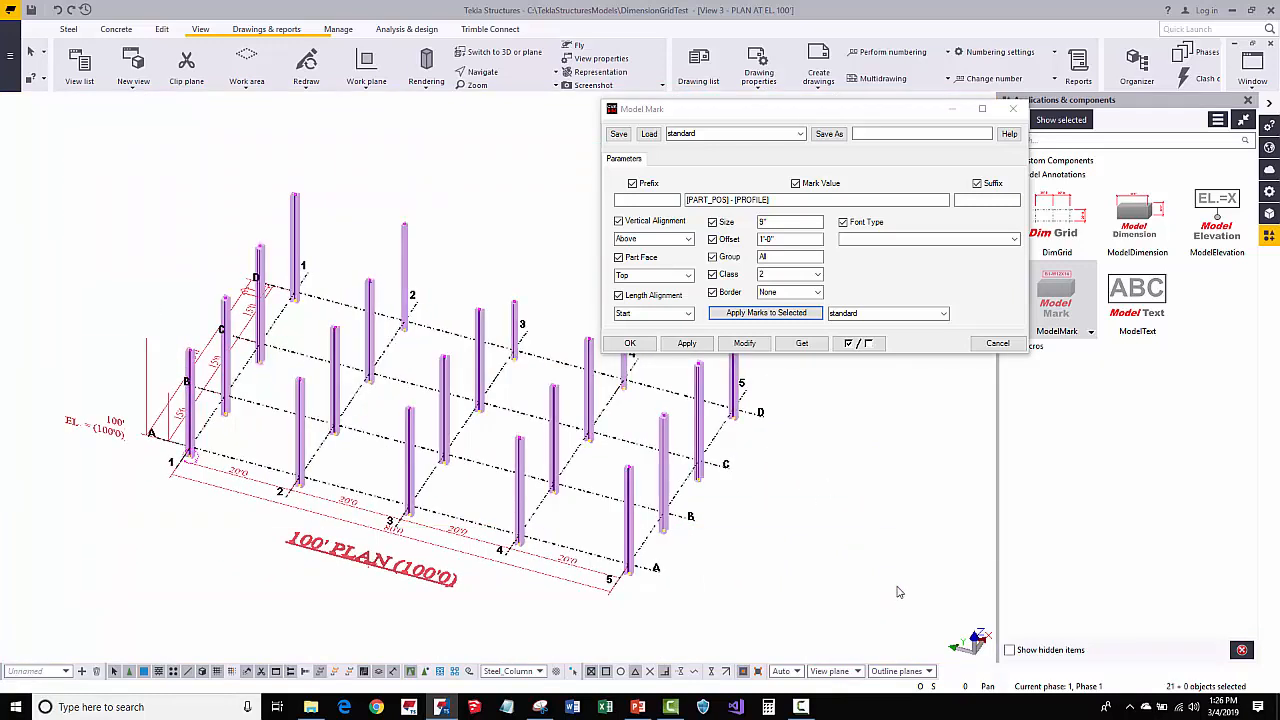
left_click(800, 133)
left_click(700, 148)
left_click(650, 134)
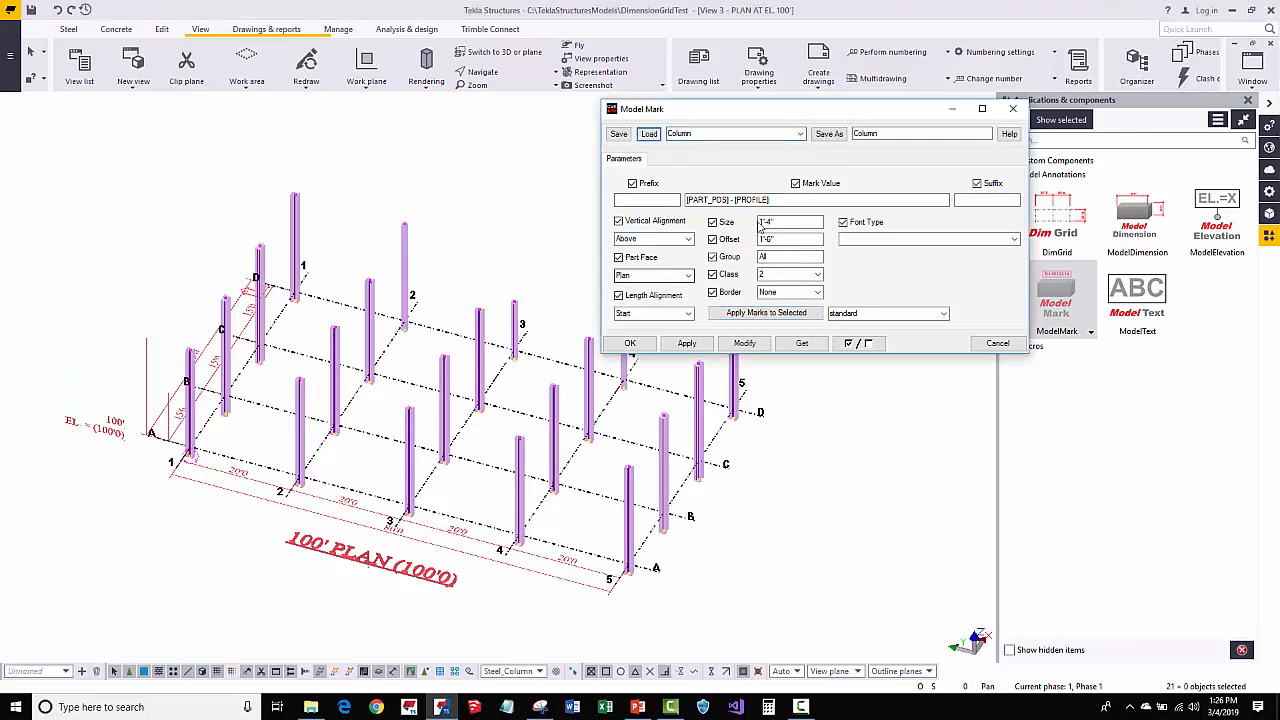
left_click(688, 275)
left_click(688, 280)
Apply model marks to the selected columns using the saved Column settings
scroll(398, 390, "up", 2)
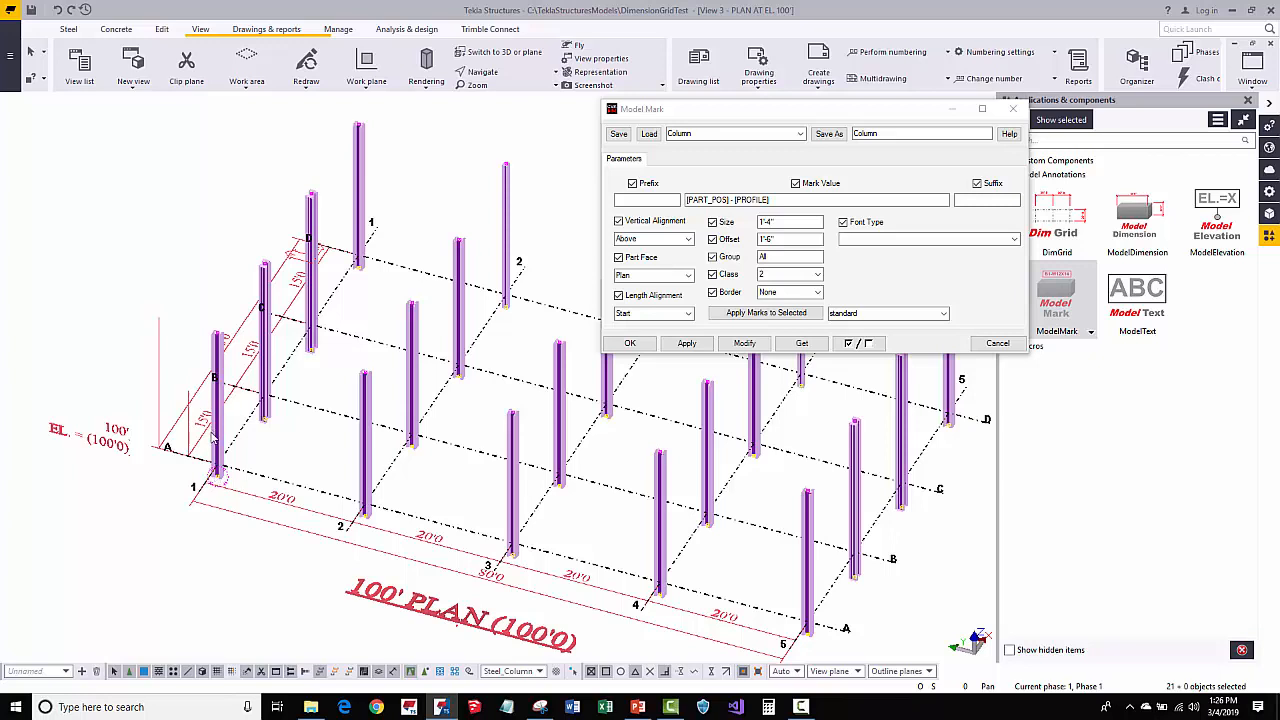
scroll(550, 433, "down", 2)
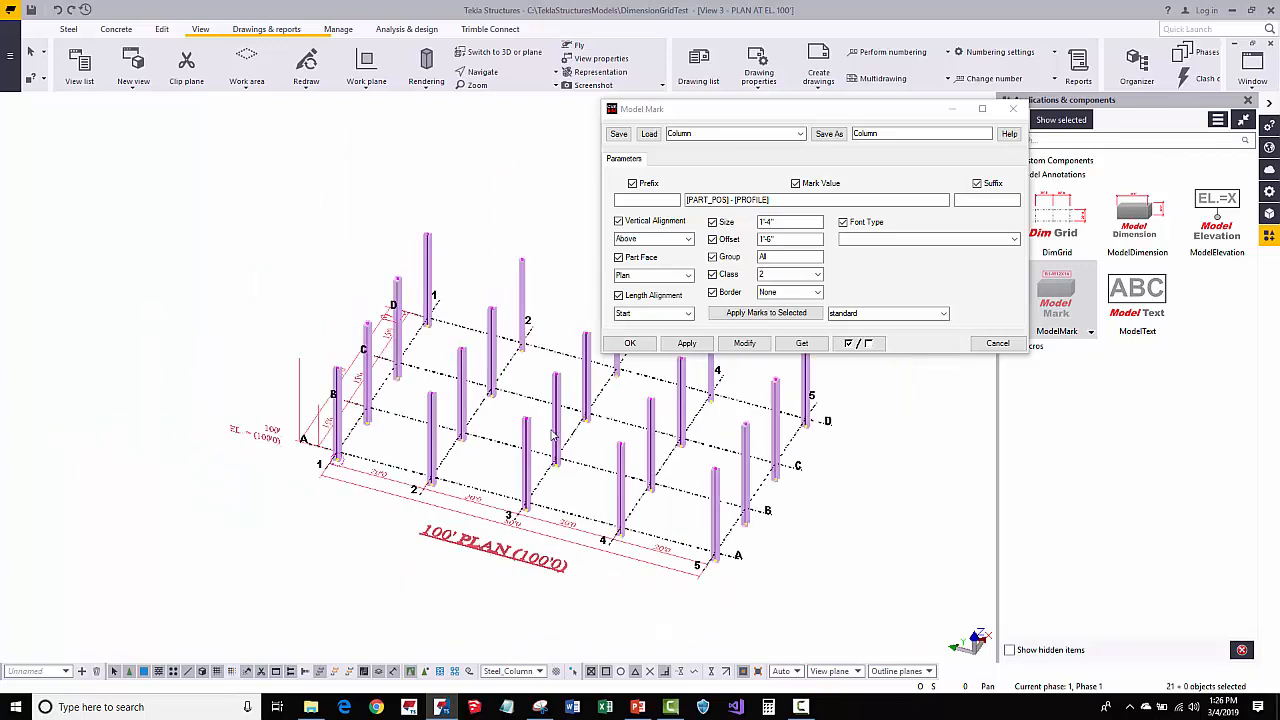
left_click(943, 313)
left_click(870, 336)
left_click(789, 317)
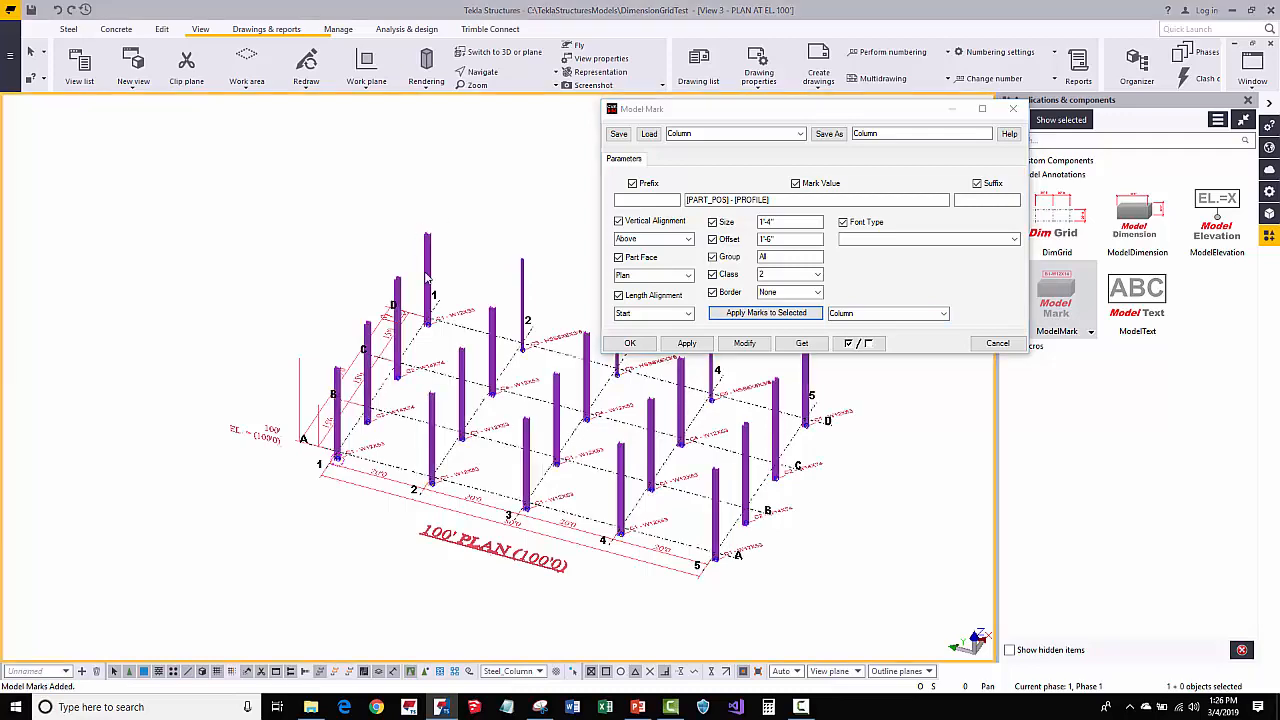
Set the view rotation point at the C1 - W12X53 mark near gridlines 1 and D, and set the selection filter to standard
scroll(472, 300, "up", 5)
scroll(470, 355, "down", 2)
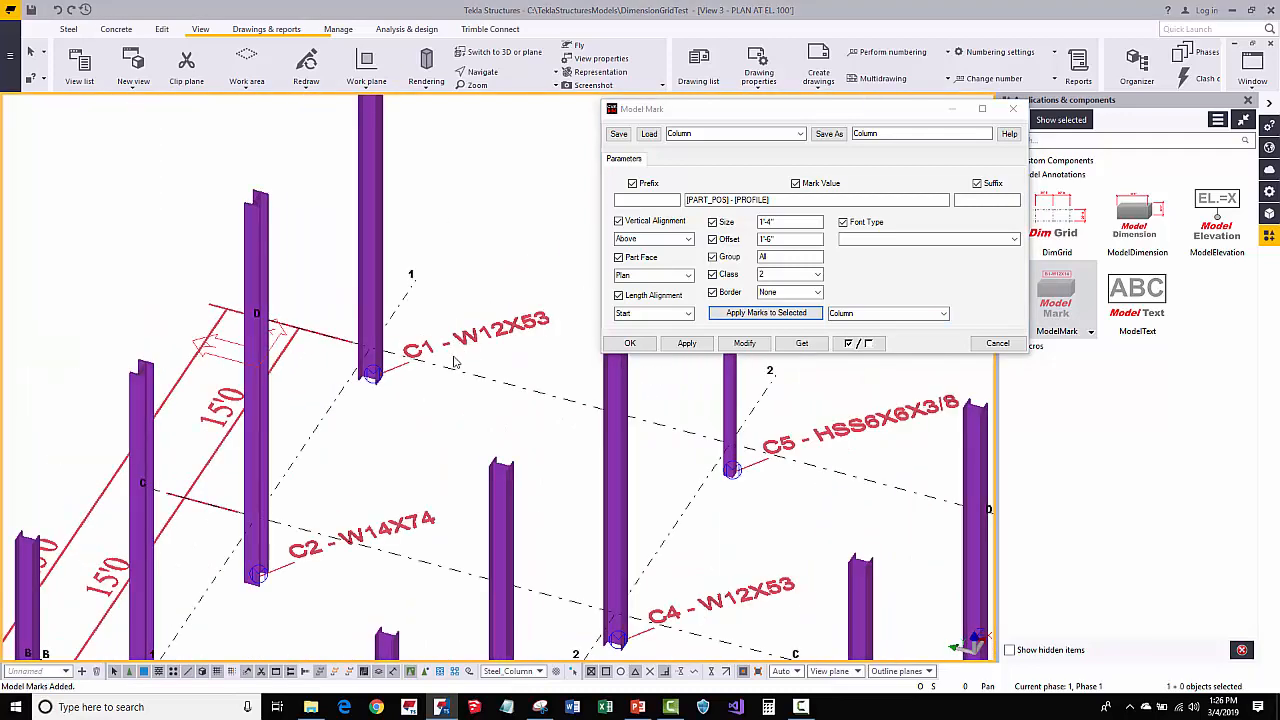
key("v")
left_click(430, 347)
mouse_move(333, 382)
middle_mouse_down("ctrl")
mouse_move(340, 462)
mouse_move(345, 385)
middle_mouse_up("ctrl")
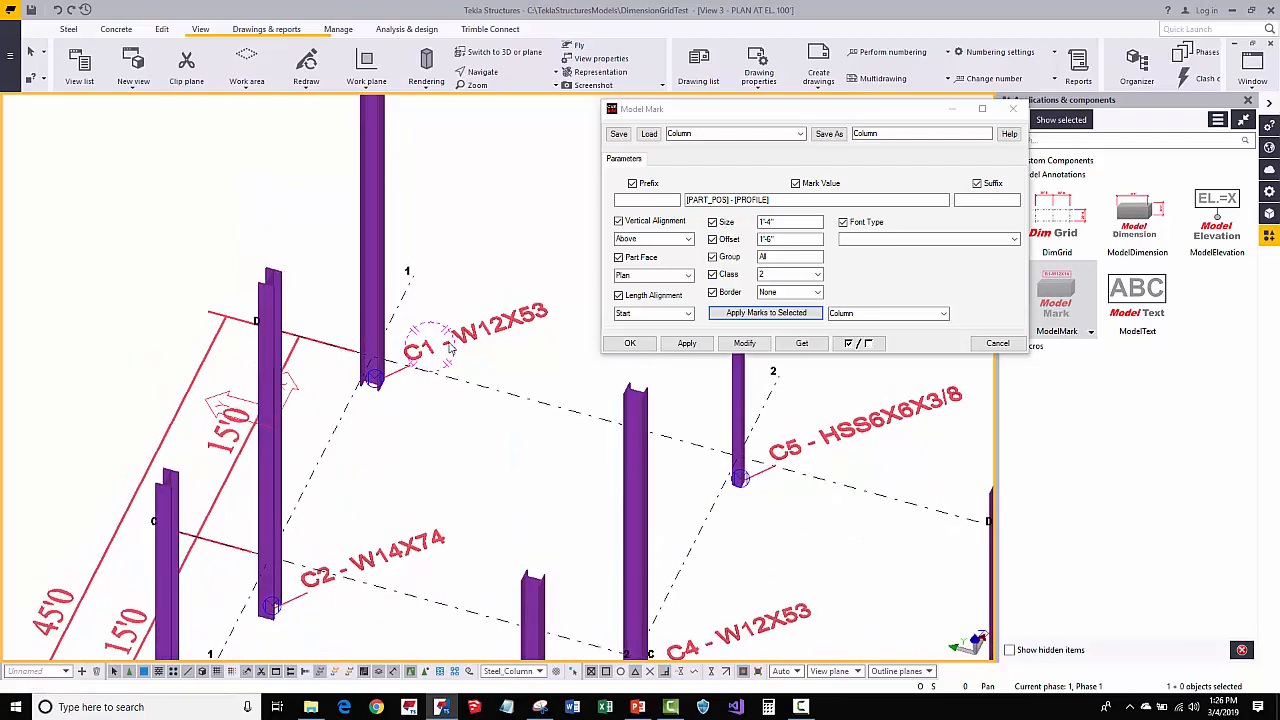
left_click(515, 671)
left_click(511, 434)
Select the C1 - W12X53 mark at gridlines 1 and D and modify its length alignment to Center
left_click(485, 338)
middle_click_drag(485, 340, 478, 429)
left_click(686, 318)
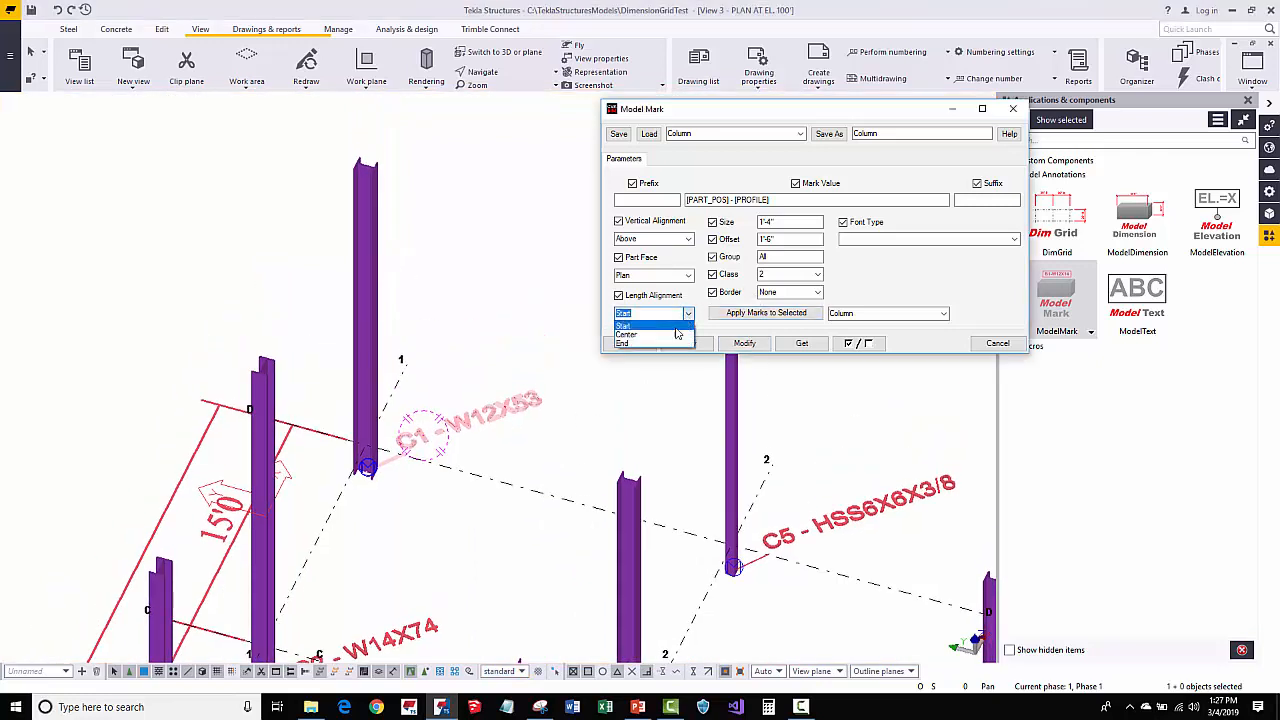
left_click(645, 337)
left_click(726, 345)
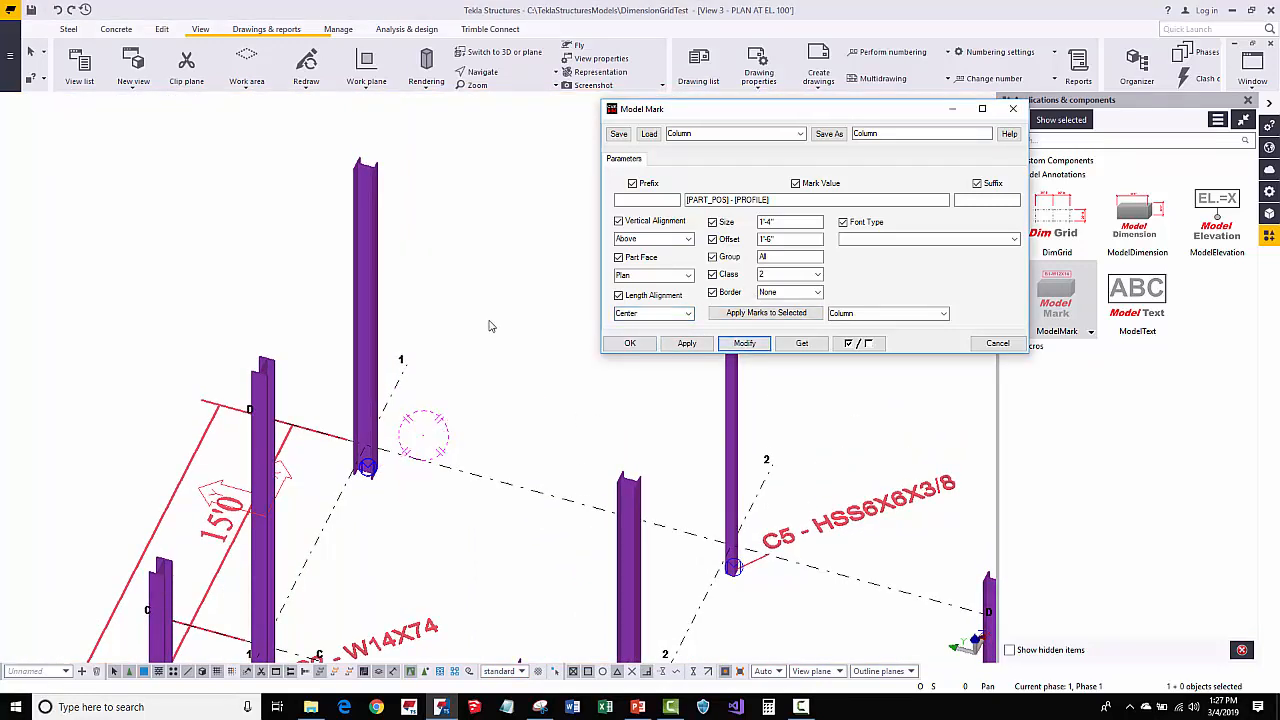
Switch to View 1 - 3d and examine the C1 mark's height on the column at gridlines 1 and D
scroll(490, 330, "down", 2)
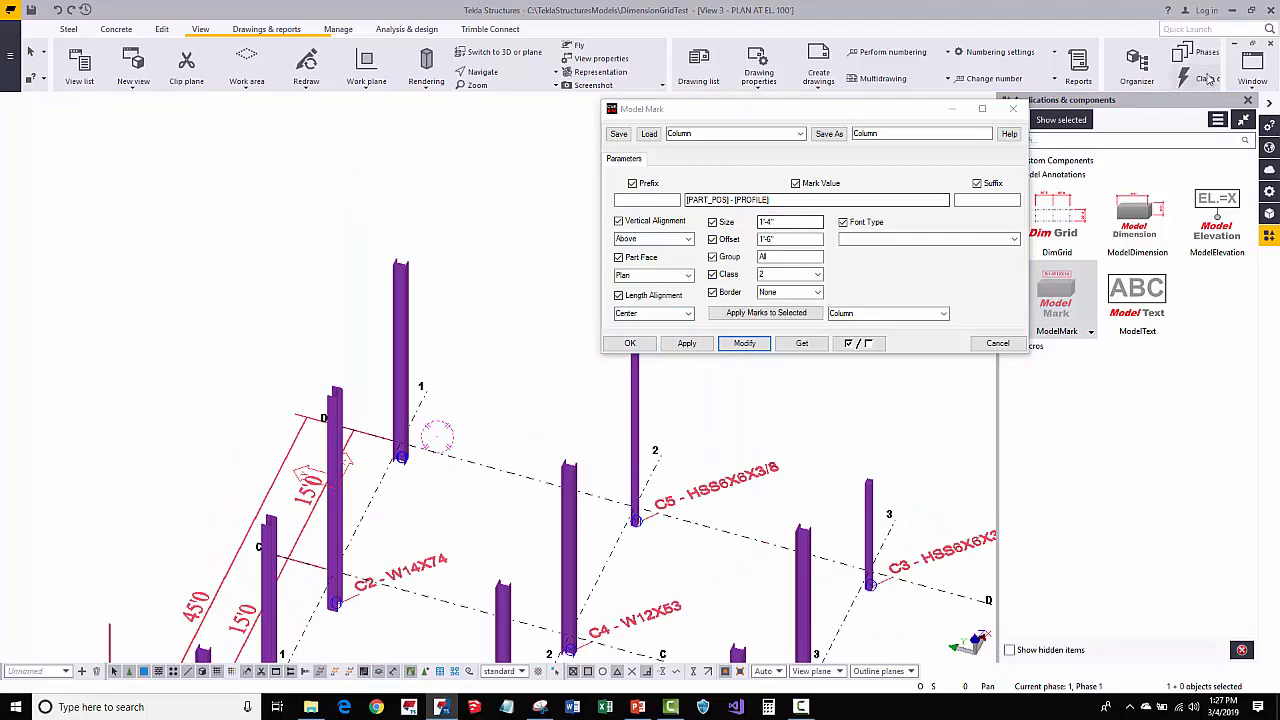
left_click(1252, 68)
left_click(1203, 179)
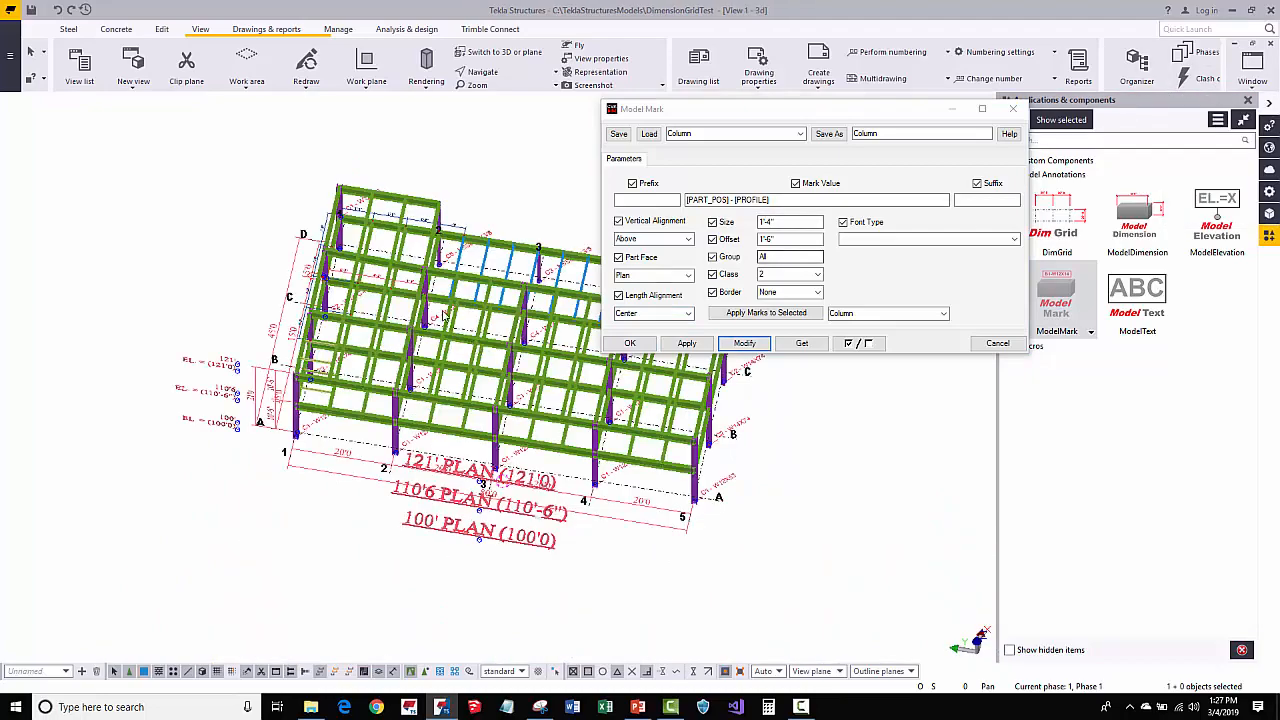
scroll(385, 373, "up", 6)
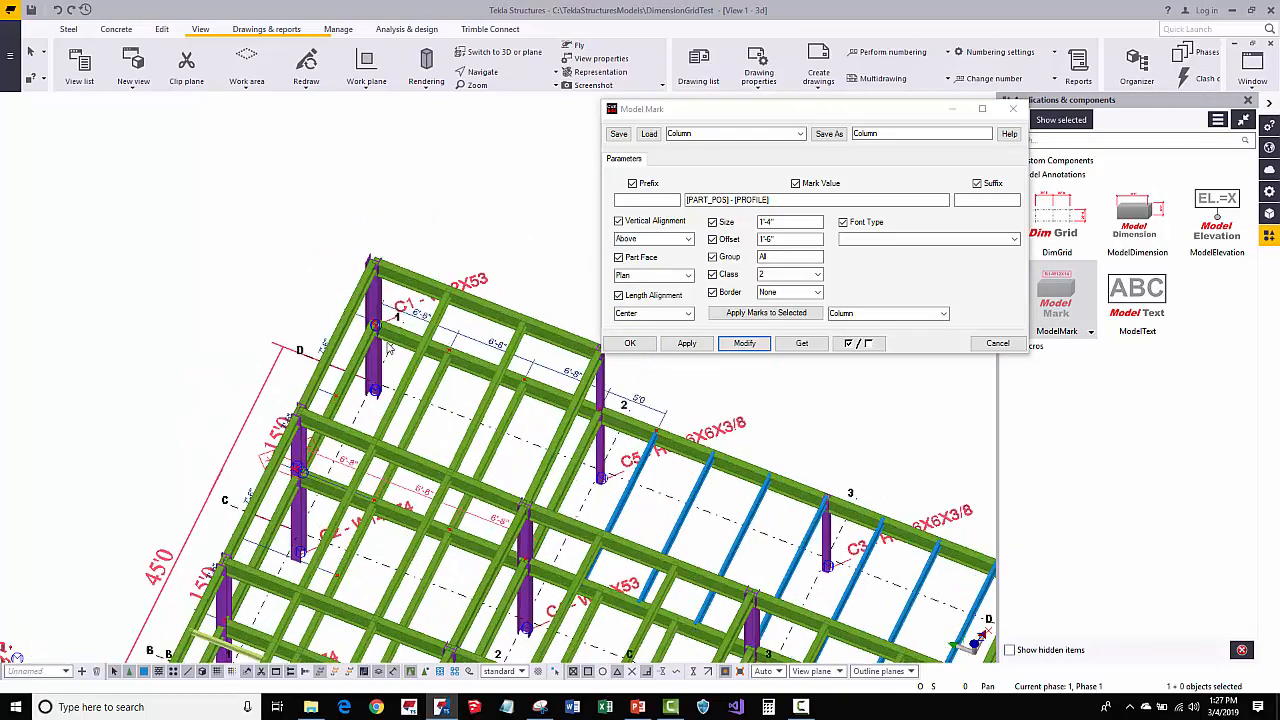
Modify the C1 mark's length alignment to End
left_click(652, 314)
left_click(655, 343)
left_click(744, 343)
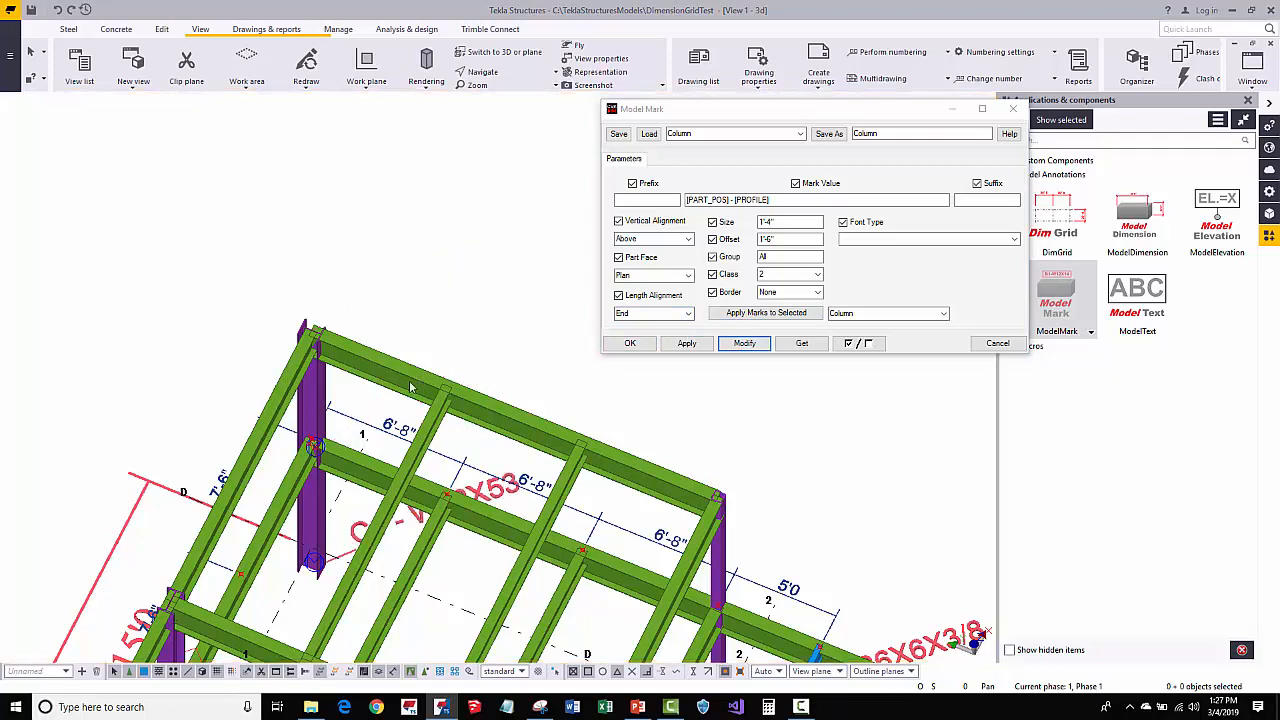
scroll(420, 383, "down", 3)
Return to View 3 - PLAN AT EL. 100', select the C1 - W12X53 mark and read its properties into the dialog
left_click(1252, 70)
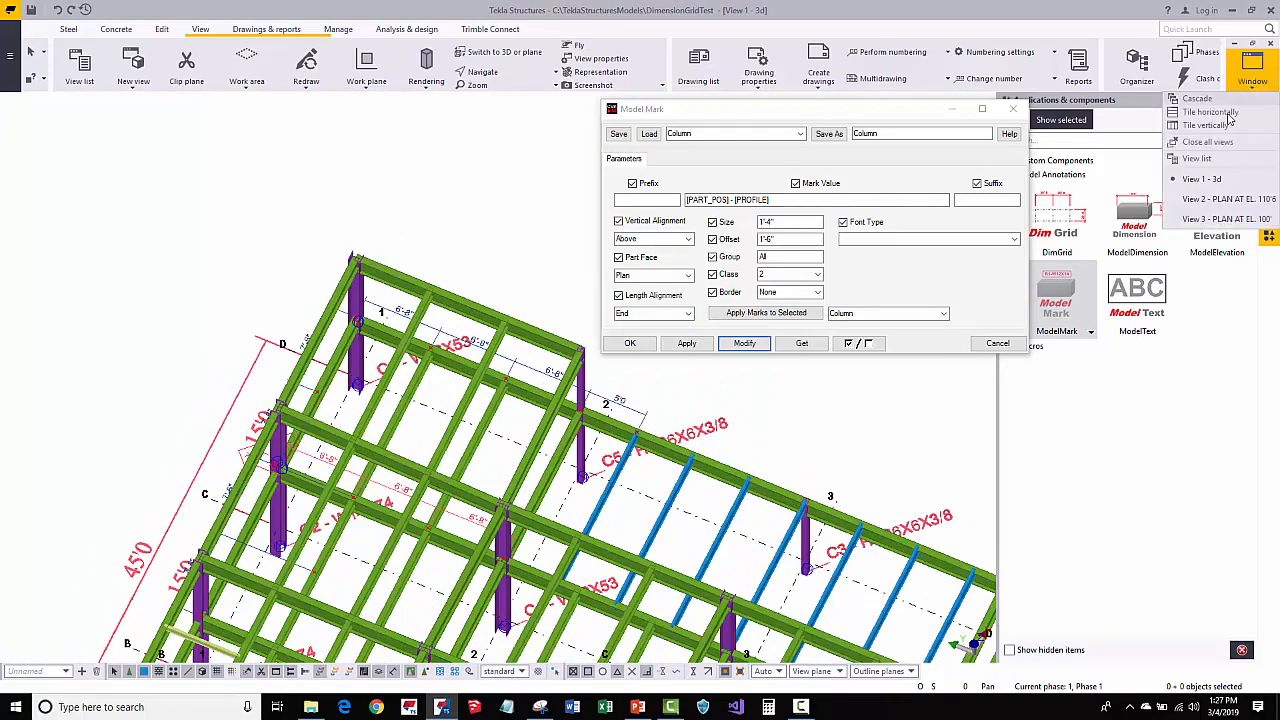
left_click(1208, 218)
middle_click_drag(478, 447, 487, 408)
left_click(489, 390)
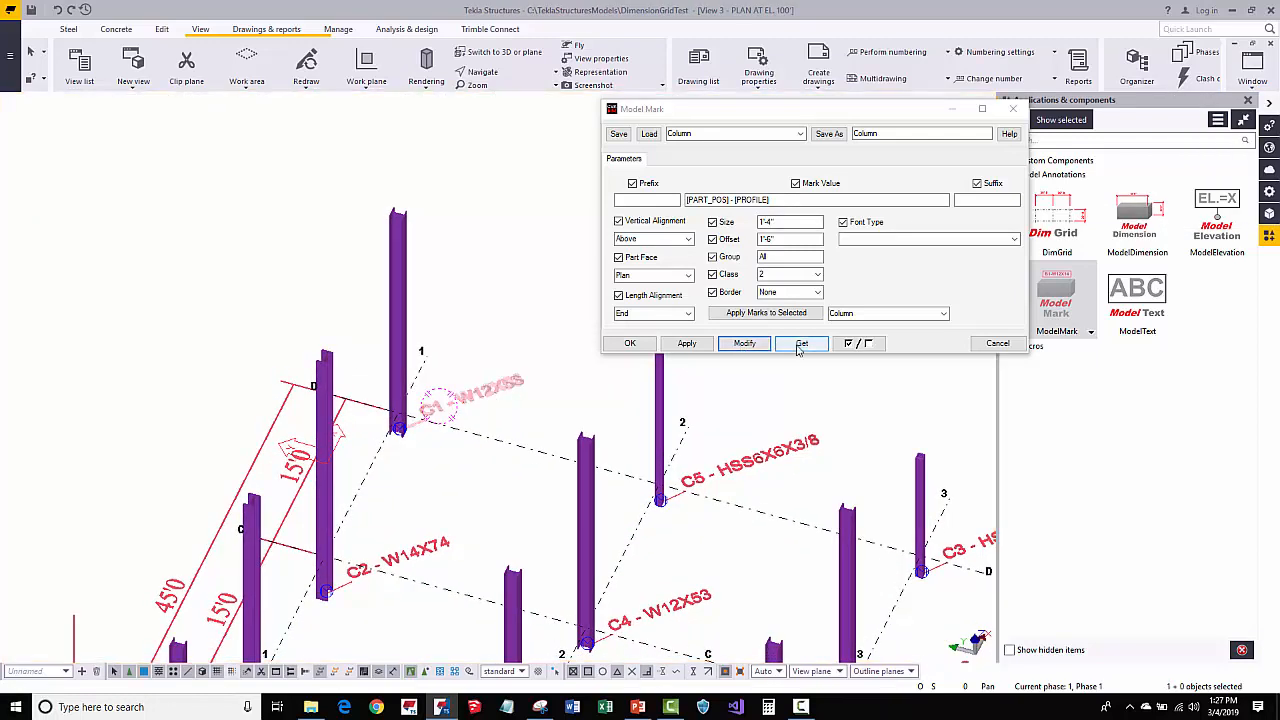
left_click(799, 345)
Modify the C1 mark's part face to Plan Aligned
left_click(652, 275)
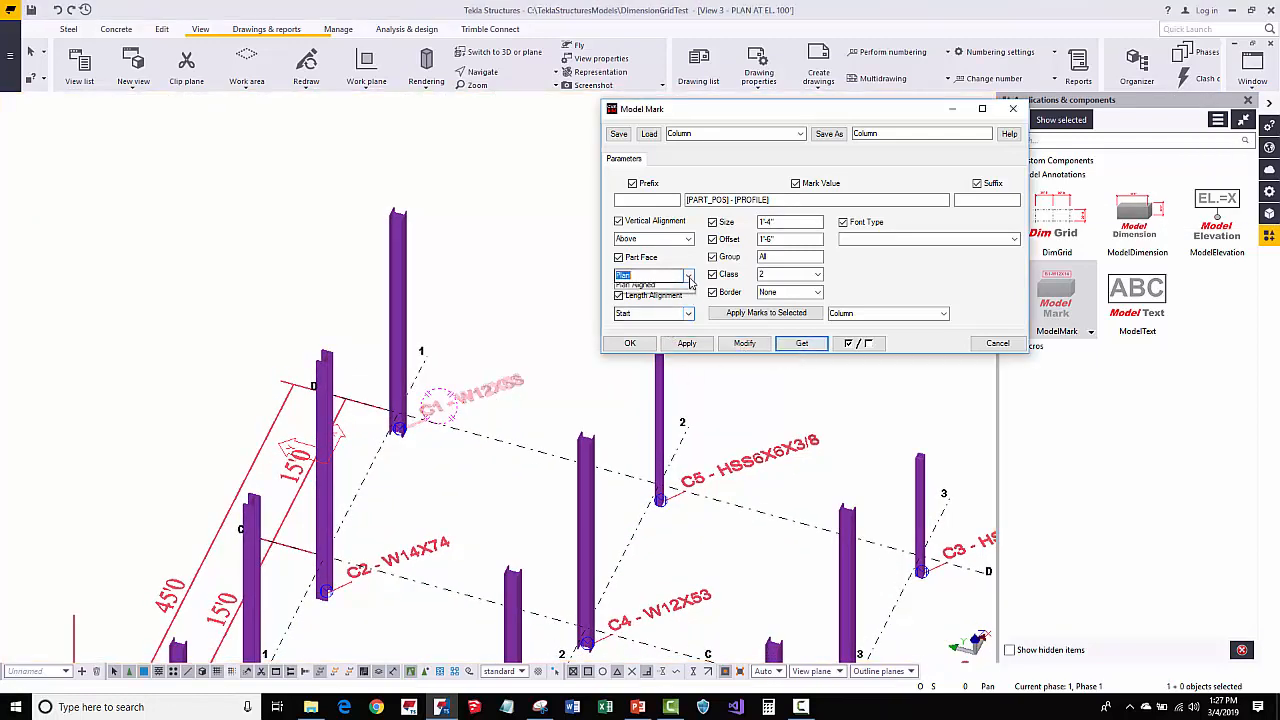
left_click(637, 315)
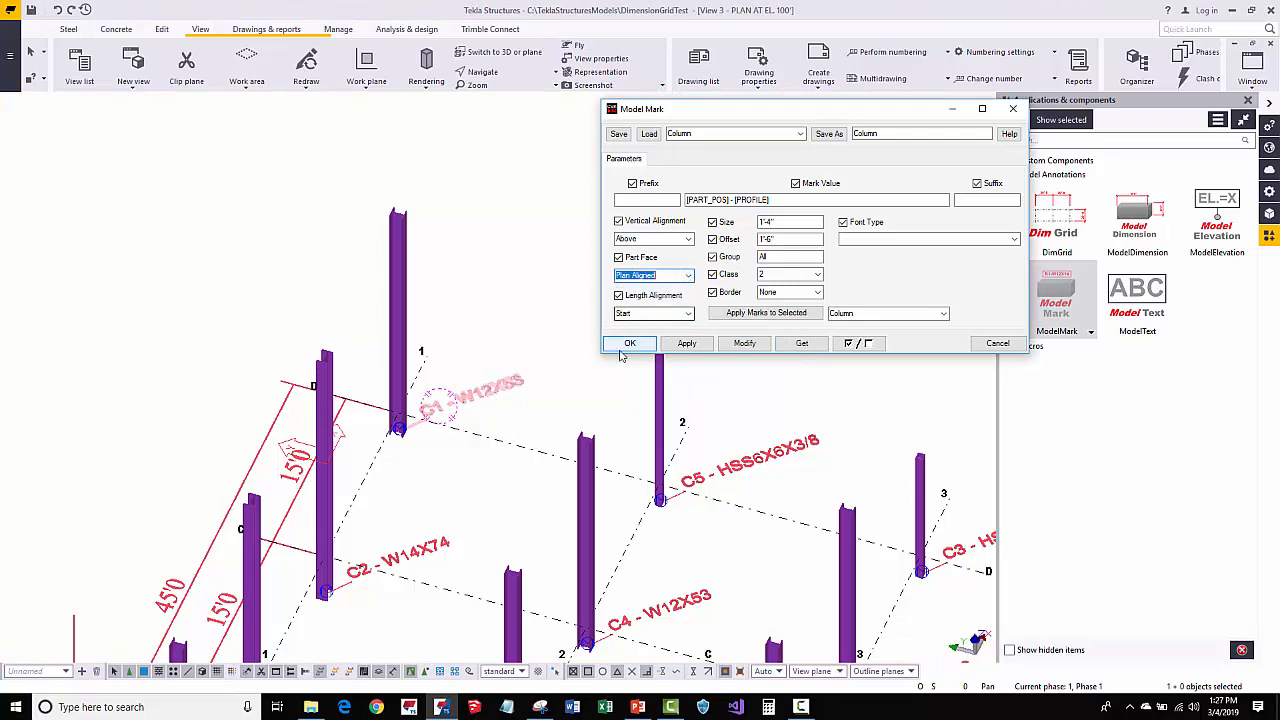
left_click(744, 343)
Examine the C1 mark's orientation and leader relative to the column at gridlines 1 and D
middle_click_drag(364, 368, 404, 303)
scroll(404, 303, "up", 8)
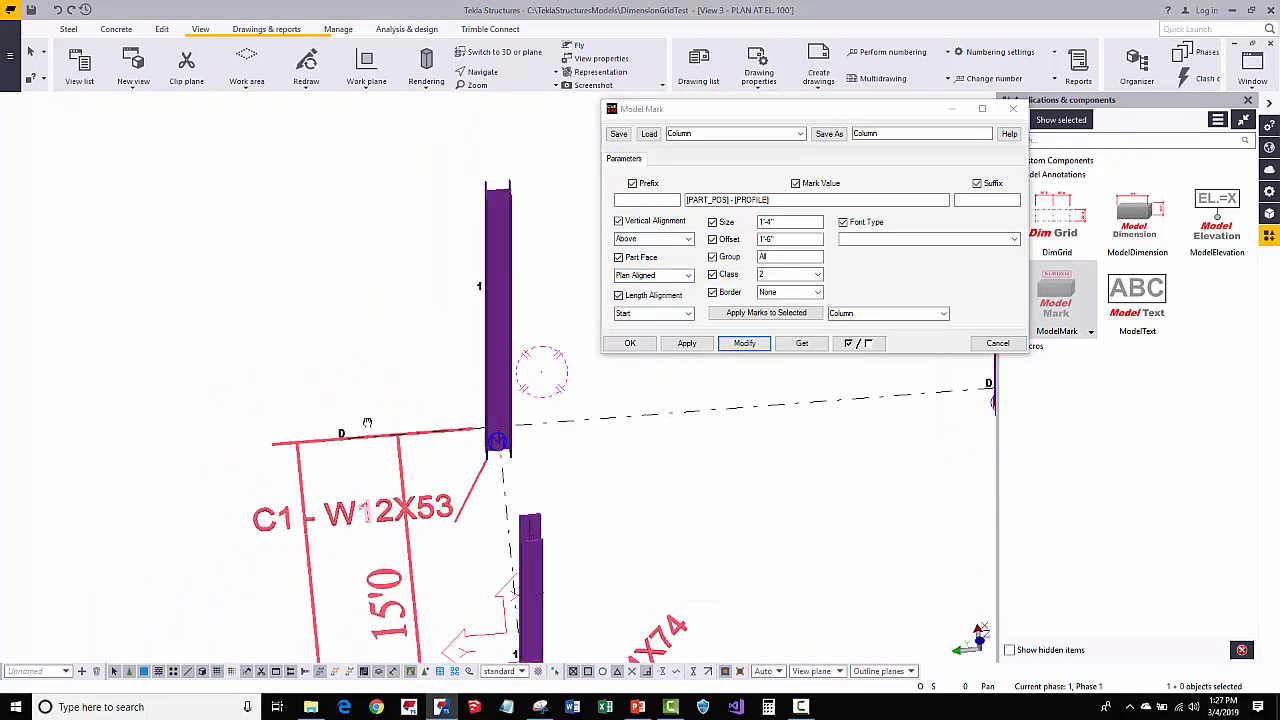
middle_click_drag(490, 486, 474, 449)
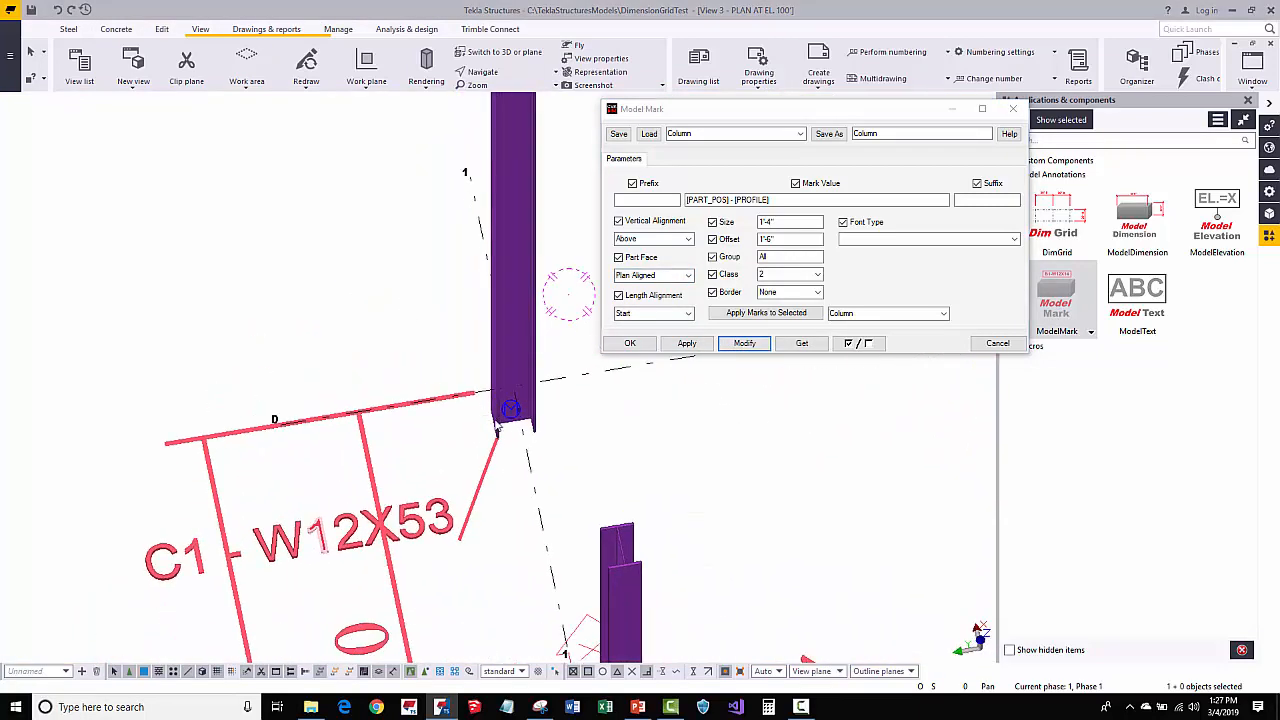
scroll(495, 420, "up", 2)
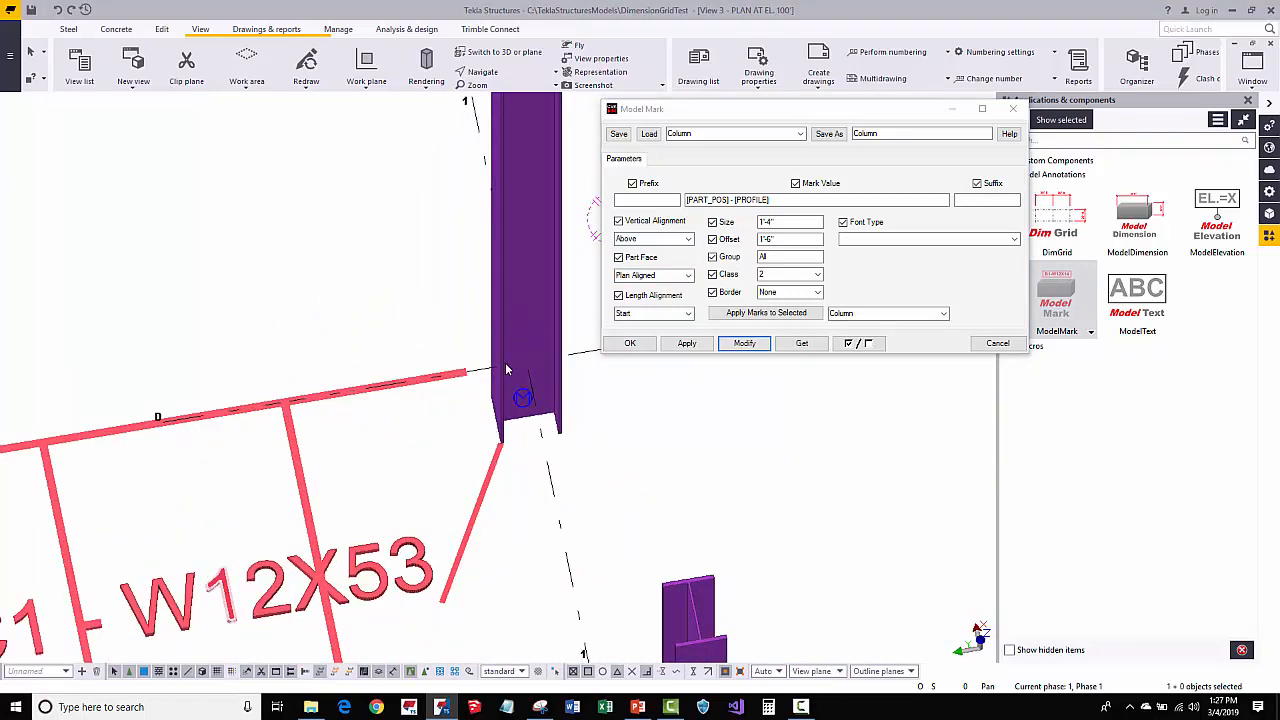
scroll(472, 381, "down", 2)
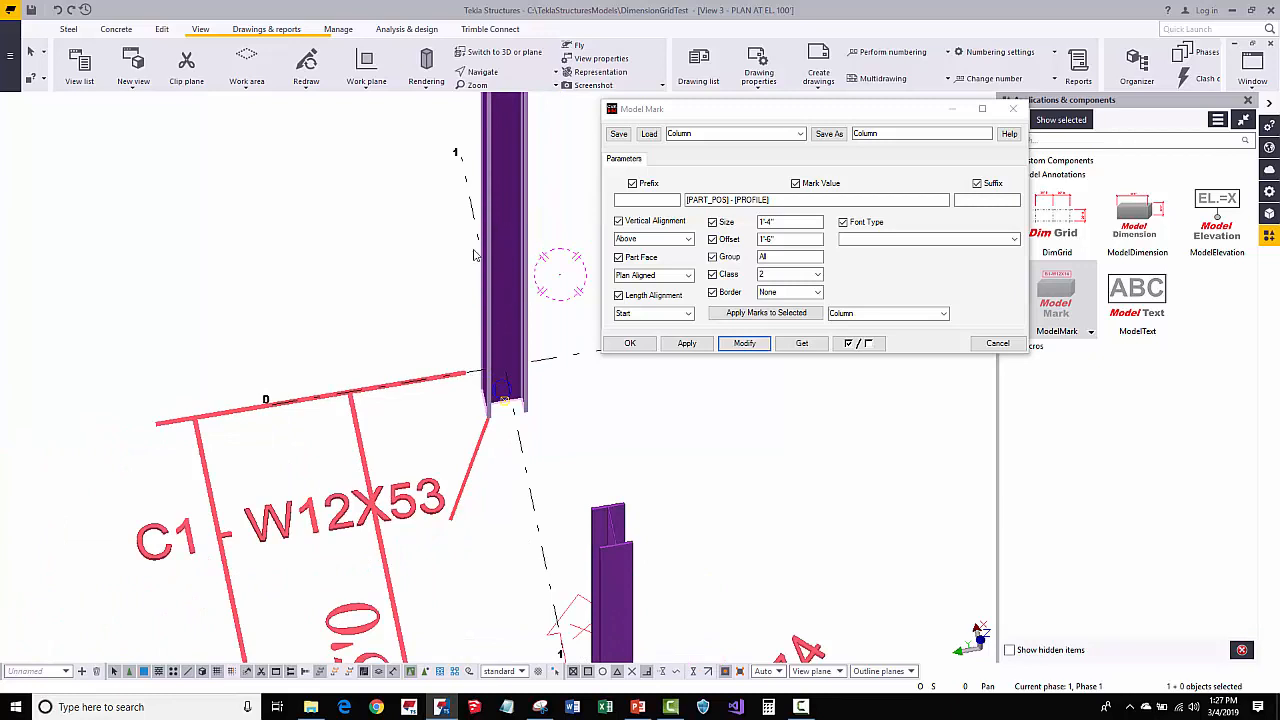
scroll(489, 428, "up", 1)
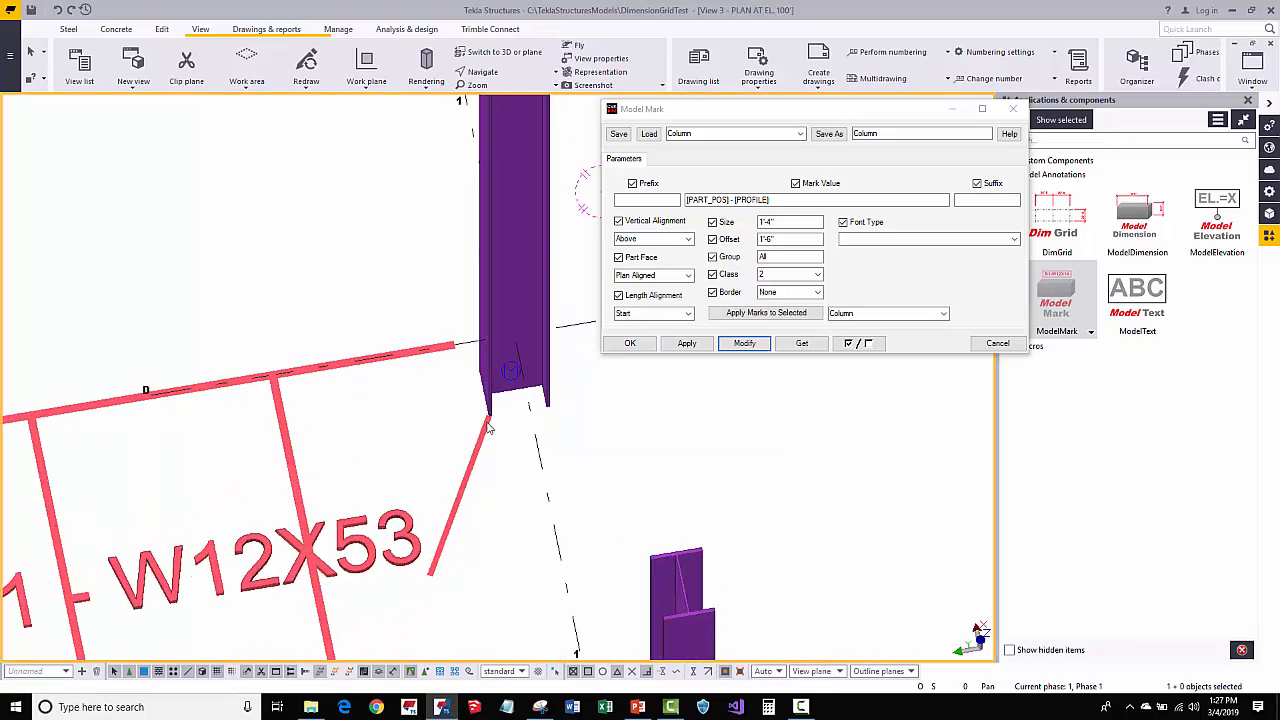
scroll(489, 428, "down", 1)
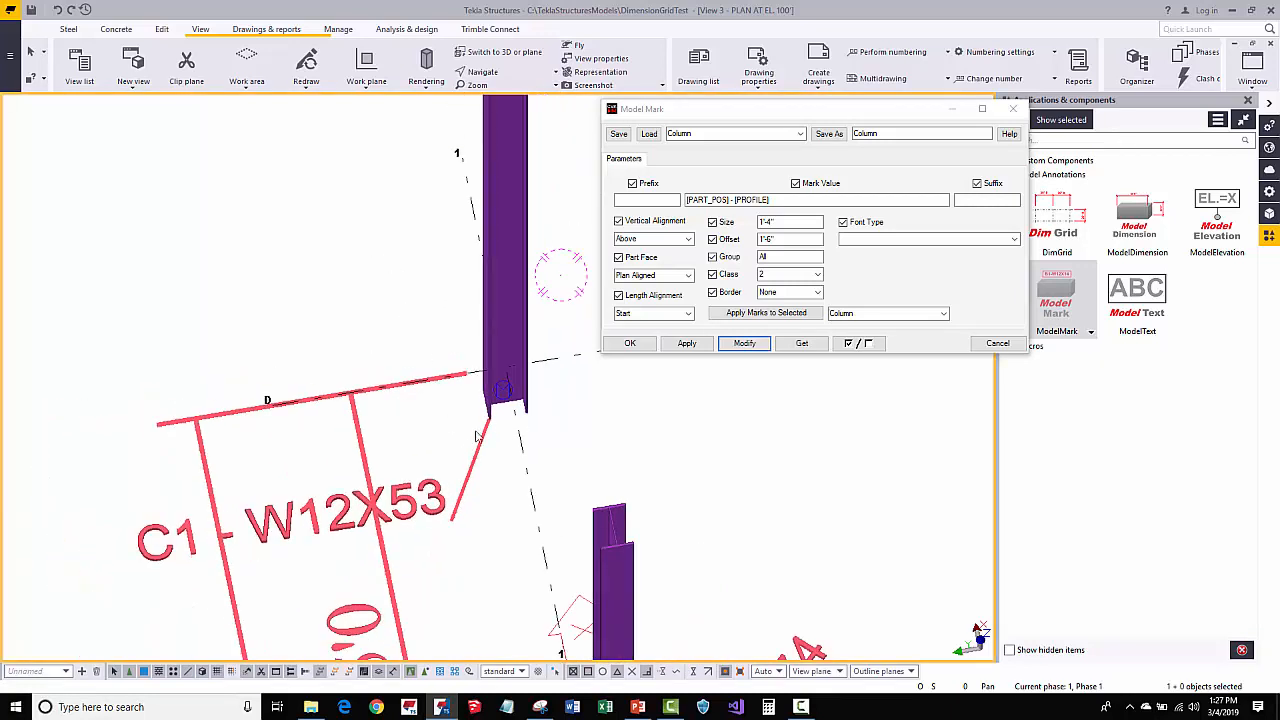
scroll(480, 430, "up", 1)
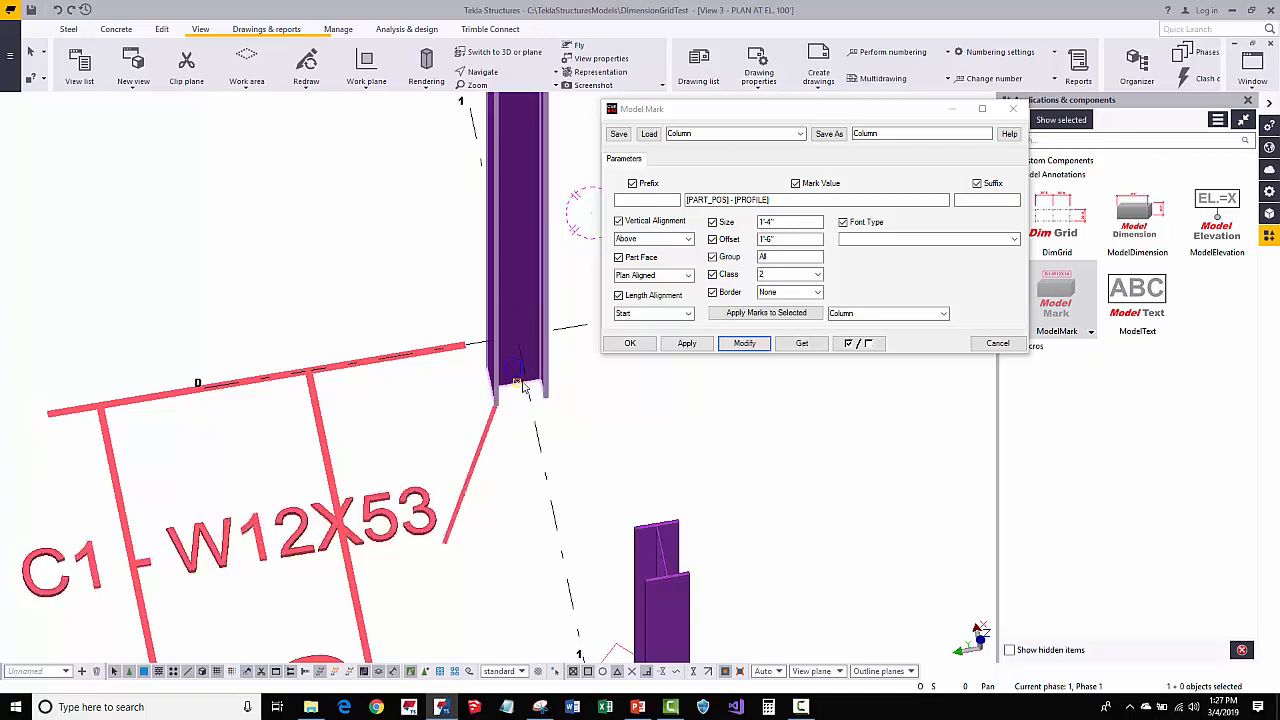
Set the rotation of the W12X53 column at gridlines 1 and D to Top and check its mark
left_click(512, 449)
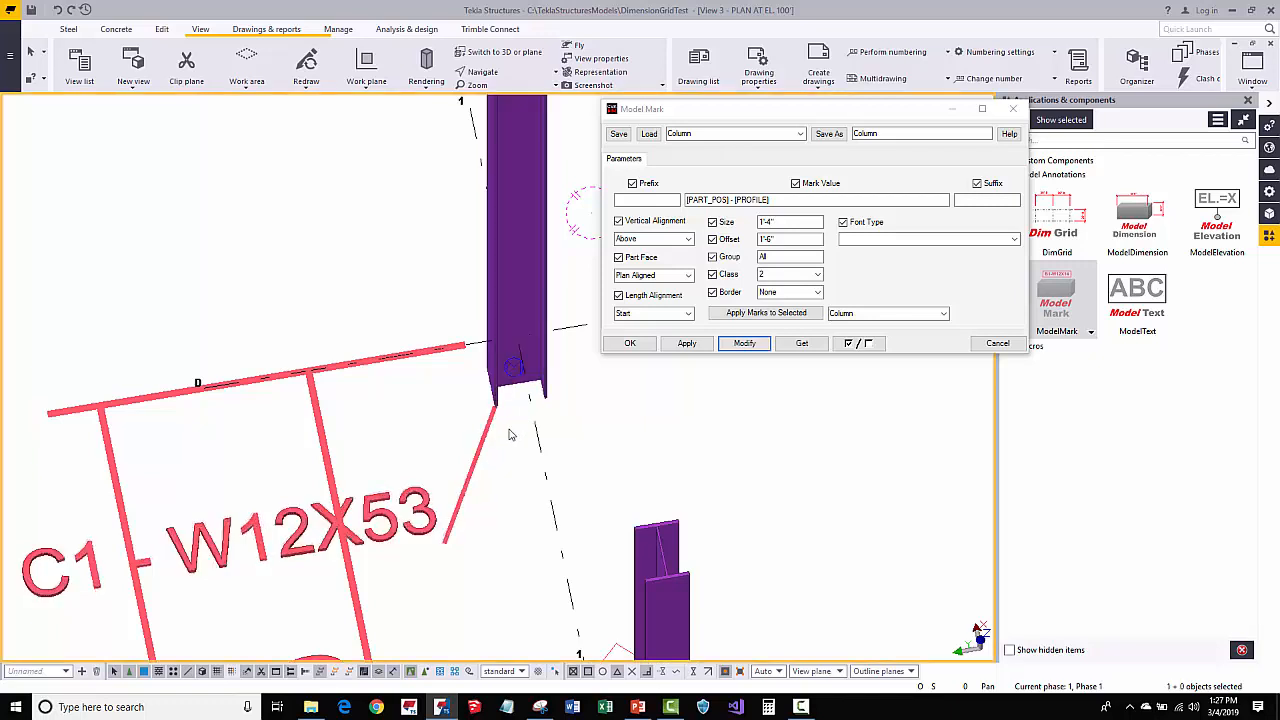
scroll(509, 428, "down", 3)
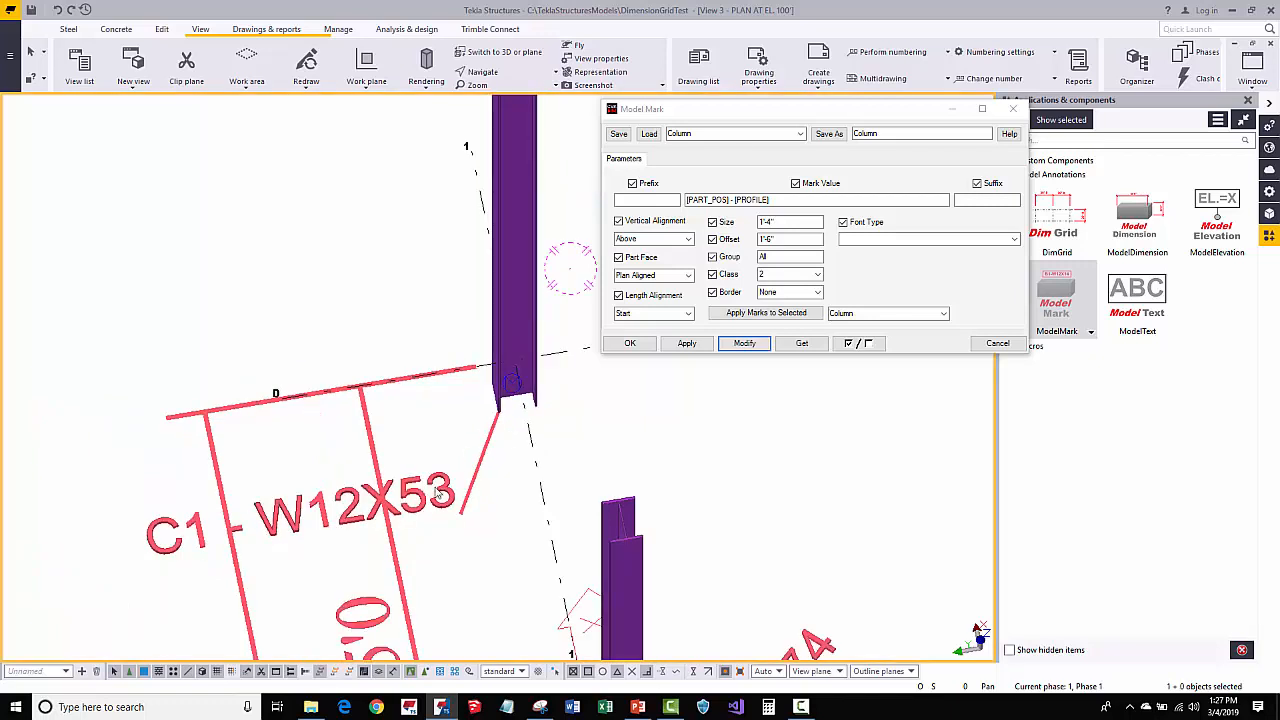
left_click(457, 266)
double_click(514, 261)
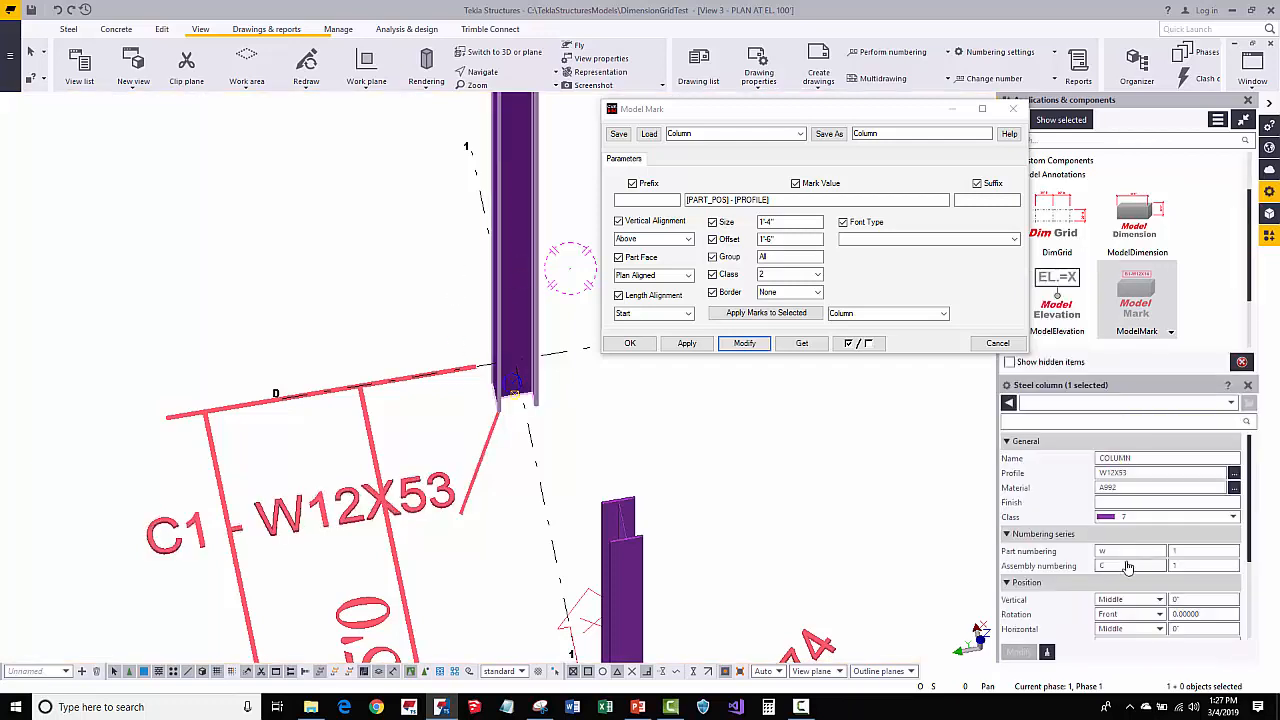
scroll(1120, 520, "down", 2)
left_click(1130, 518)
left_click(1106, 542)
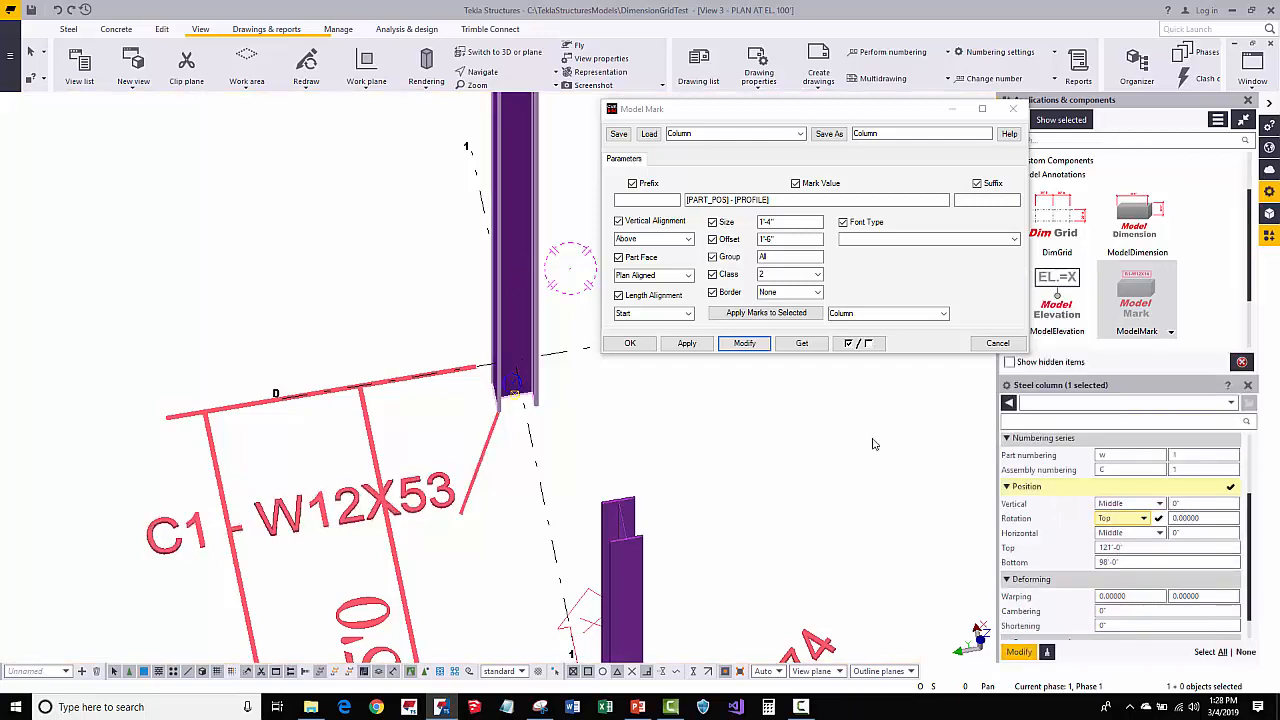
left_click(746, 346)
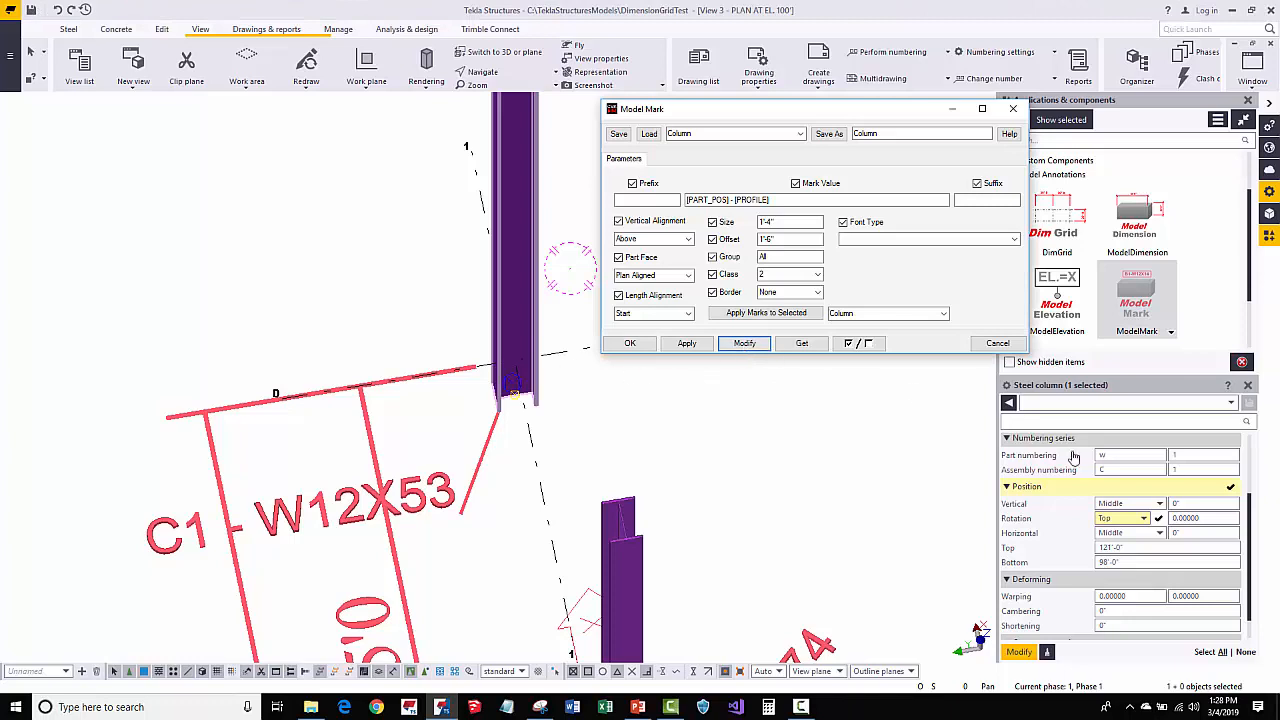
left_click(1019, 651)
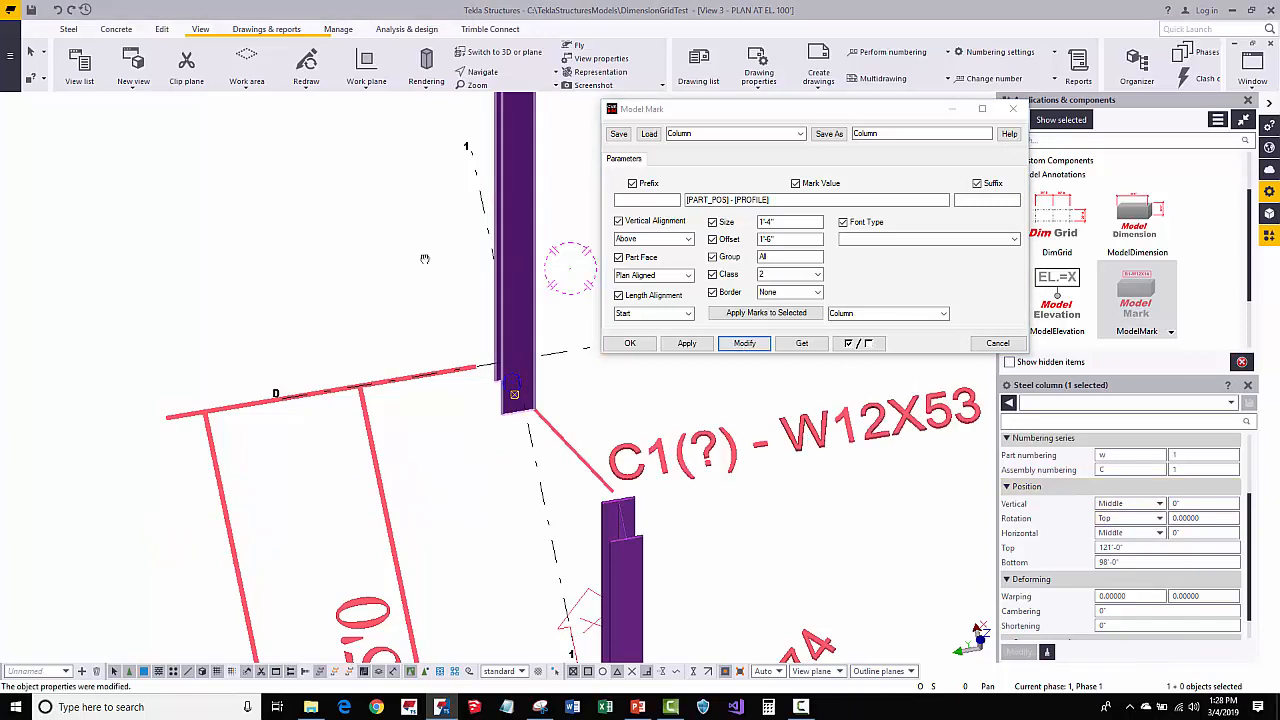
middle_click_drag(591, 384, 508, 396)
middle_click_drag(661, 477, 617, 436, "ctrl")
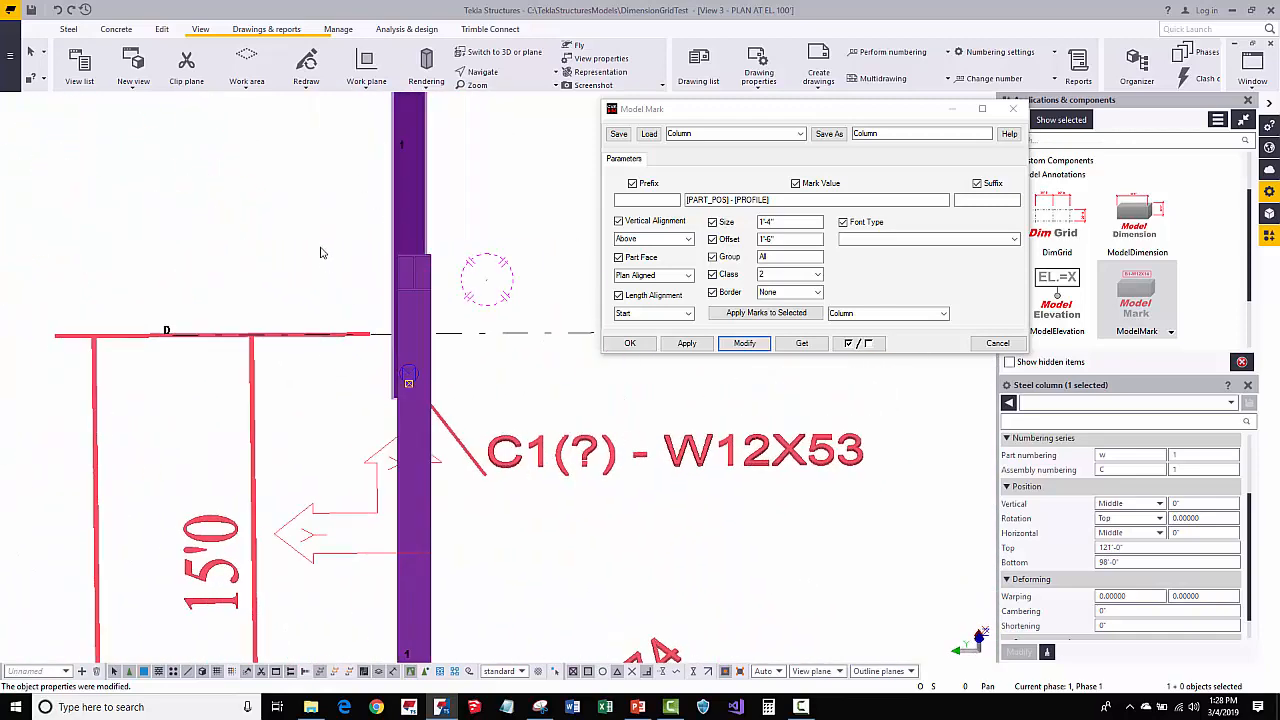
Undo the column's rotation change and close the Model Mark settings
left_click(321, 252)
key("ctrl+z")
middle_click_drag(196, 251, 244, 266, "ctrl")
left_click(686, 278)
left_click(694, 287)
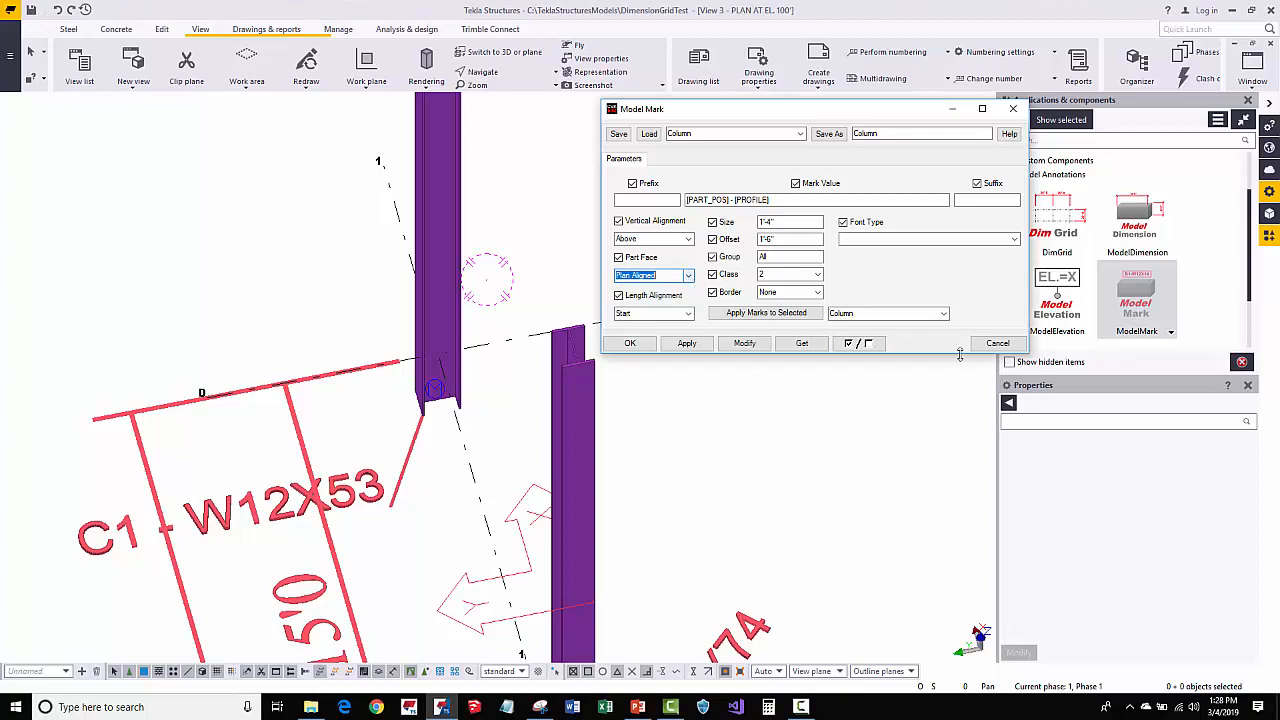
left_click(997, 343)
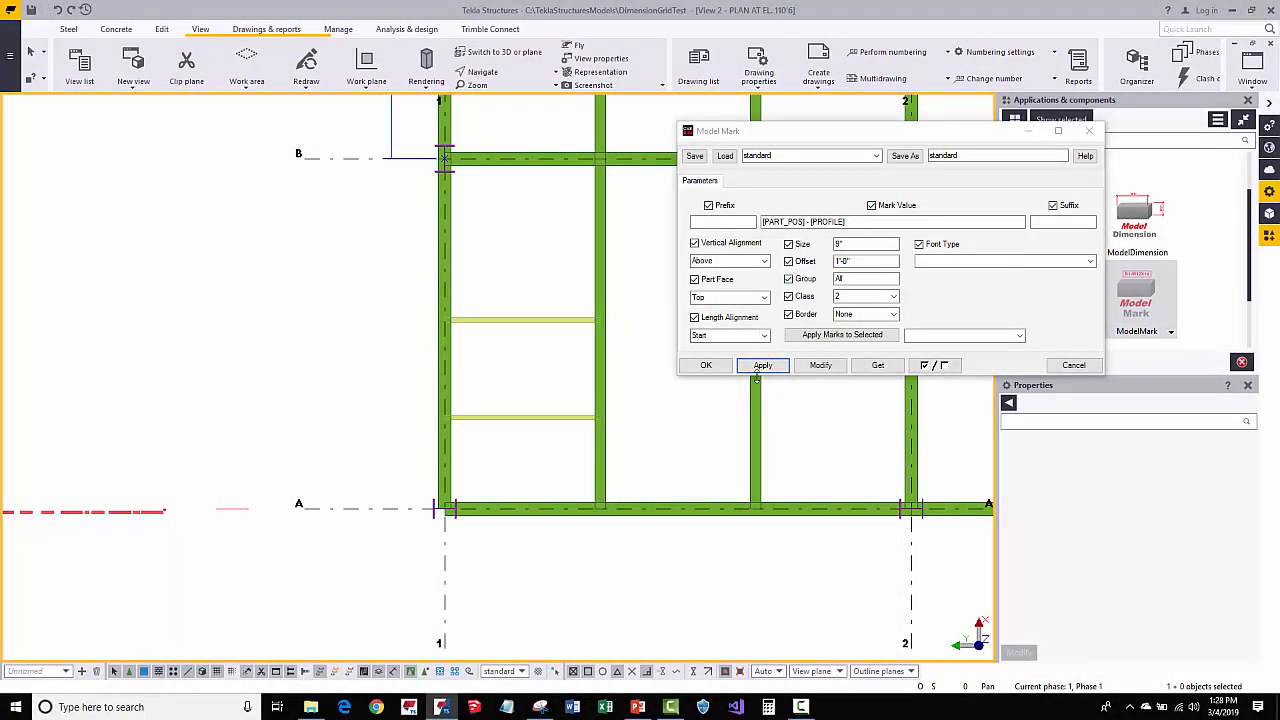
In View 2, apply marks with the standard settings to the two short C8X11.5 beams beside gridline 1, between gridlines A and B
left_click_drag(537, 281, 487, 435)
scroll(523, 363, "up", 4)
left_click(592, 295)
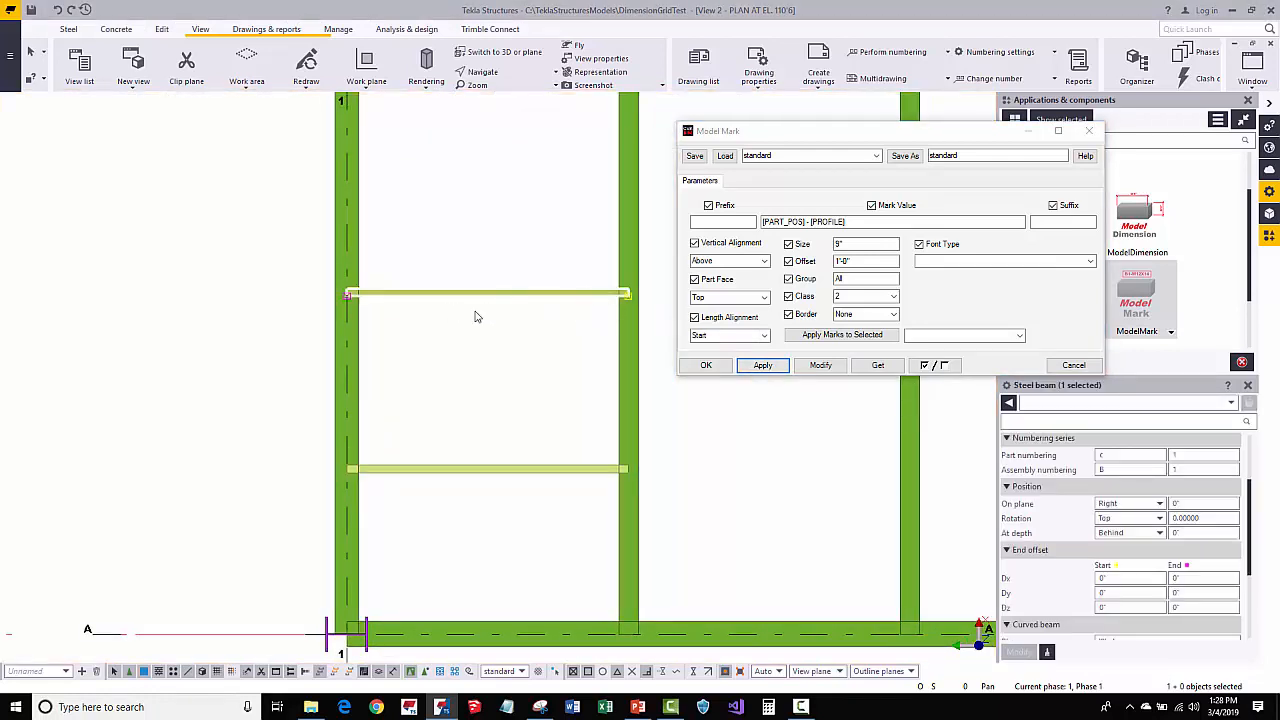
left_click(633, 206)
left_click_drag(543, 238, 474, 544)
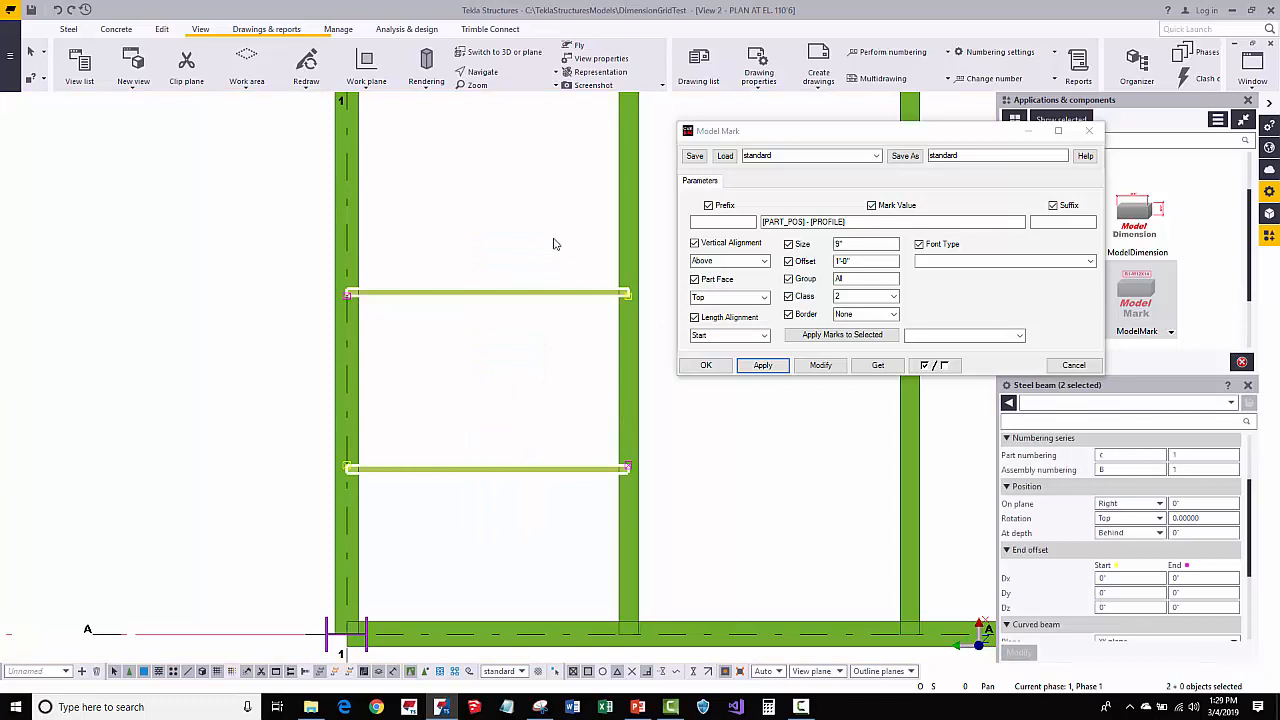
left_click(784, 366)
left_click(1020, 335)
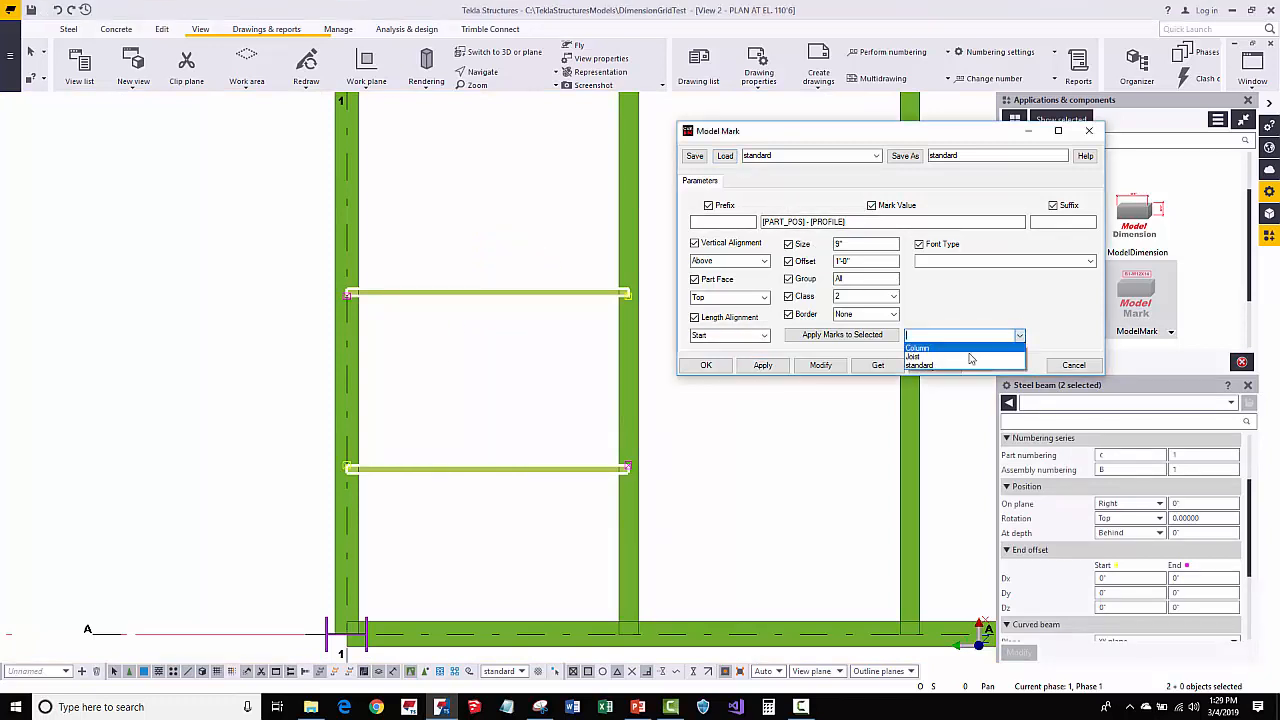
left_click(920, 358)
left_click(805, 336)
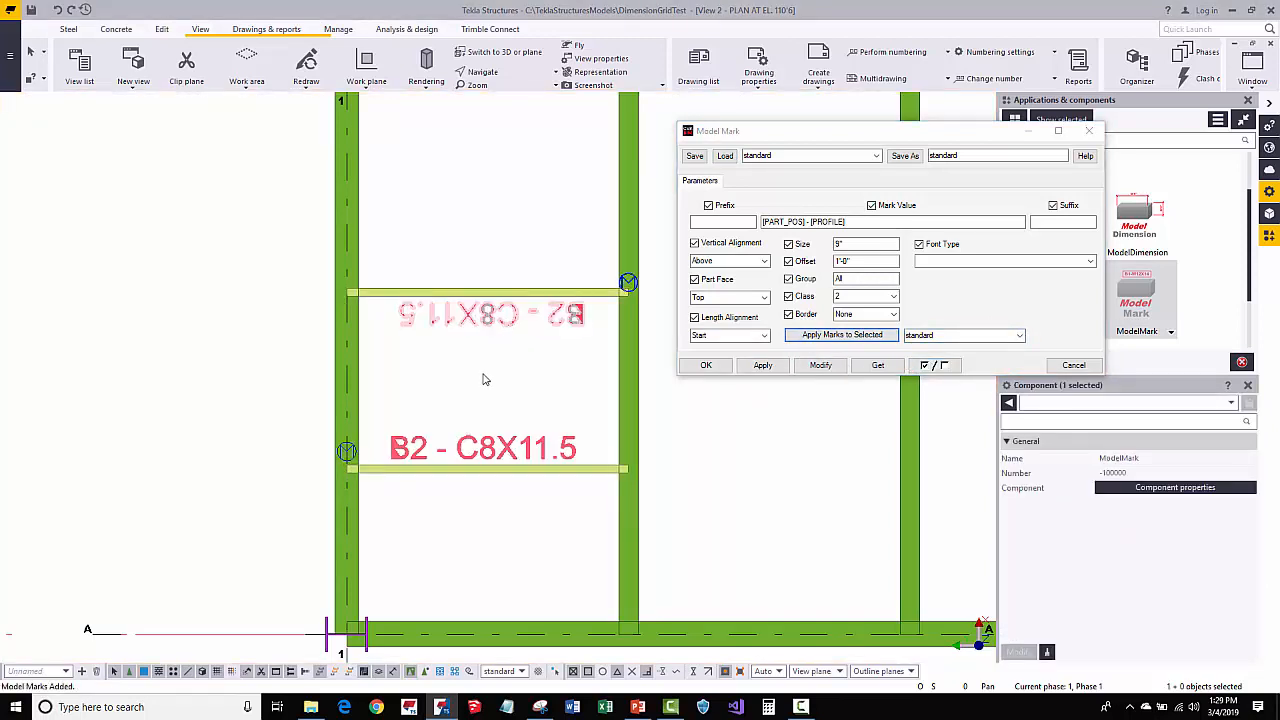
scroll(525, 384, "up", 2)
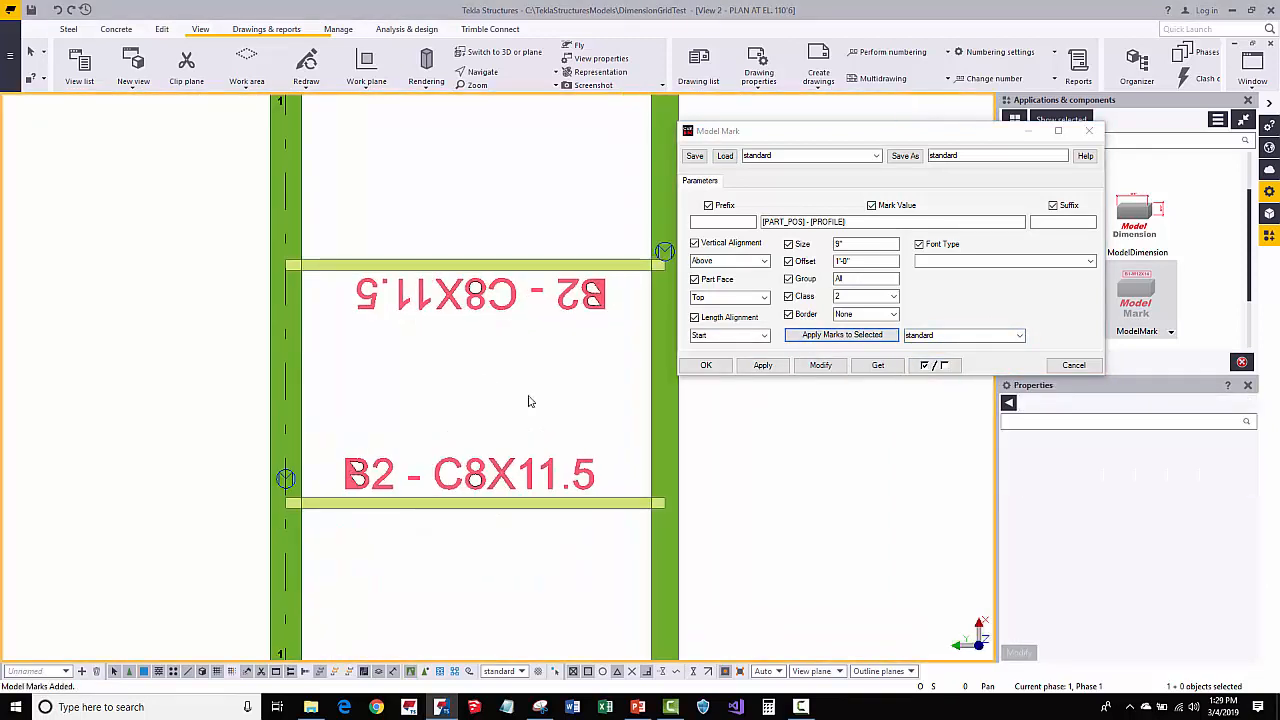
Delete the B2 - C8X11.5 marks from both short beams
left_click(483, 302)
key("Delete")
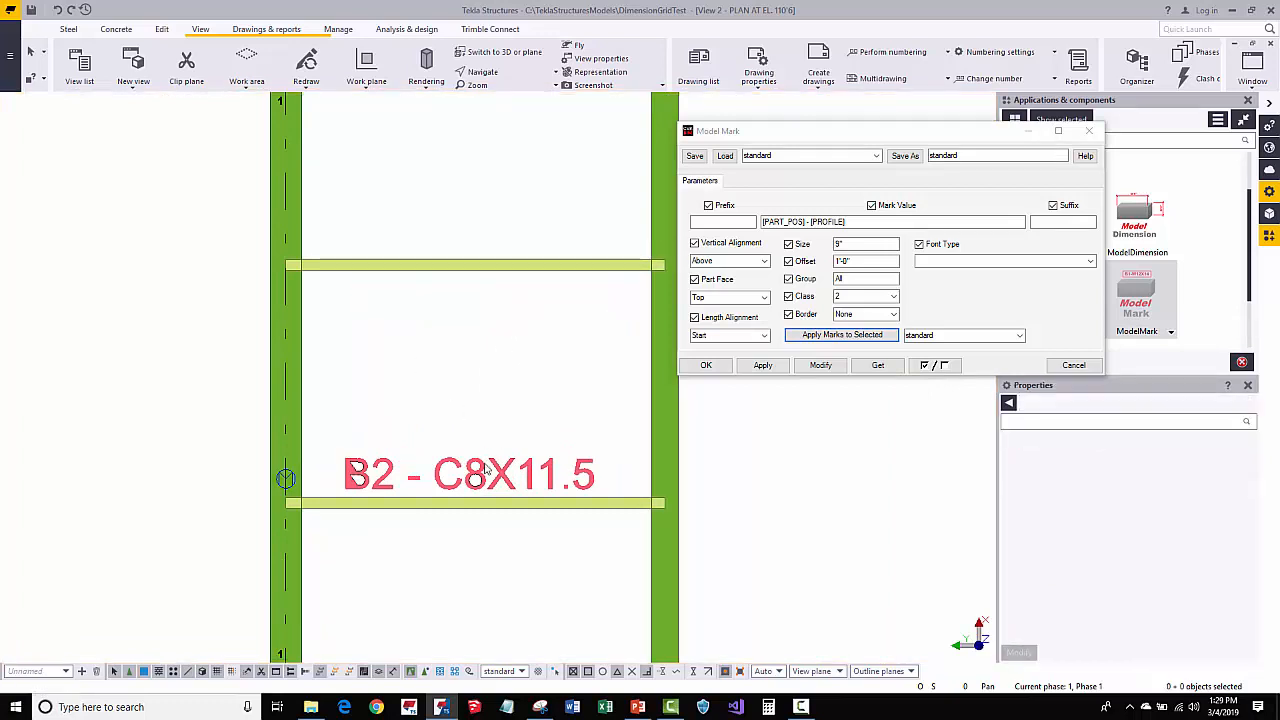
left_click(487, 469)
key("Delete")
left_click_drag(529, 221, 469, 551)
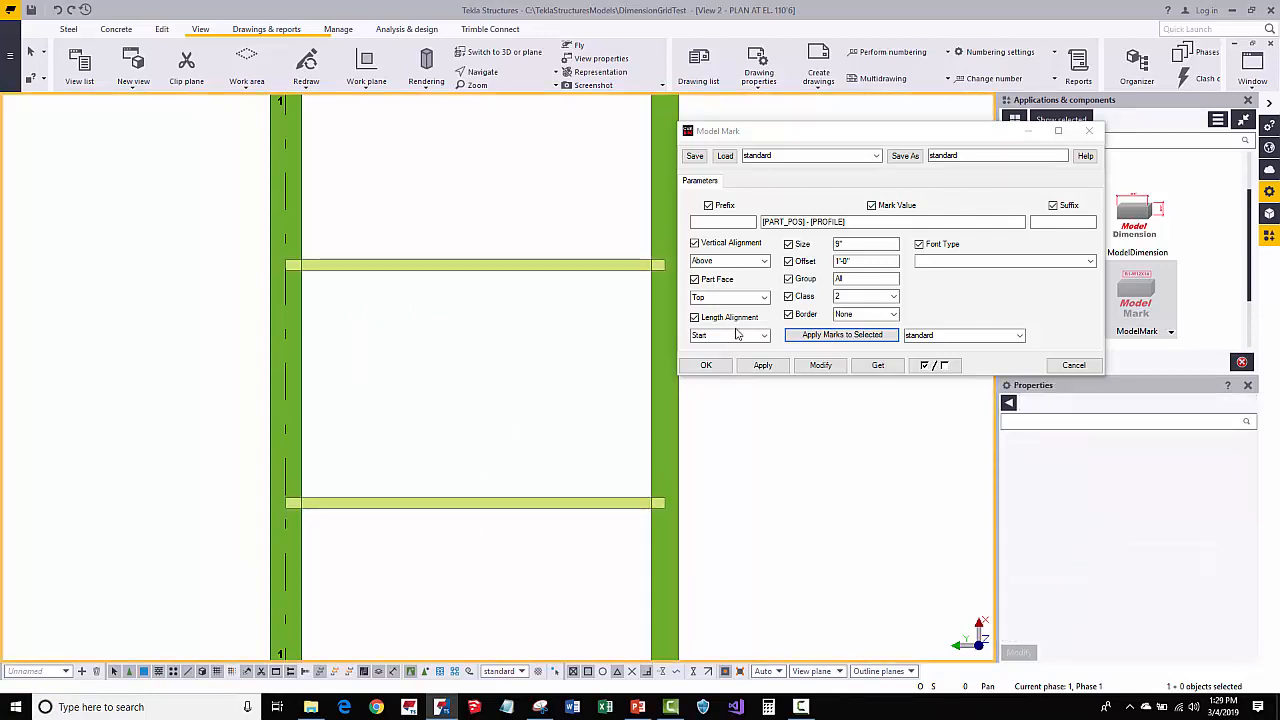
Set the mark's part face to Plan and place a ModelMark on the upper C8X11.5 beam
left_click(764, 298)
left_click(730, 328)
left_click(763, 366)
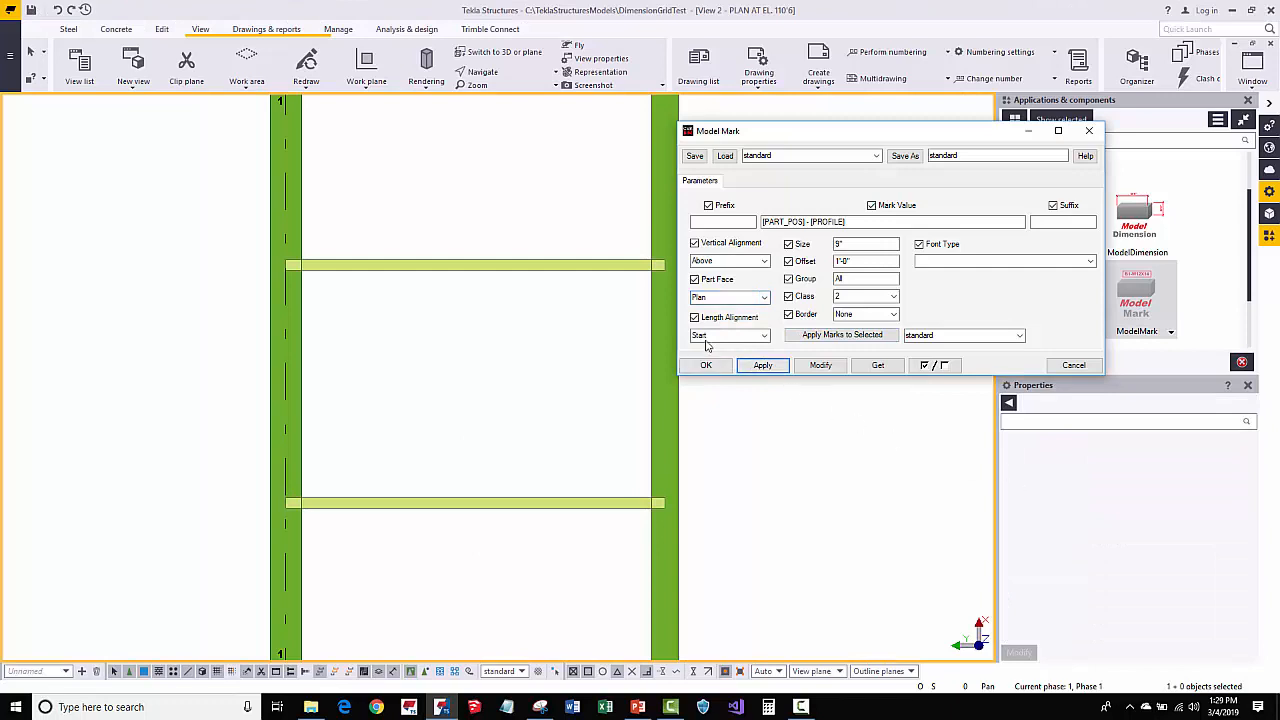
left_click(611, 267)
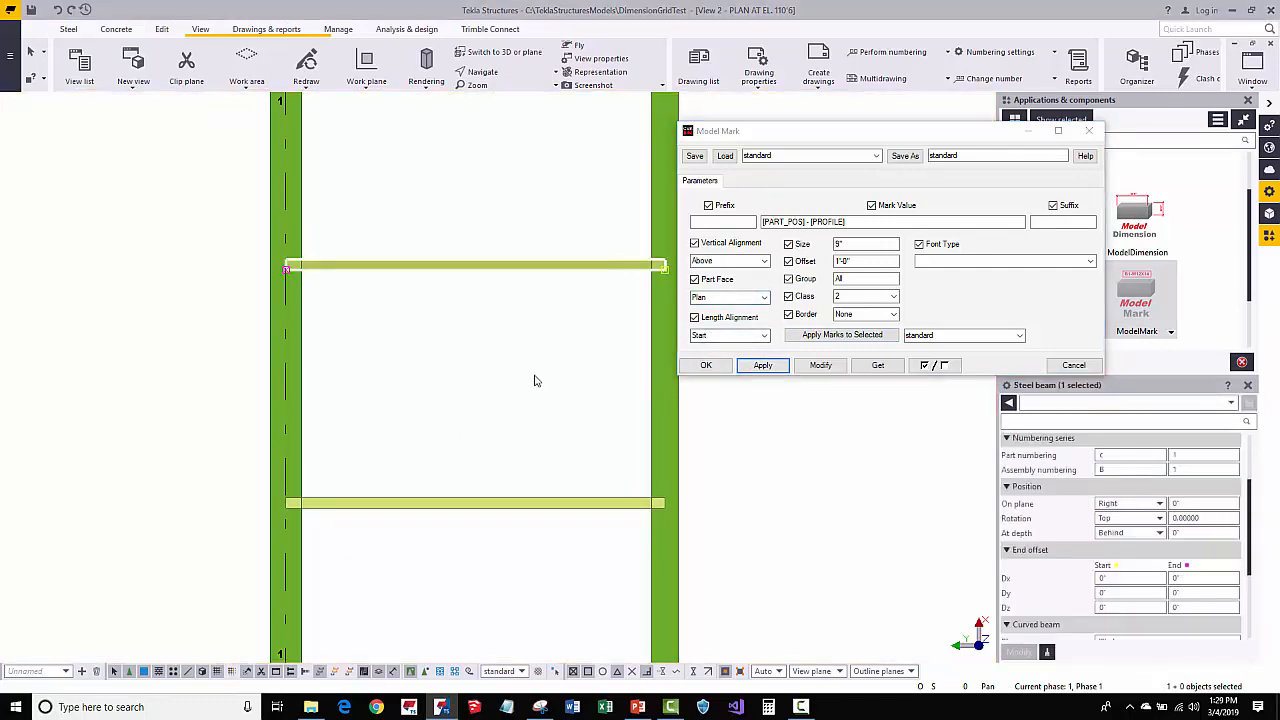
left_click_drag(947, 130, 928, 124)
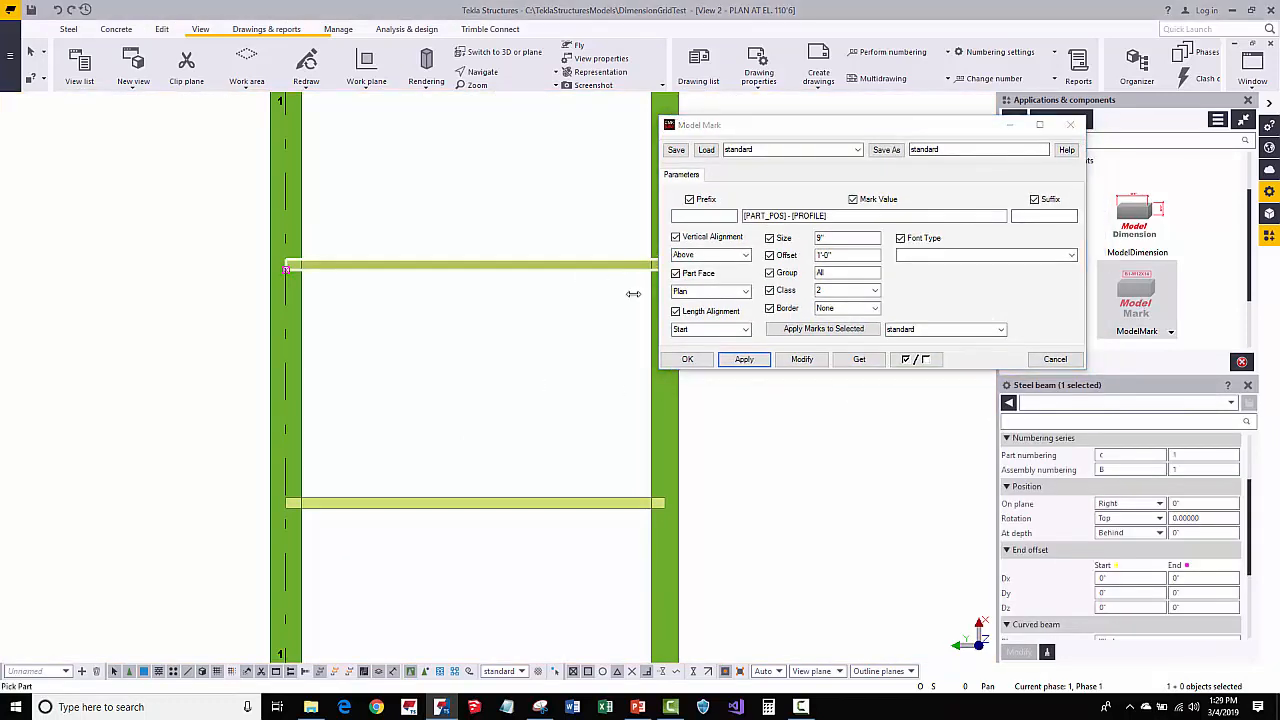
scroll(424, 354, "down", 2)
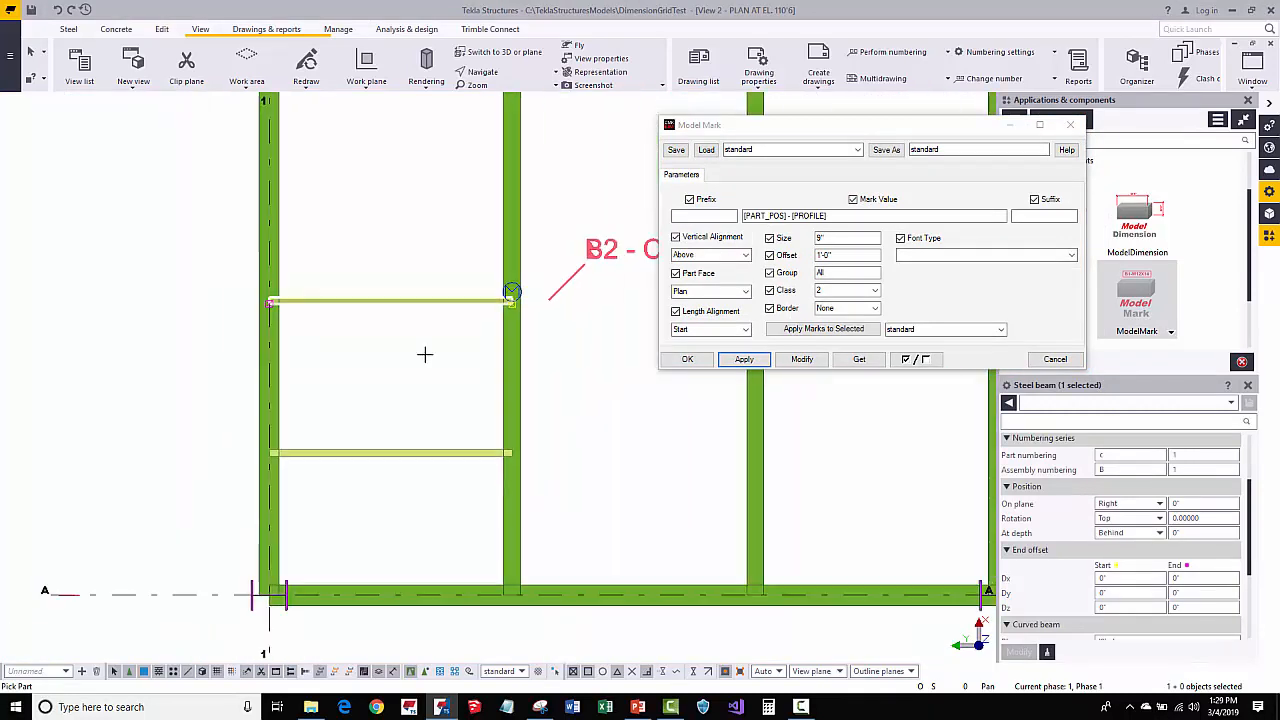
scroll(456, 349, "up", 2)
right_click(457, 349)
left_click(466, 360)
Examine the upper beam's start and end handles relative to its mark and compare them with the lower beam
middle_click_drag(509, 325, 481, 352)
left_click(430, 287)
left_click(482, 342)
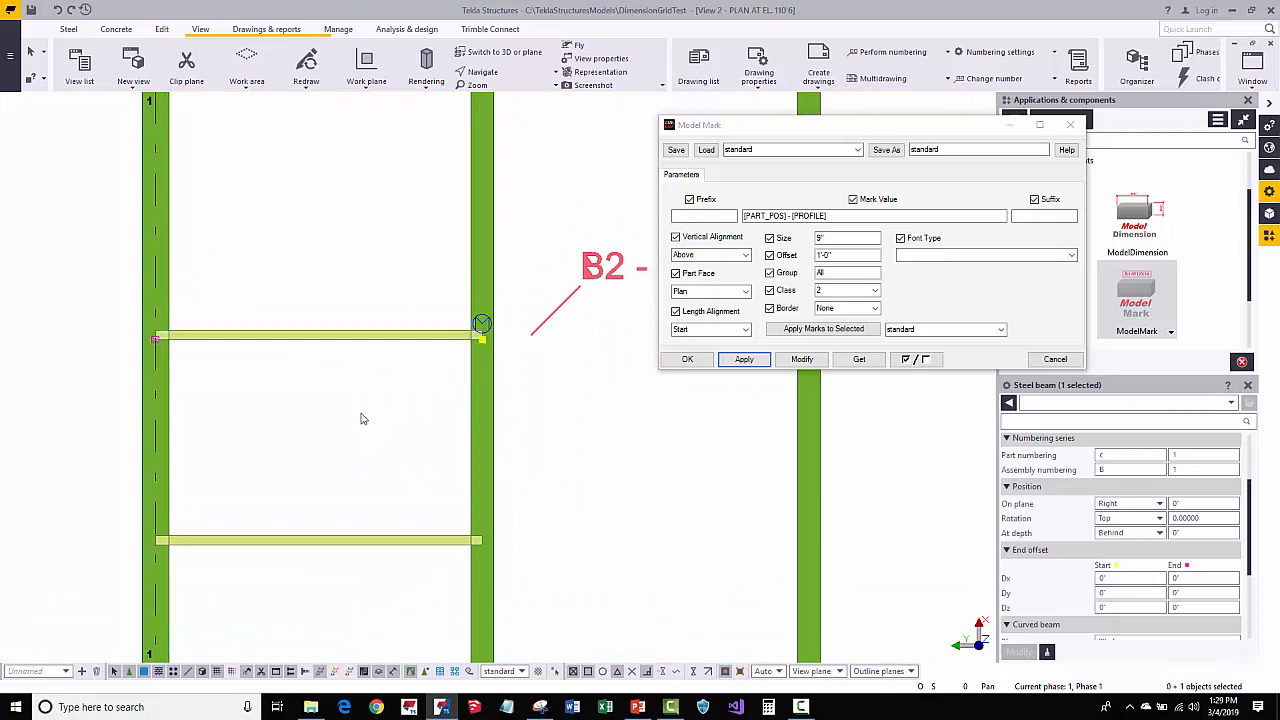
left_click(344, 540)
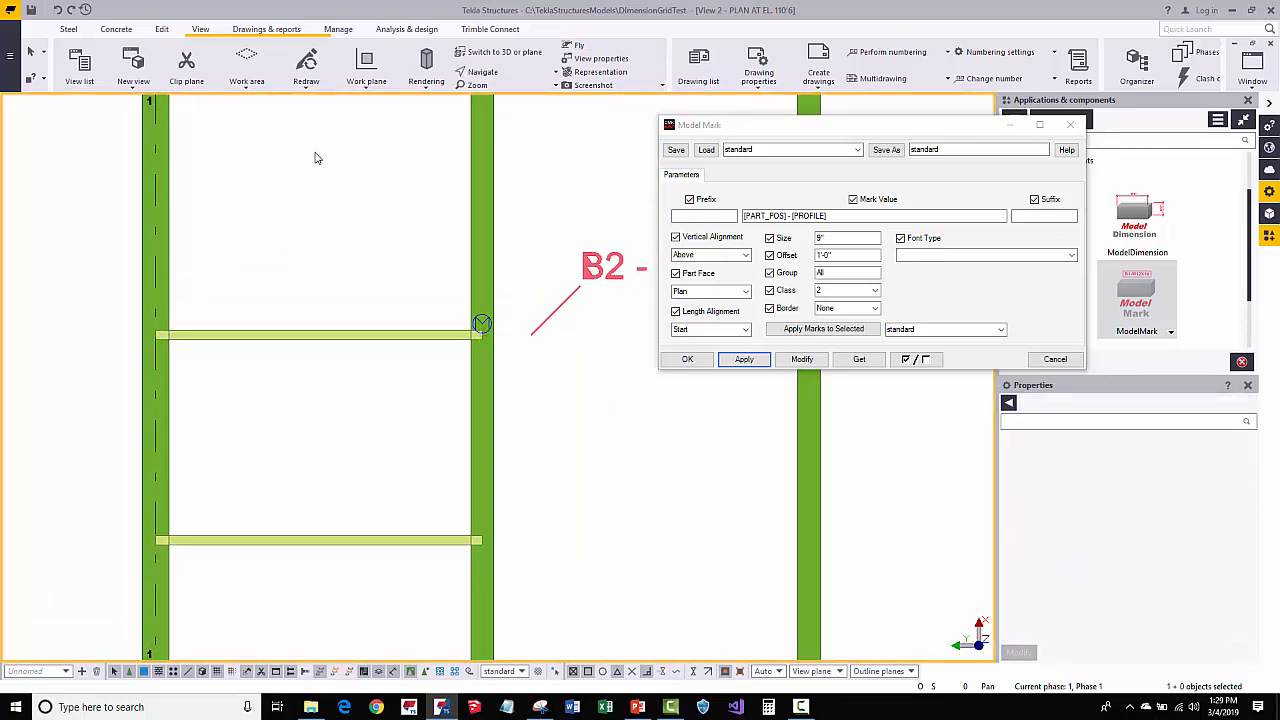
left_click(370, 337)
left_click(339, 391)
left_click(435, 342)
left_click(575, 399)
middle_click_drag(575, 399, 517, 420)
Modify the upper beam's mark to use an offset of -1'-0"
double_click(547, 293)
double_click(830, 255)
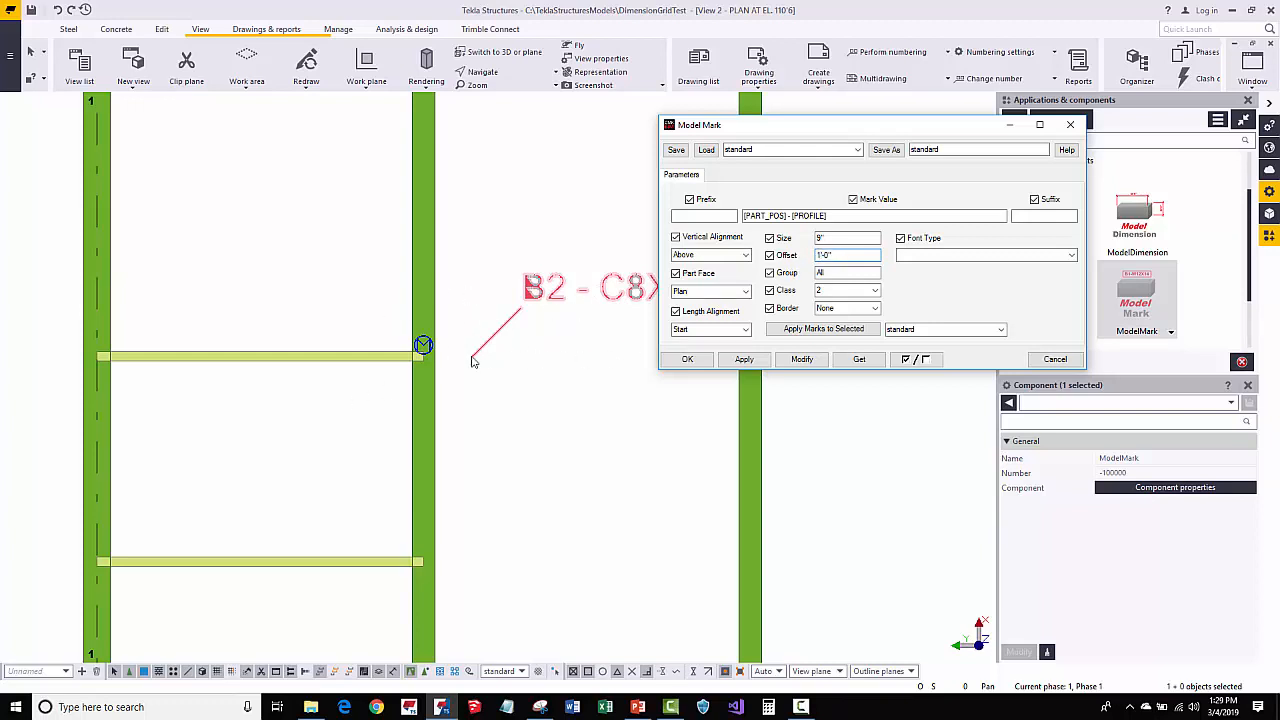
left_click(537, 390)
left_click(500, 329)
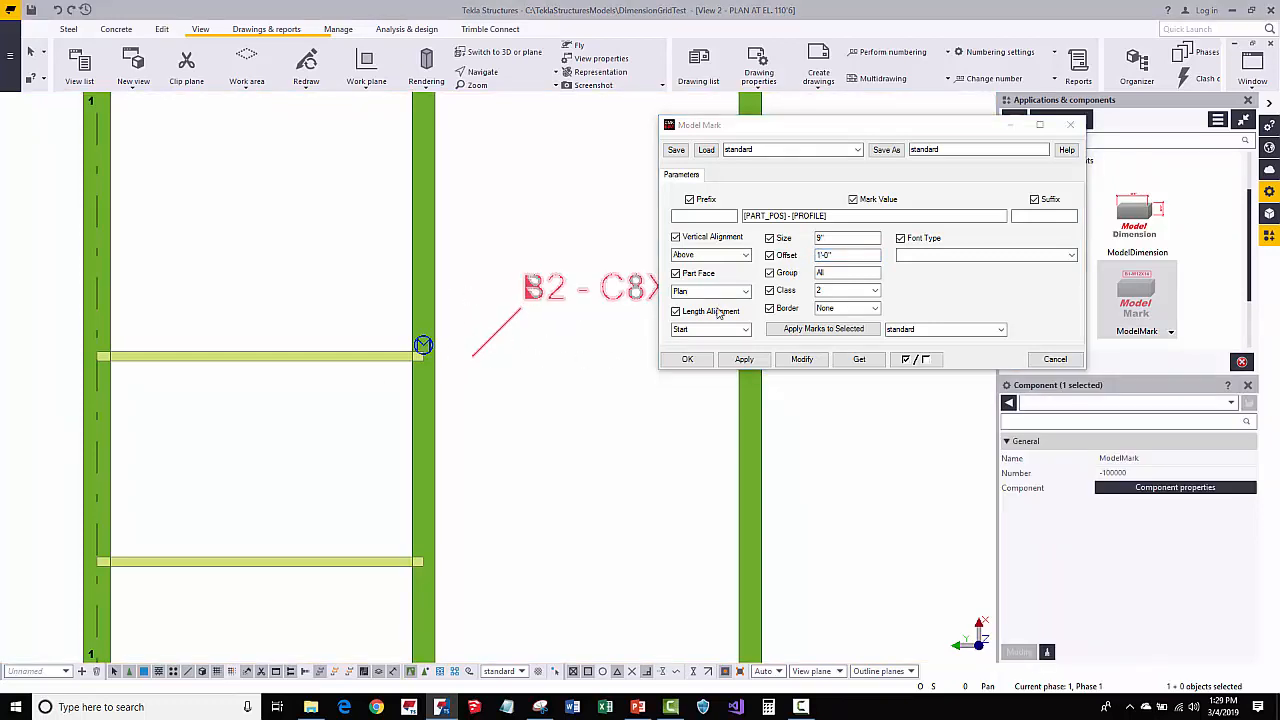
left_click(819, 256)
type("-")
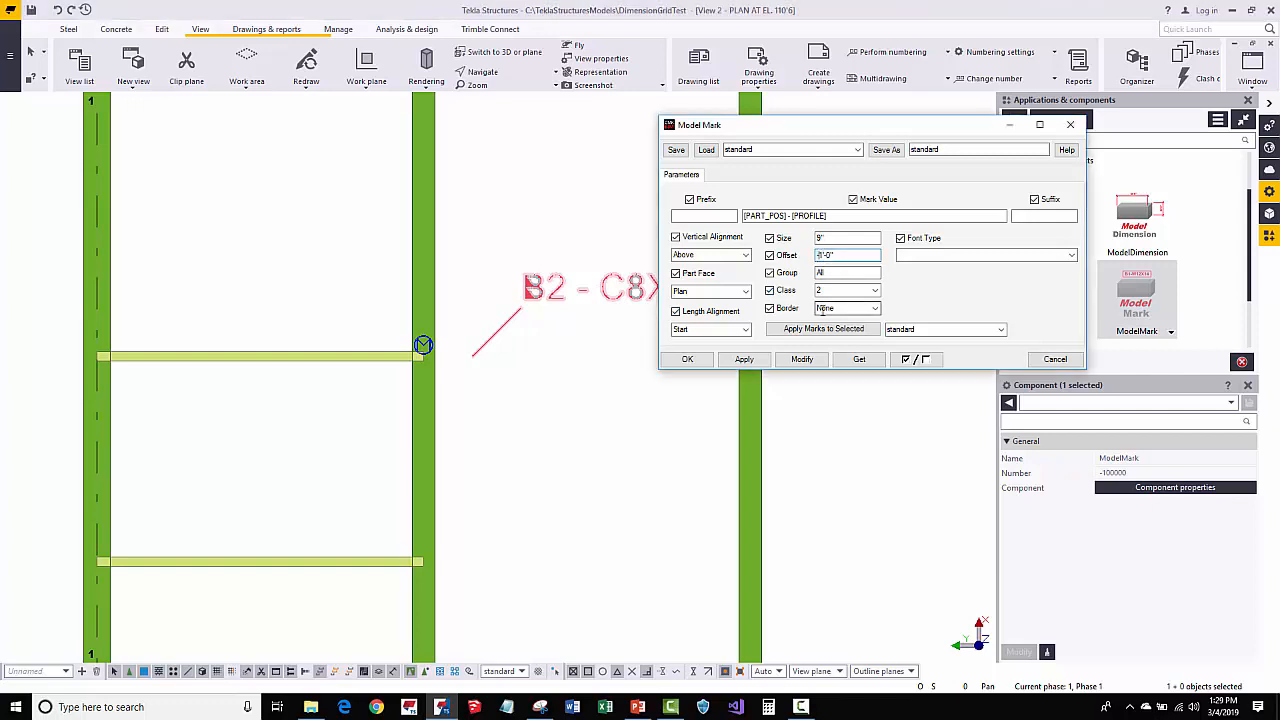
left_click(802, 359)
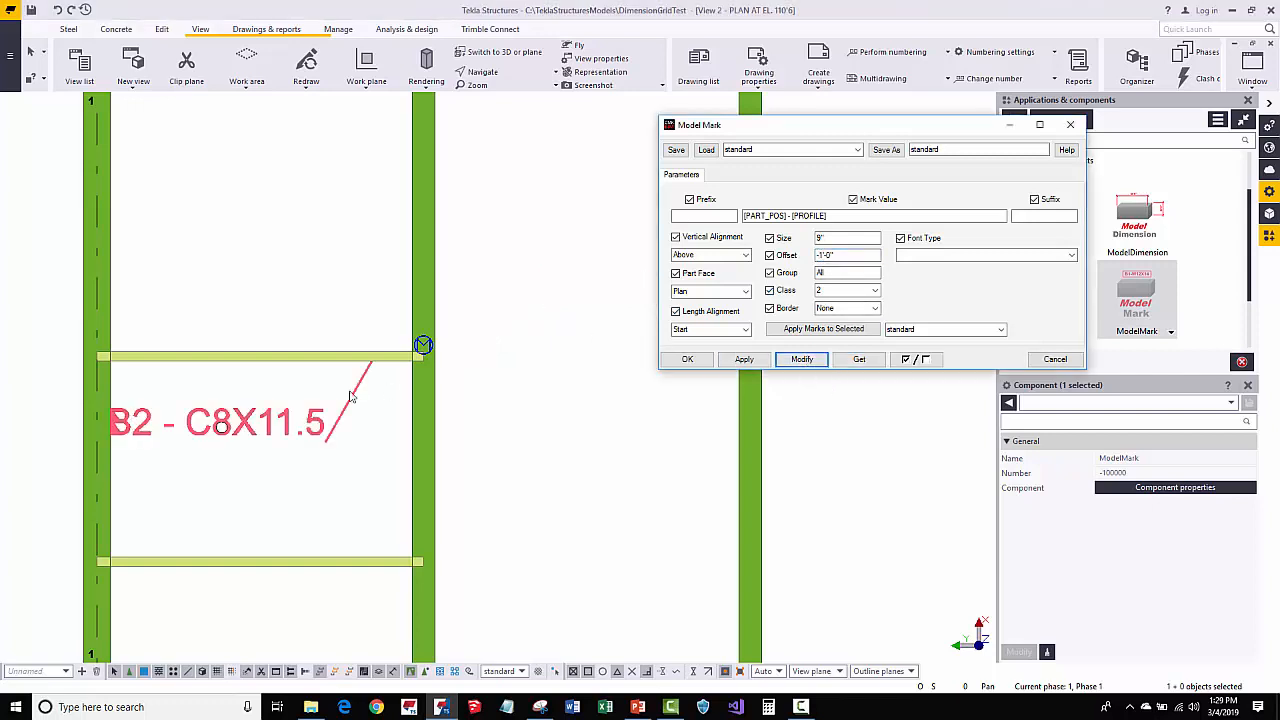
Examine the upper mark's leader position and the length alignment setting, then inspect the lower C8X11.5 beam
middle_click_drag(342, 462, 412, 433)
left_click(418, 381)
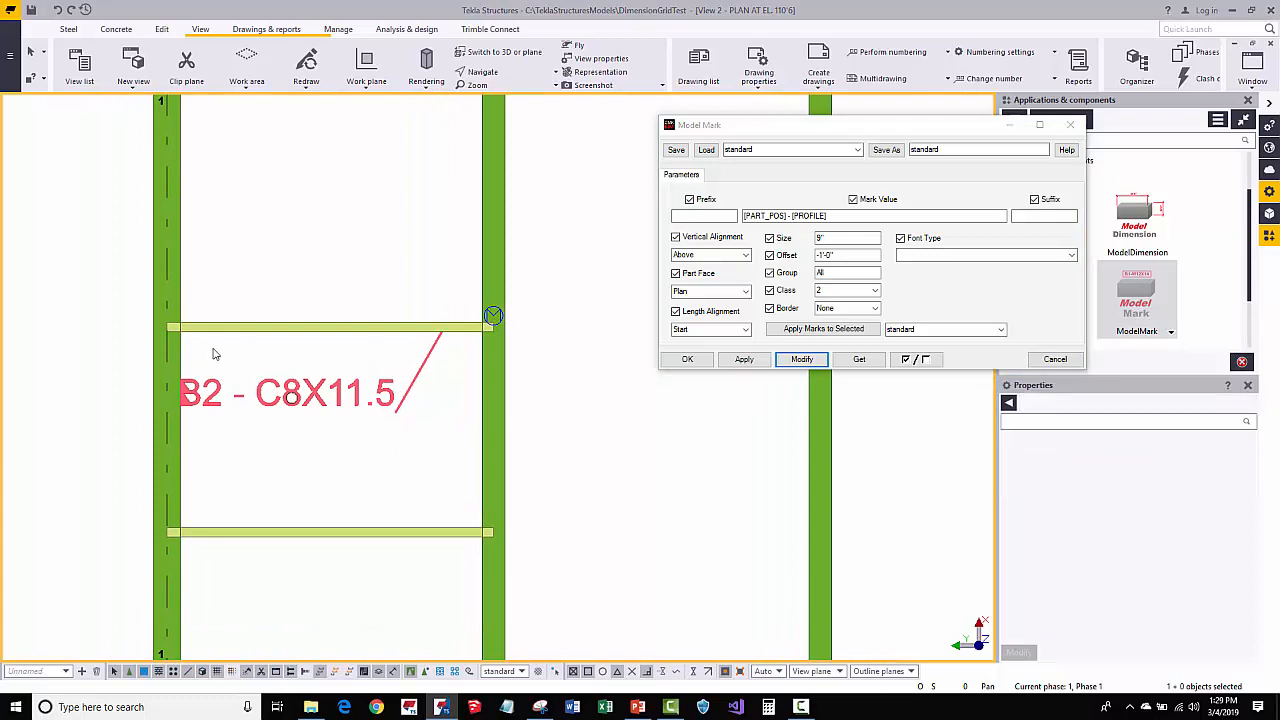
left_click(455, 328)
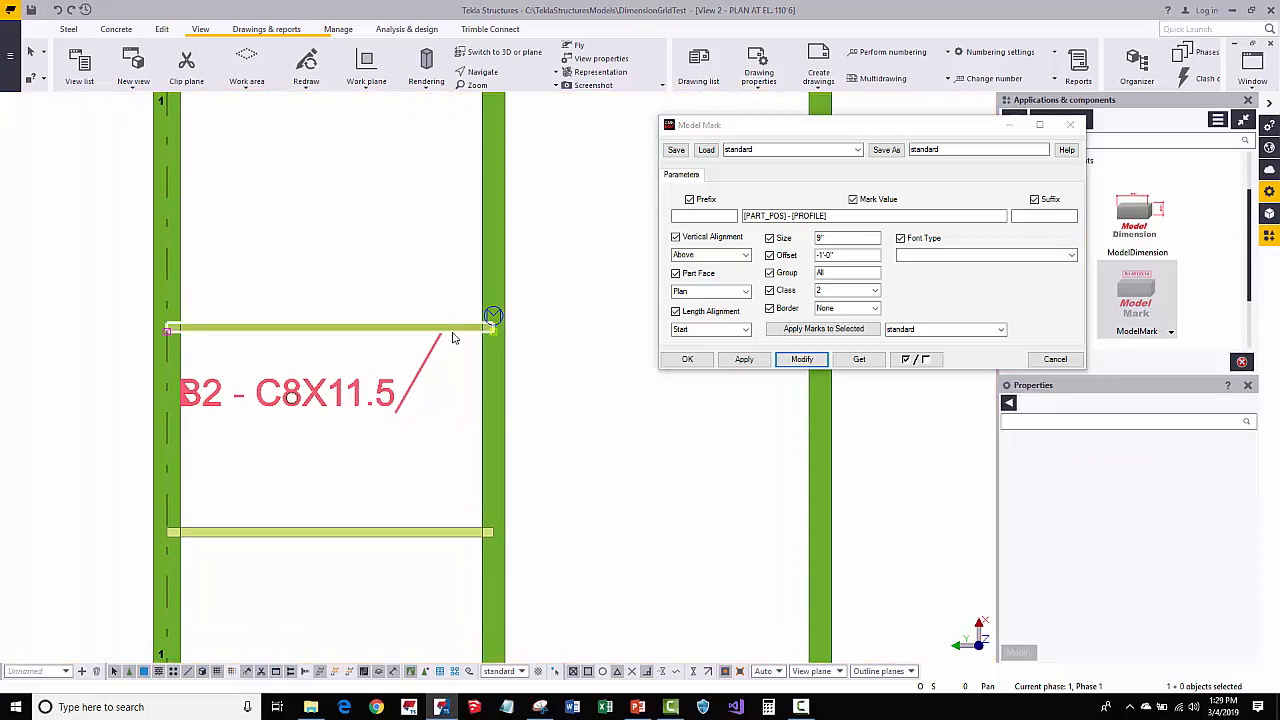
left_click(748, 329)
left_click(748, 329)
left_click(455, 383)
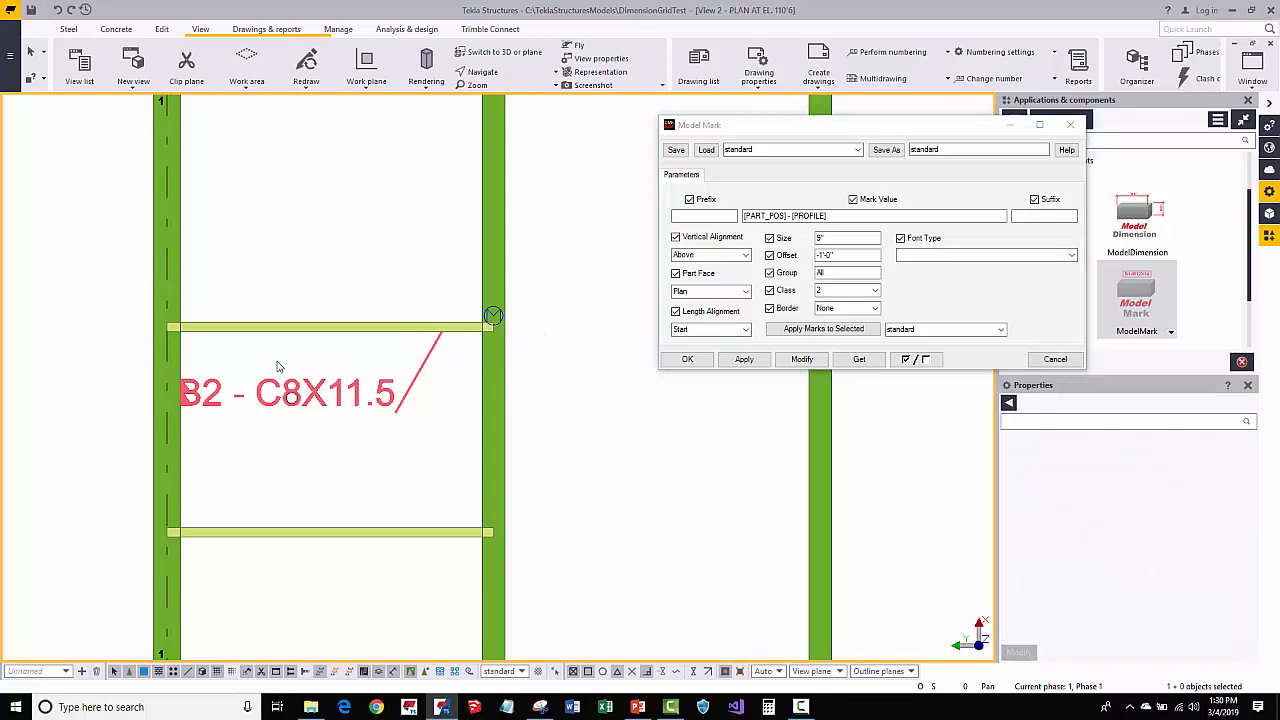
middle_click_drag(428, 542, 483, 425)
left_click(479, 412)
left_click(314, 424)
left_click(236, 412)
left_click(451, 366)
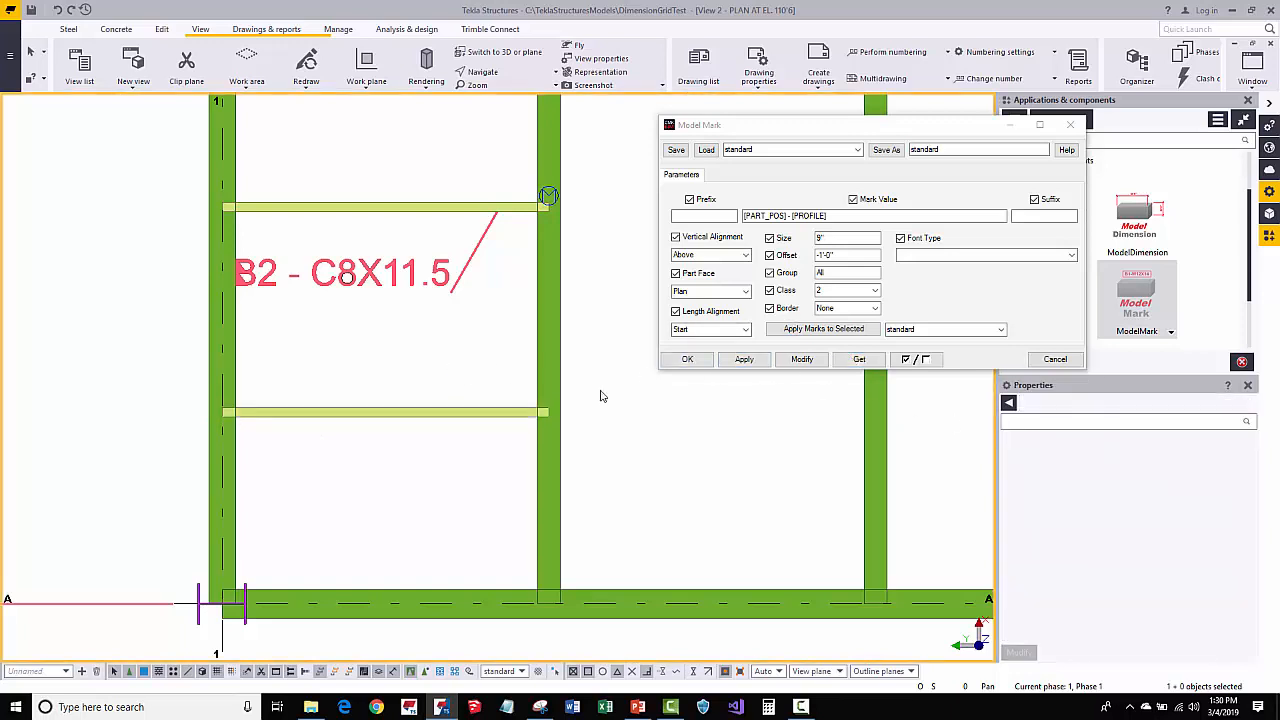
Set the mark offset to 9" and place a ModelMark on the lower C8X11.5 beam
left_click_drag(842, 256, 795, 260)
type("9")
left_click(741, 360)
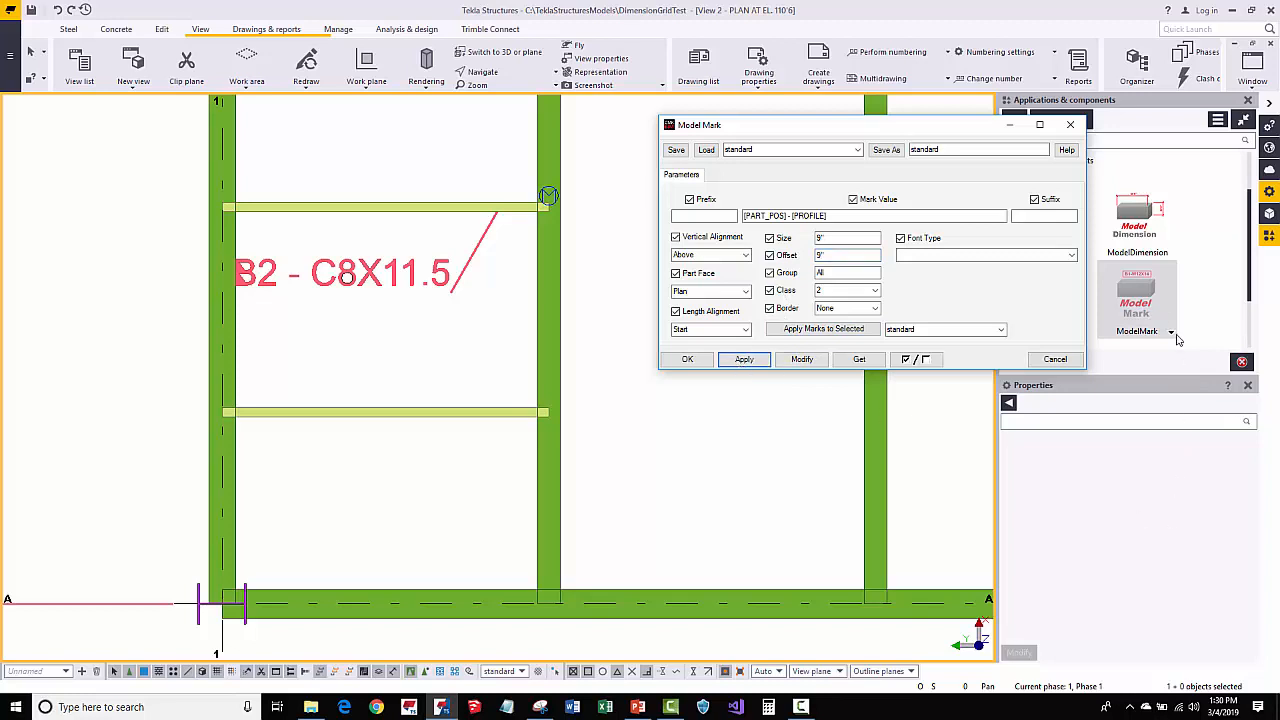
left_click(1125, 290)
left_click(419, 412)
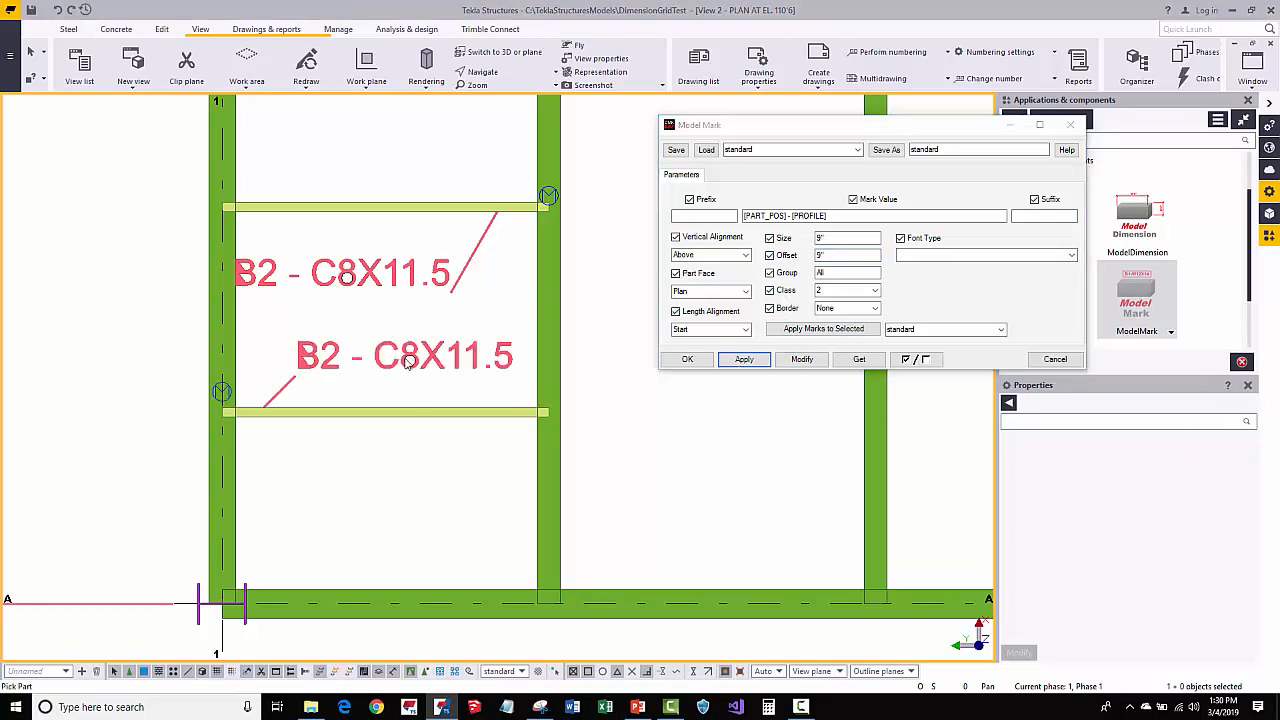
right_click(424, 393)
left_click(434, 404)
middle_click_drag(380, 364, 385, 389)
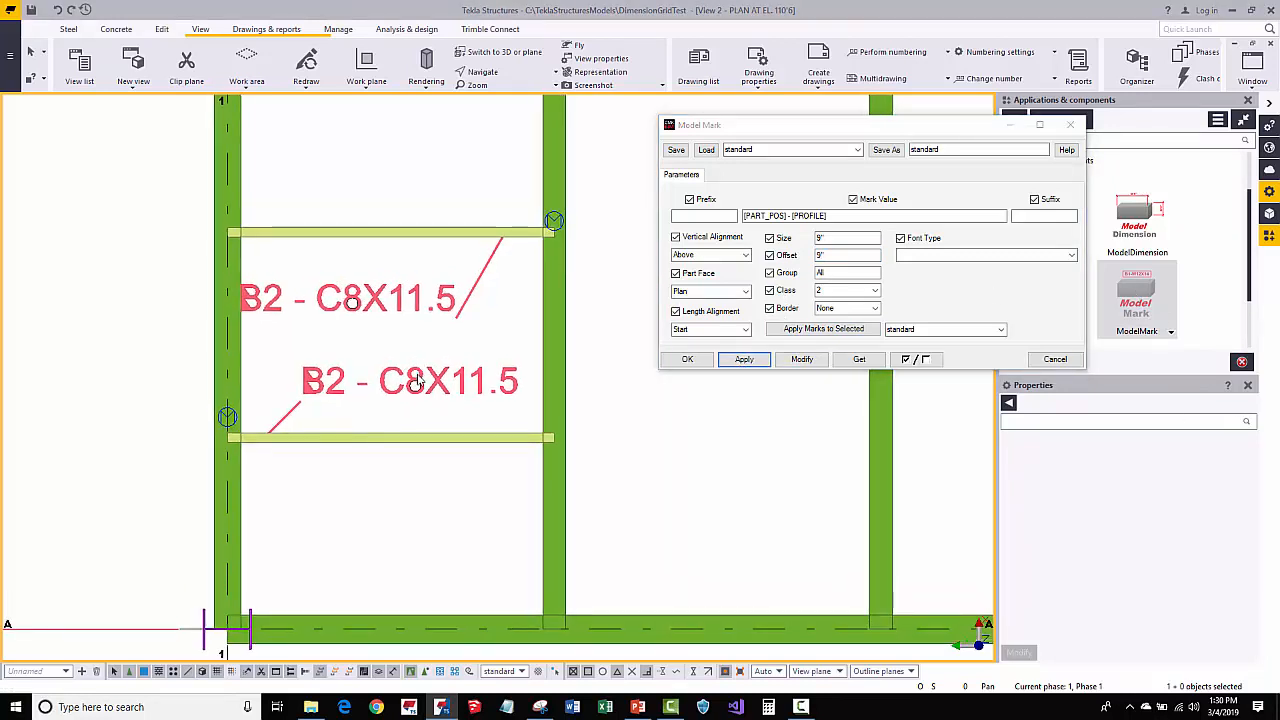
Open the lower beam mark's properties and compare its position with the upper beam's mark
double_click(418, 374)
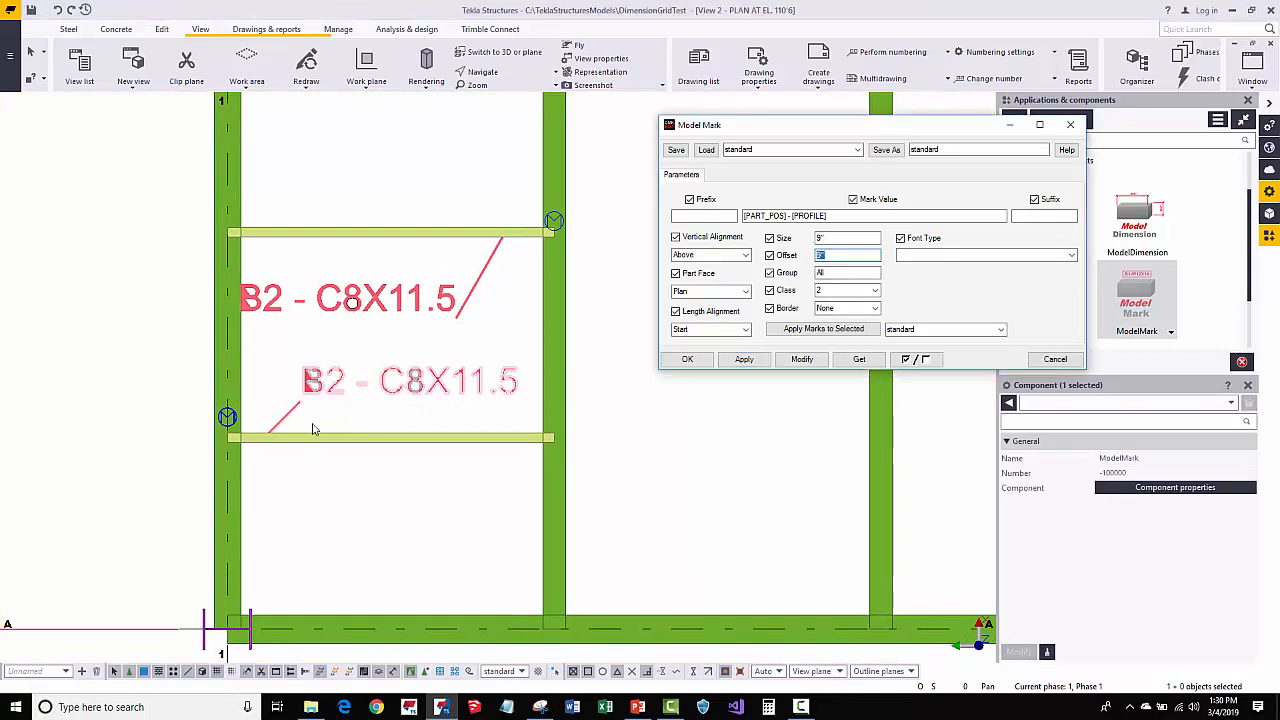
left_click(322, 506)
middle_click_drag(346, 281, 338, 331)
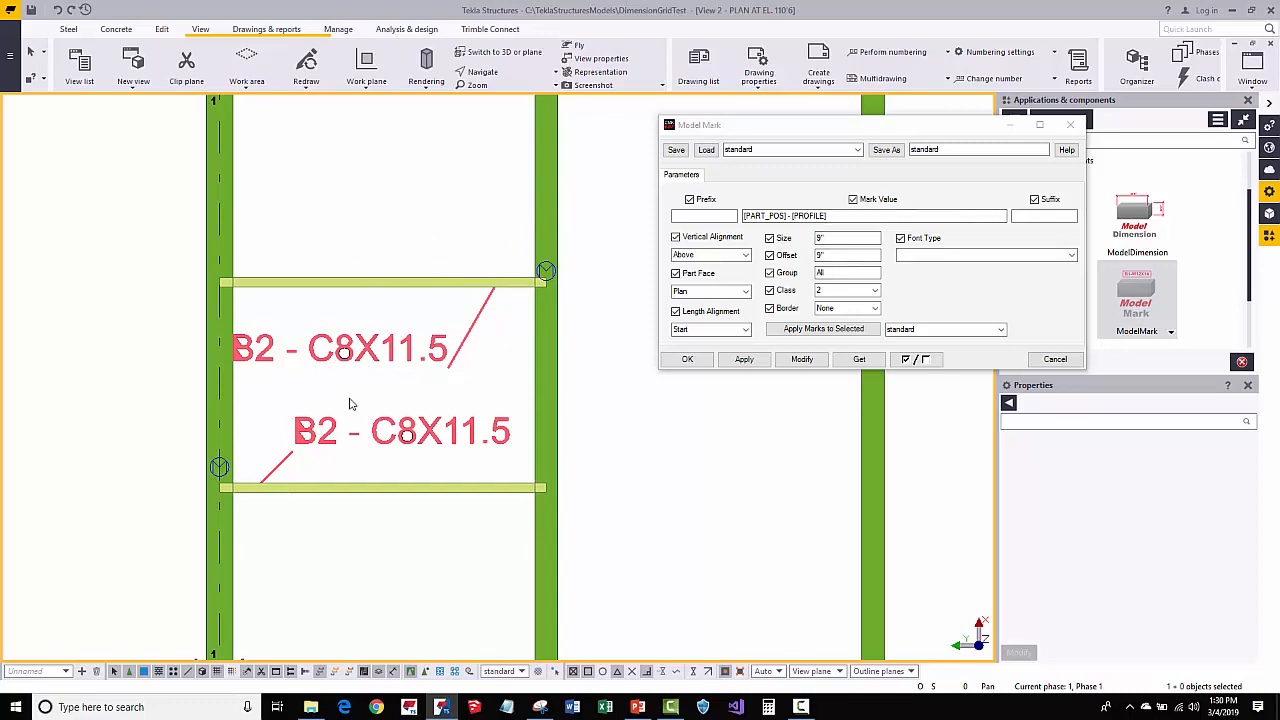
Change only the part face of both C8X11.5 beam marks to Plan Aligned
left_click(408, 441)
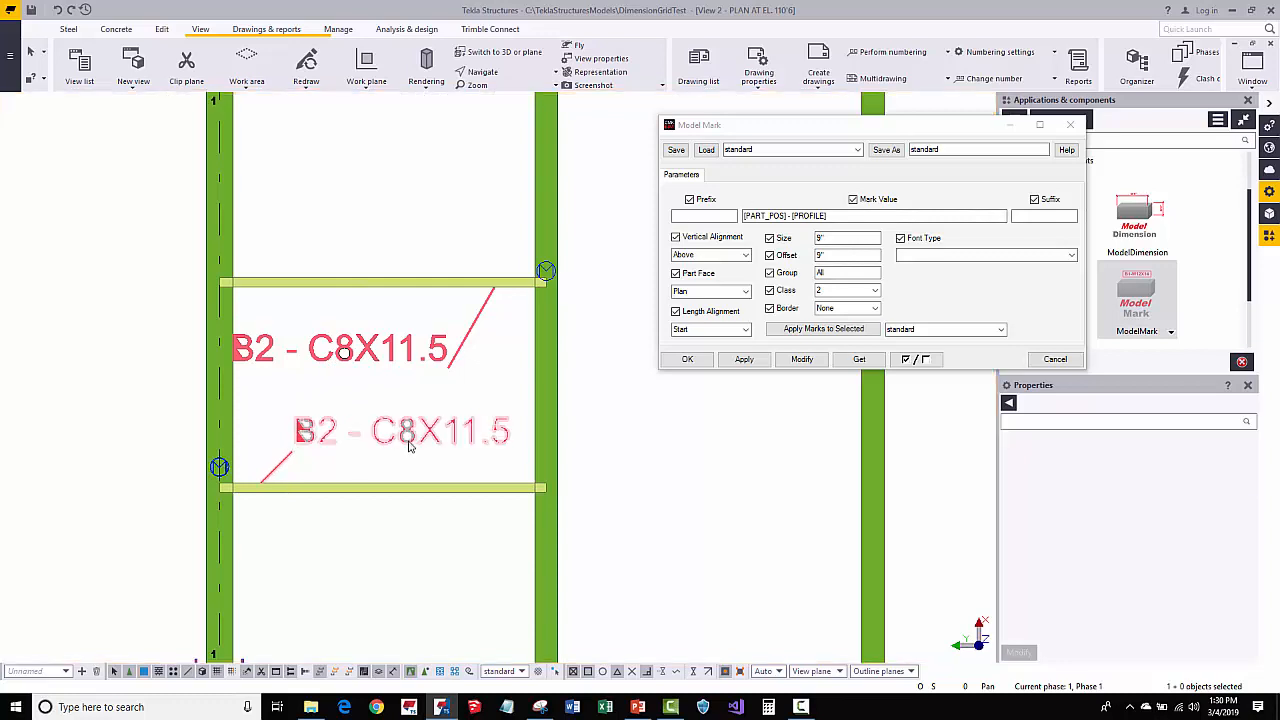
left_click(364, 336, "ctrl")
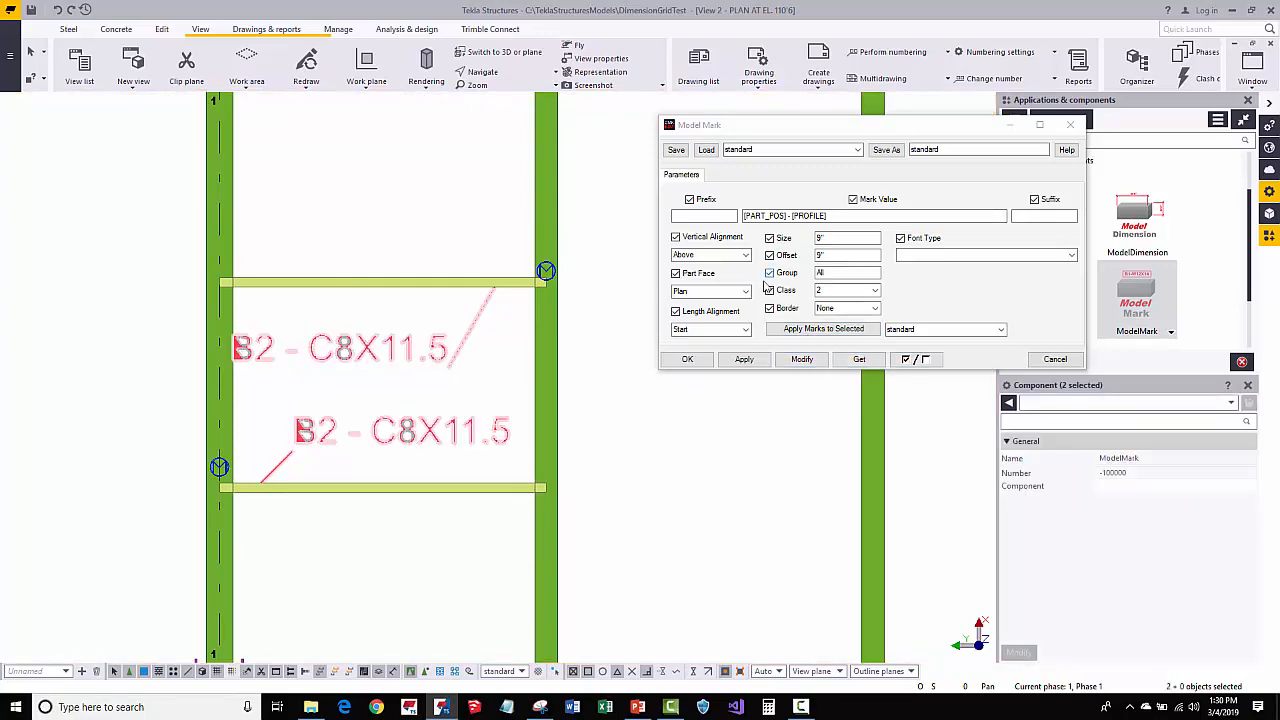
left_click(905, 360)
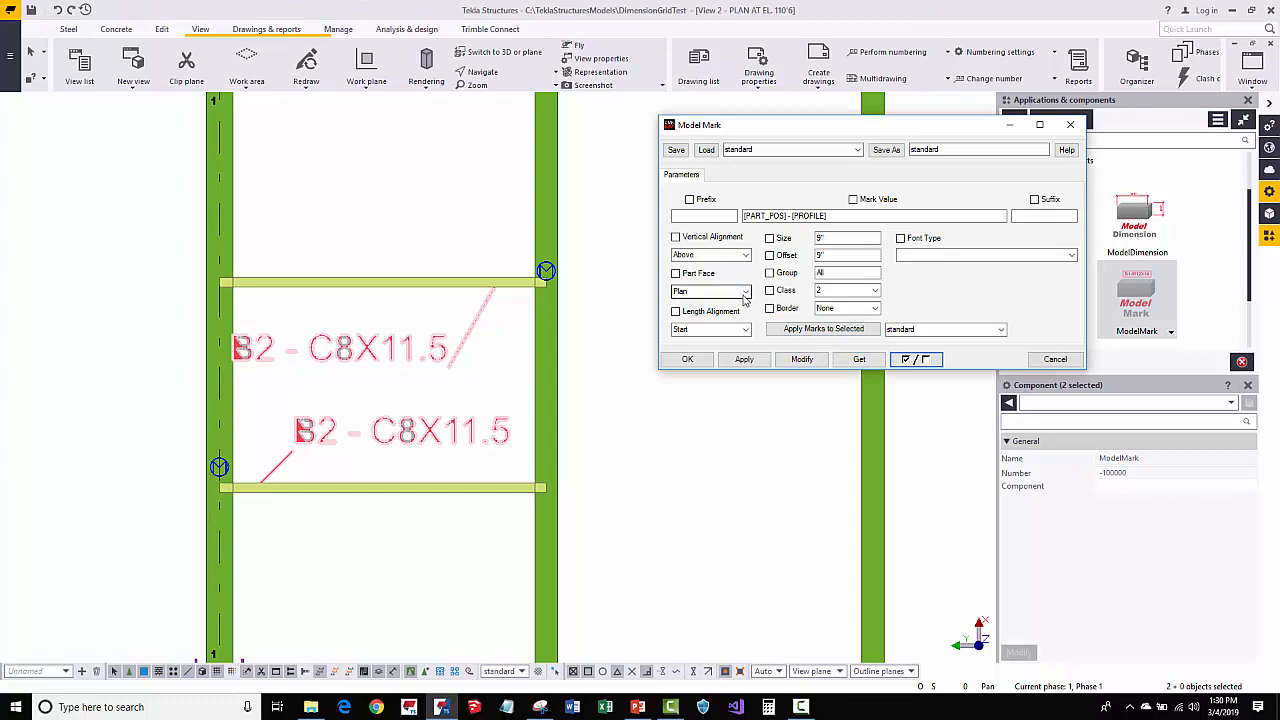
left_click(745, 291)
left_click(700, 330)
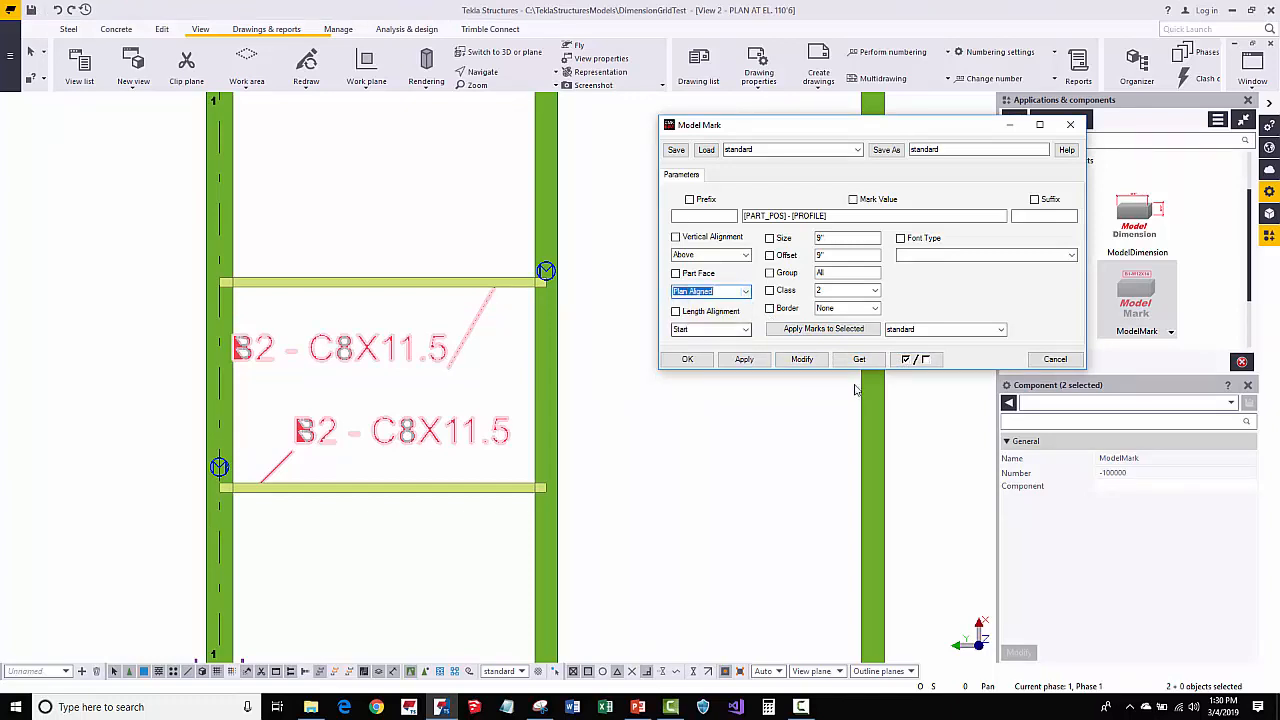
left_click(805, 360)
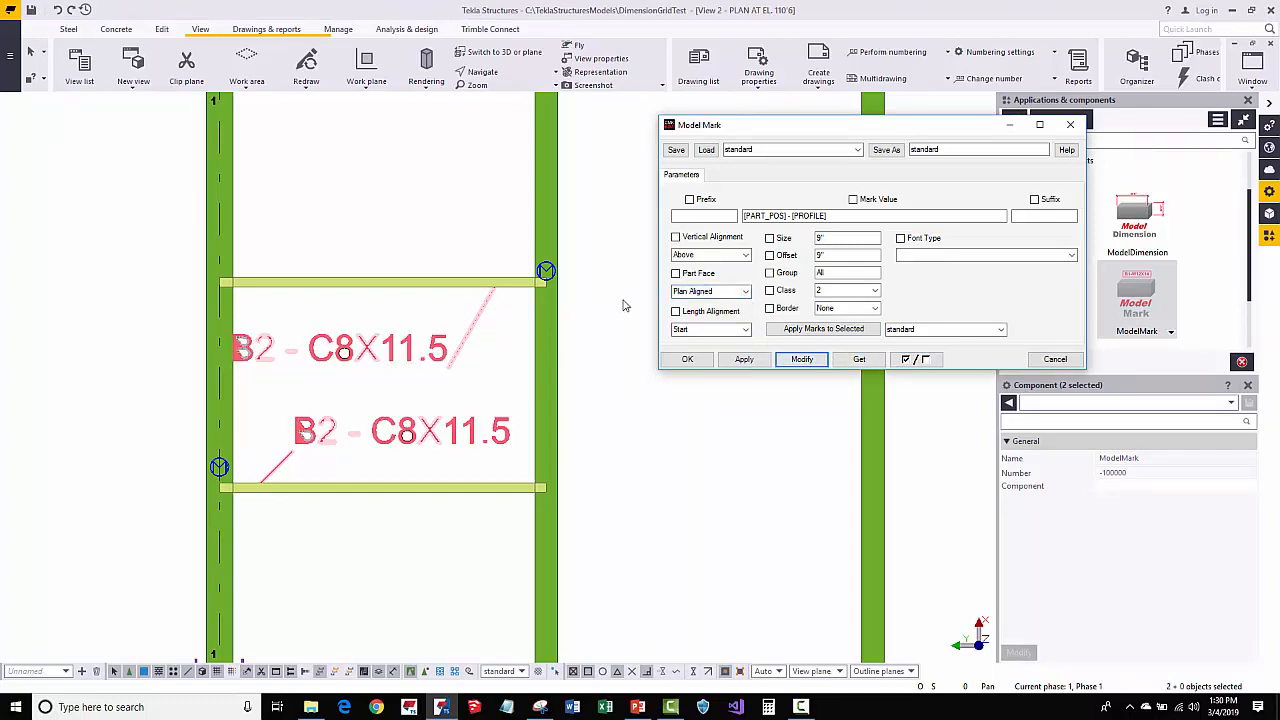
left_click(675, 273)
left_click(801, 359)
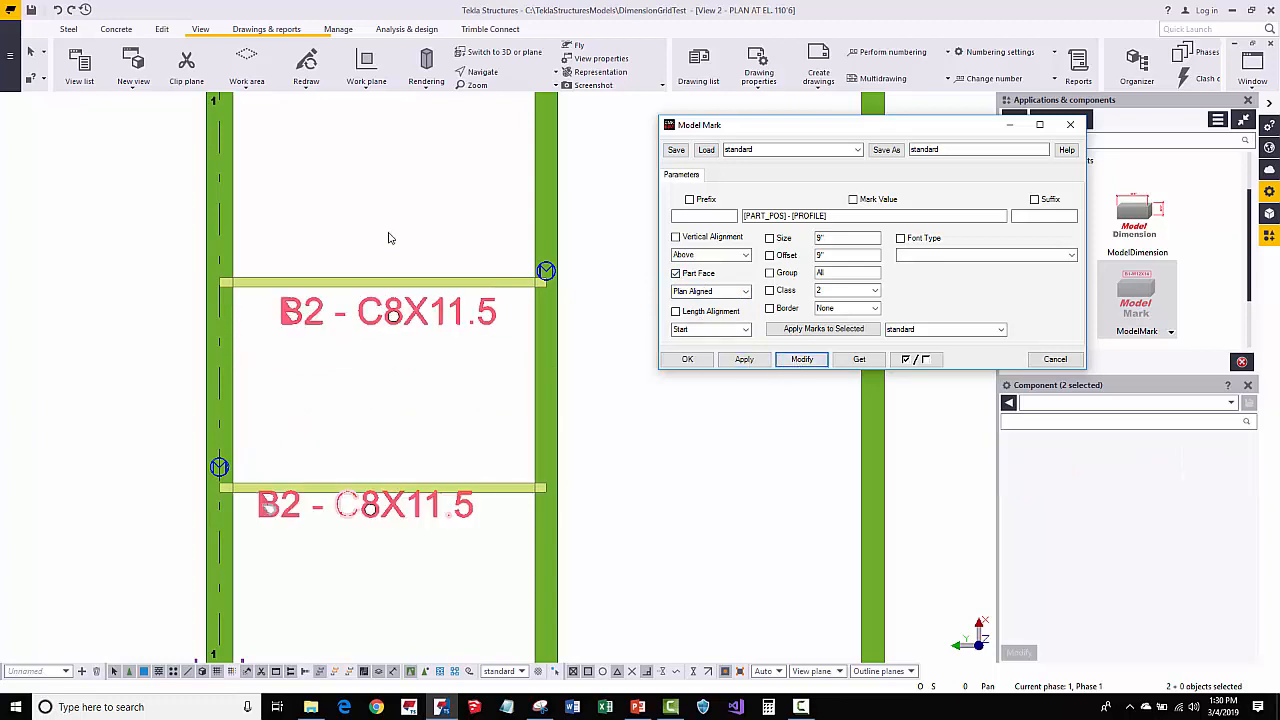
left_click(390, 238)
Modify the lower C8X11.5 beam's mark to use an offset of 1'-0"
left_click(350, 505)
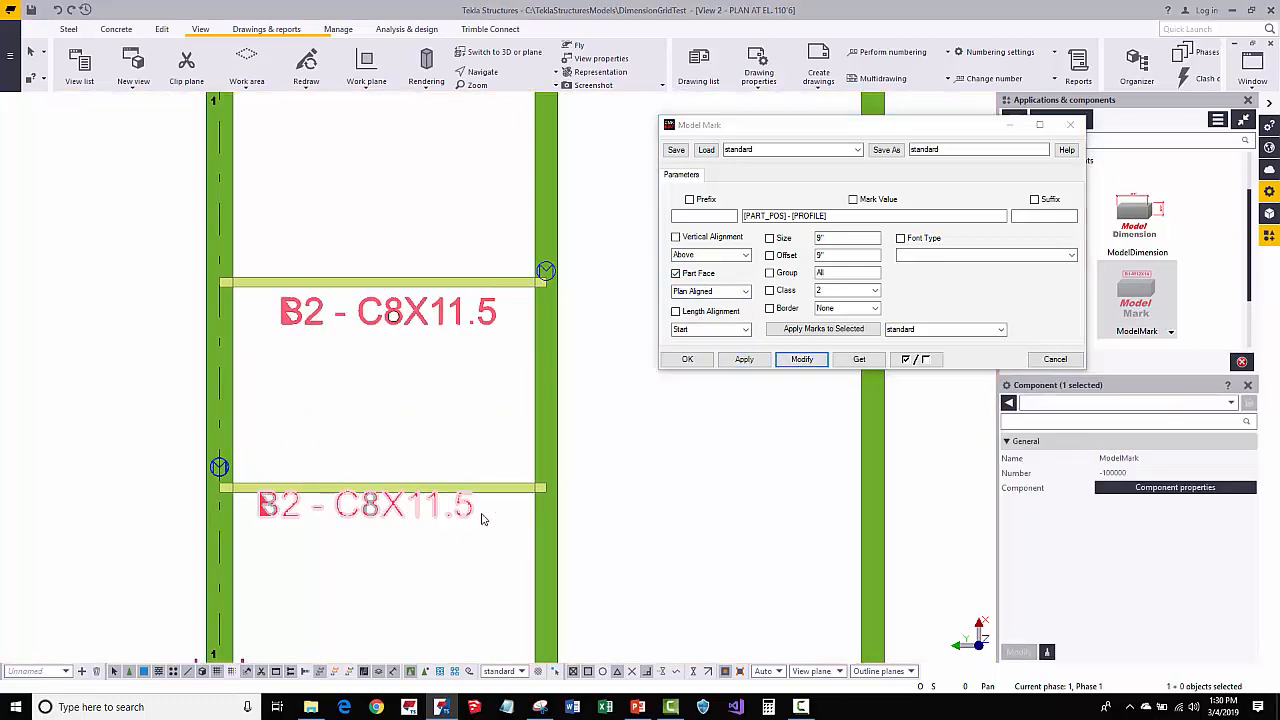
left_click(508, 490)
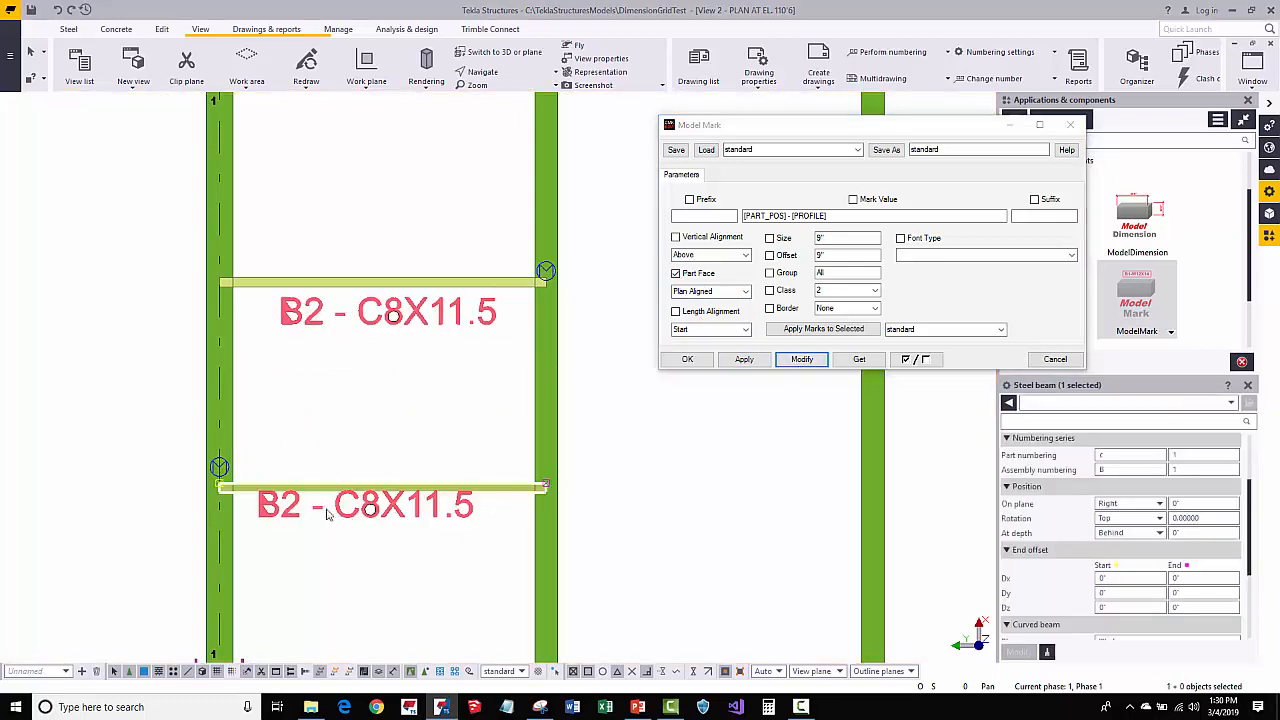
left_click(286, 505)
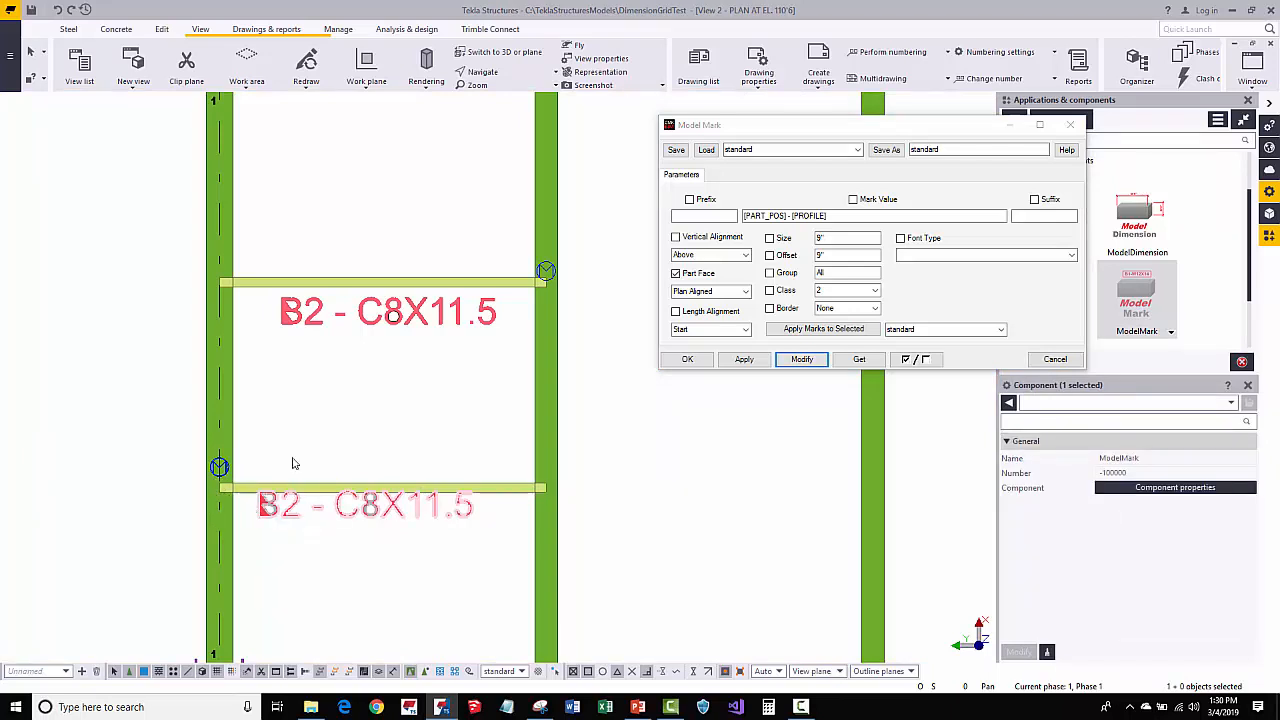
left_click(295, 525)
left_click(288, 512)
double_click(846, 256)
type("1'-0\"")
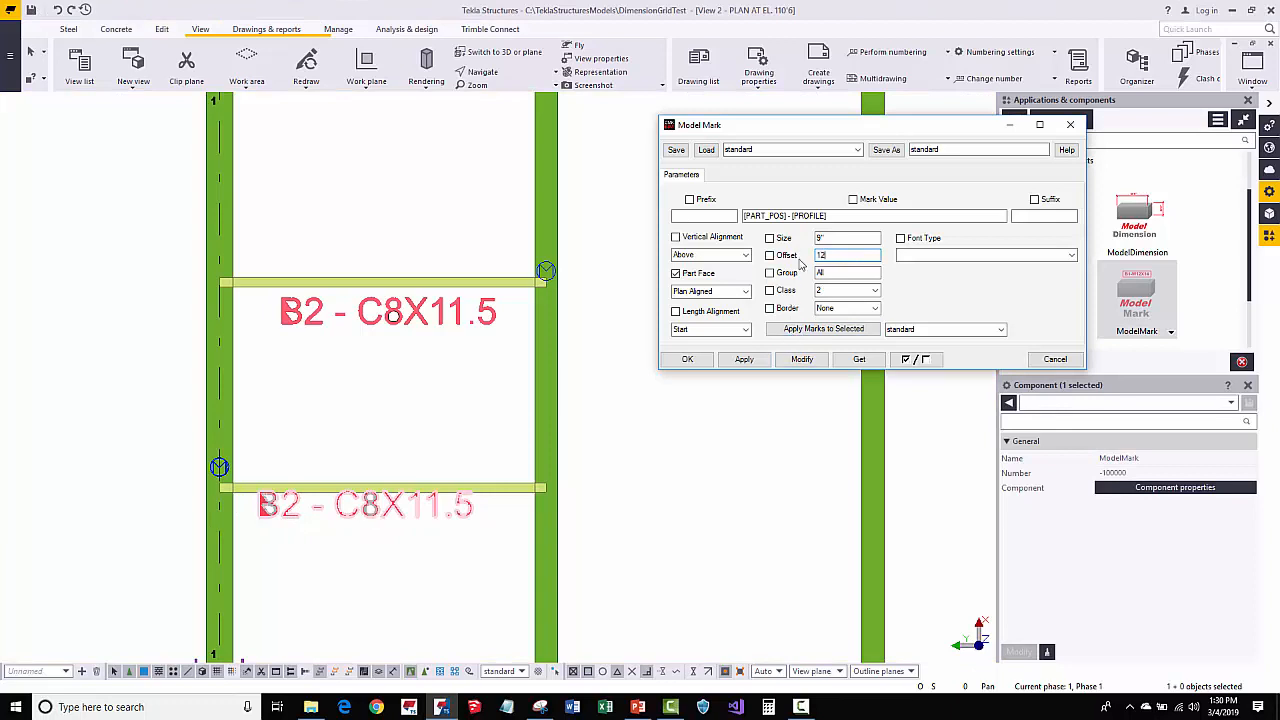
left_click(802, 359)
left_click(412, 408)
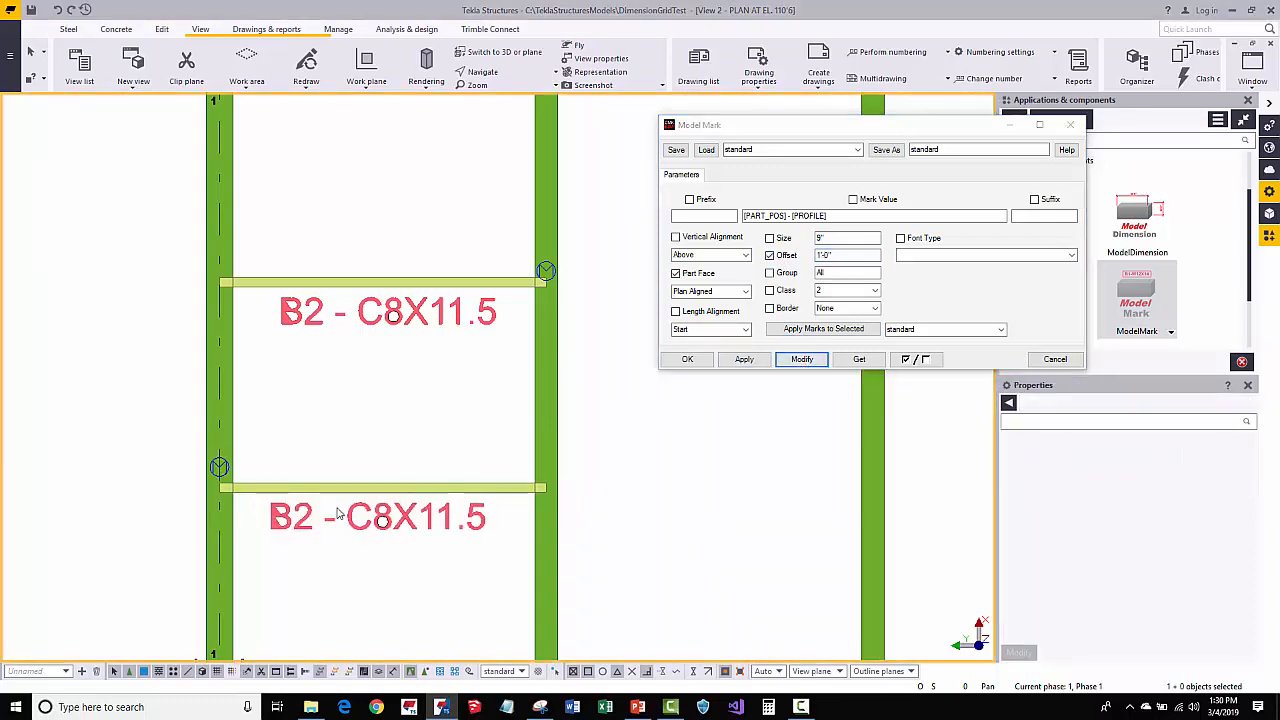
Move the upper C8X11.5 beam's end at the interior beam toward grid B, using Near snap, to slope the beam
left_click(358, 516)
left_click(438, 284)
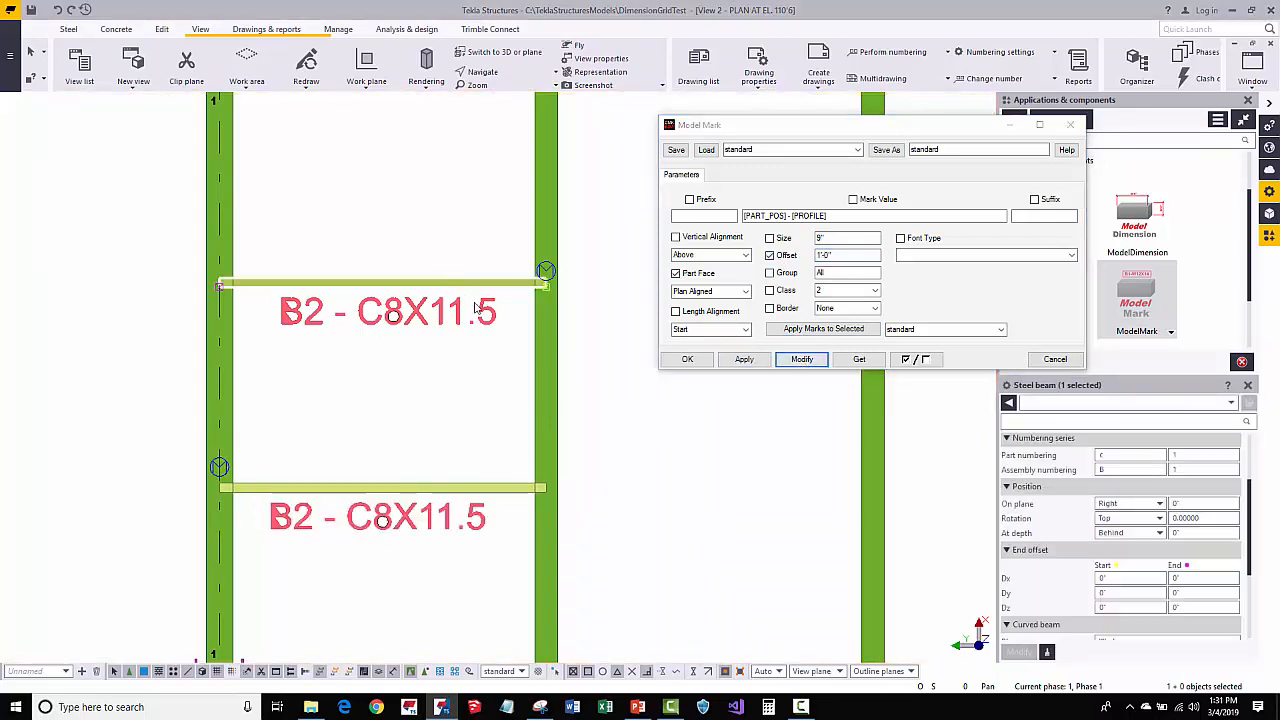
middle_click_drag(471, 267, 332, 366)
left_click_drag(306, 278, 472, 444)
right_click(494, 284)
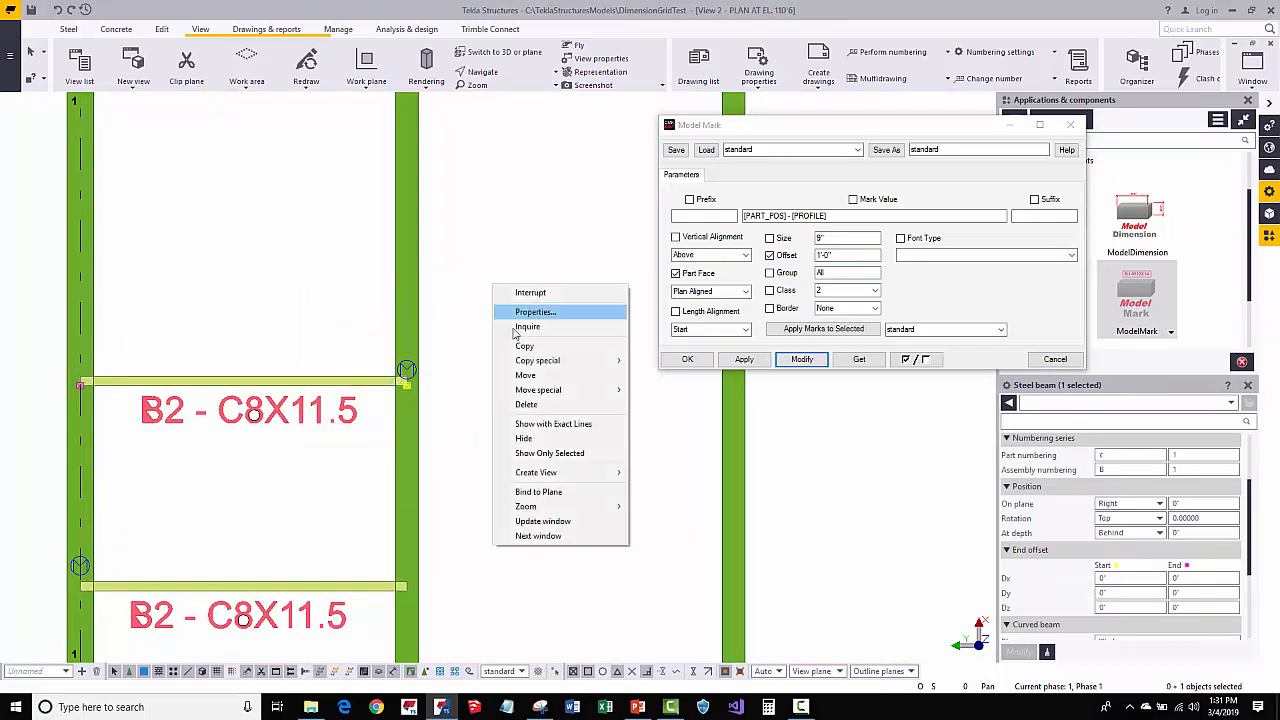
left_click(525, 375)
left_click(407, 372)
right_click(294, 221)
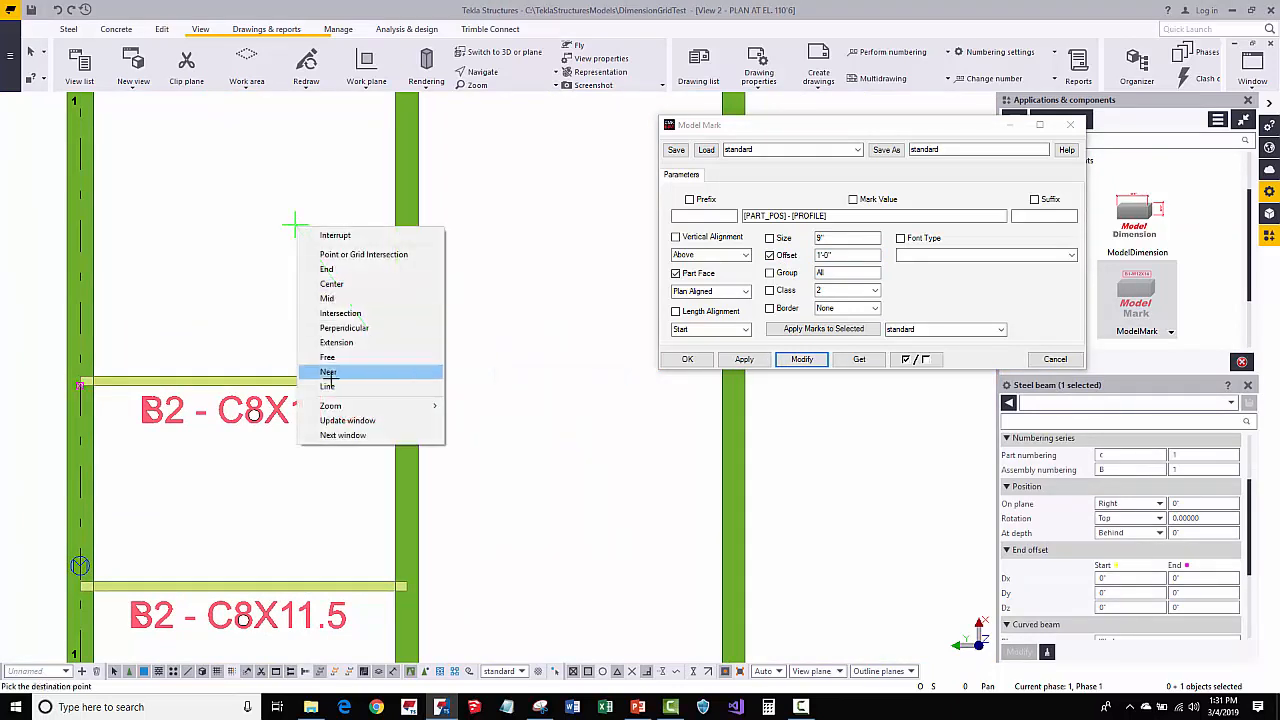
left_click(365, 370)
left_click(407, 235)
Modify the sloped beam's mark to use the Top part face
middle_click_drag(236, 311, 330, 277)
left_click(378, 324)
scroll(378, 324, "down", 1)
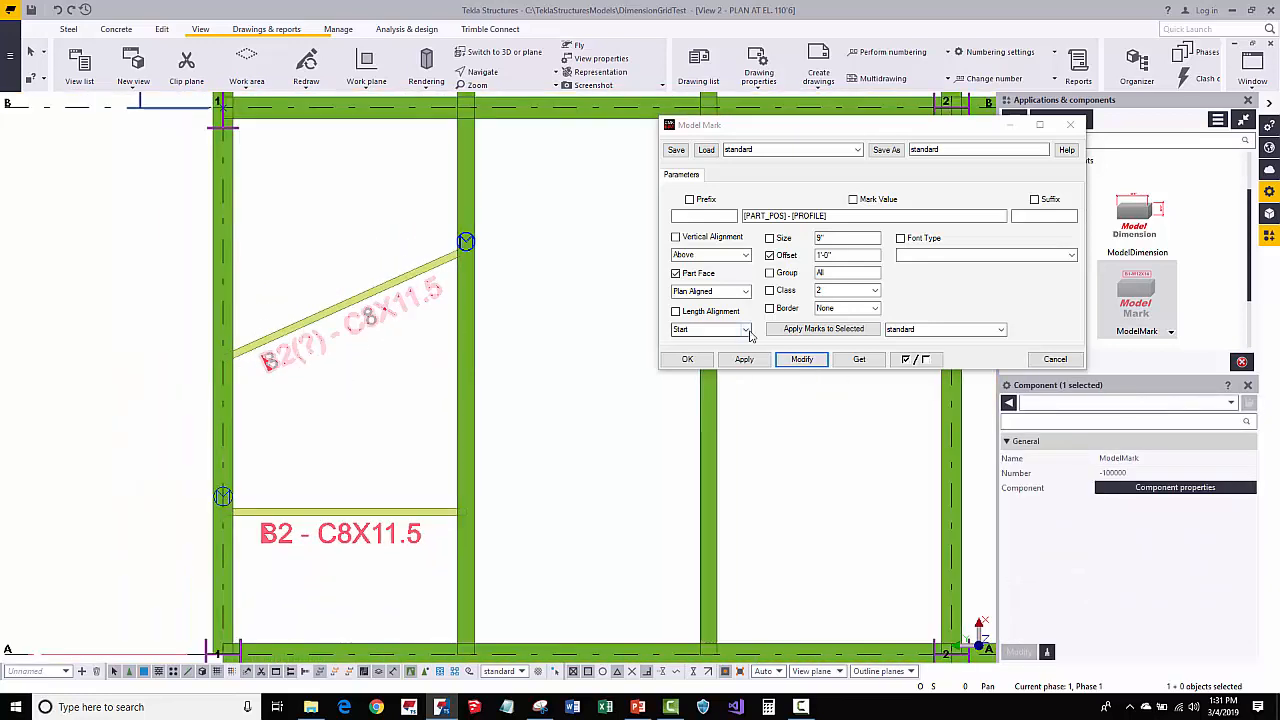
left_click(745, 291)
left_click(697, 309)
left_click(745, 291)
left_click(708, 313)
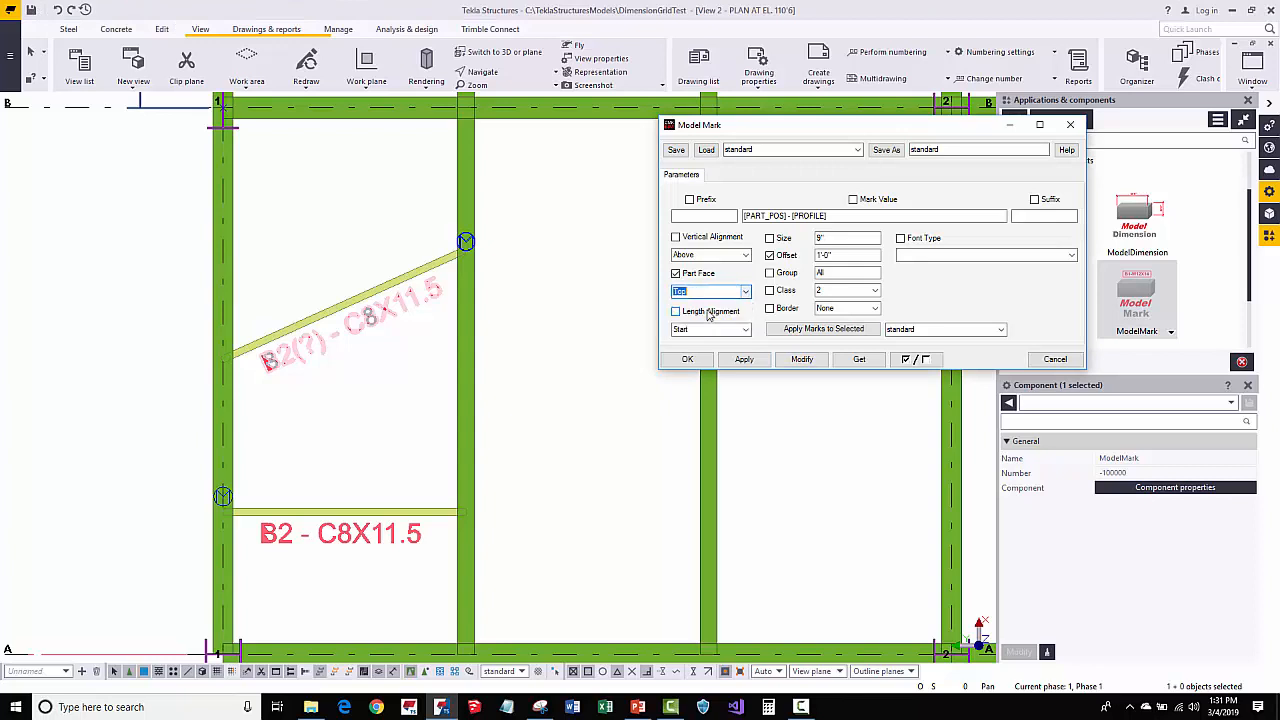
left_click(801, 360)
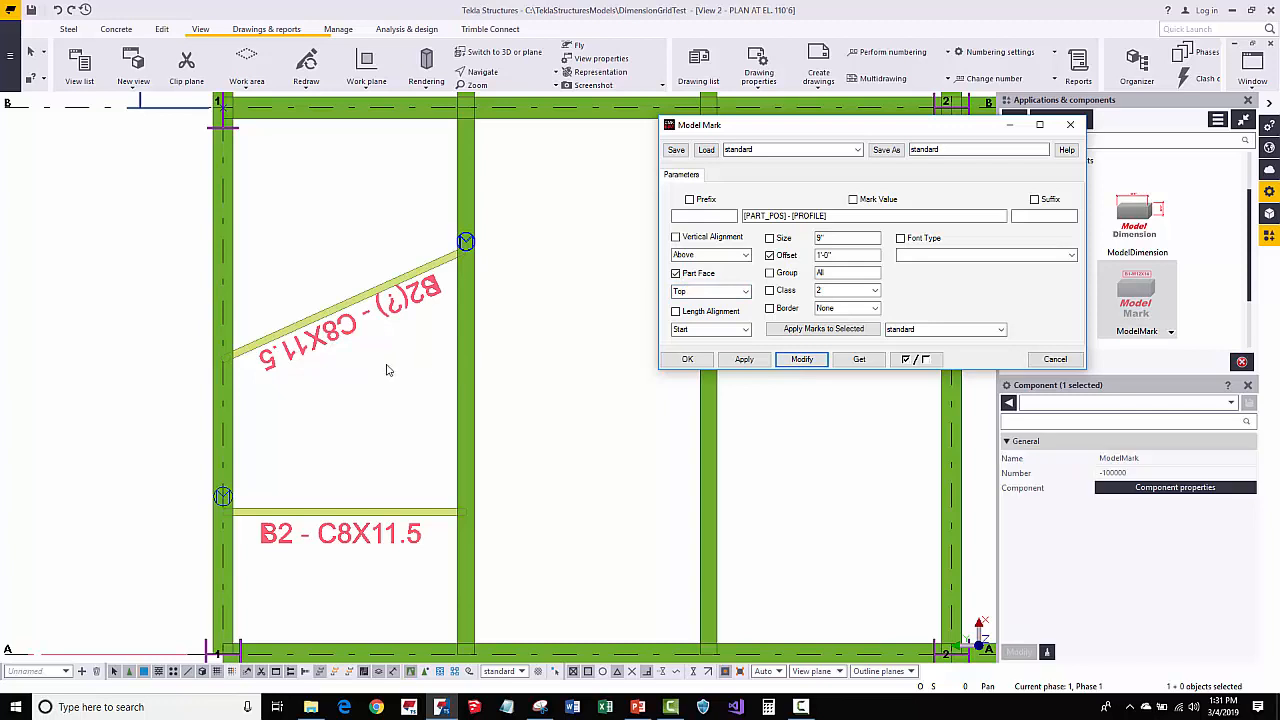
Examine the sloped beam's mark in 3D, then undo its part face change and the beam end move
left_click(386, 302)
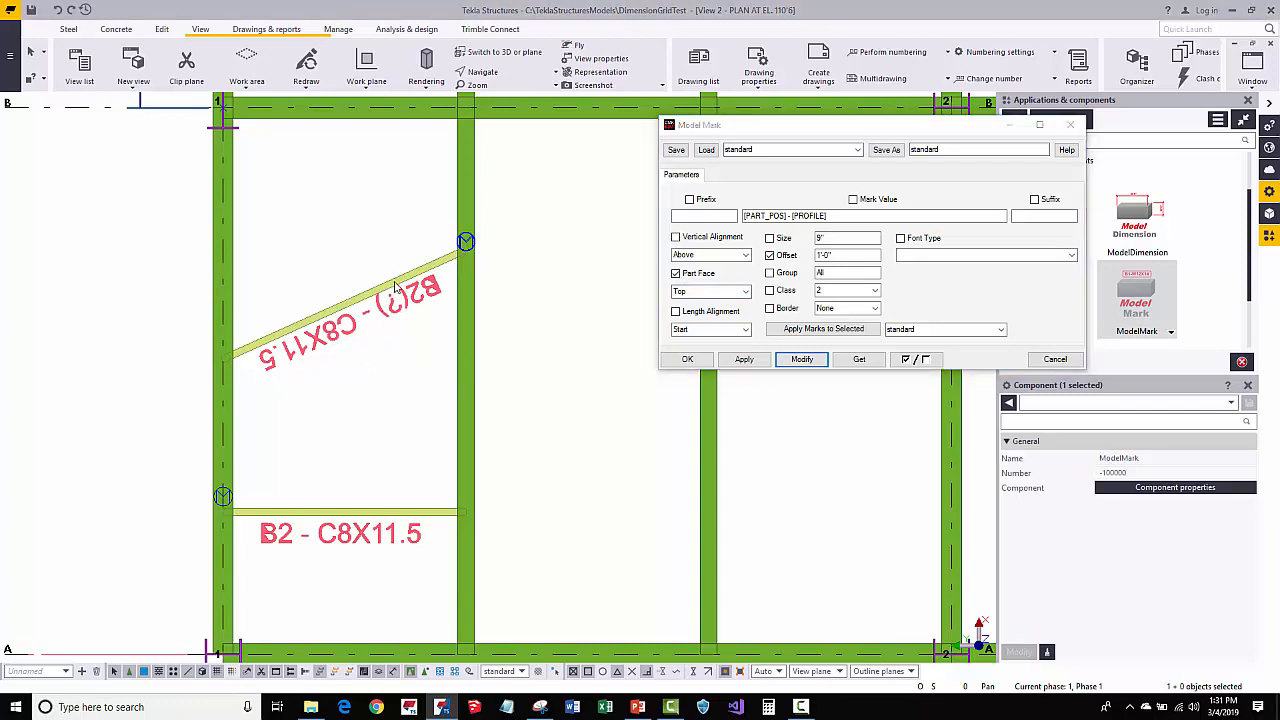
left_click(388, 387)
middle_click_drag(374, 380, 375, 212, "ctrl")
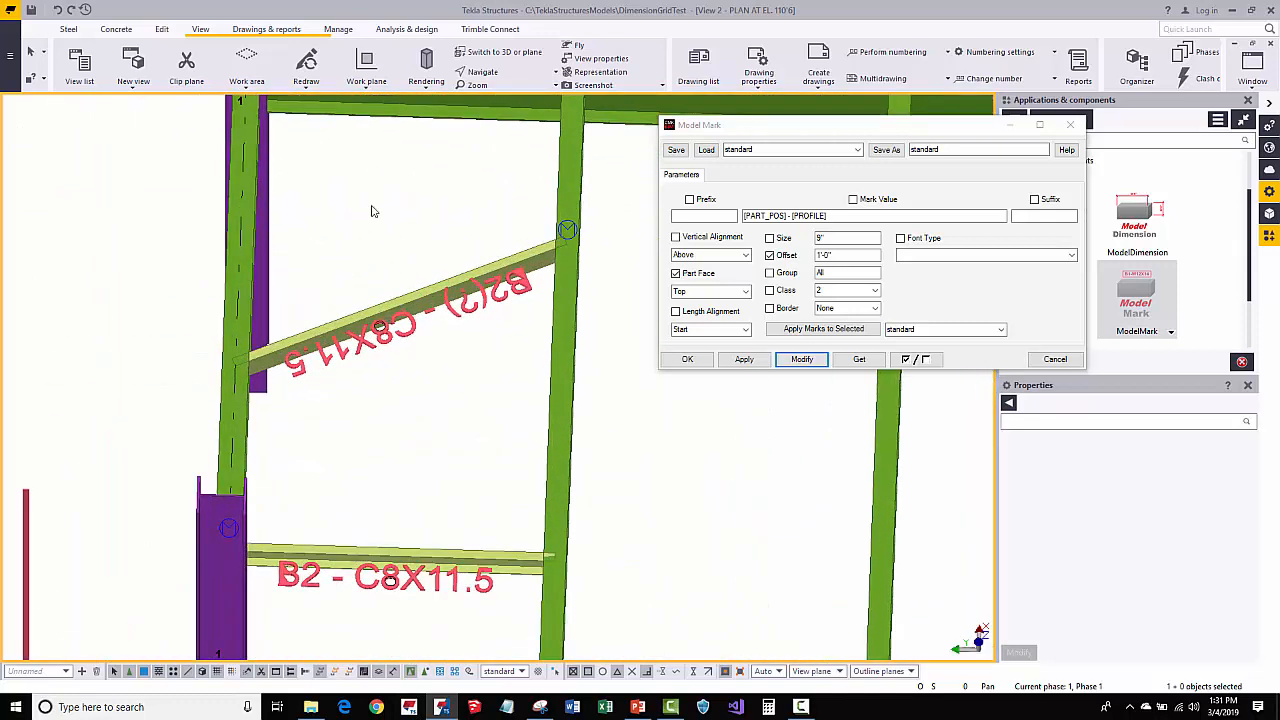
key("ctrl+z")
scroll(398, 263, "down", 2)
left_click(400, 263)
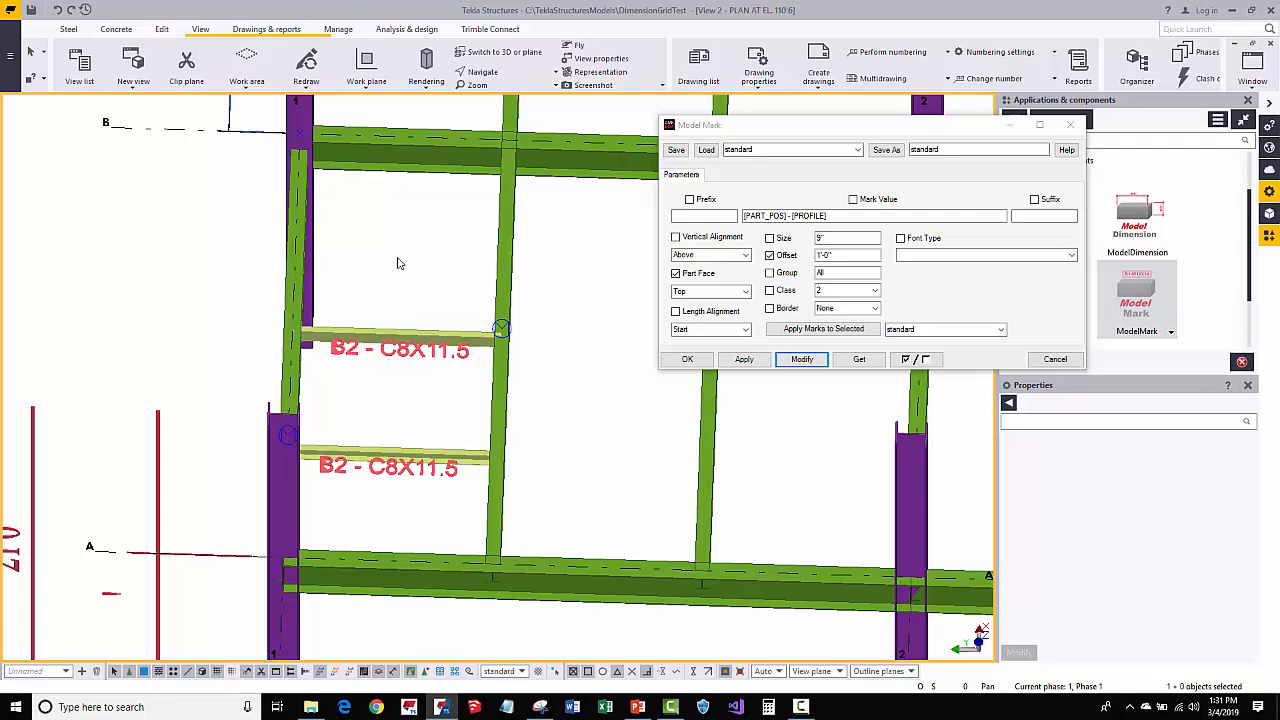
left_click(430, 175)
middle_click_drag(417, 229, 326, 277)
left_click(411, 267)
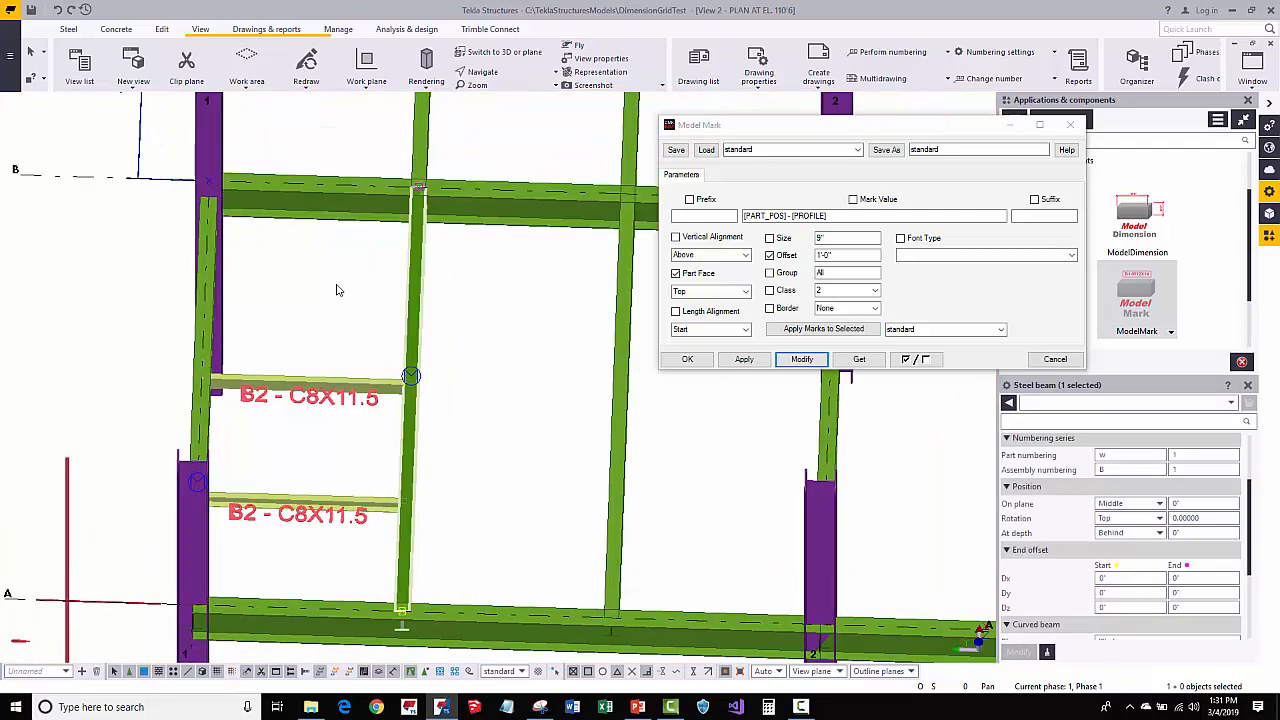
left_click(337, 286)
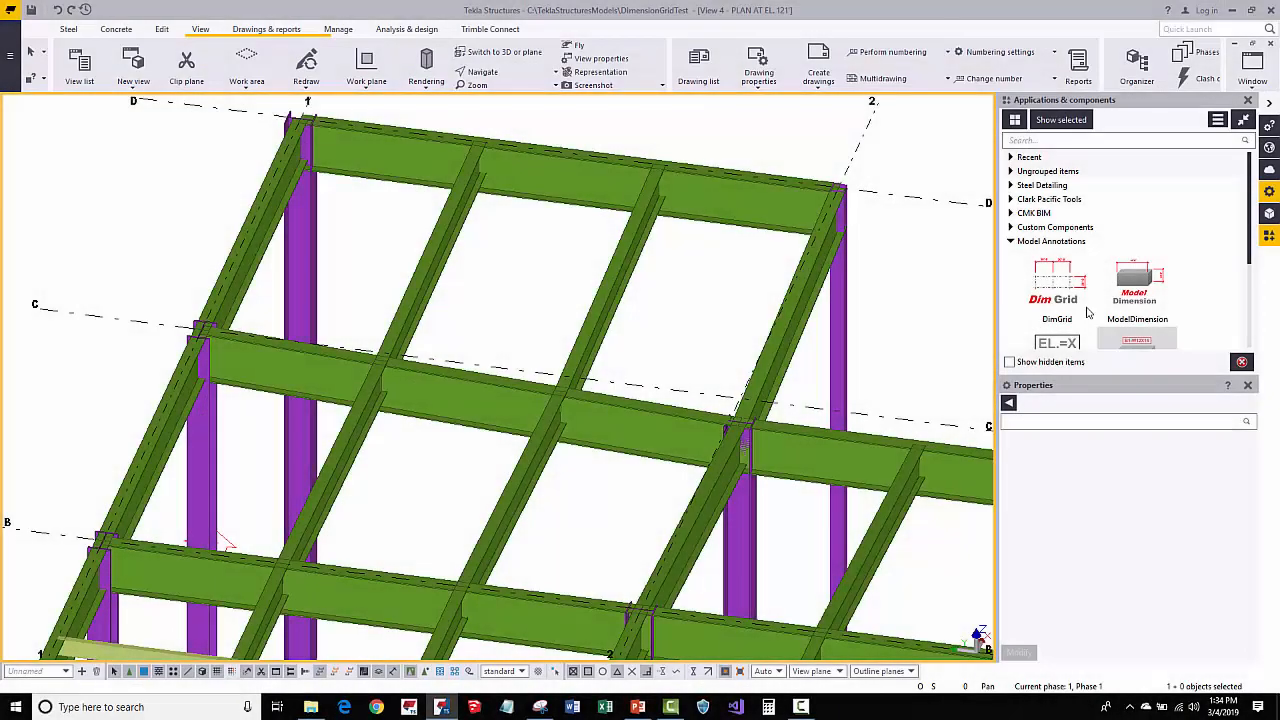
Open the ModelElevation component's settings and leave its placement command
scroll(1088, 313, "down", 3)
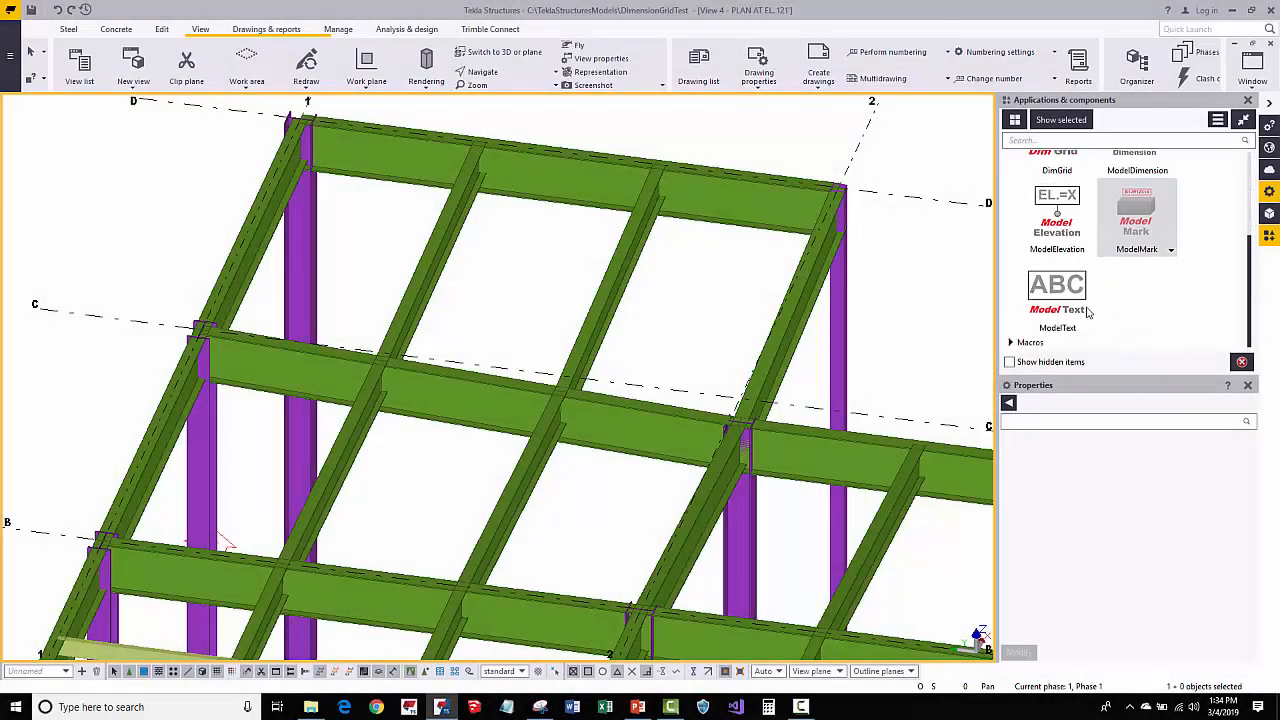
double_click(1057, 200)
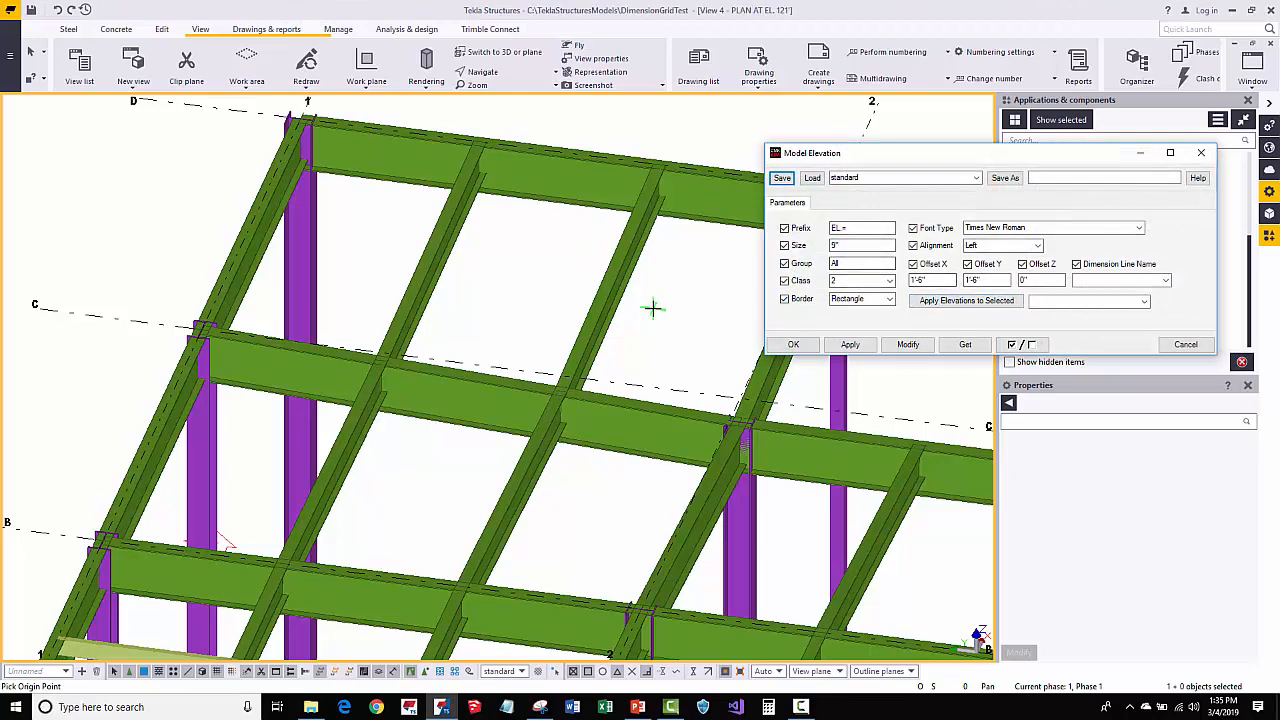
middle_click_drag(651, 306, 520, 328)
right_click(555, 323)
left_click(582, 329)
scroll(531, 391, "down", 3)
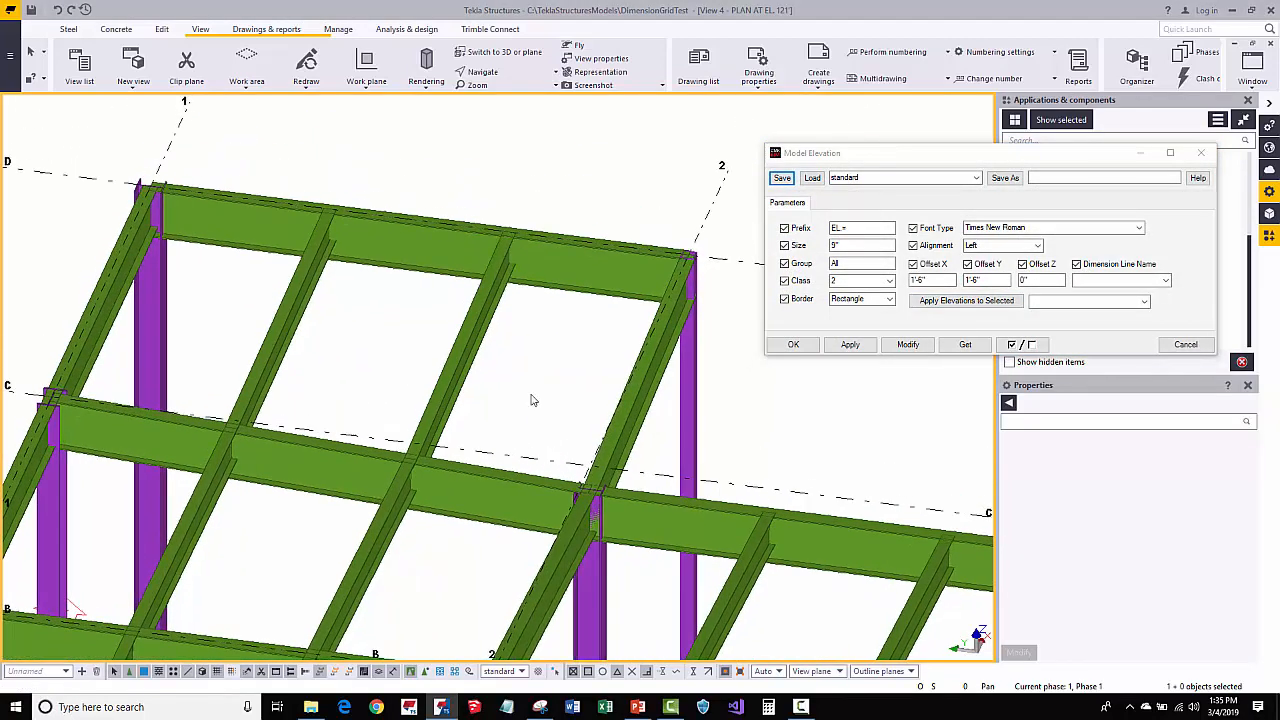
Select the beams and columns between grids B and D and apply model elevations to them with the standard settings
left_click_drag(676, 175, 190, 505)
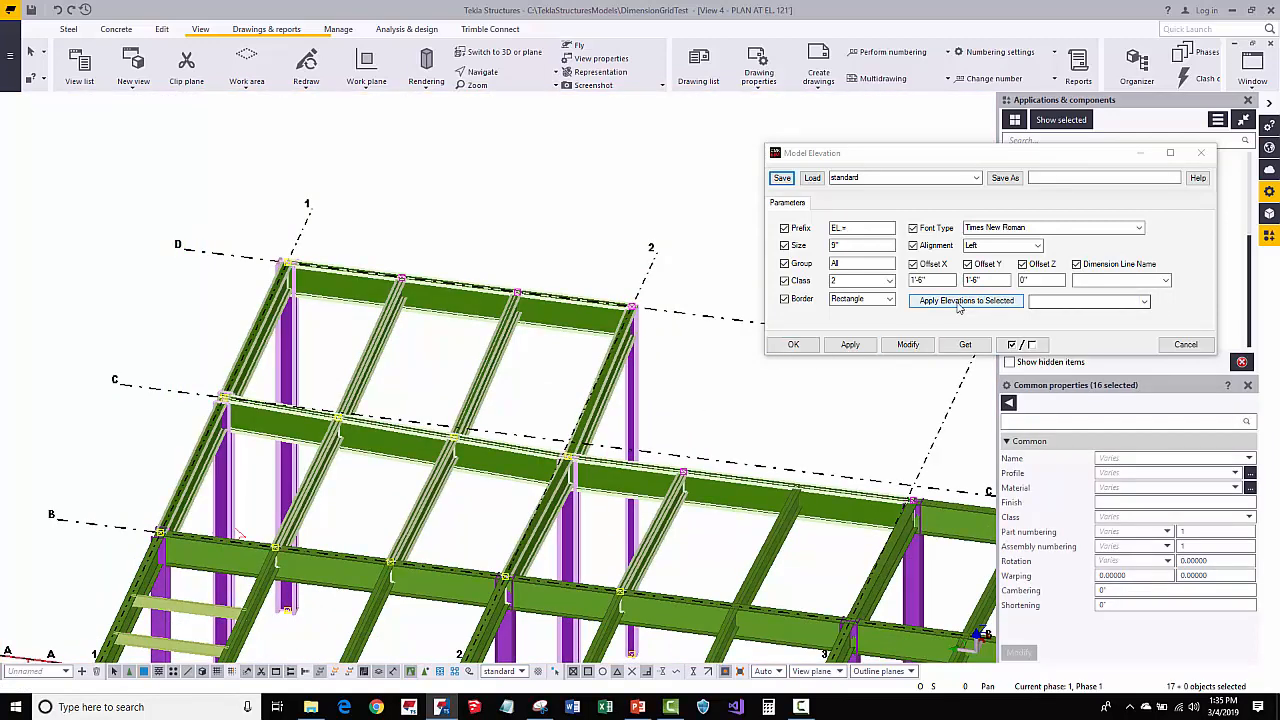
left_click(1144, 302)
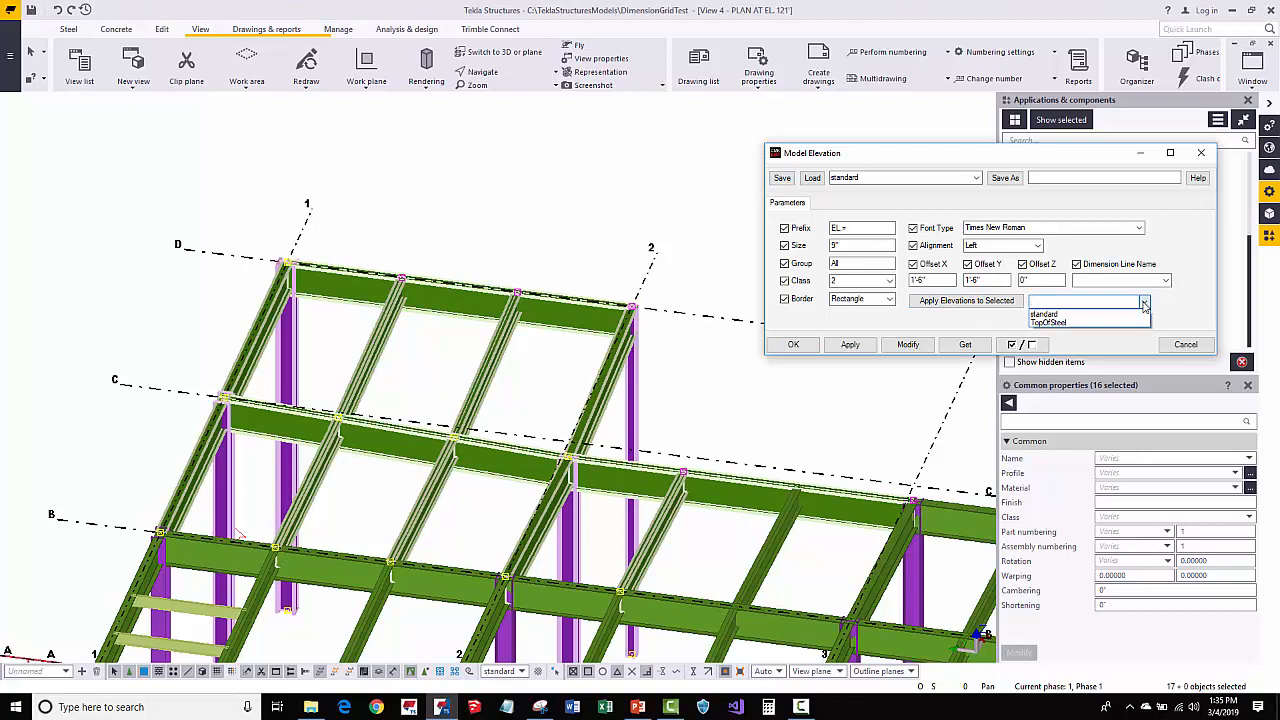
left_click(1044, 314)
left_click(966, 301)
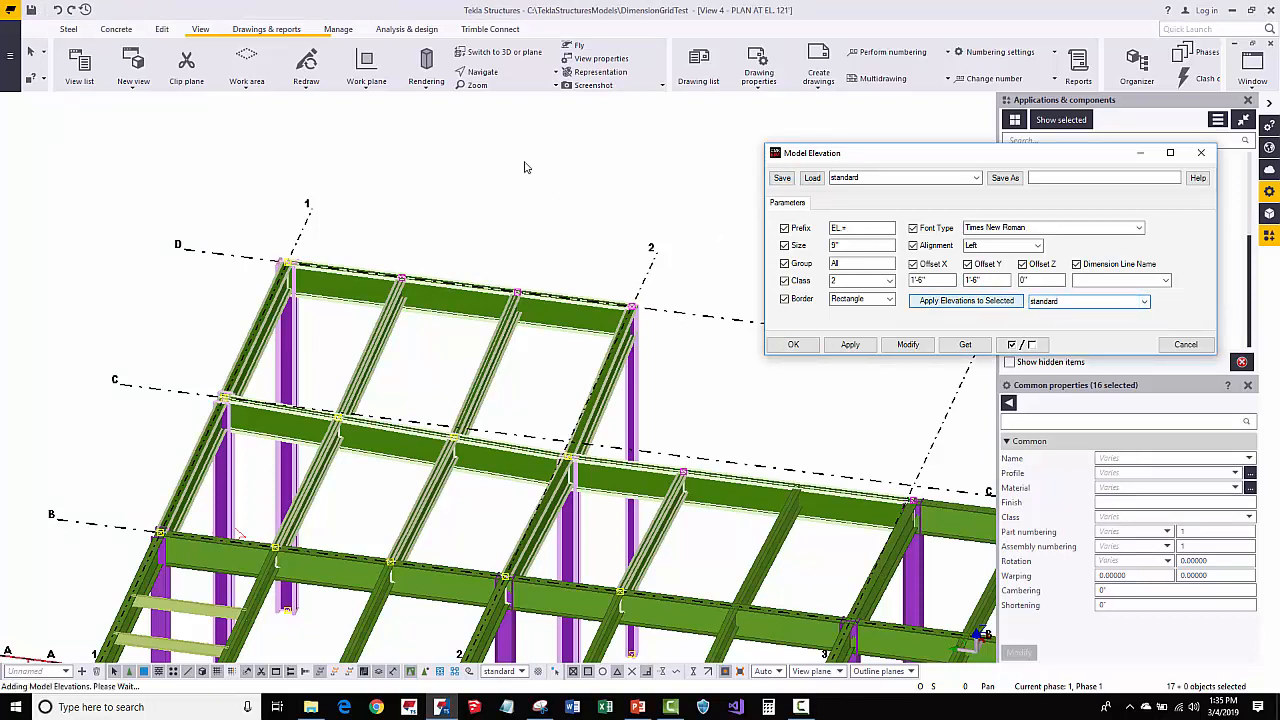
Examine the elevation labels across the frame from several viewing angles
scroll(633, 370, "up", 2)
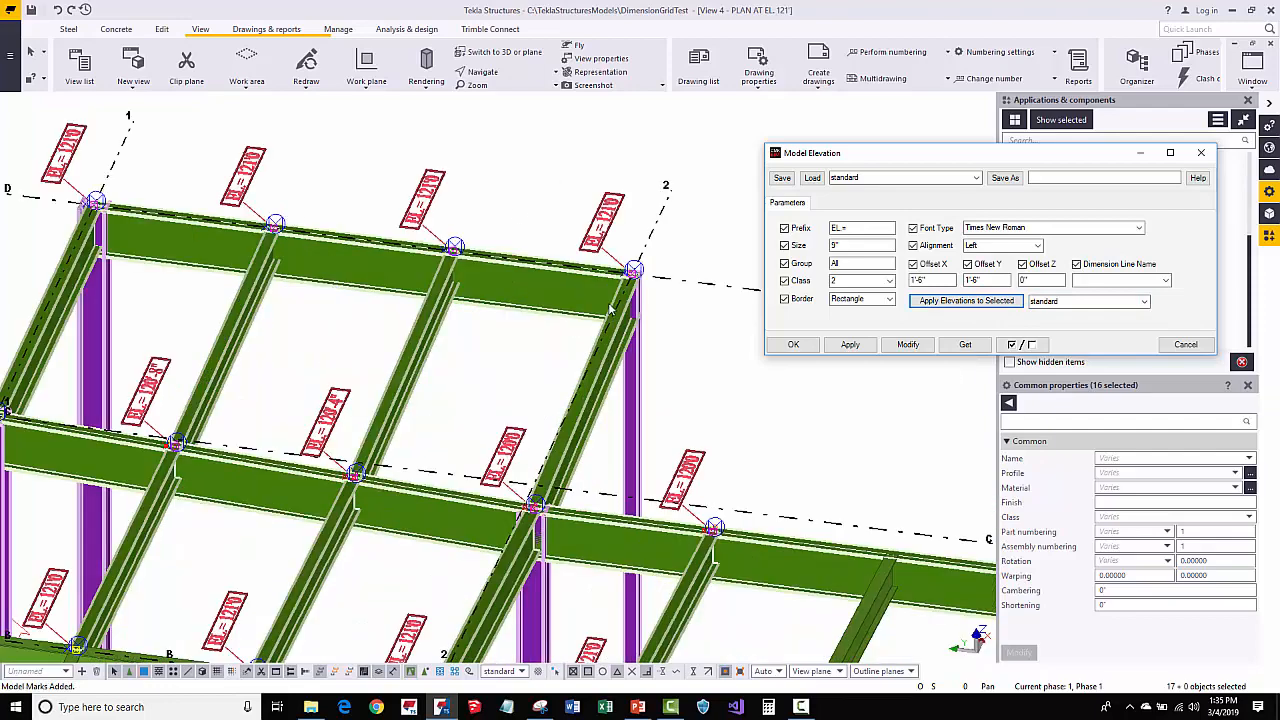
scroll(562, 394, "down", 3)
middle_click_drag(642, 438, 230, 385, "ctrl")
left_click(194, 362)
scroll(278, 390, "up", 2)
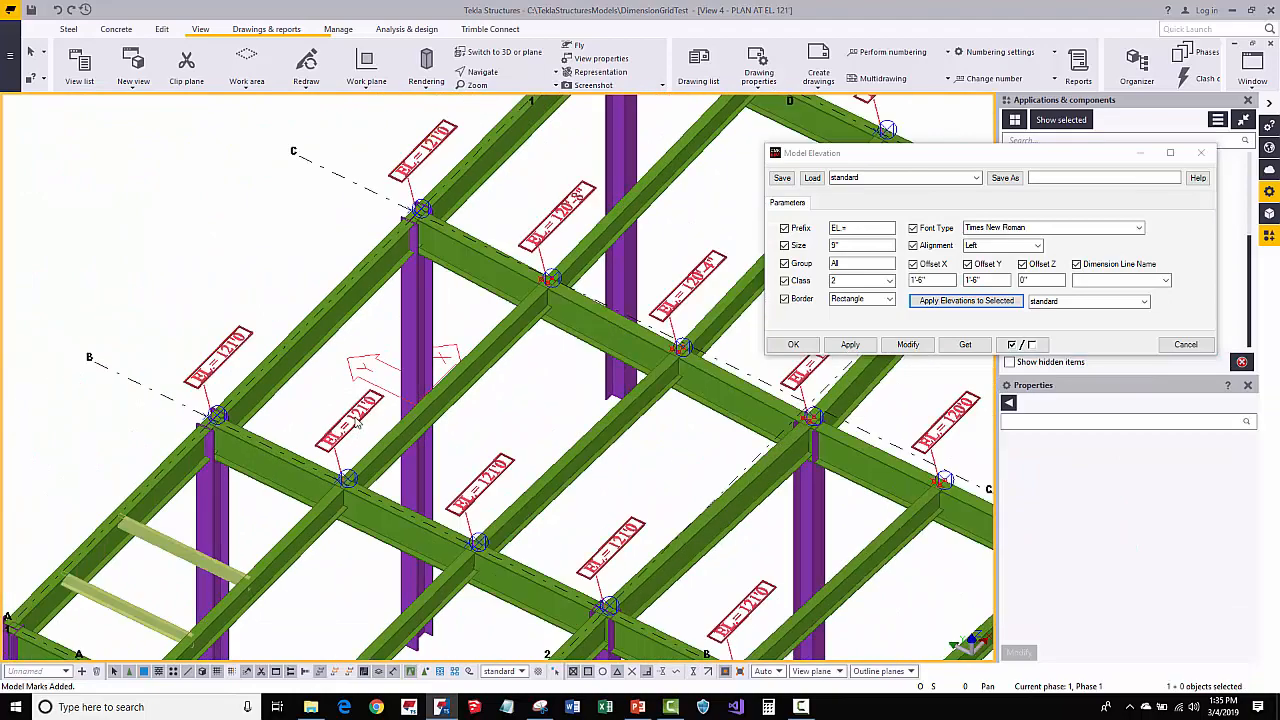
middle_click_drag(357, 425, 375, 450, "ctrl")
scroll(318, 570, "up", 2)
scroll(357, 437, "down", 4)
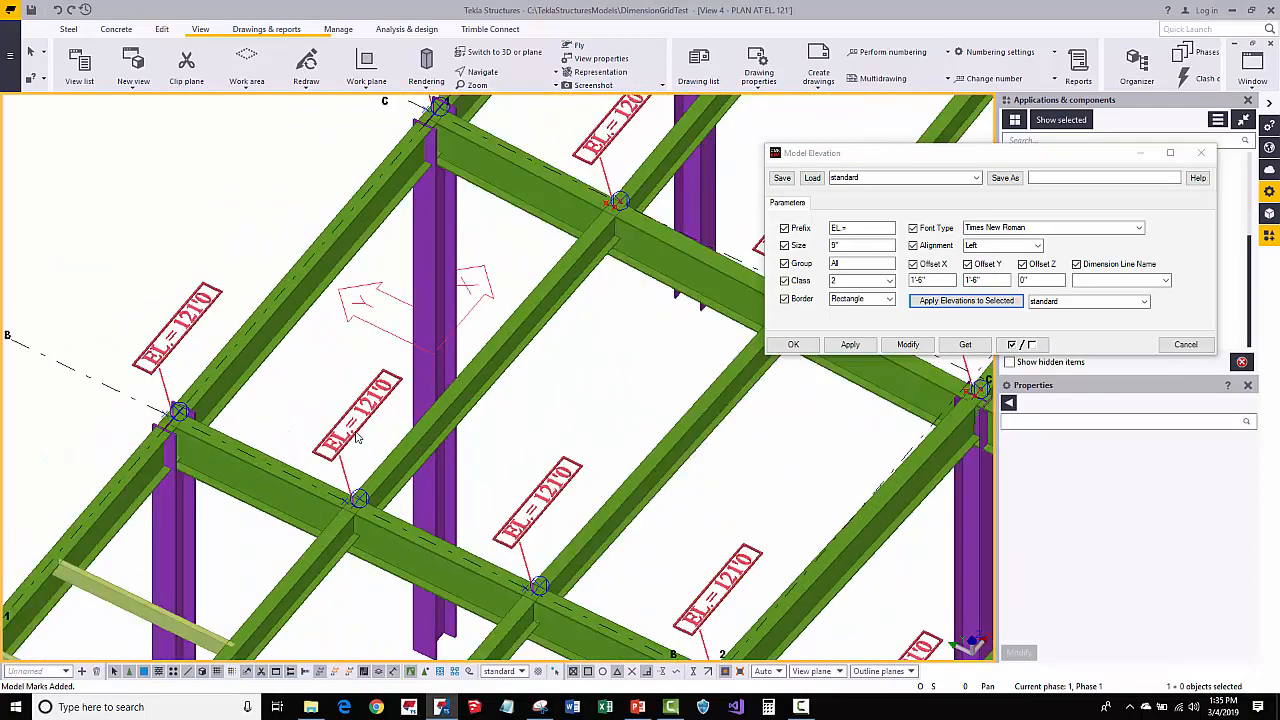
Inspect where the elevation leader meets the steel at grid intersection D-2, then review the labels along grids C and D
middle_click_drag(589, 431, 460, 518)
scroll(669, 284, "up", 2)
scroll(505, 349, "up", 2)
left_click(530, 272)
scroll(500, 330, "up", 2)
scroll(530, 437, "up", 3)
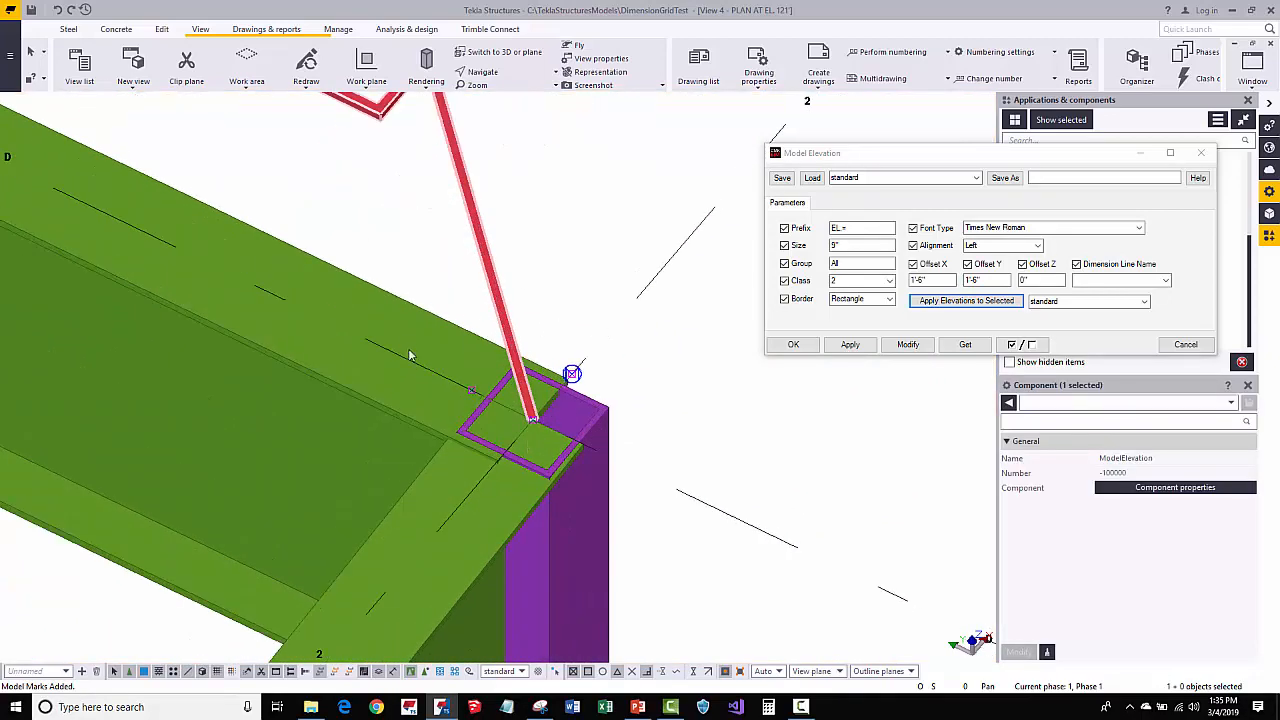
scroll(406, 346, "down", 6)
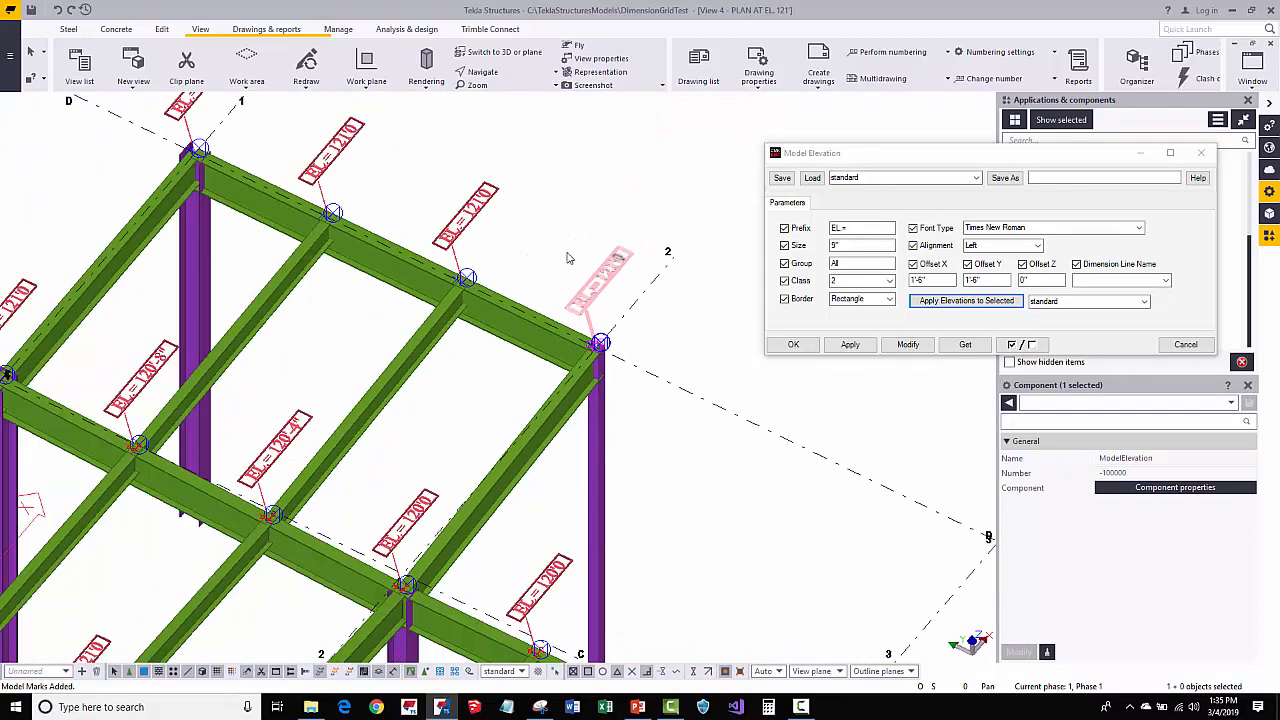
left_click(437, 185)
middle_click_drag(425, 343, 566, 363)
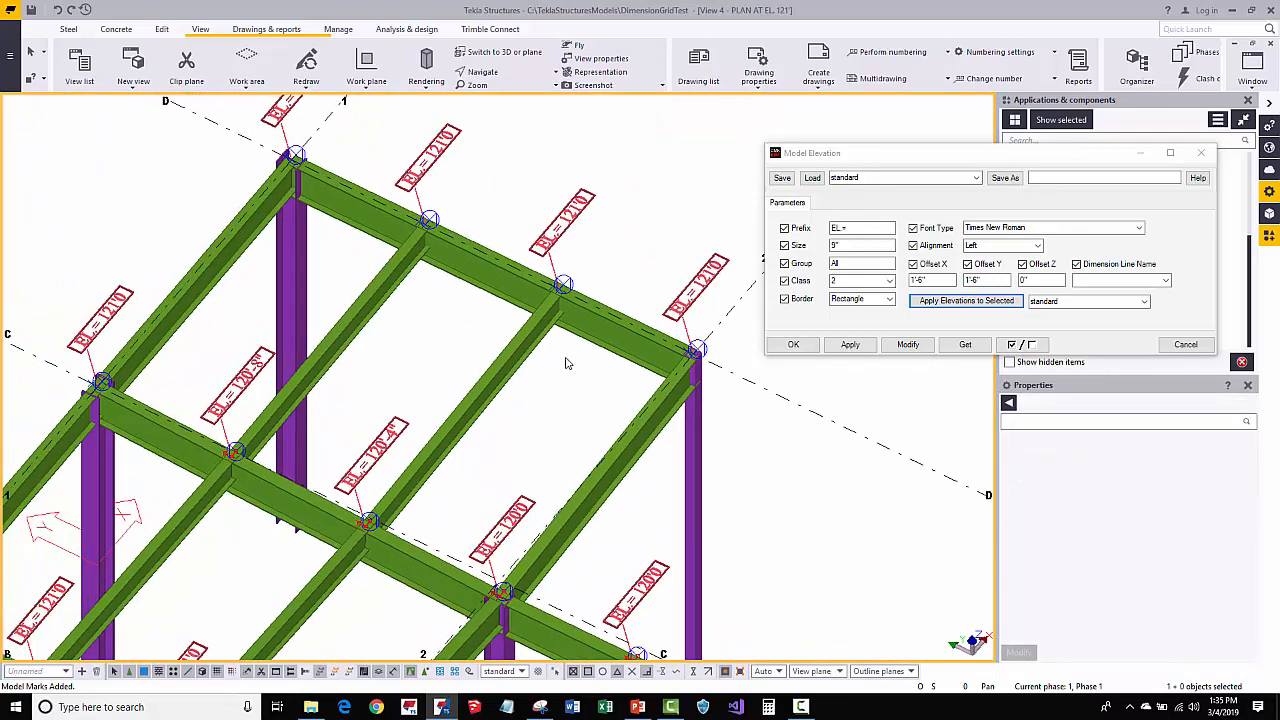
middle_click_drag(519, 421, 585, 368)
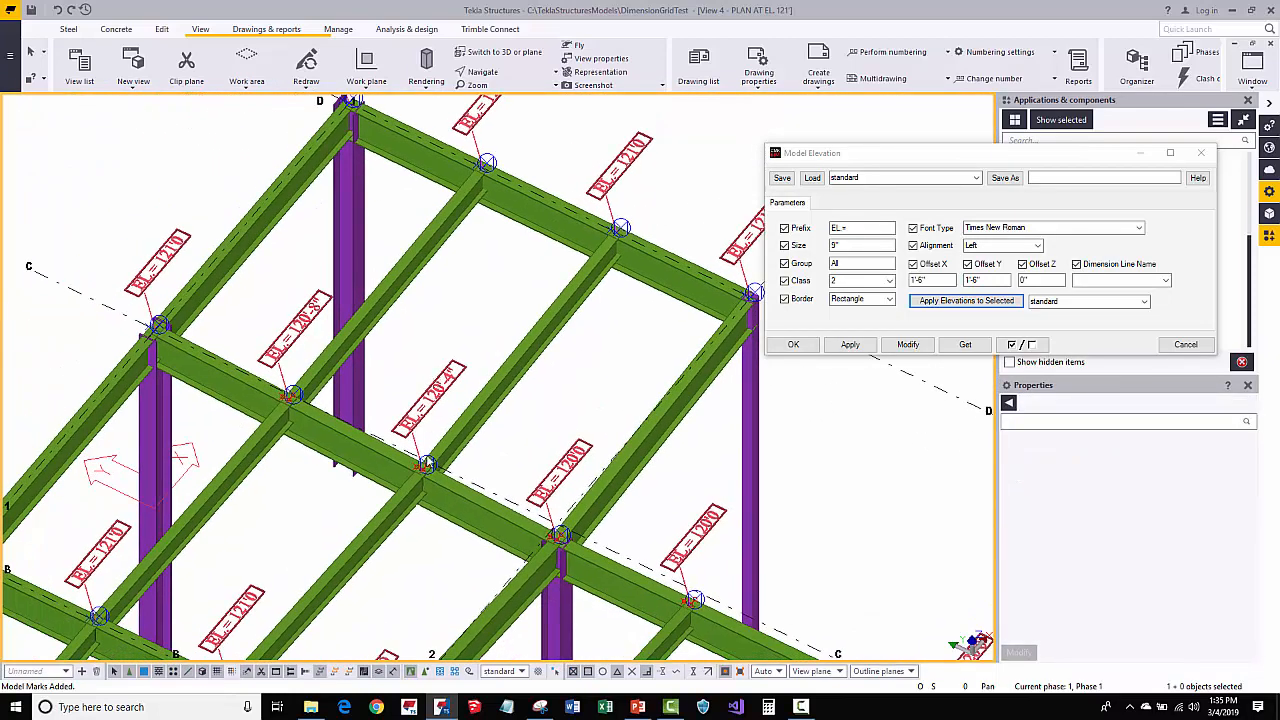
Delete the 120'-4" elevation label on grid C after checking it against its beam, and restore the label
scroll(407, 500, "up", 5)
left_click(465, 300)
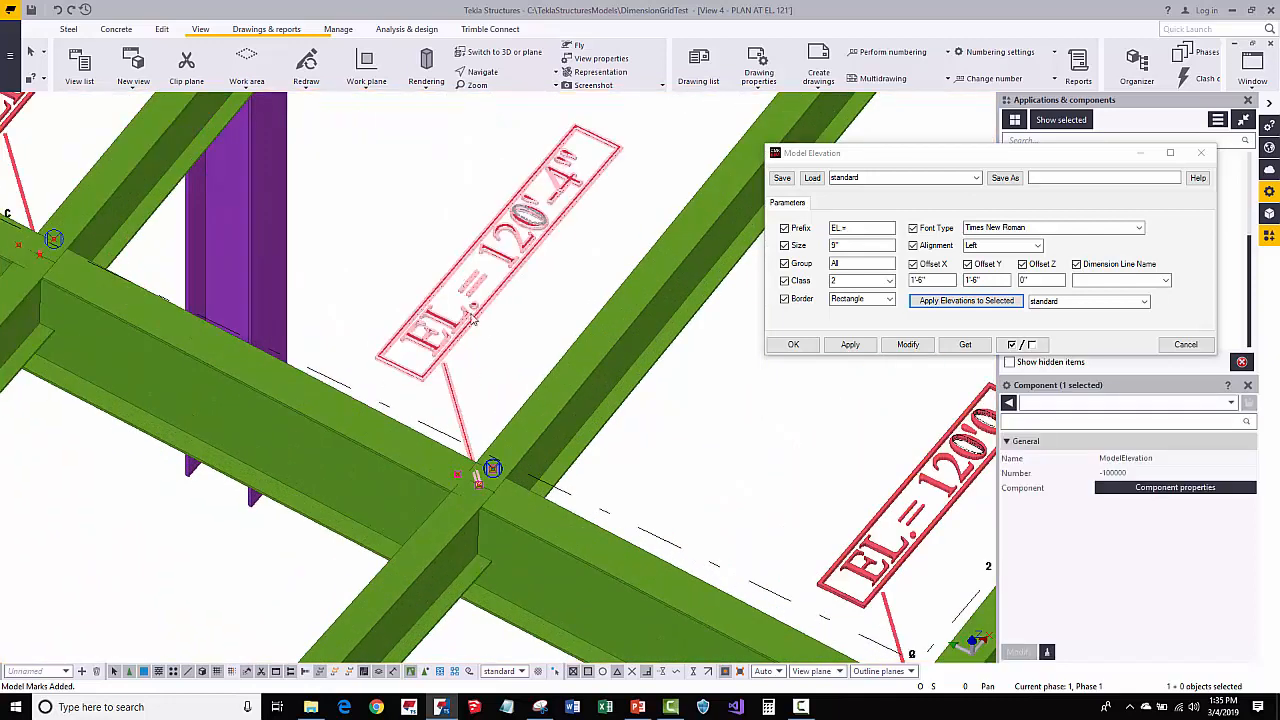
left_click(474, 518)
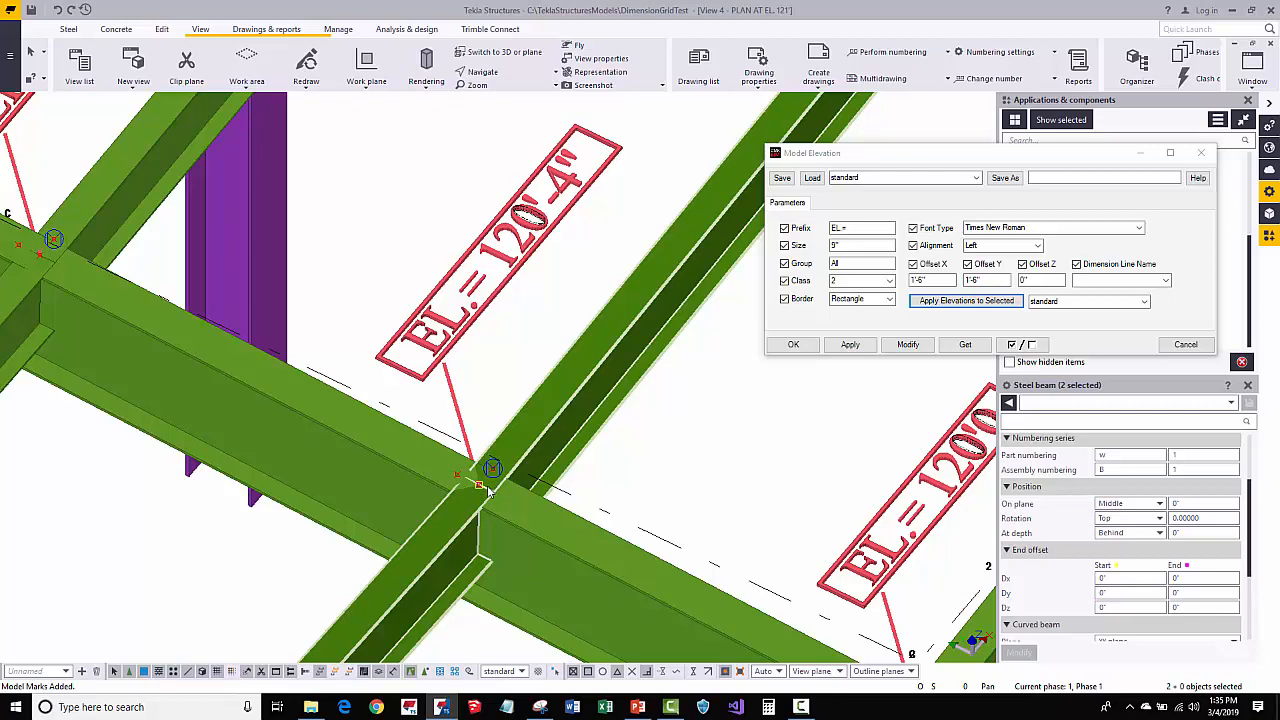
left_click(491, 379)
scroll(491, 379, "down", 2)
left_click(496, 329)
key("Delete")
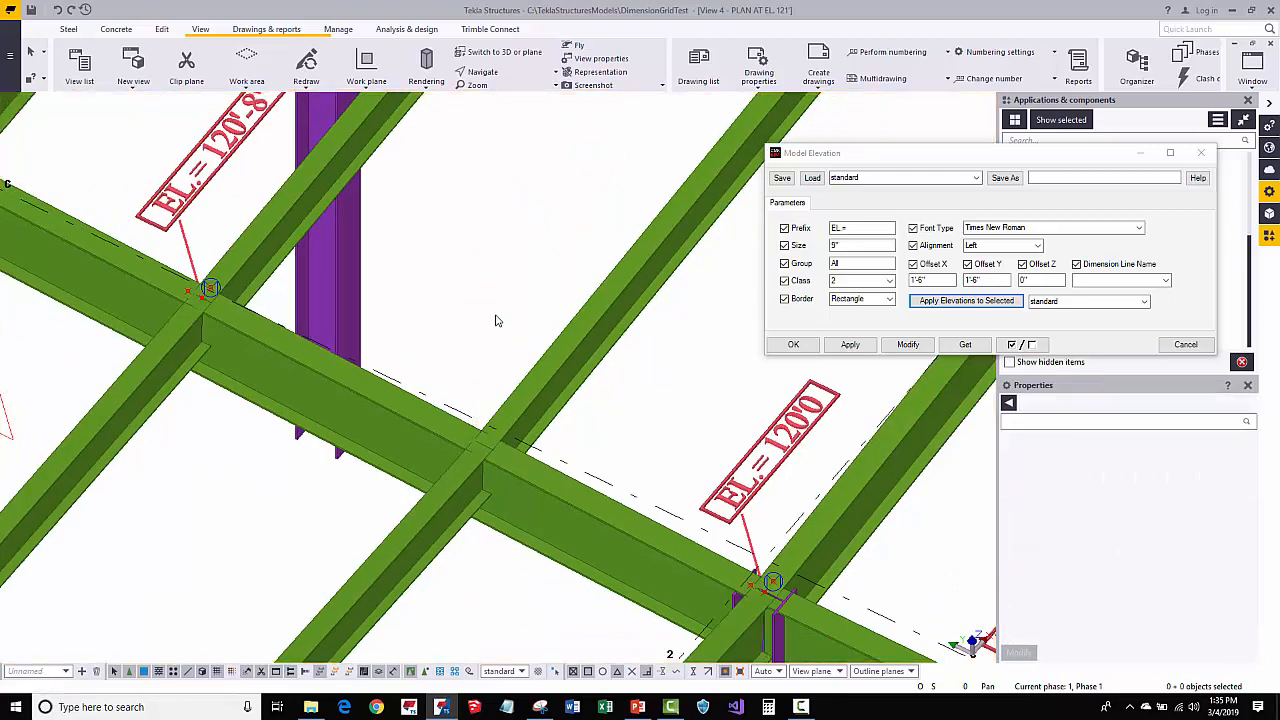
scroll(496, 360, "down", 2)
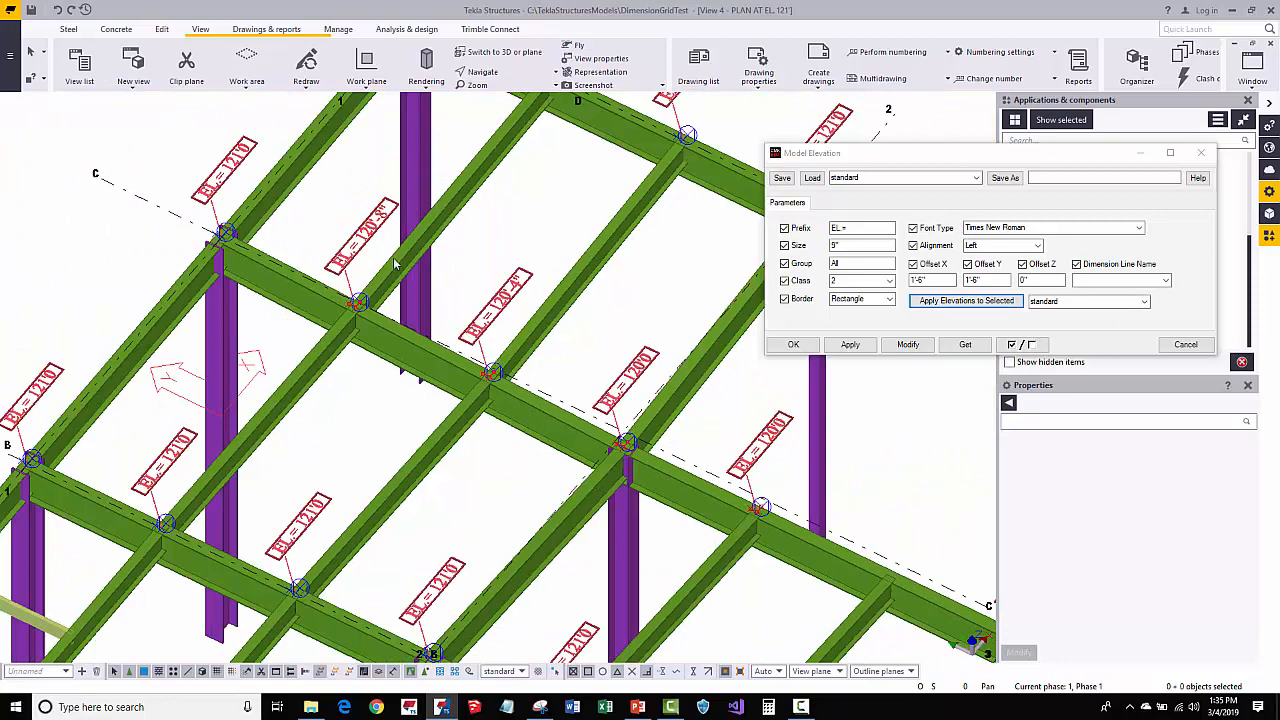
Examine the elevation labels along grids C and D, picking individual labels and comparing them with the steel they mark
middle_click_drag(361, 309, 373, 385)
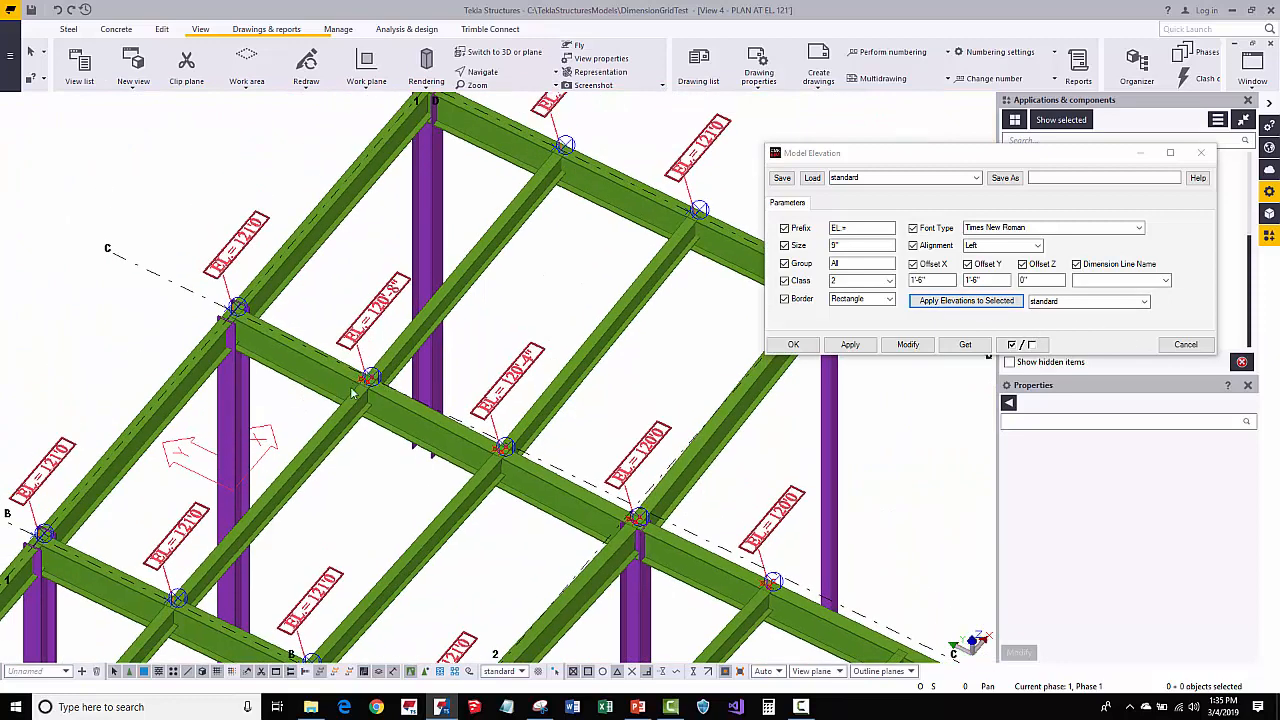
left_click(386, 385)
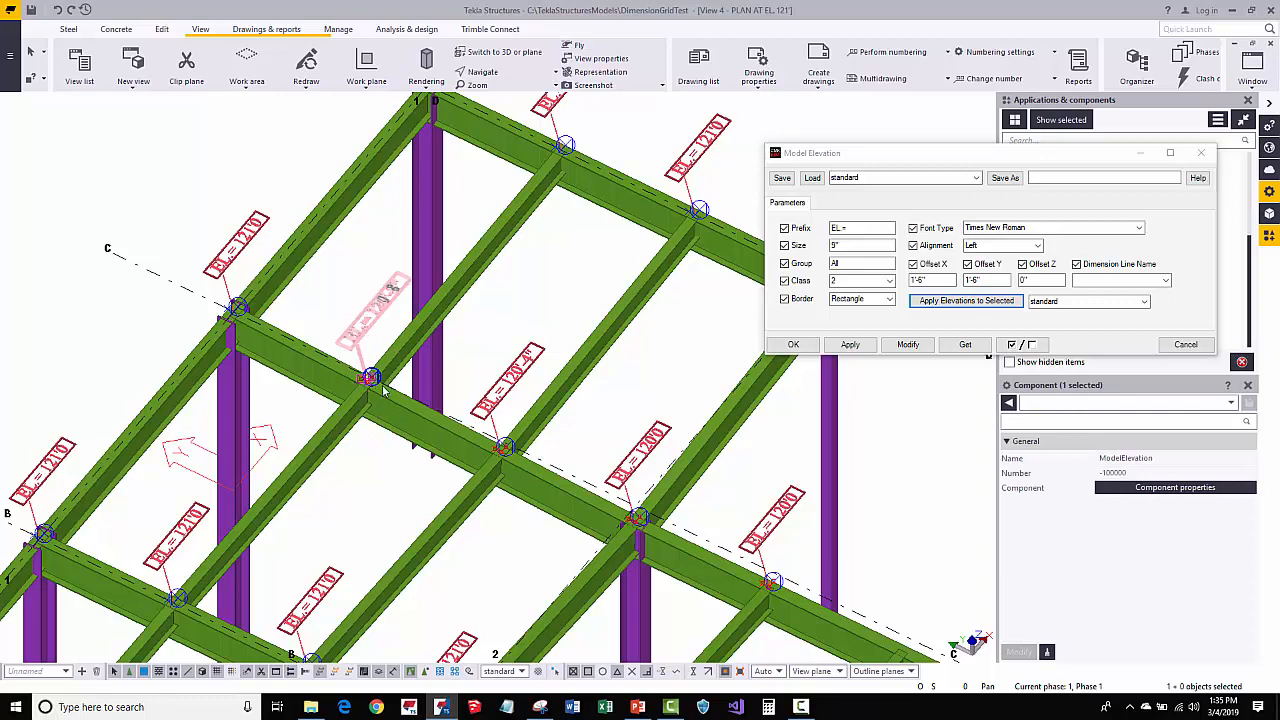
scroll(343, 247, "up", 2)
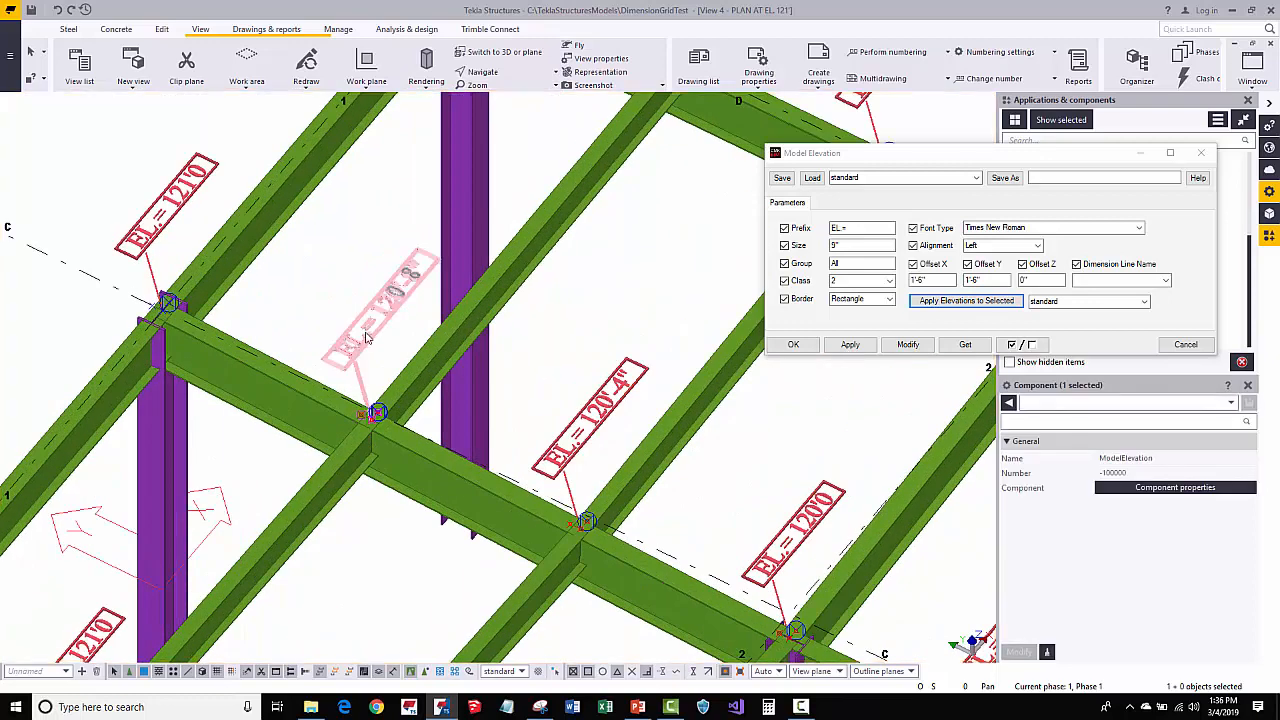
scroll(255, 241, "down", 3)
left_click(257, 216)
middle_click_drag(644, 207, 628, 259)
scroll(735, 285, "up", 2)
left_click(686, 262)
left_click(497, 220)
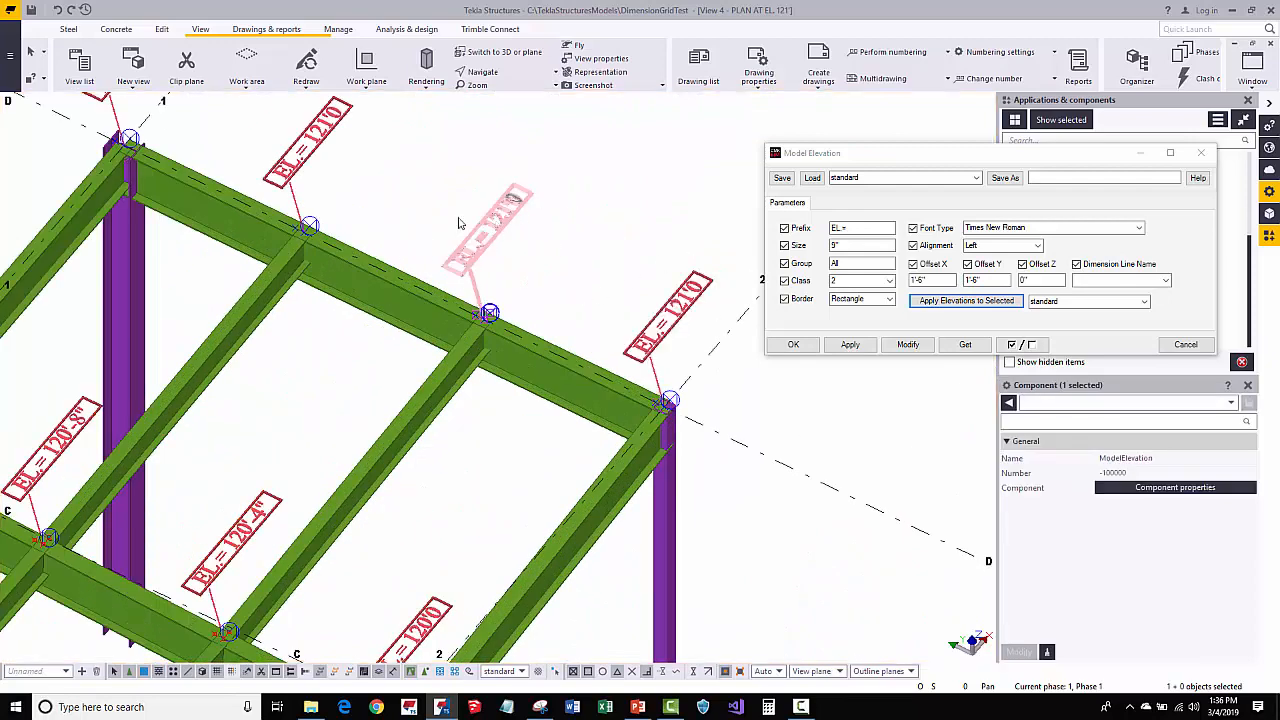
scroll(402, 280, "down", 5)
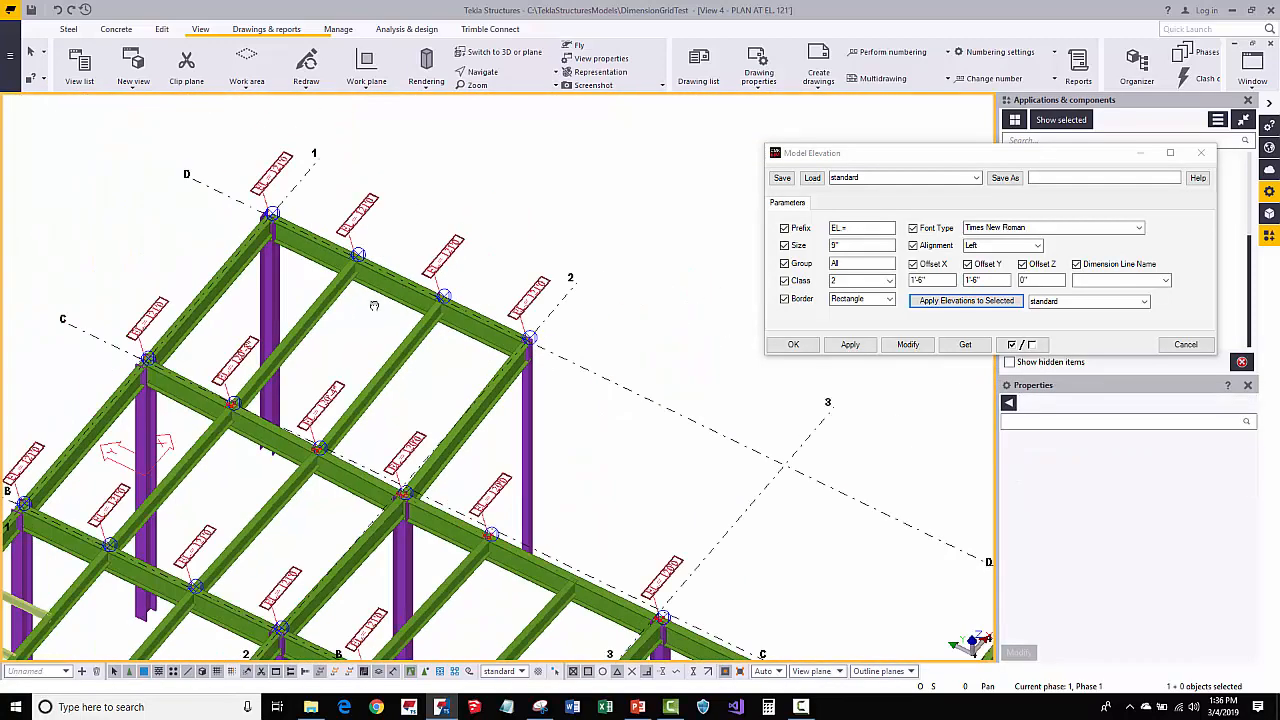
scroll(585, 296, "up", 2)
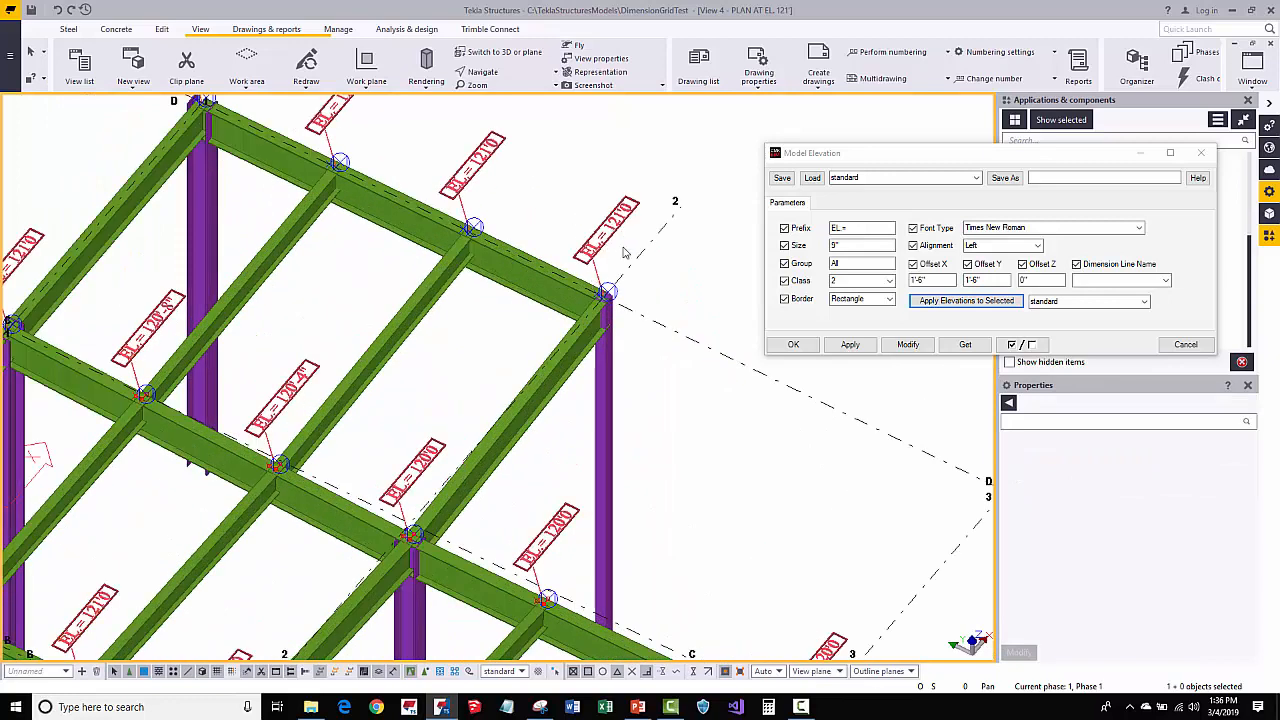
scroll(617, 256, "down", 3)
scroll(557, 386, "up", 2)
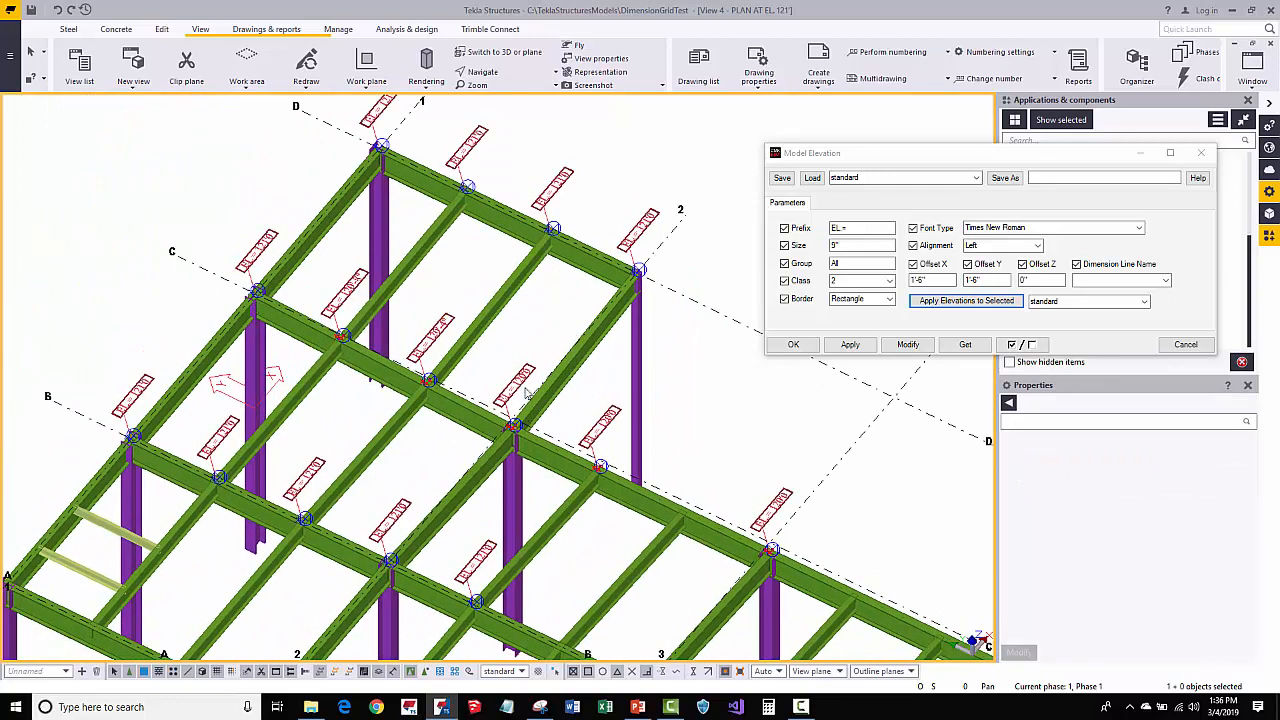
left_click(526, 392)
left_click(501, 360)
scroll(501, 360, "down", 1)
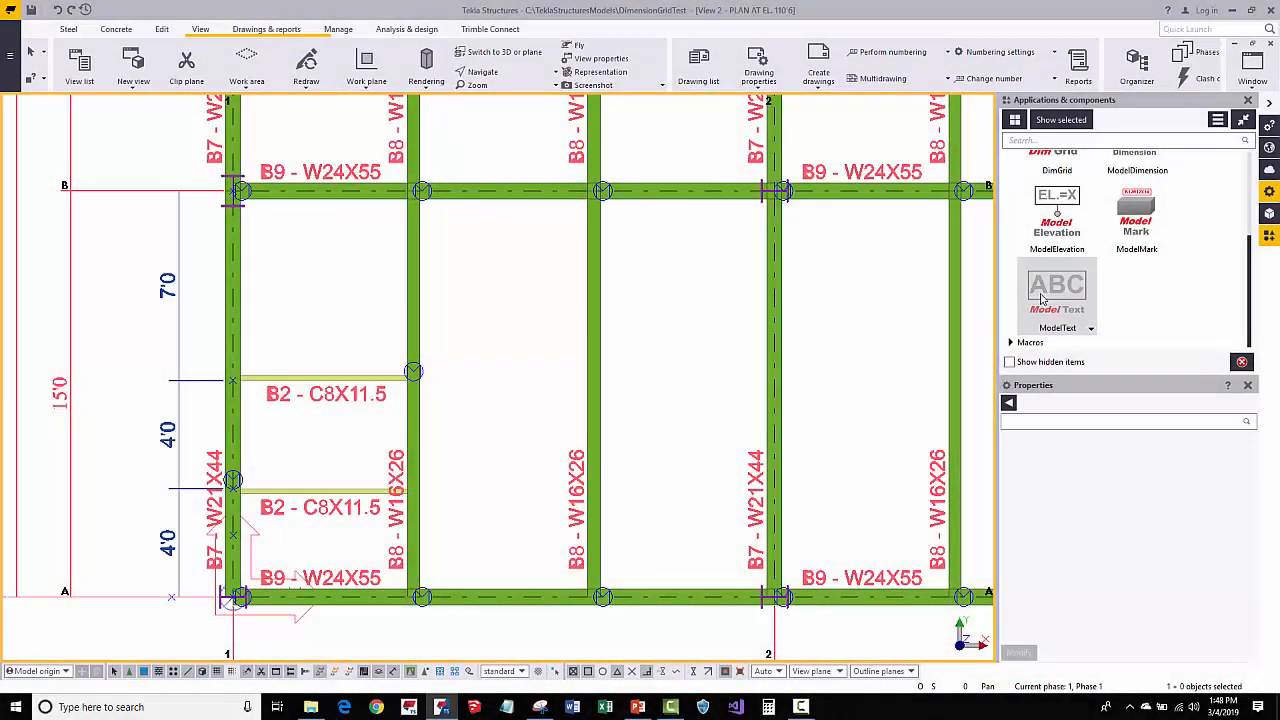
Place a ModelText reading "APPROVER:" with its leader at the lower C8X11.5 beam's connection to the W16X26 beam
double_click(1043, 298)
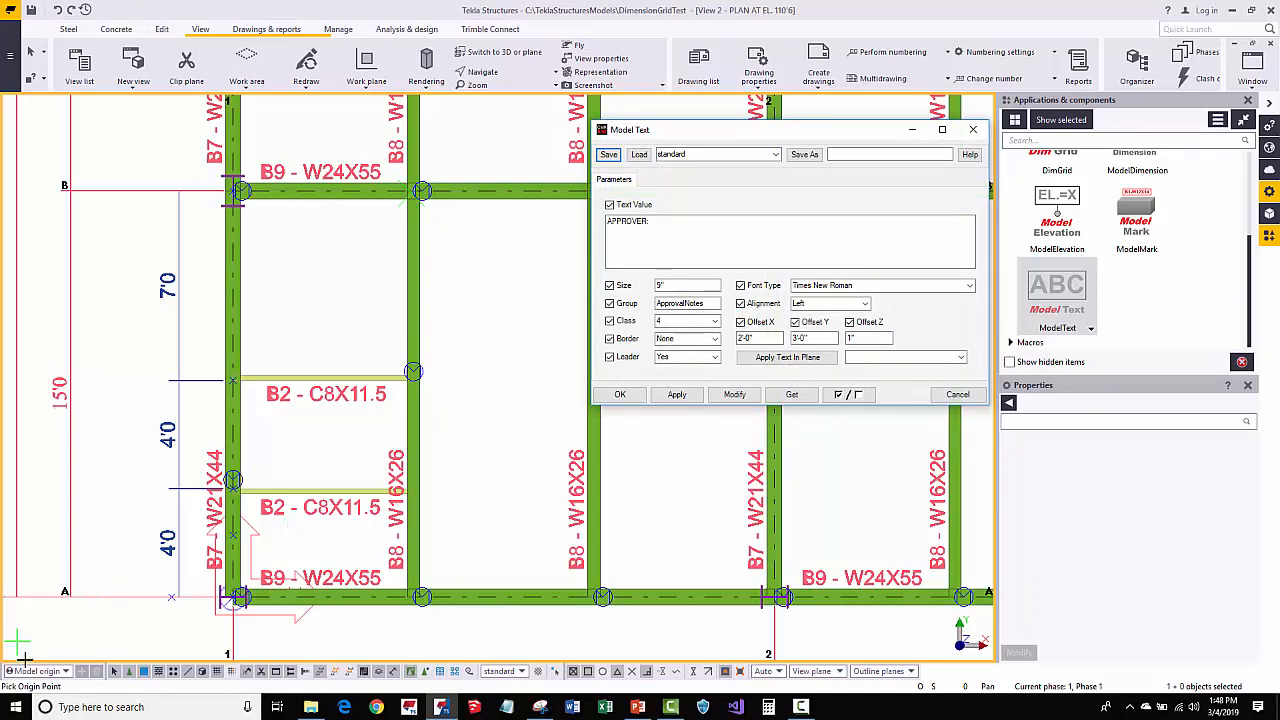
left_click(398, 490)
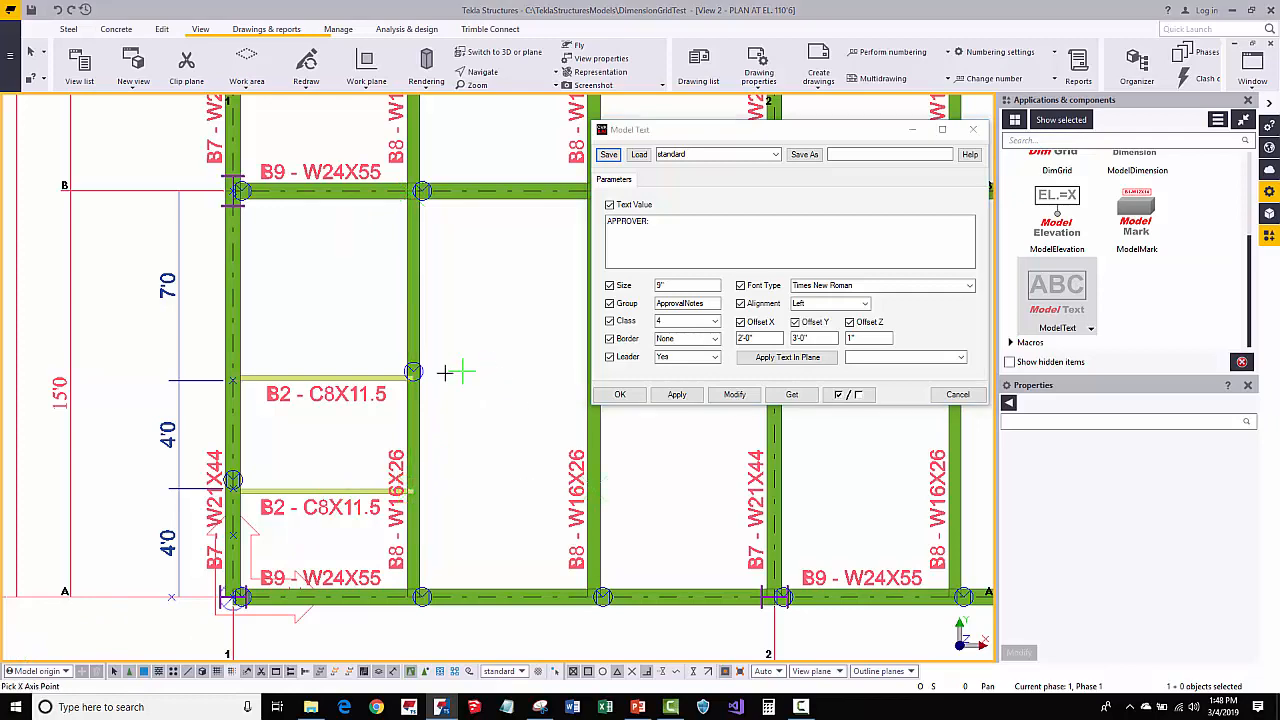
right_click(494, 311)
left_click(532, 320)
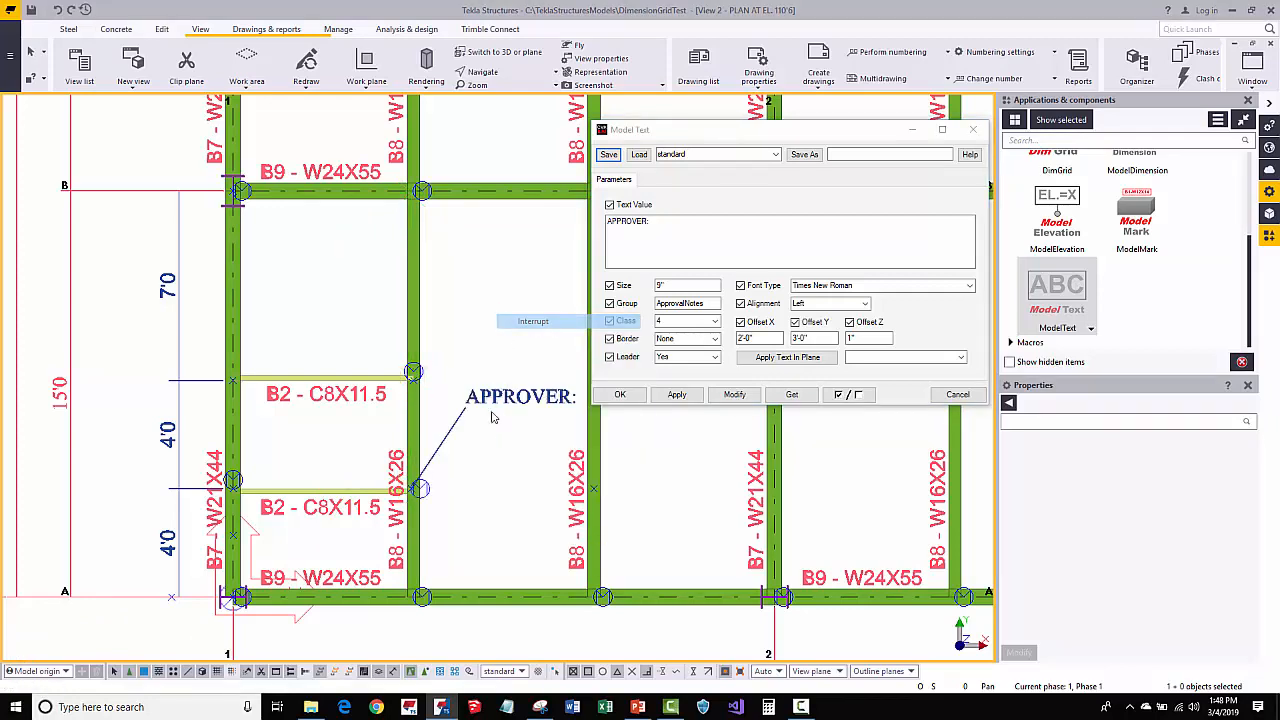
Copy the APPROVER: text from its leader point to beam joints on grid B between 1 and 2 and grid C between 2 and 3
middle_click_drag(488, 422, 409, 432)
left_click(418, 401)
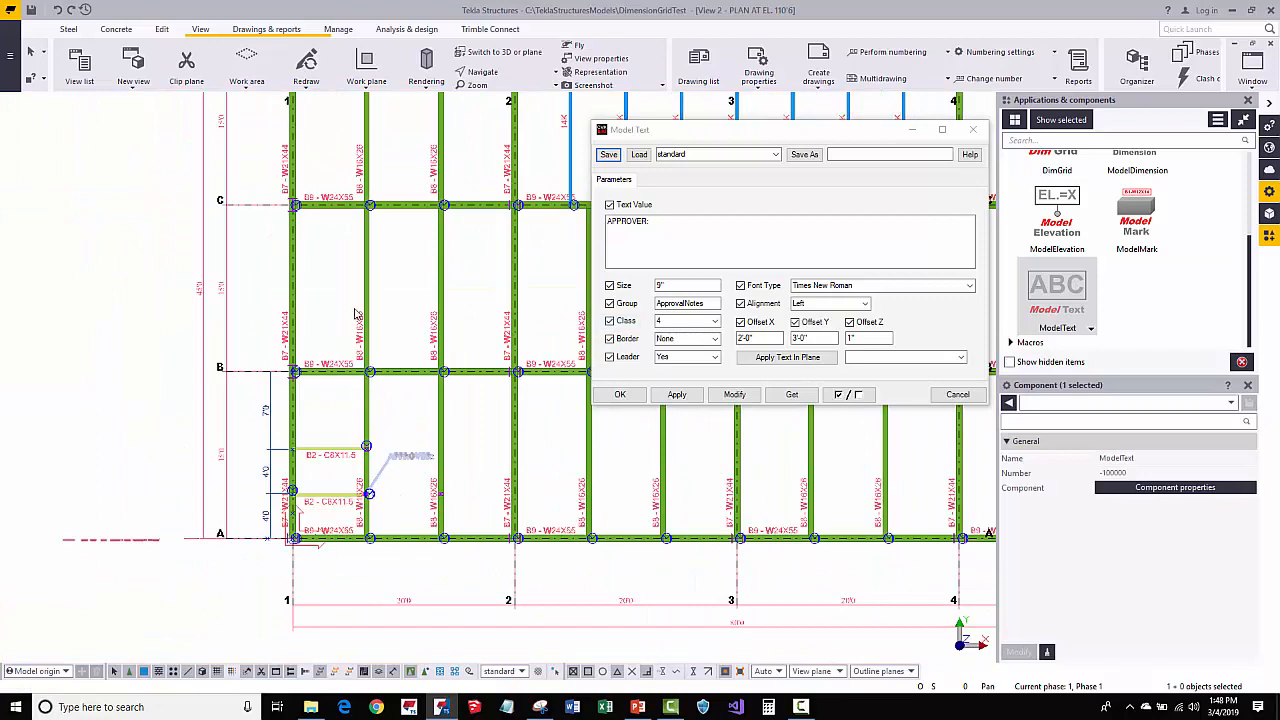
left_click(614, 396)
scroll(385, 474, "up", 2)
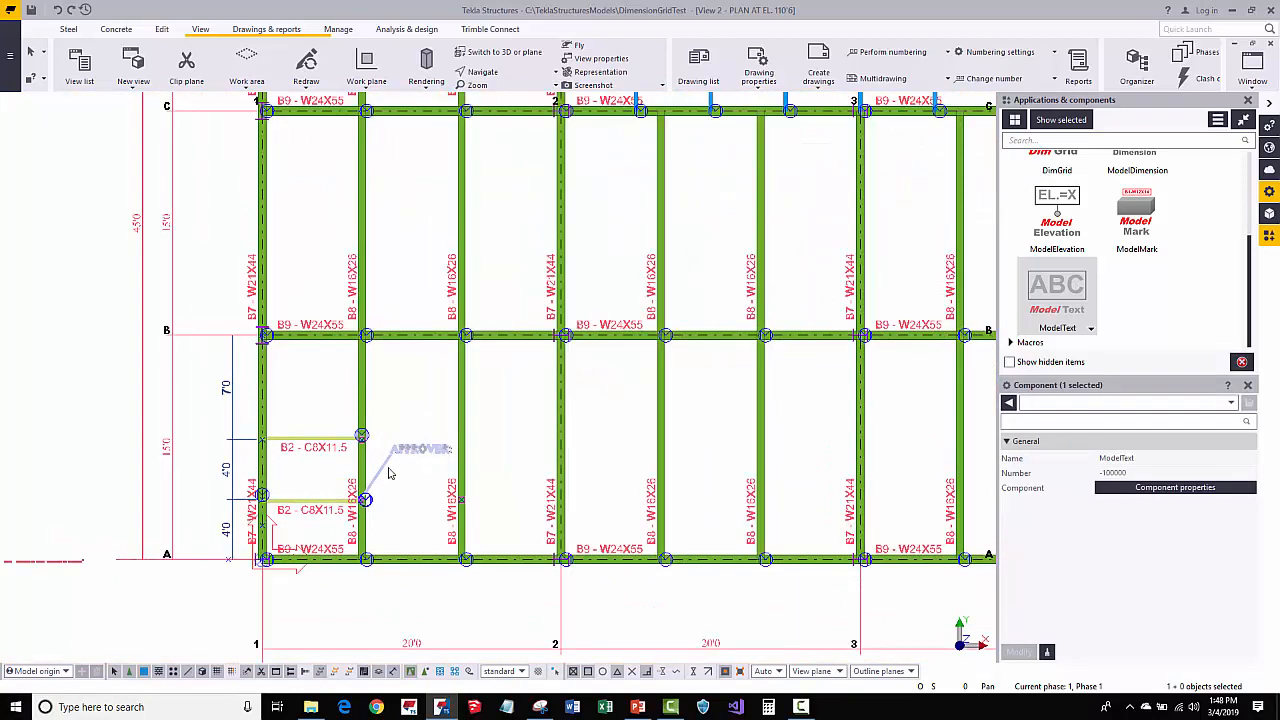
right_click(407, 443)
left_click(438, 157)
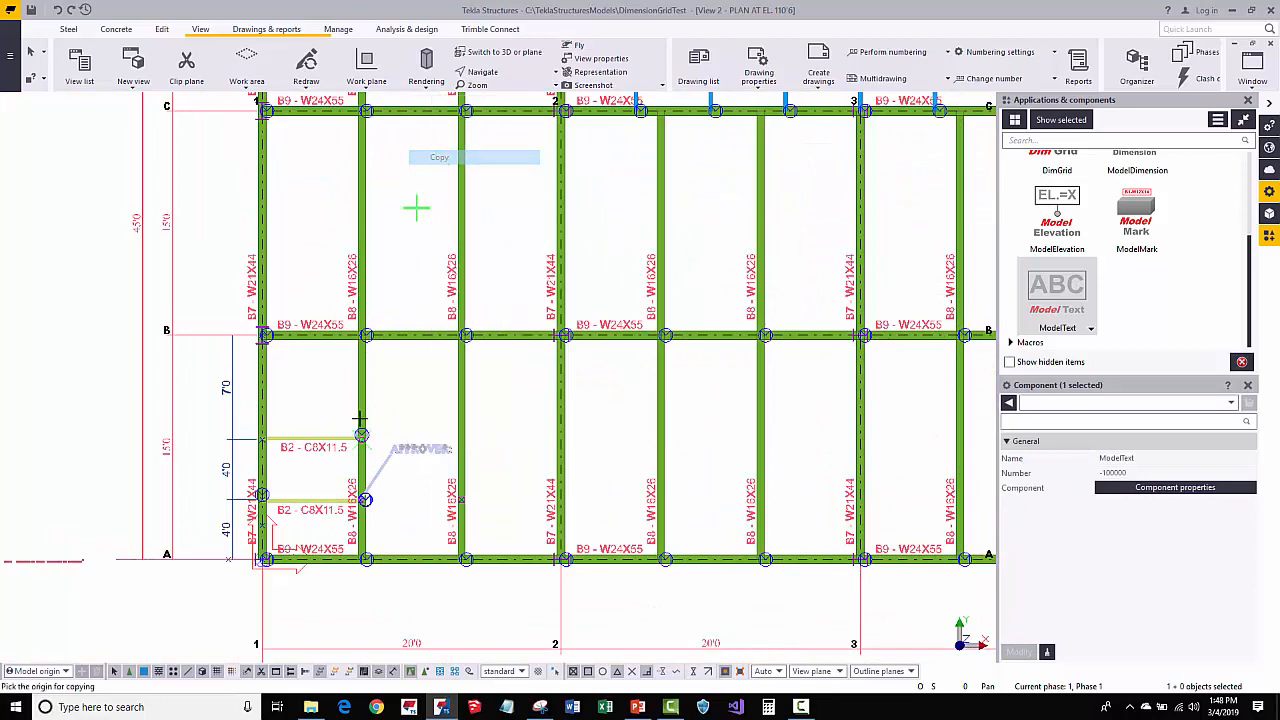
left_click(365, 500)
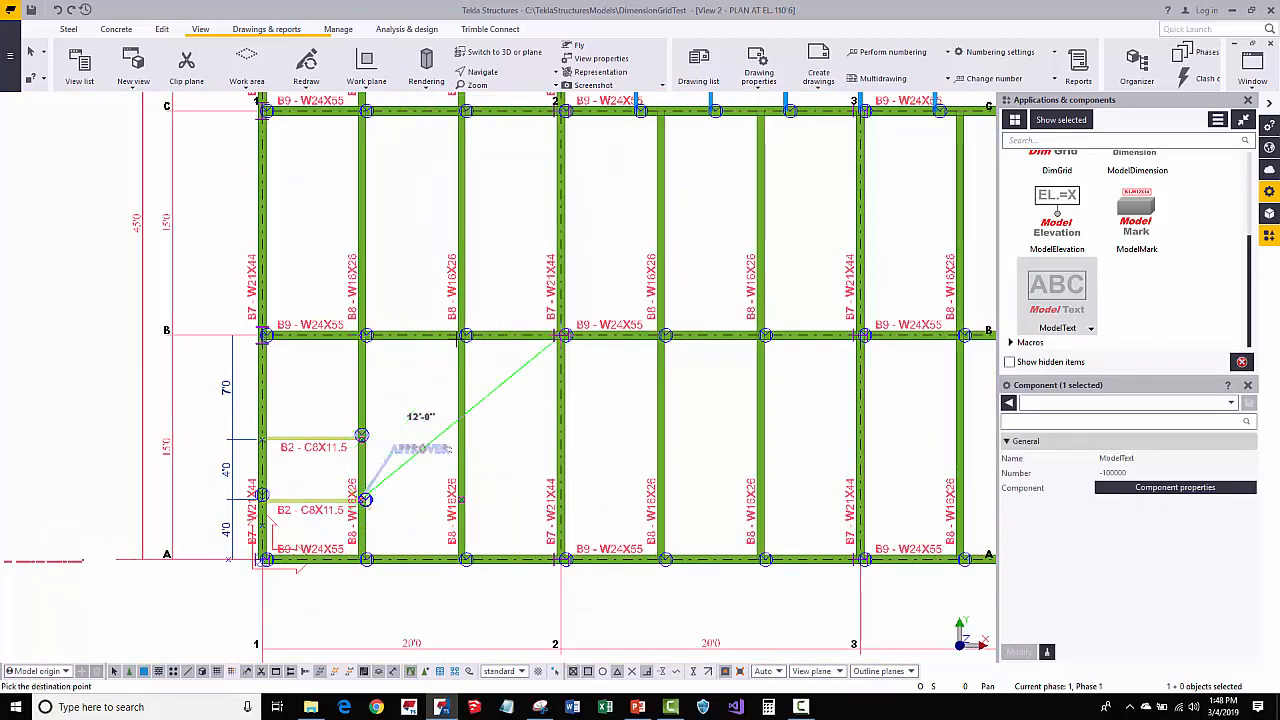
middle_click_drag(487, 435, 369, 540)
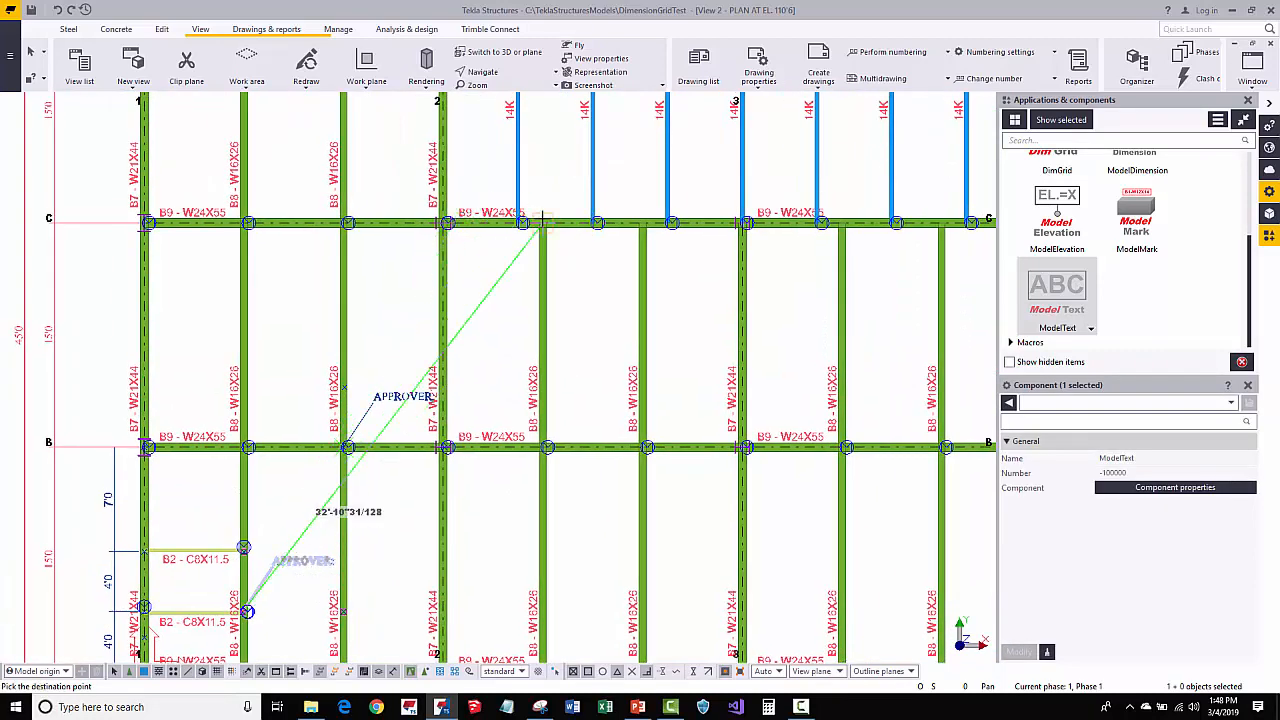
right_click(424, 286)
left_click(436, 296)
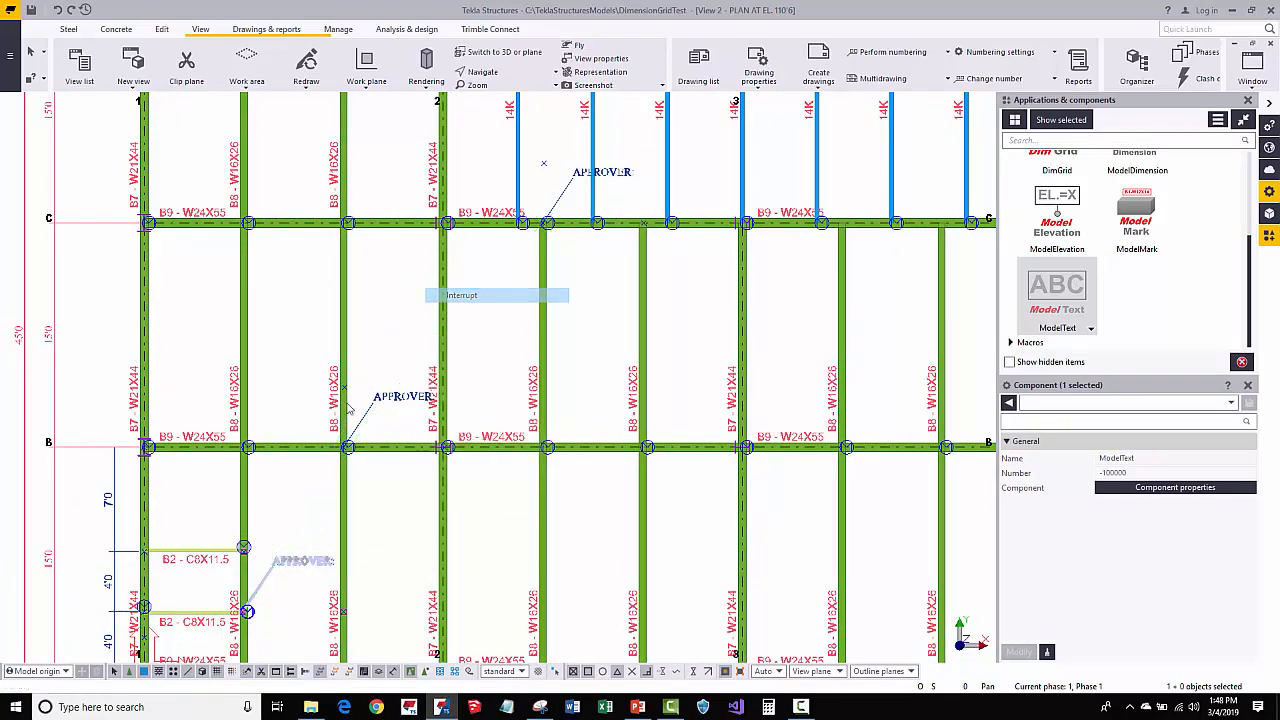
Set the work plane near grid intersection A-1 with the Work plane tool and end the command
scroll(395, 500, "down", 2)
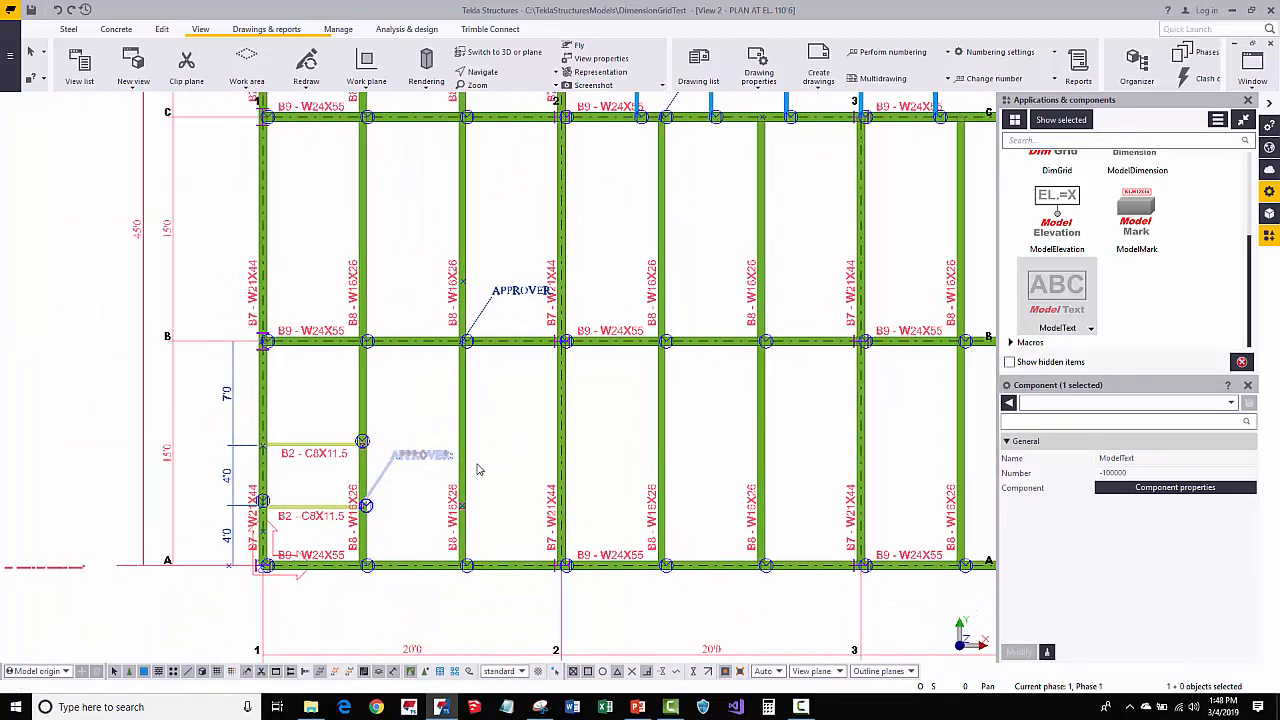
scroll(402, 508, "up", 3)
left_click(404, 507)
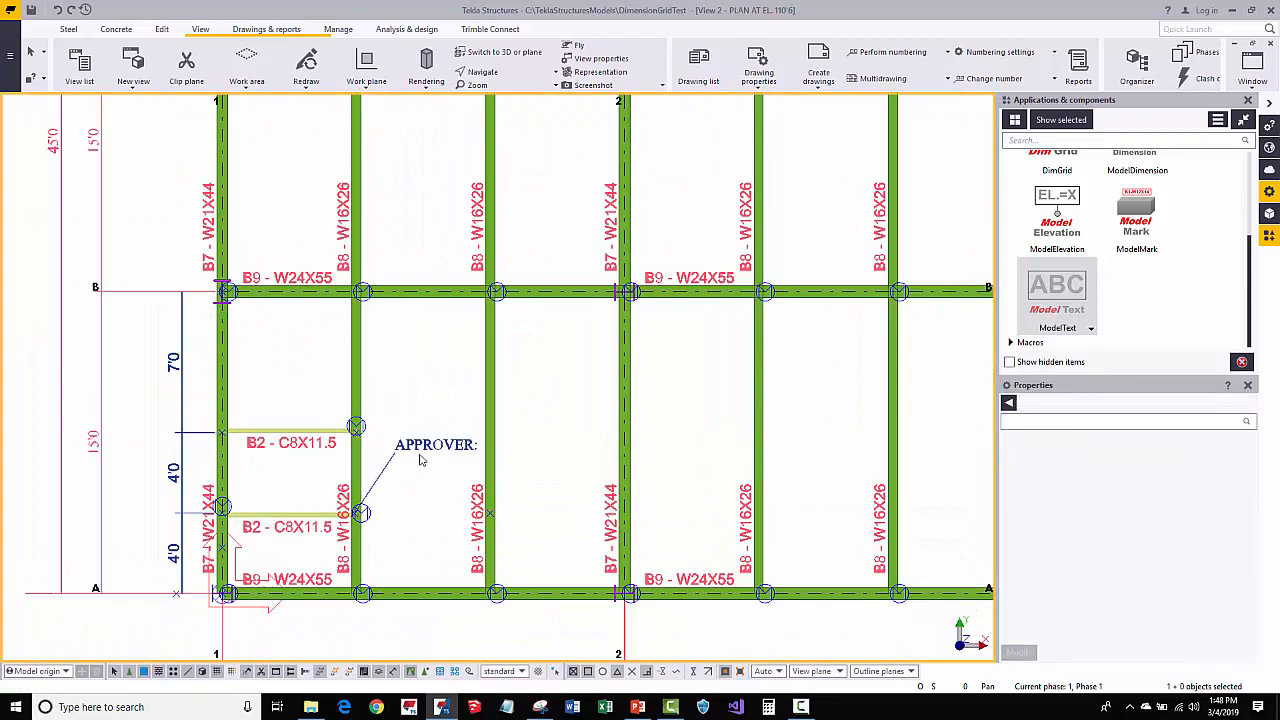
scroll(423, 458, "up", 3)
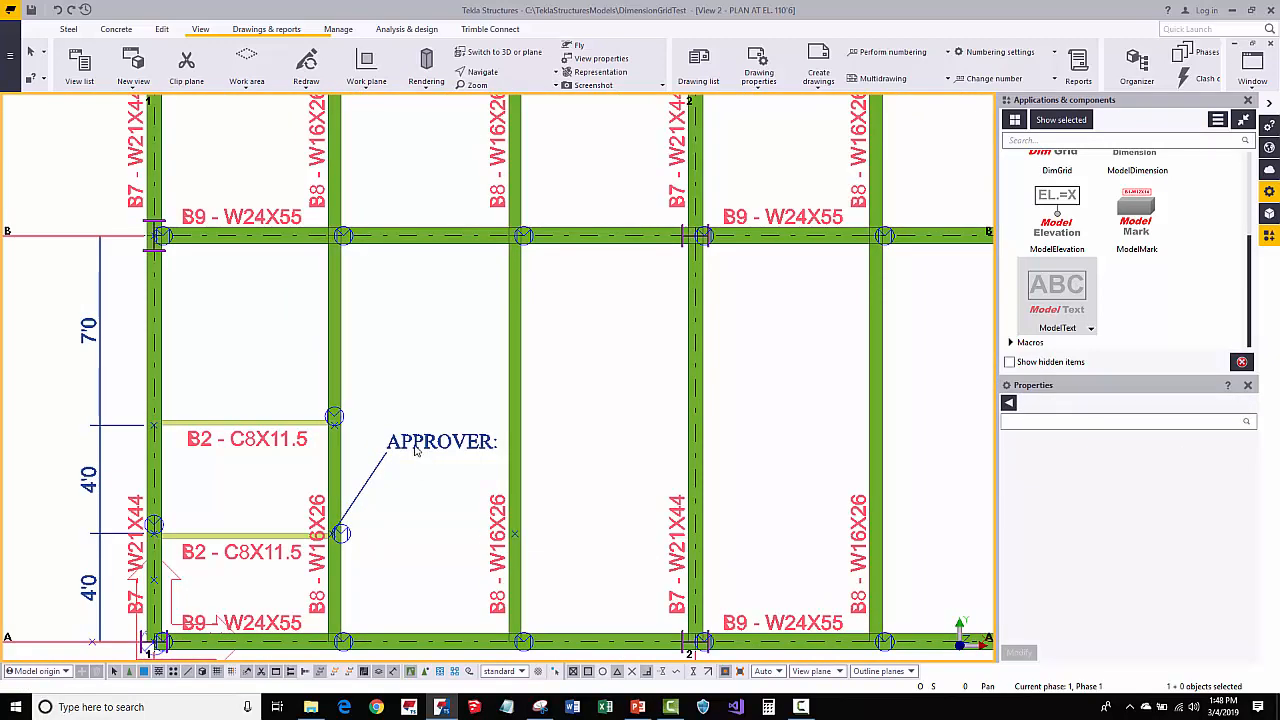
middle_click_drag(460, 517, 447, 370)
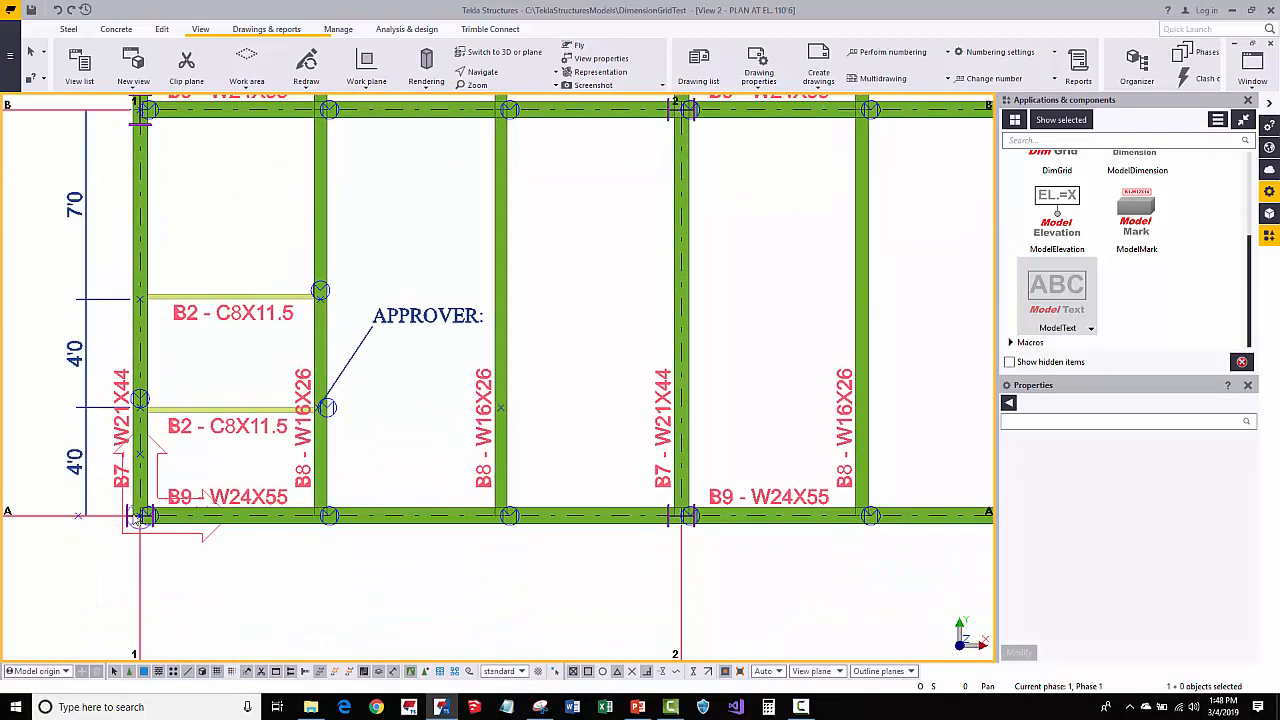
left_click(362, 81)
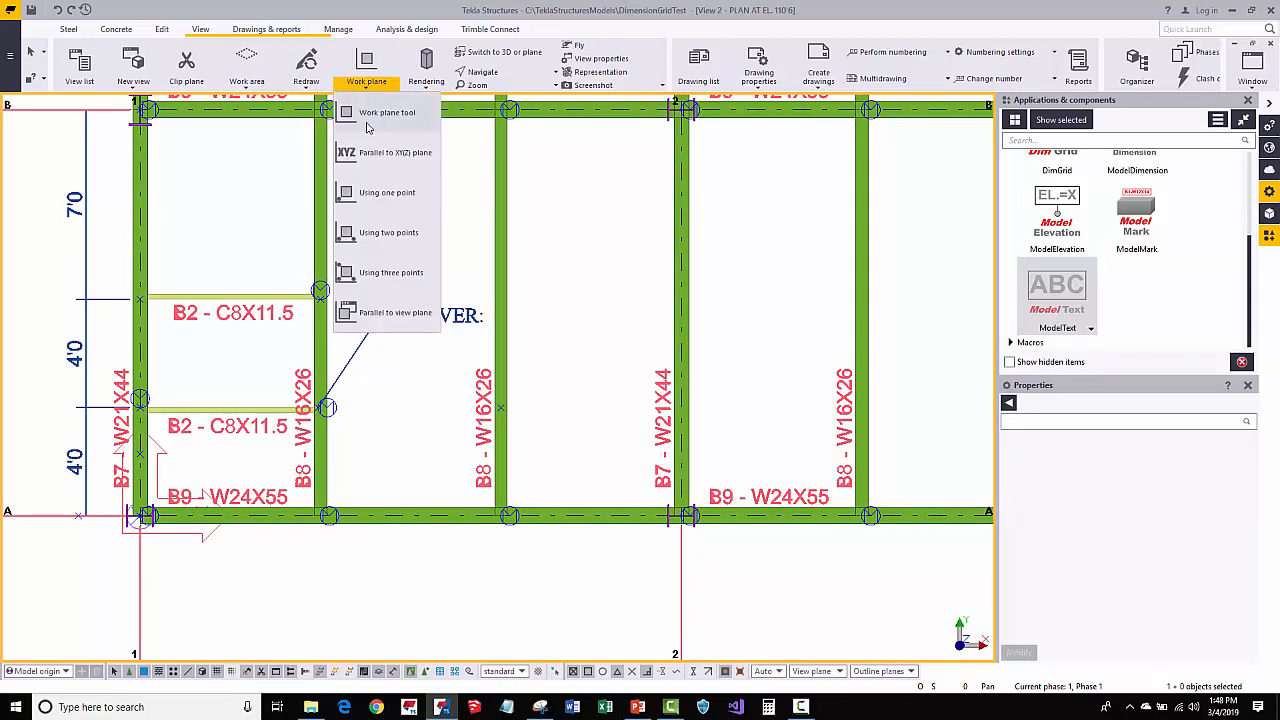
left_click(370, 113)
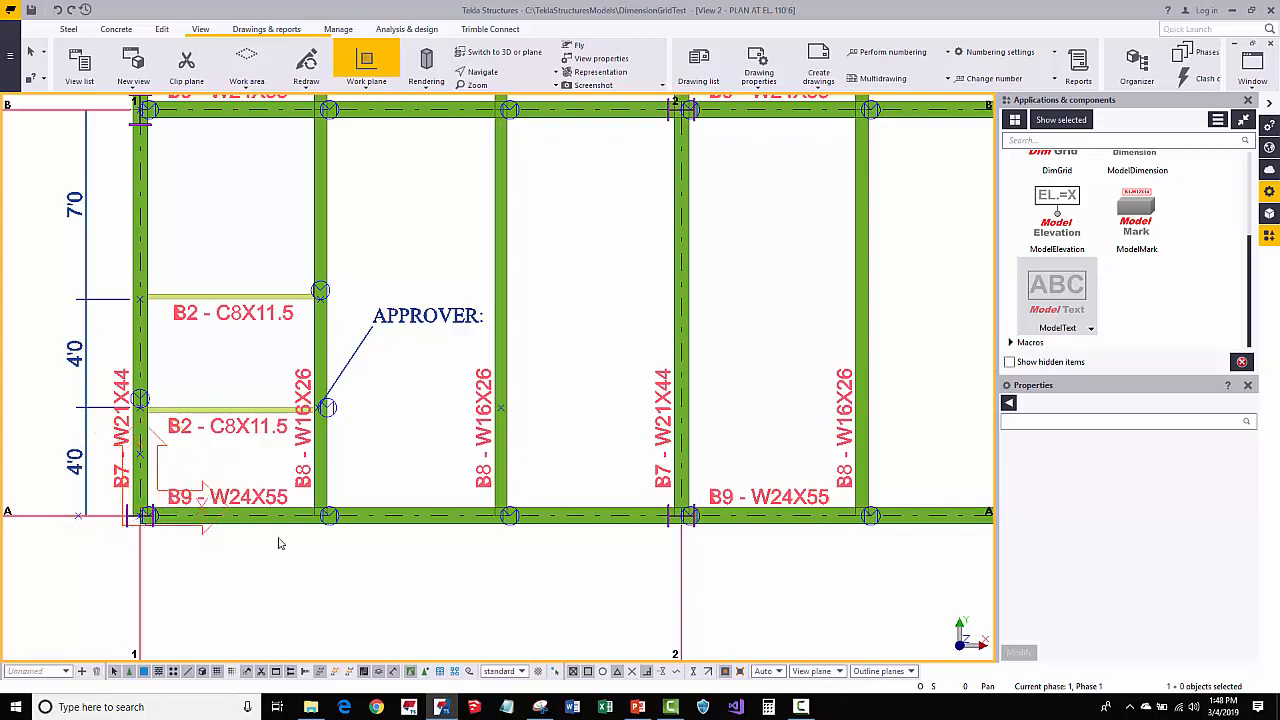
scroll(280, 538, "down", 2)
right_click(120, 324)
left_click(136, 348)
right_click(118, 328)
left_click(134, 338)
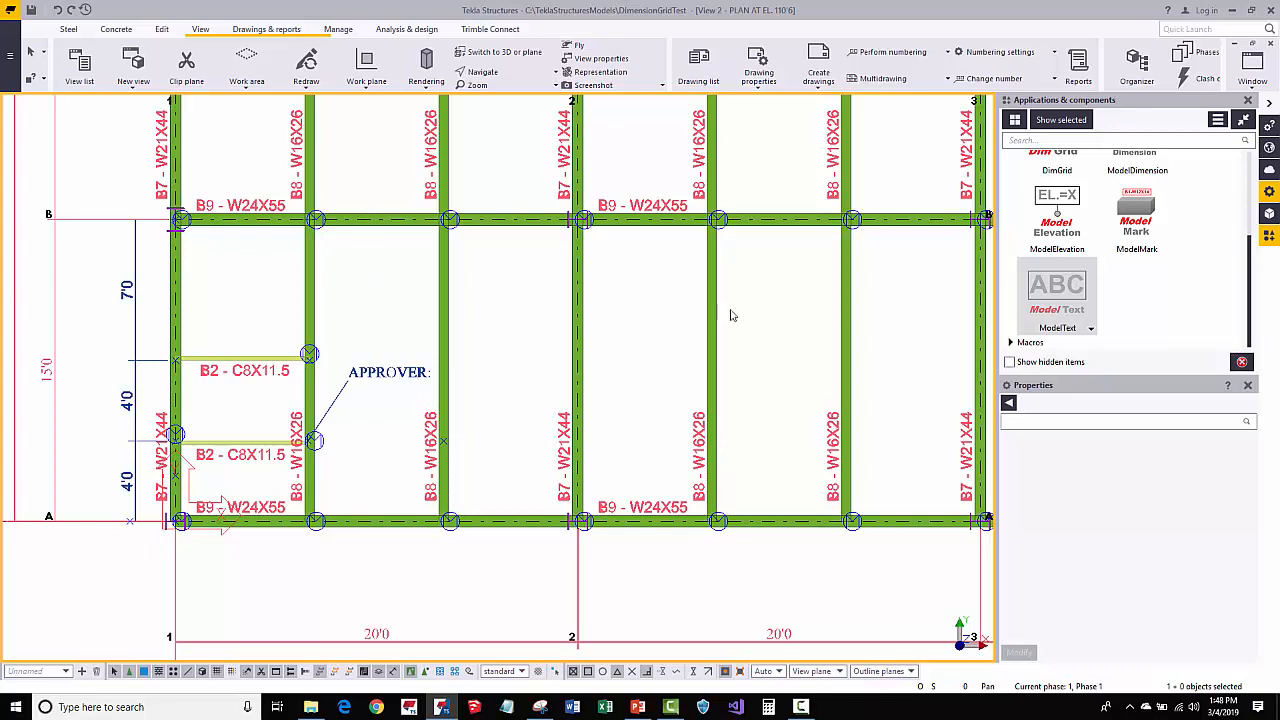
Open the ModelText settings, leave the placement command, and choose ApproverNote as the setting for applying text in plane
left_click(1075, 283)
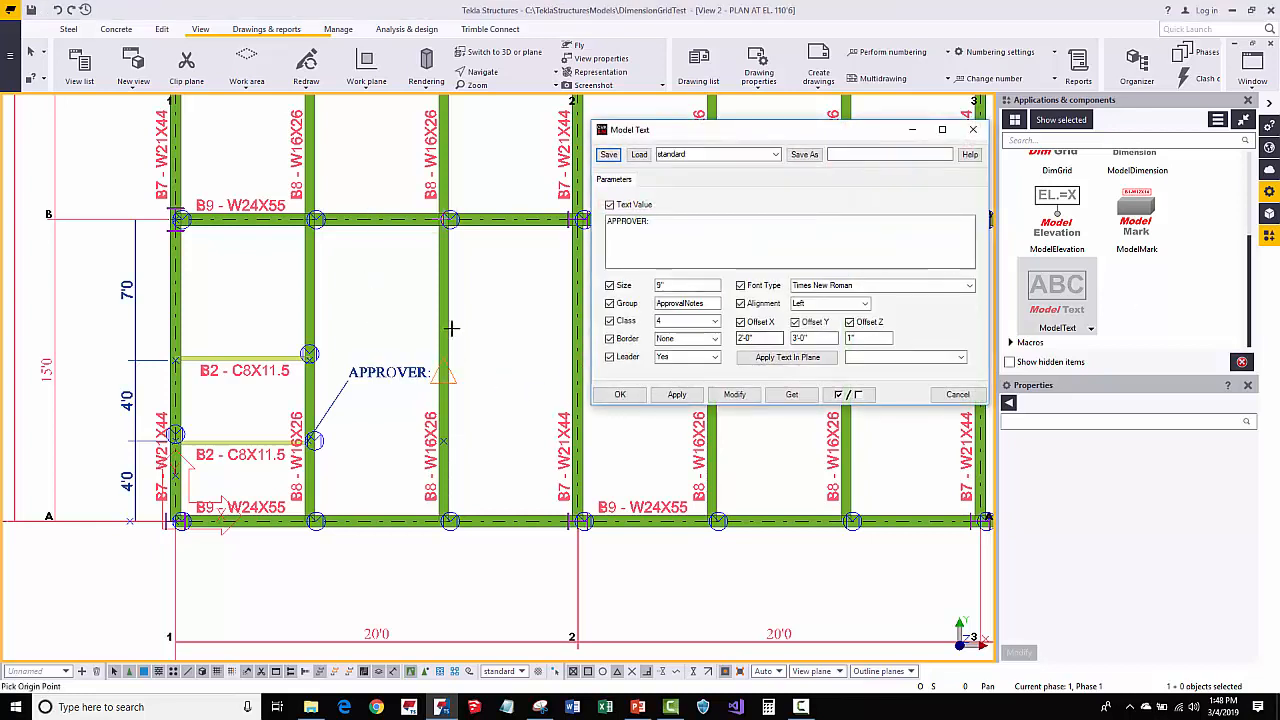
right_click(508, 330)
left_click(530, 337)
middle_click_drag(567, 469, 438, 514)
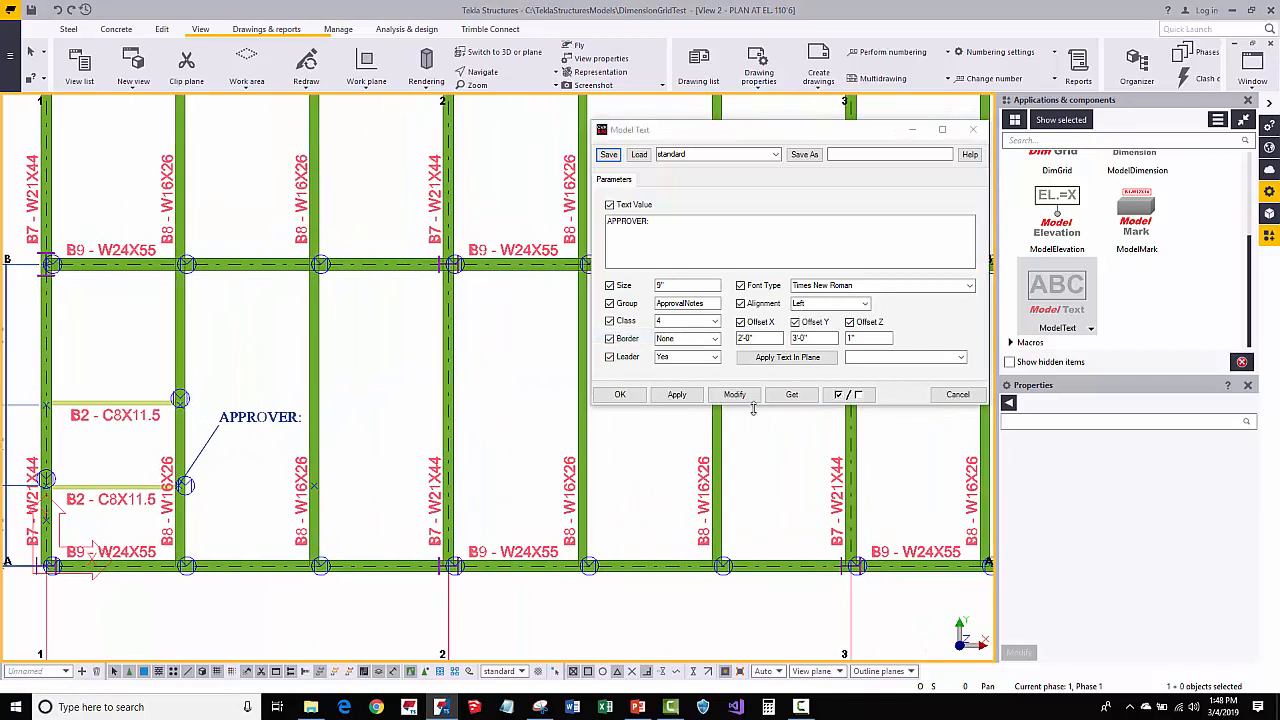
left_click(960, 358)
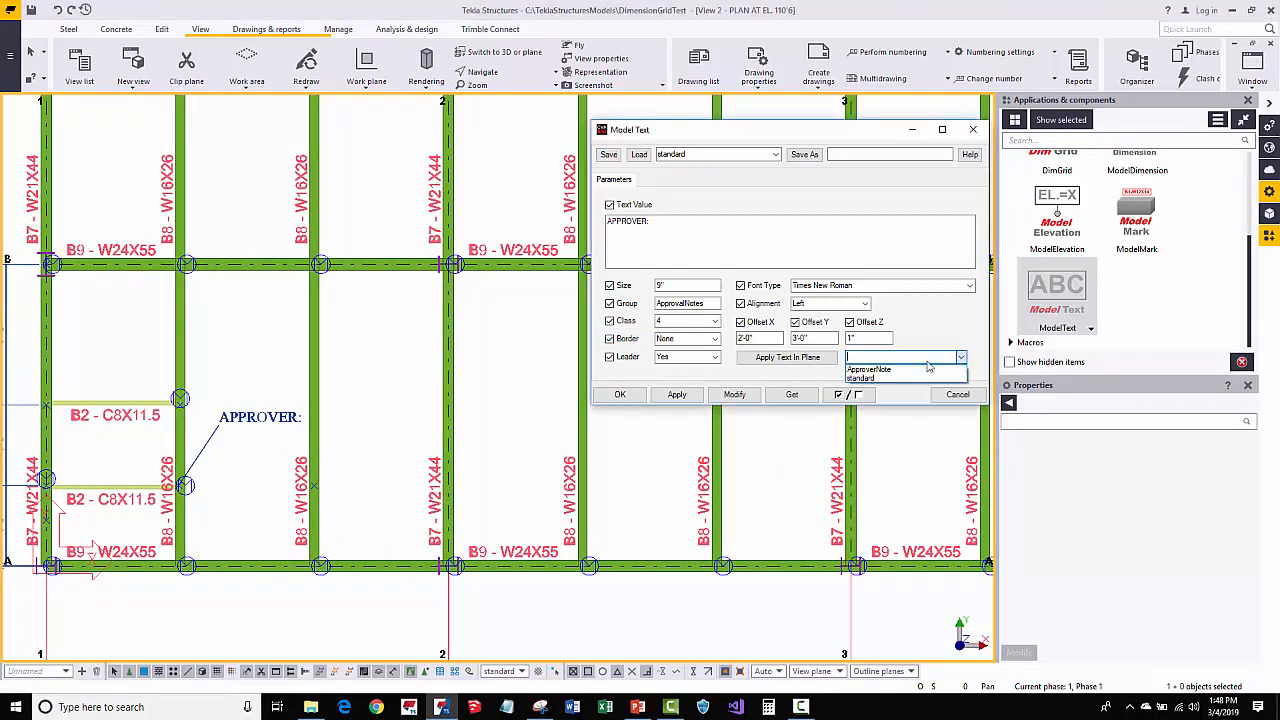
left_click(875, 371)
left_click(776, 155)
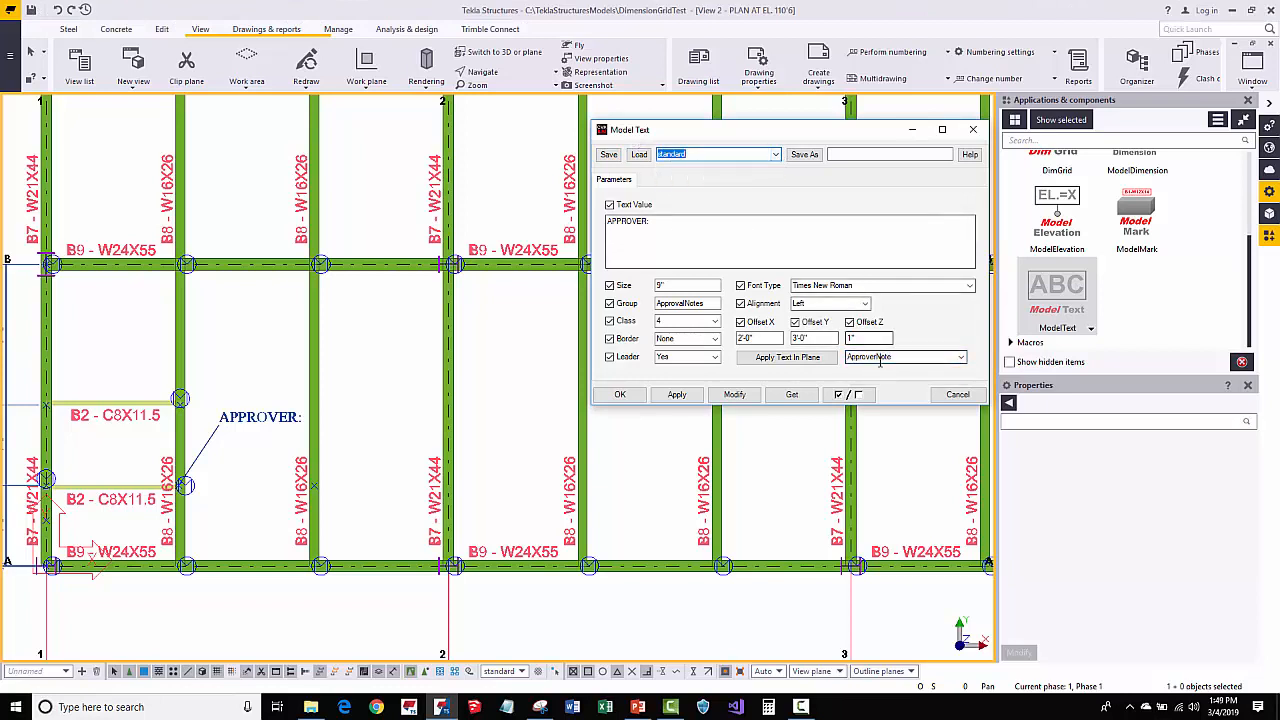
Apply the ApproverNote text in plane at grid intersection B-2, the first W16X26 joint on grid C past 2, and the third 14K joist
left_click(795, 358)
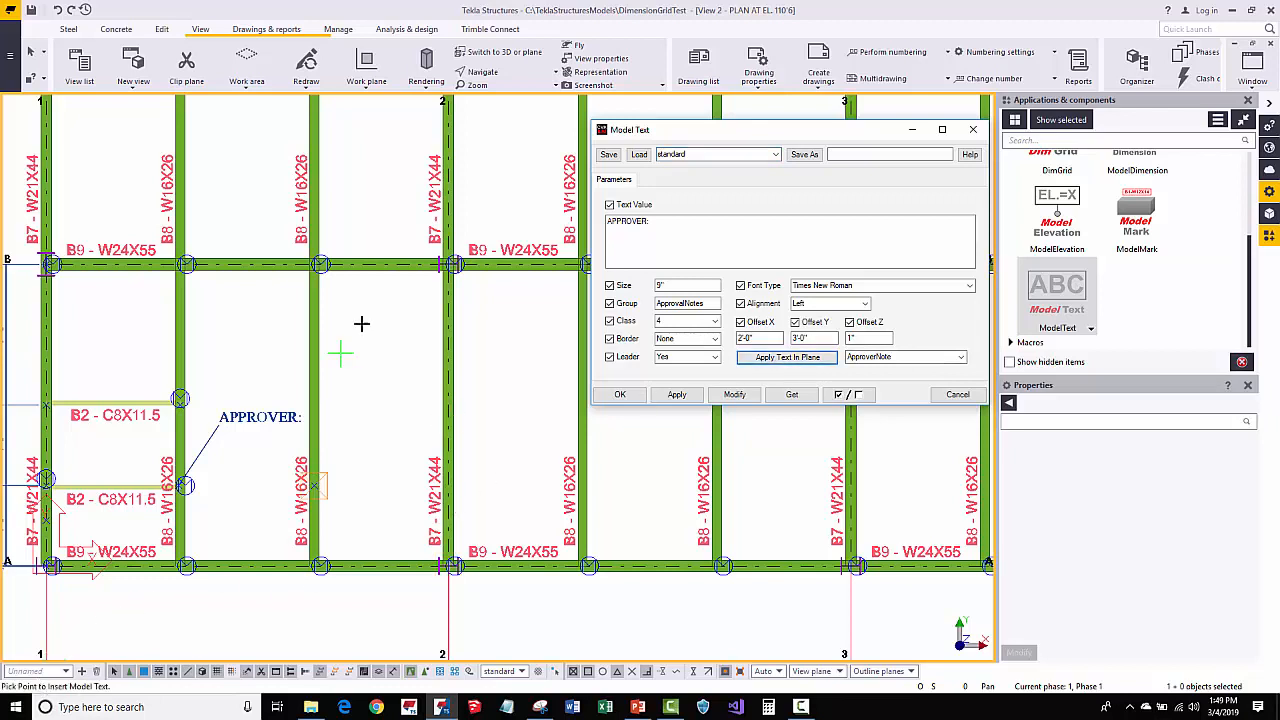
left_click(453, 263)
middle_click_drag(487, 337, 271, 523)
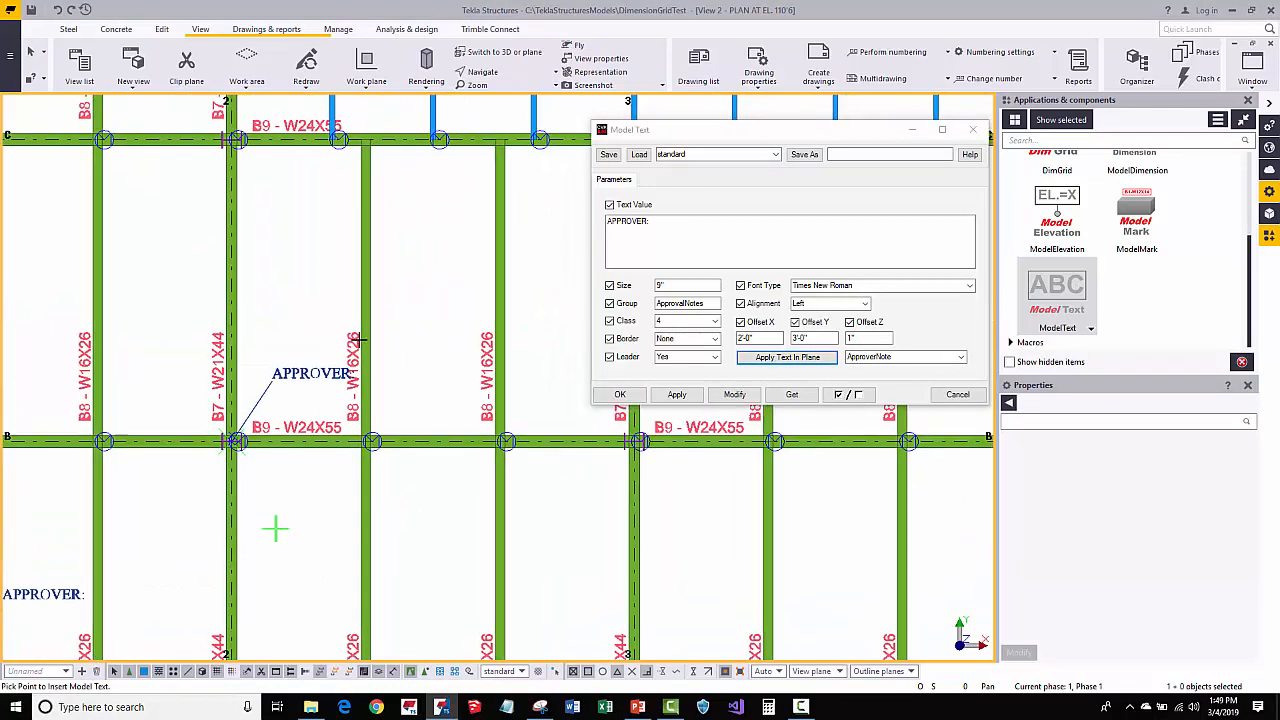
middle_click_drag(409, 251, 297, 501)
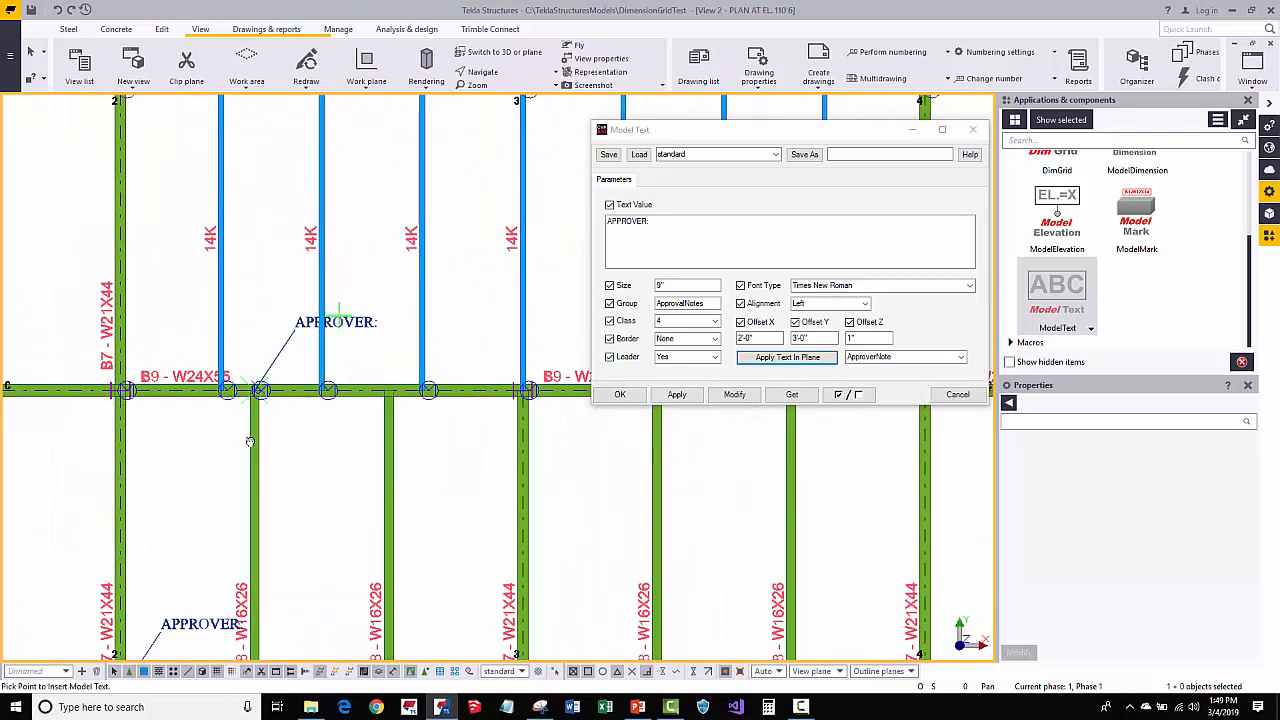
middle_click_drag(420, 210, 330, 332)
left_click(330, 332)
scroll(340, 370, "down", 2)
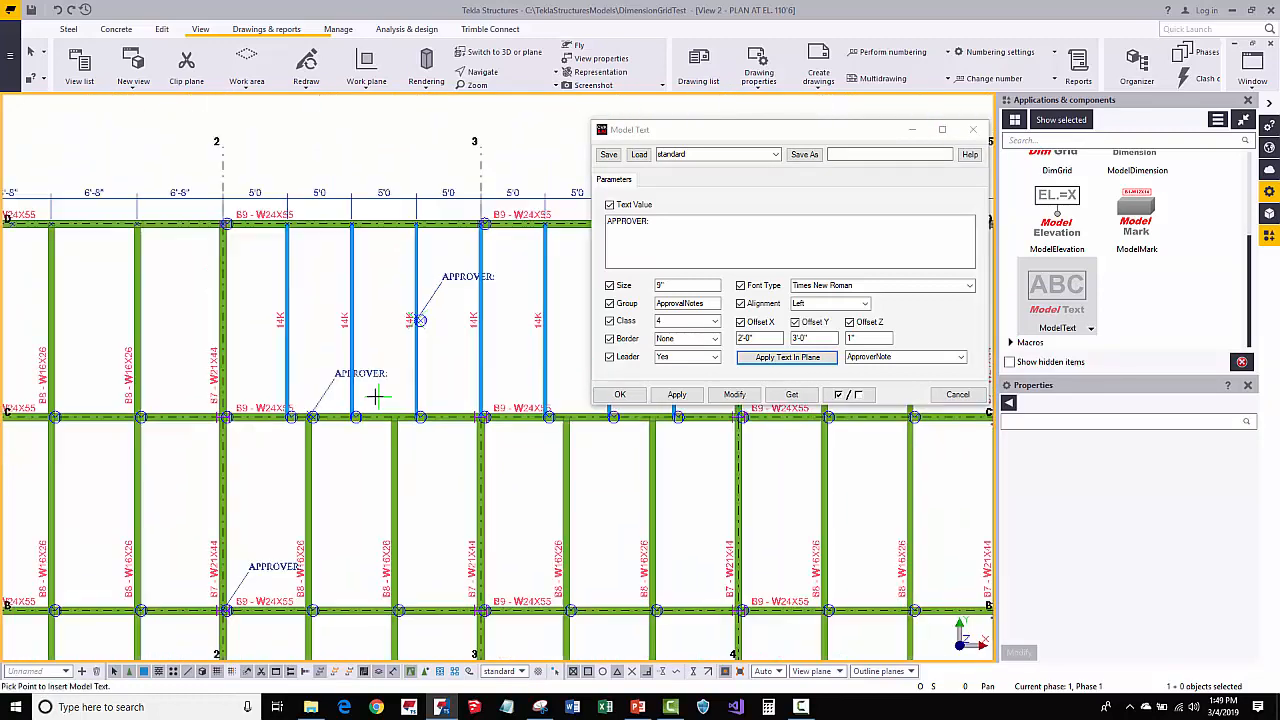
right_click(310, 341)
left_click(332, 347)
Turn the leader off and back on for the APPROVER: text at the lower C8X11.5 beam joint
scroll(292, 430, "up", 3)
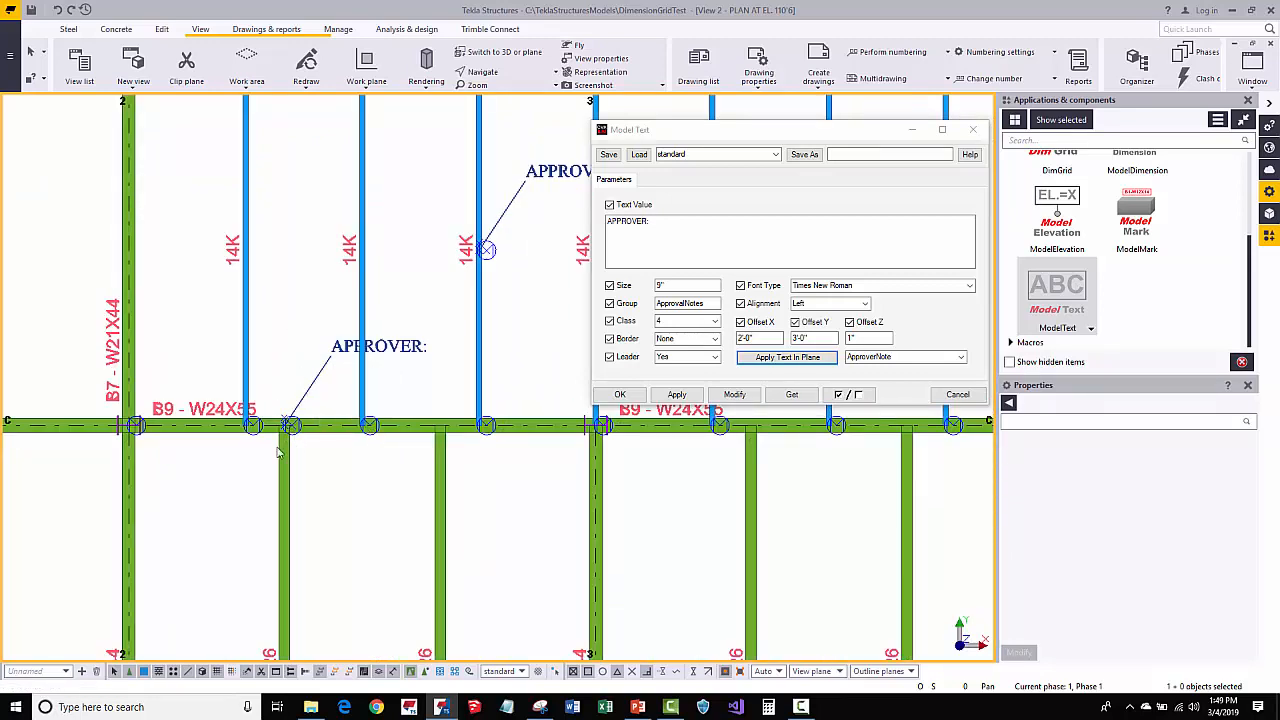
scroll(339, 428, "down", 1)
middle_click_drag(248, 578, 345, 377)
middle_click_drag(118, 623, 328, 359)
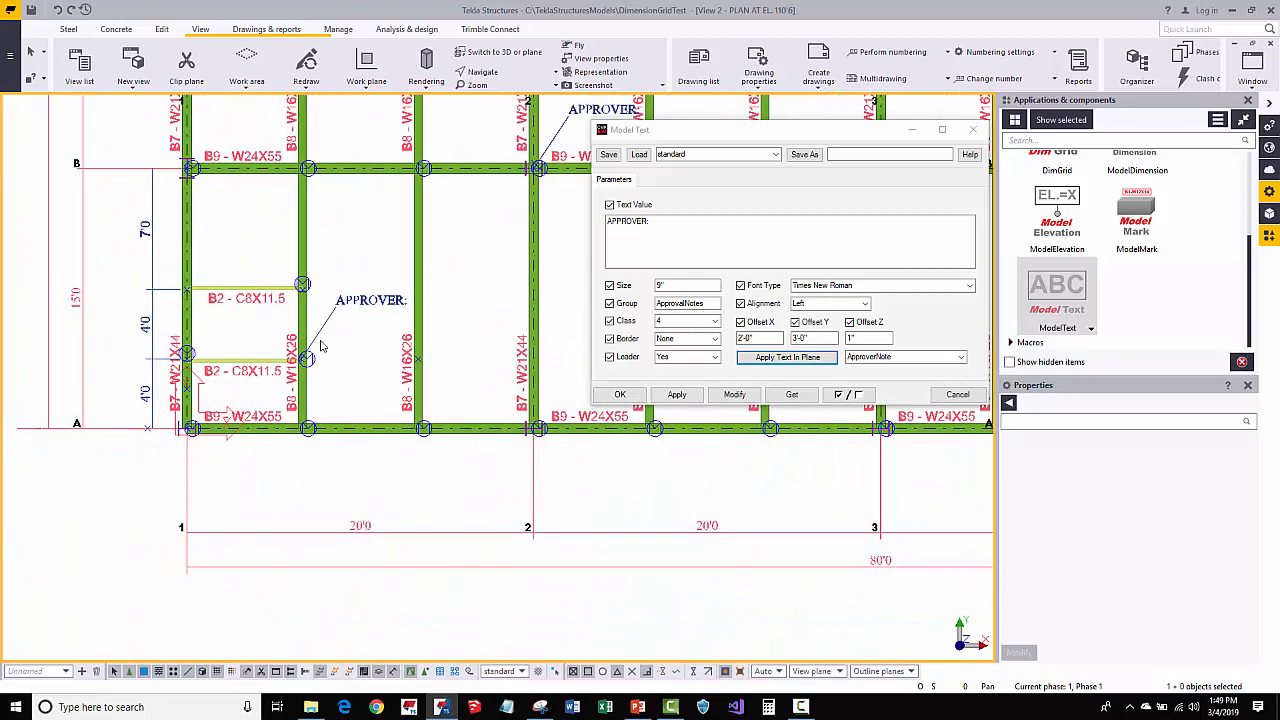
scroll(334, 300, "up", 2)
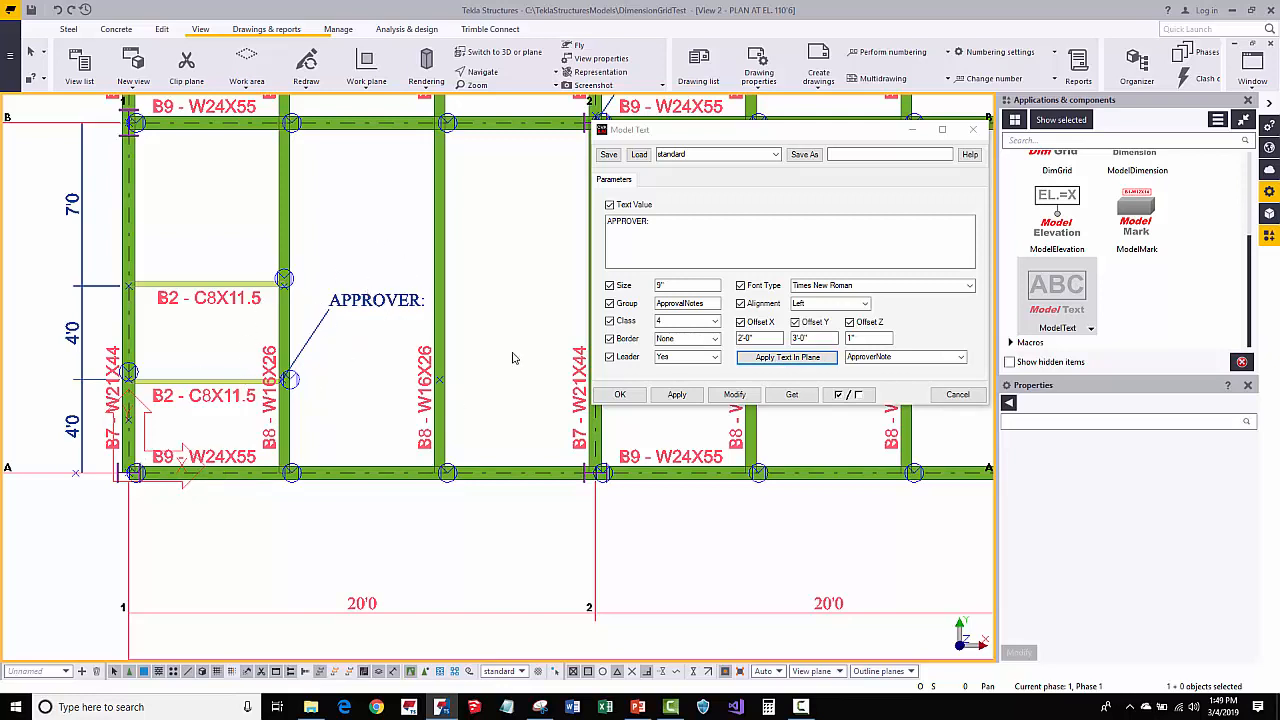
left_click(352, 310)
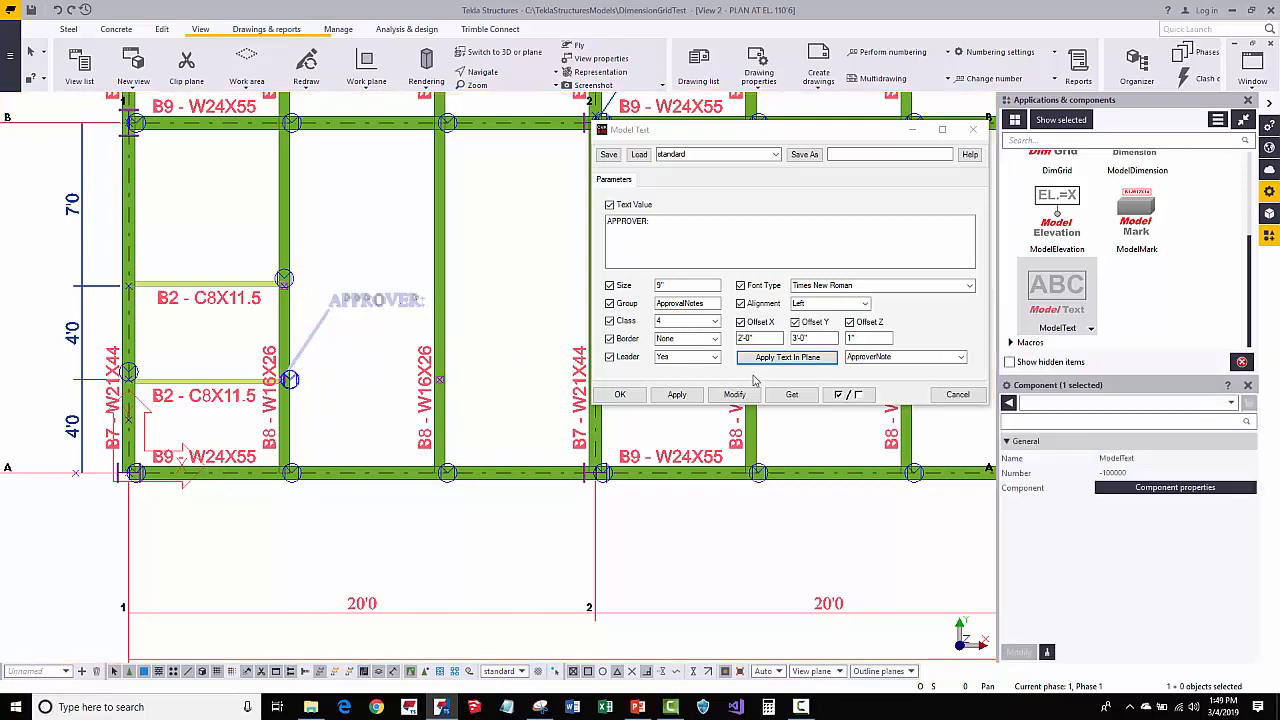
left_click(714, 357)
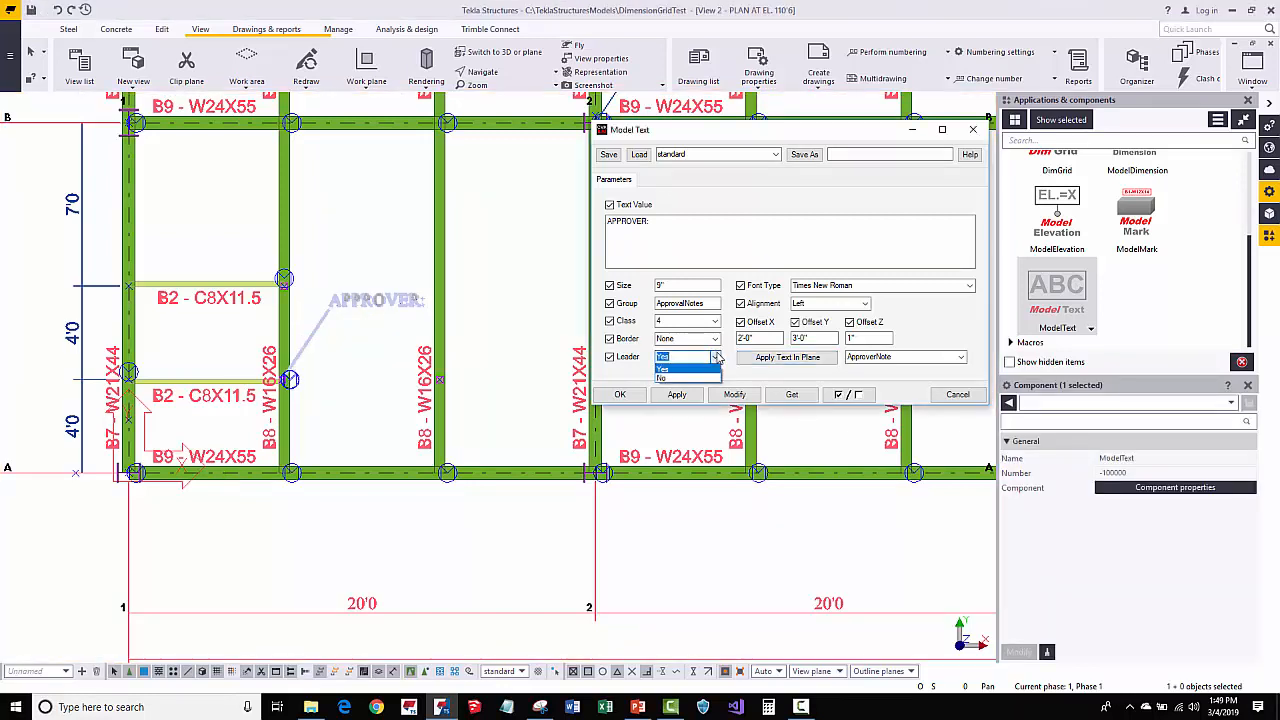
left_click(672, 378)
left_click(731, 394)
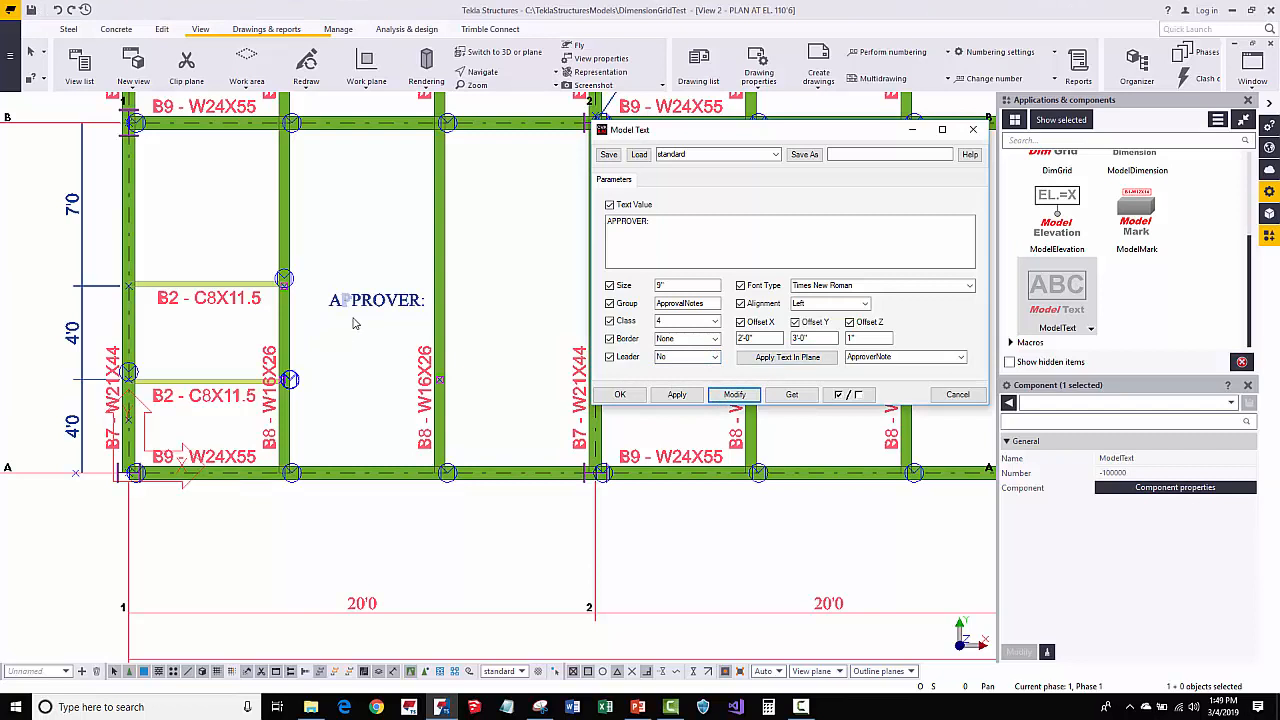
left_click(714, 357)
left_click(672, 367)
left_click(734, 394)
Add a second line reading "PROVIDE DIMENSIONS" to the selected APPROVER: text and close the Model Text settings
scroll(322, 345, "up", 3)
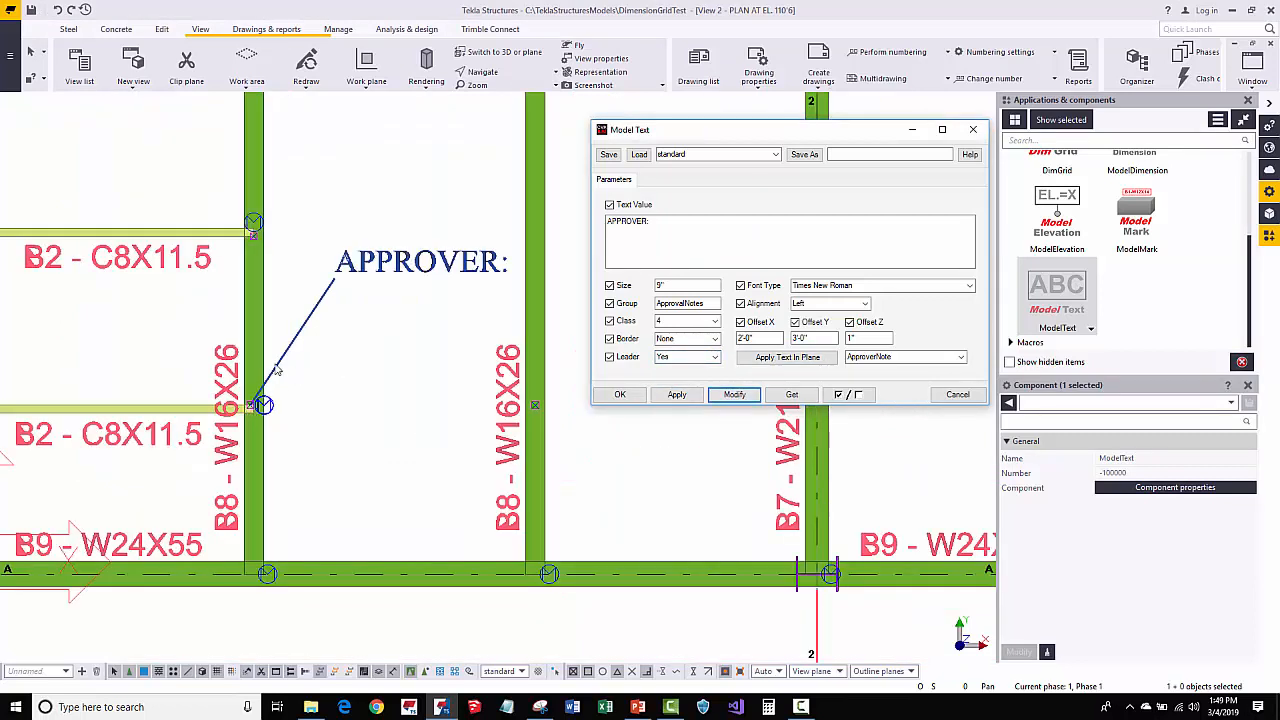
left_click_drag(815, 341, 757, 344)
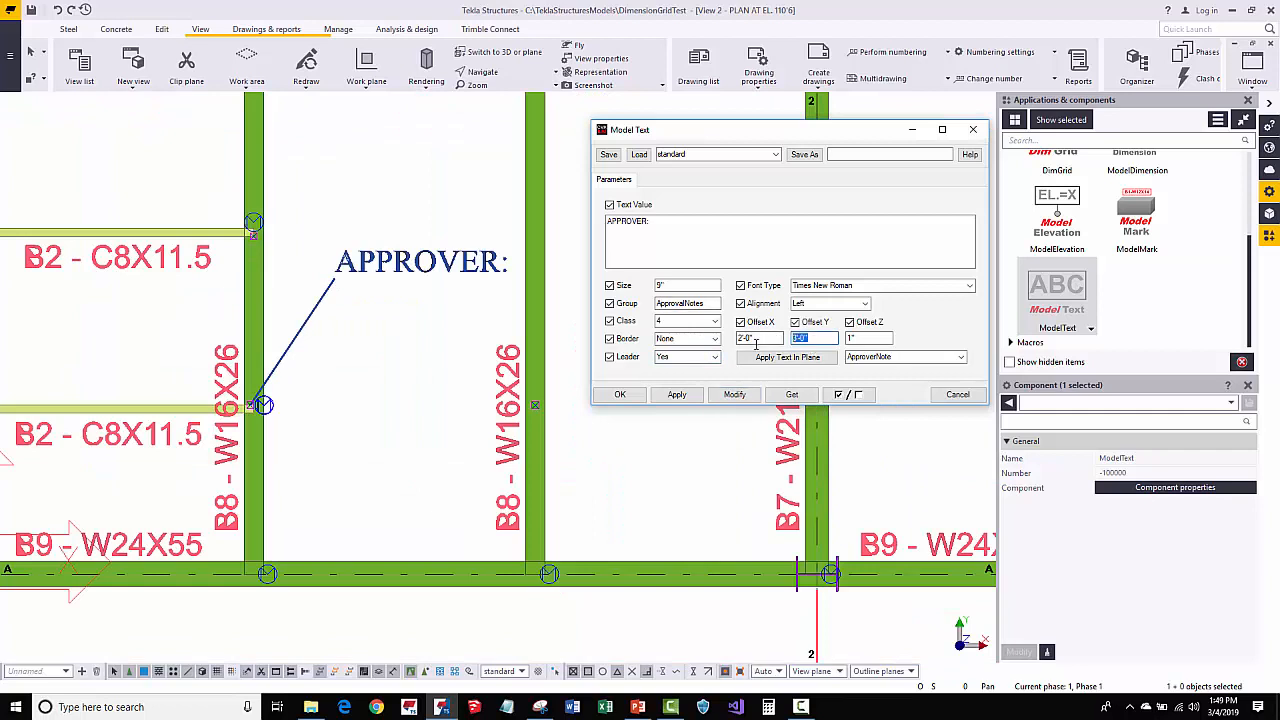
left_click(680, 224)
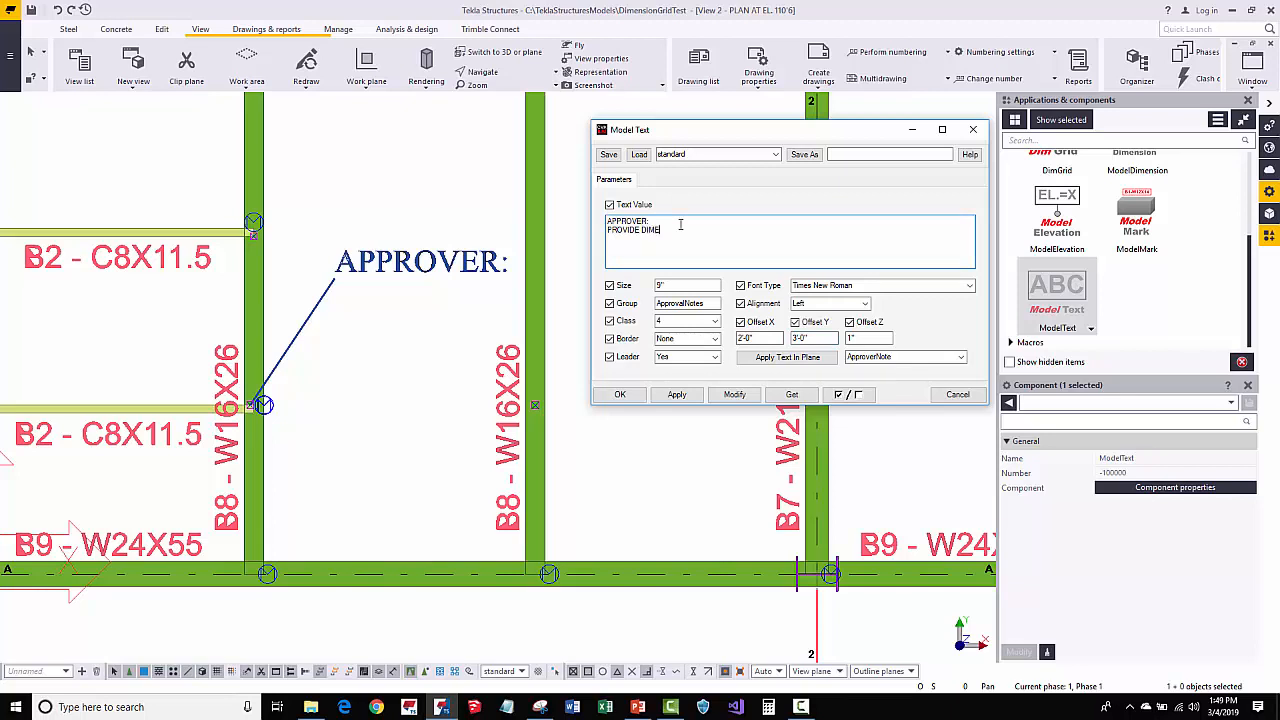
key("Return")
type("PROVIDE DIMENSIONS")
left_click(734, 394)
scroll(343, 214, "down", 3)
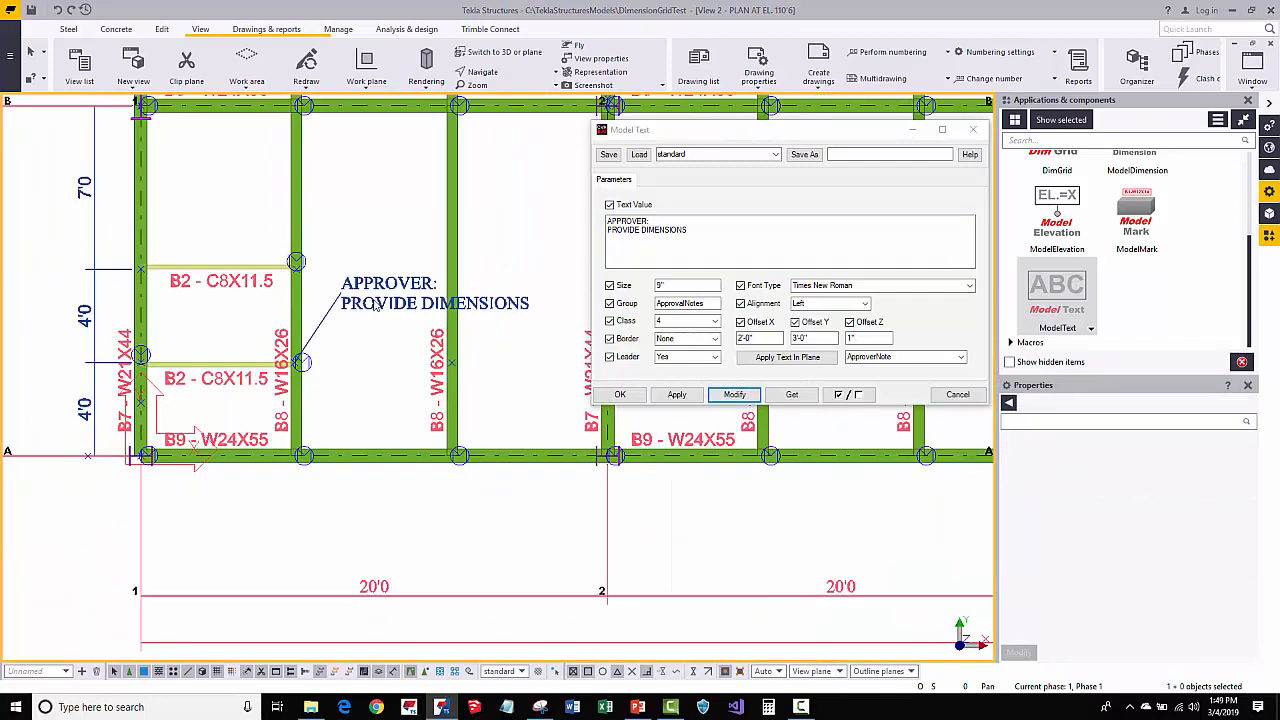
scroll(349, 317, "up", 2)
left_click(335, 326)
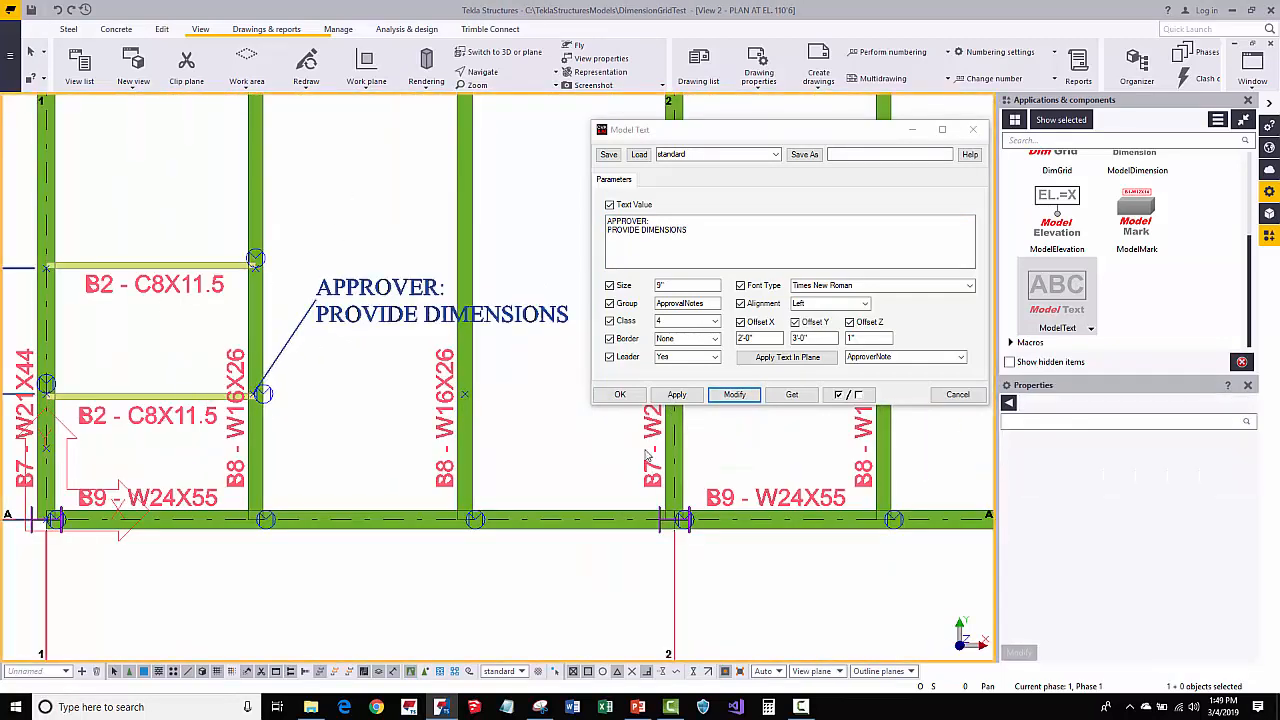
left_click(619, 394)
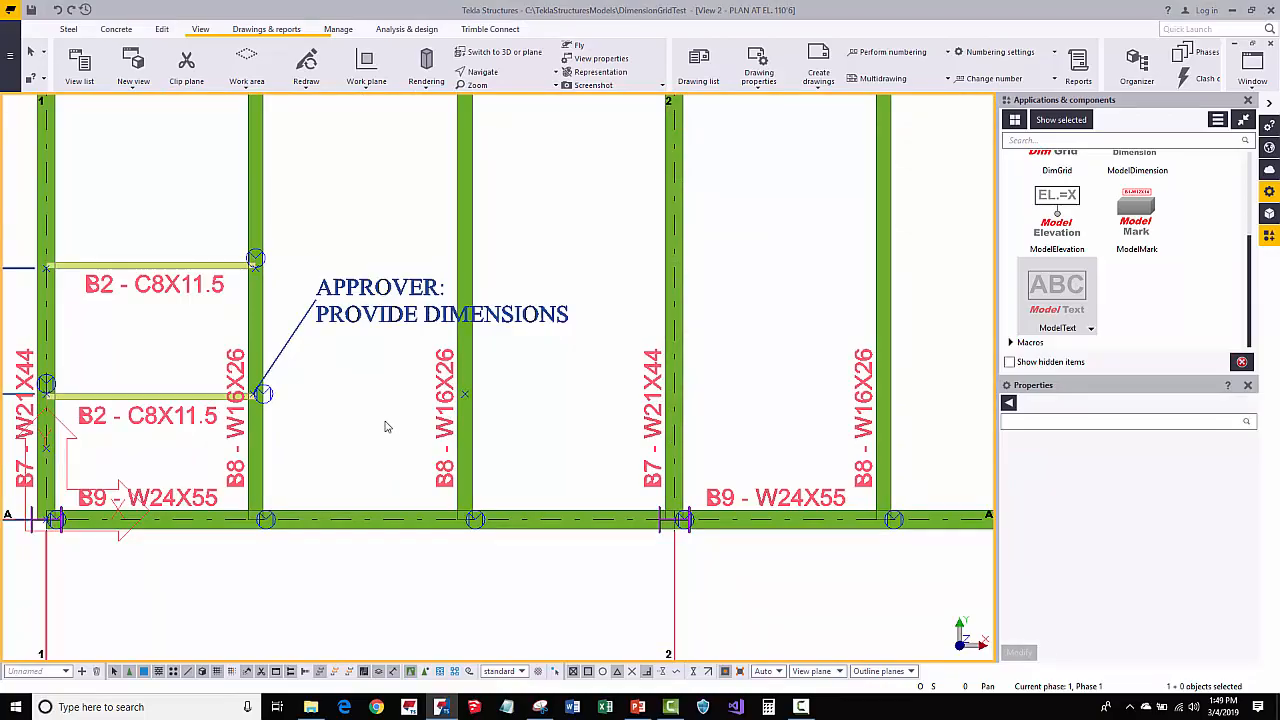
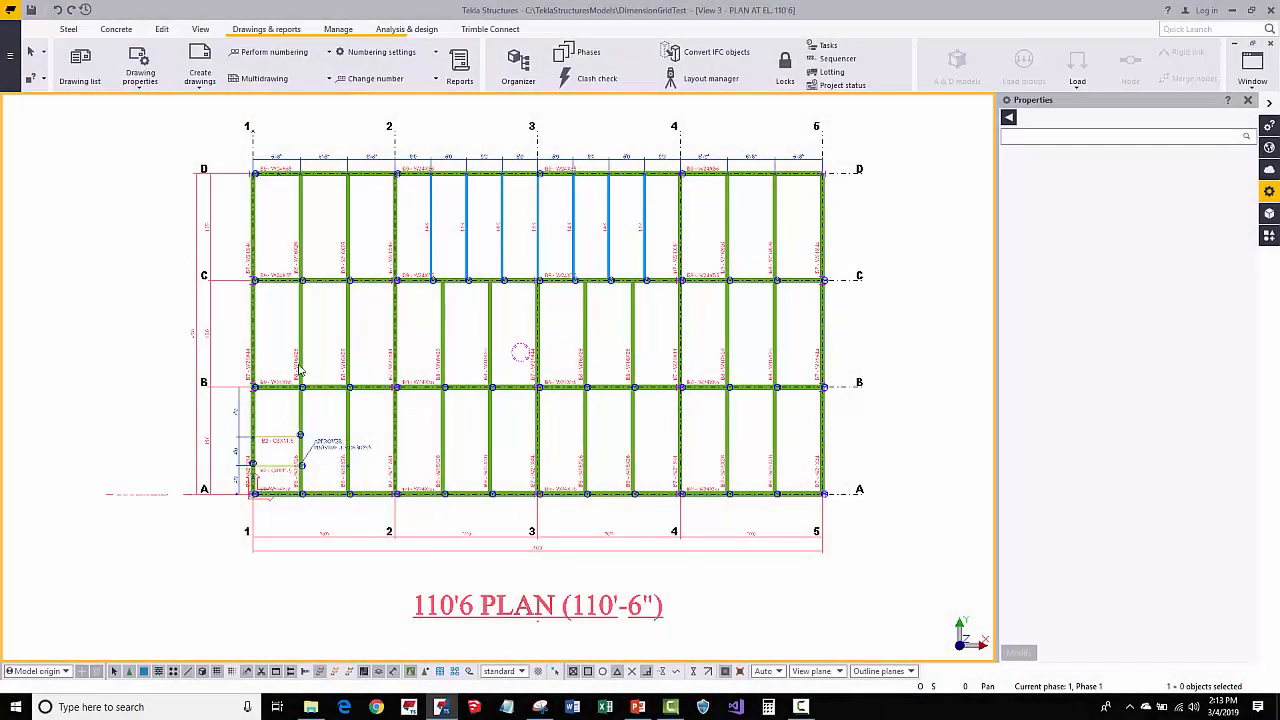
scroll(383, 192, "up", 2)
middle_click_drag(770, 325, 728, 287)
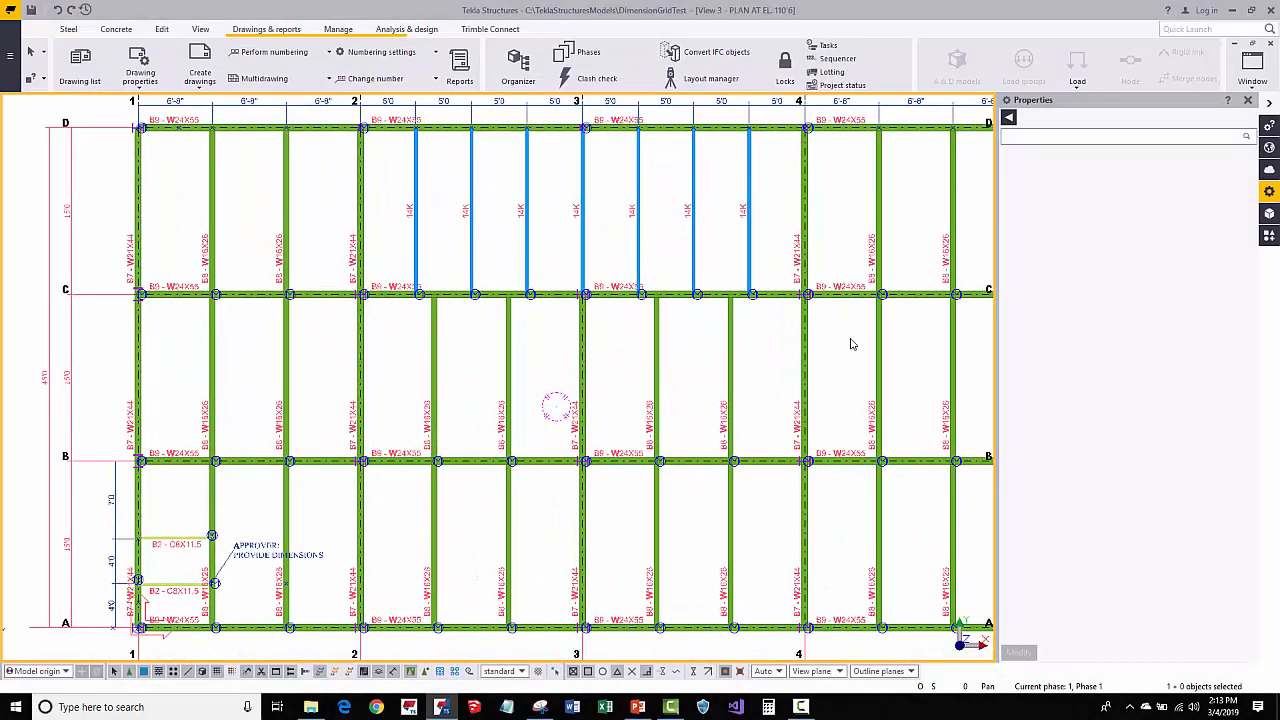
scroll(257, 523, "down", 1)
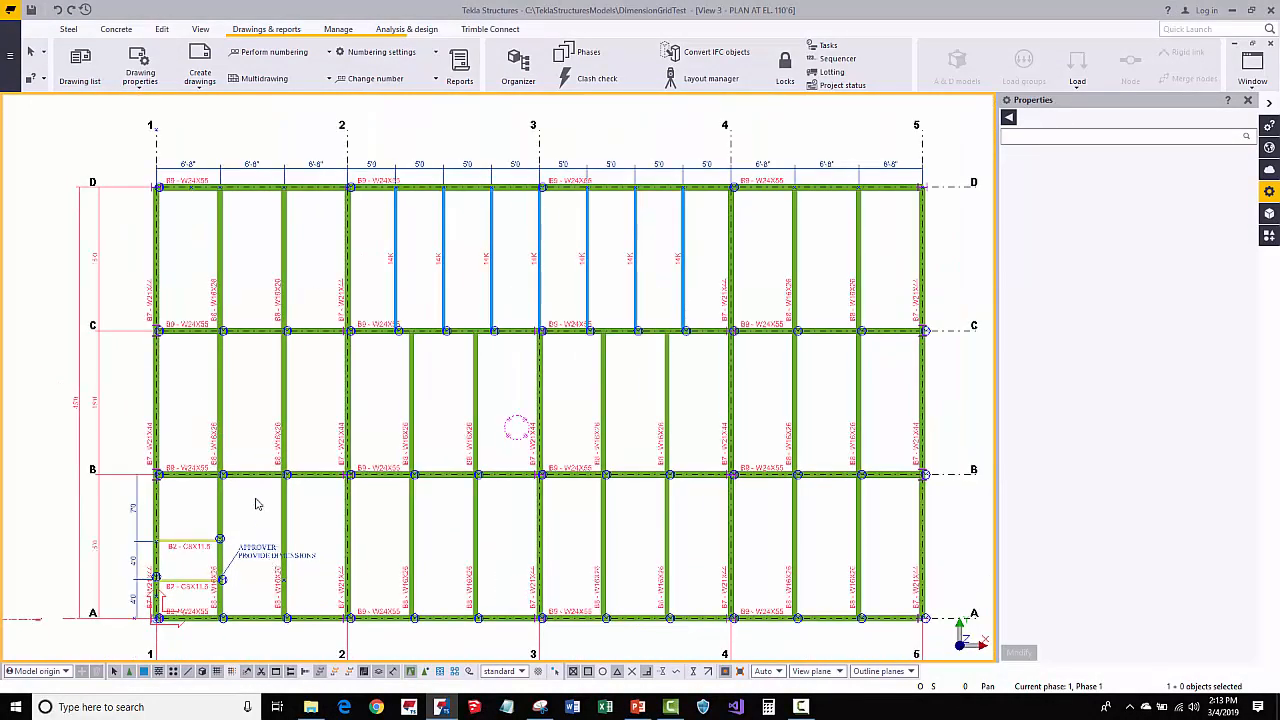
middle_click_drag(210, 424, 240, 394)
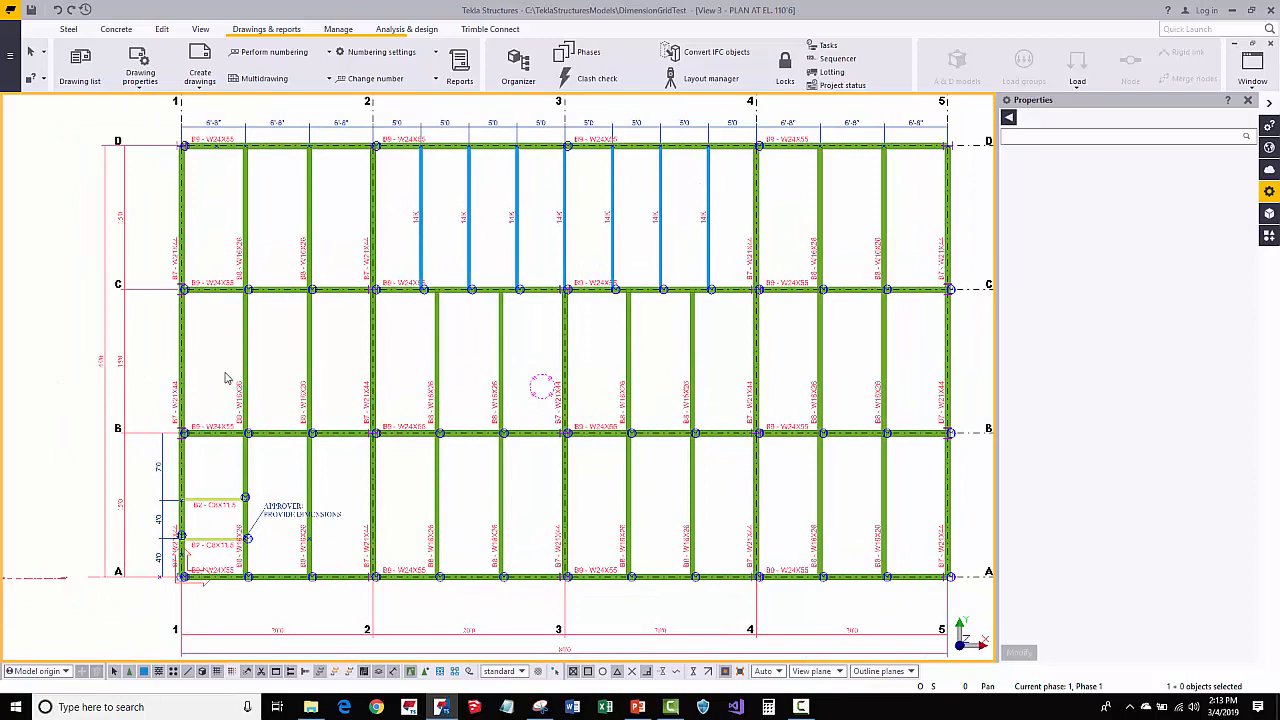
Switch to File Explorer and copy the files from CMKAnnotation.gdf through SolidFill.gdp.more in the Model Annotations Pack attributes folder
left_click(311, 707)
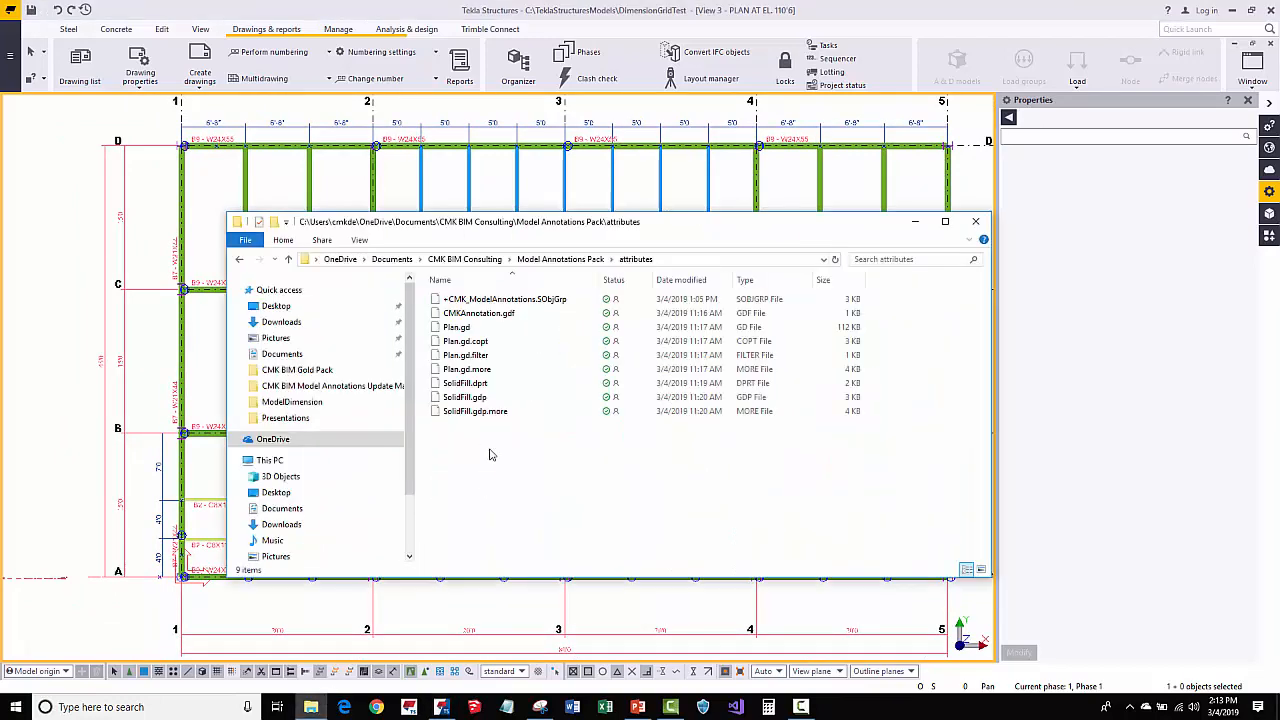
left_click_drag(513, 222, 531, 197)
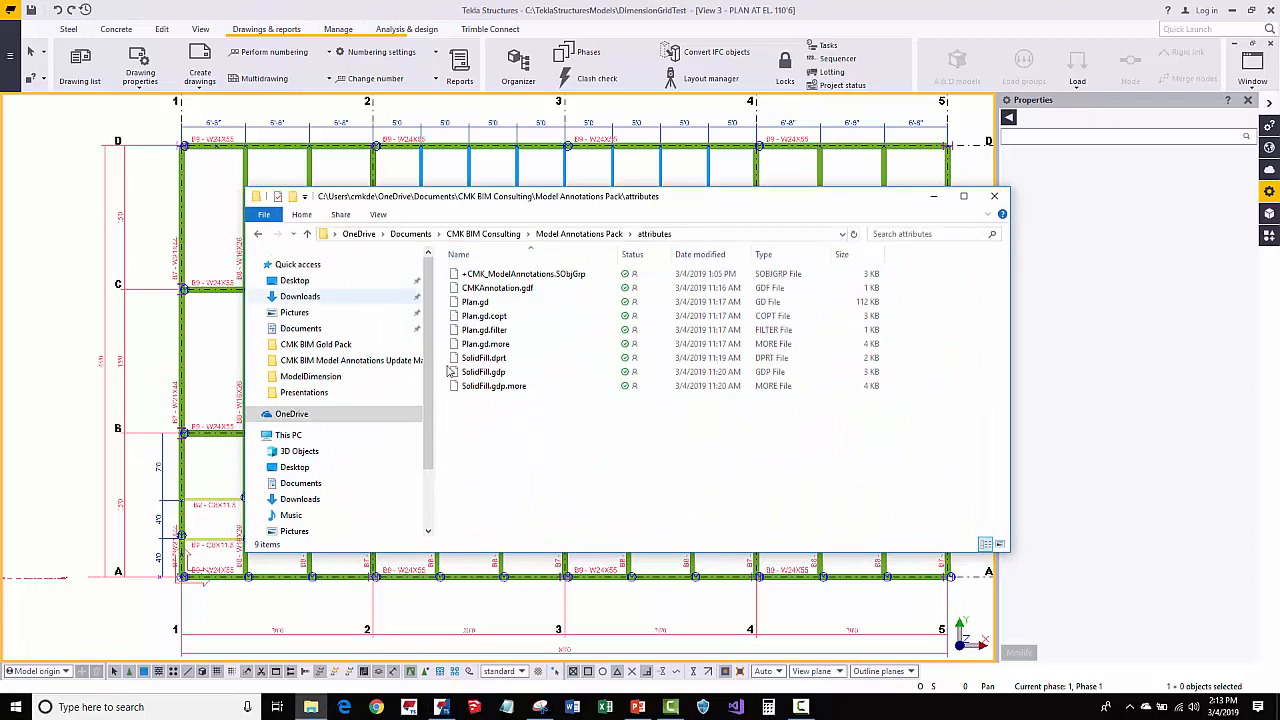
left_click(476, 303)
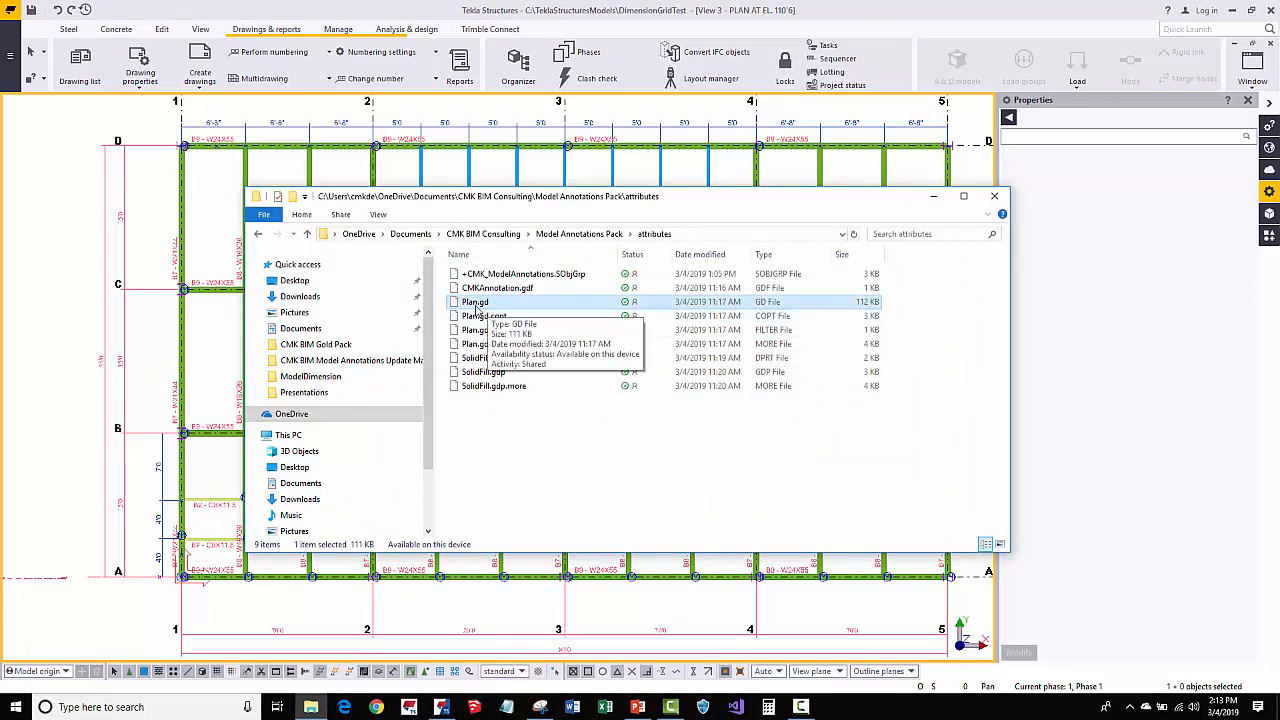
left_click_drag(567, 436, 494, 283)
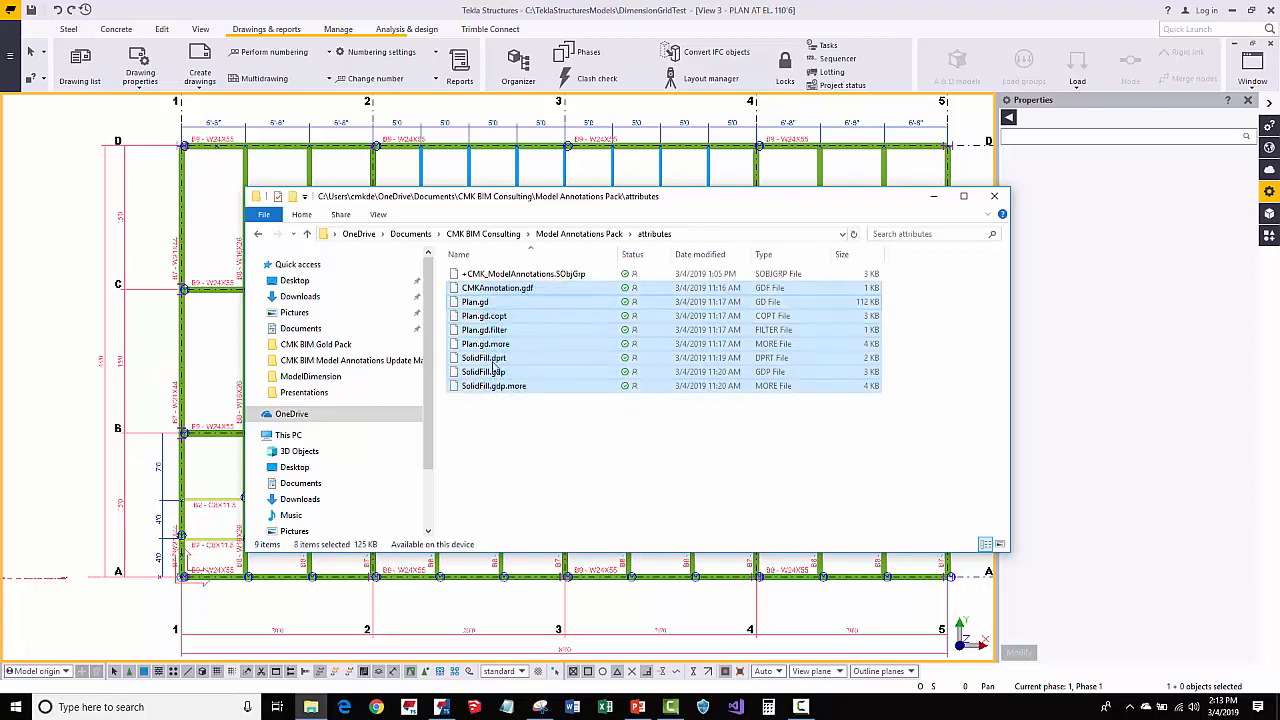
right_click(475, 292)
left_click(500, 443)
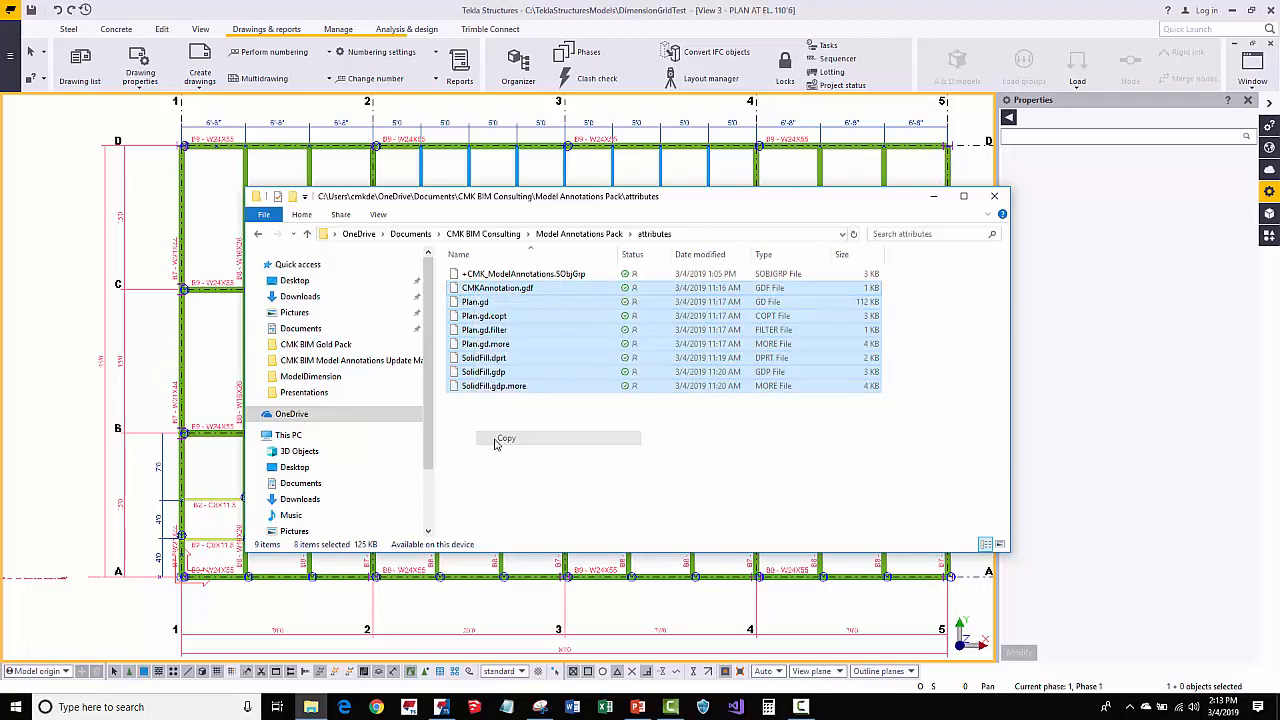
Open the DimensionGridTest model's attributes folder from Tekla Structures and paste the copied files there, replacing the existing ones
left_click(562, 234)
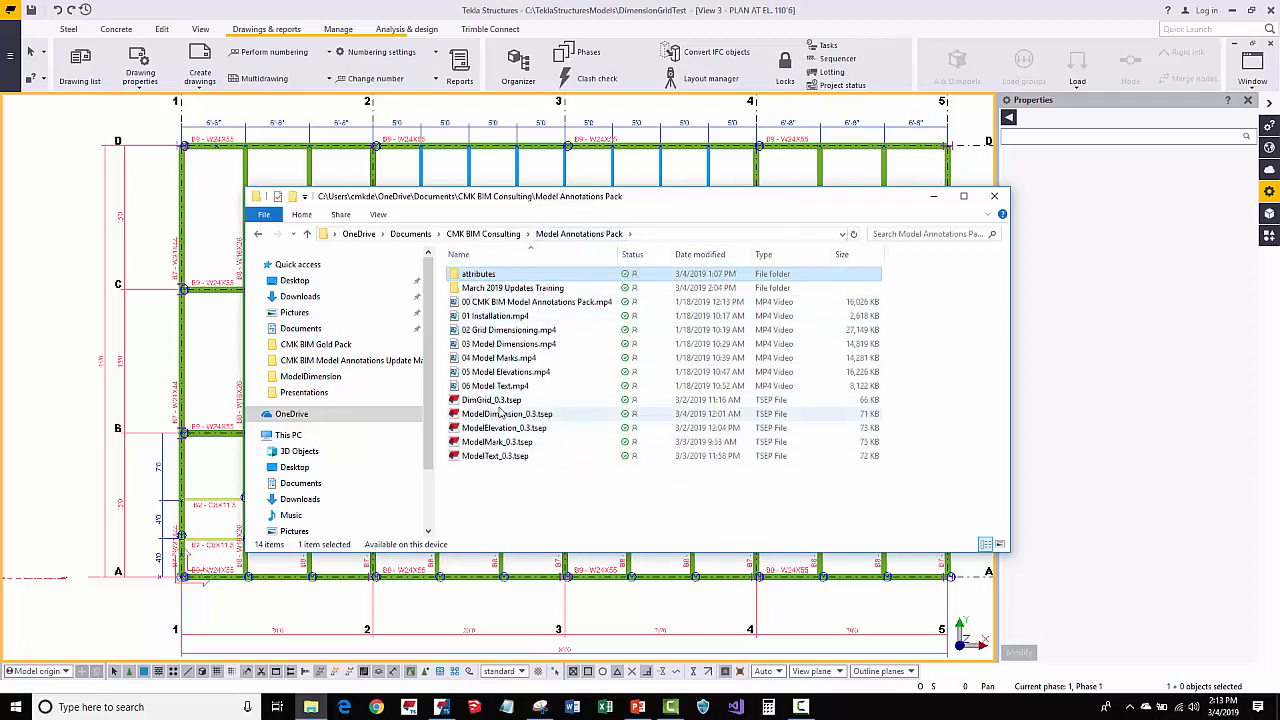
left_click(551, 483)
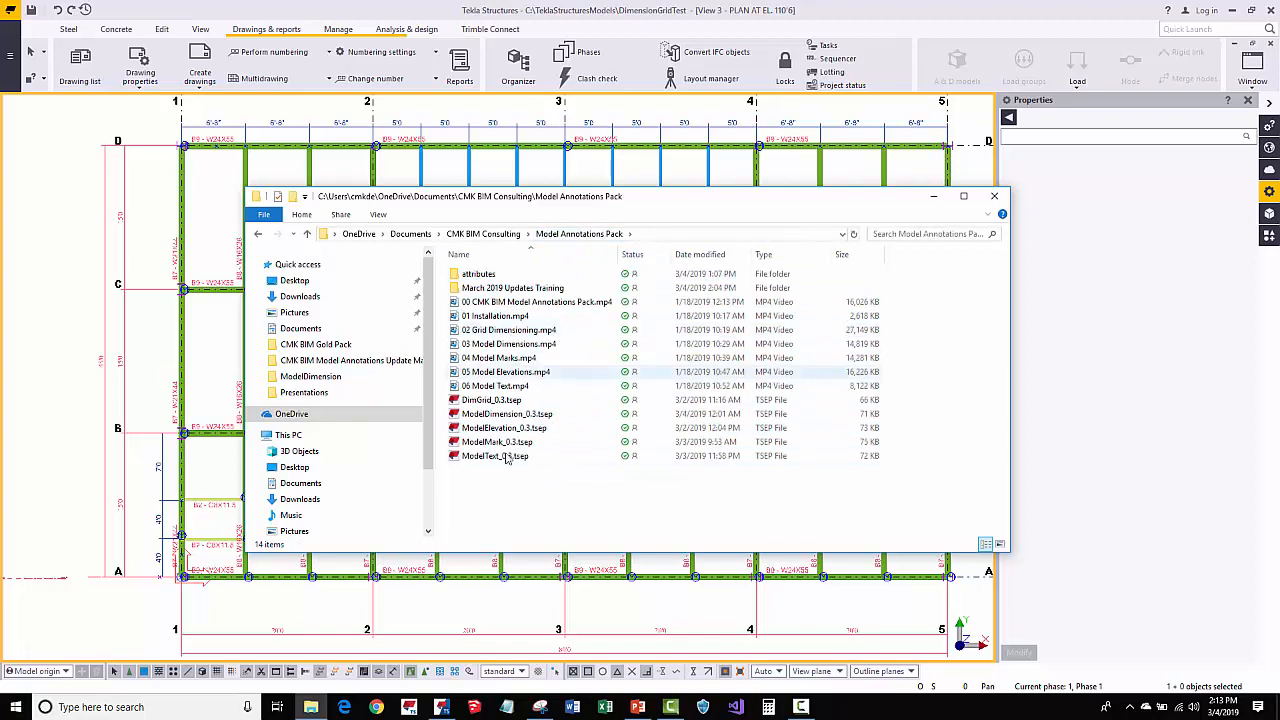
left_click(8, 77)
left_click(10, 9)
left_click(55, 176)
double_click(496, 305)
right_click(941, 324)
left_click(972, 413)
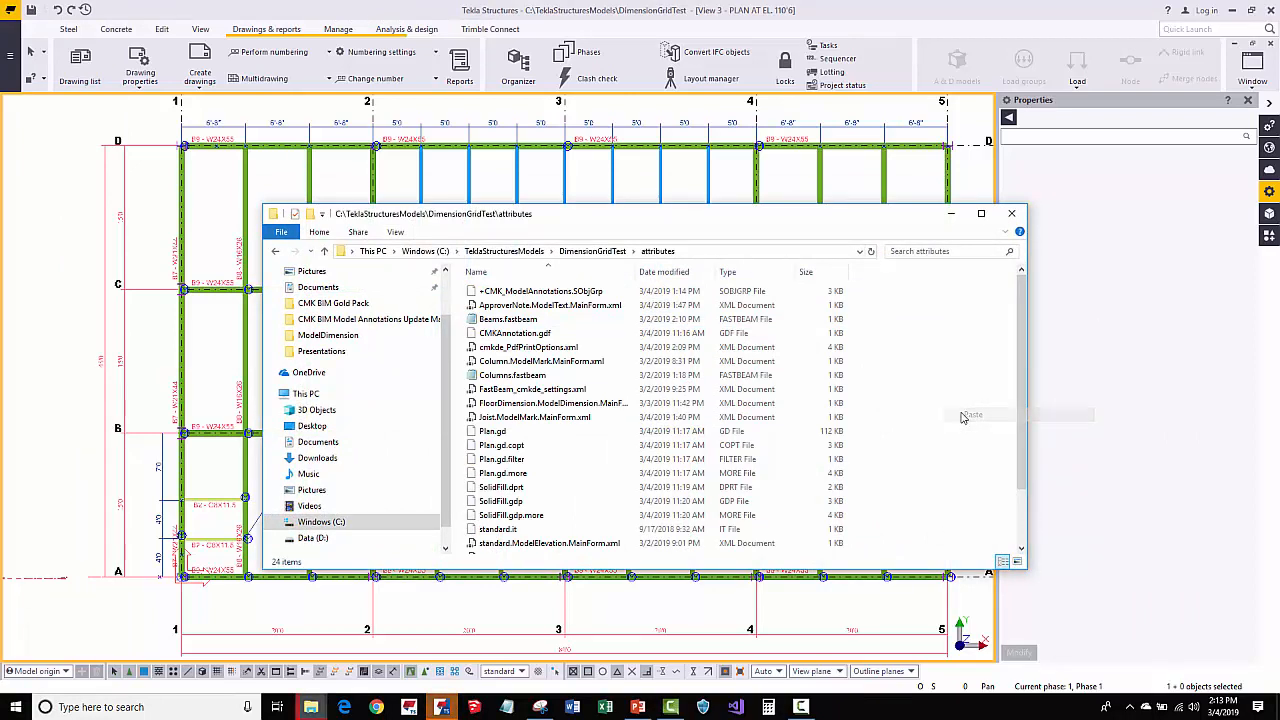
left_click(320, 248)
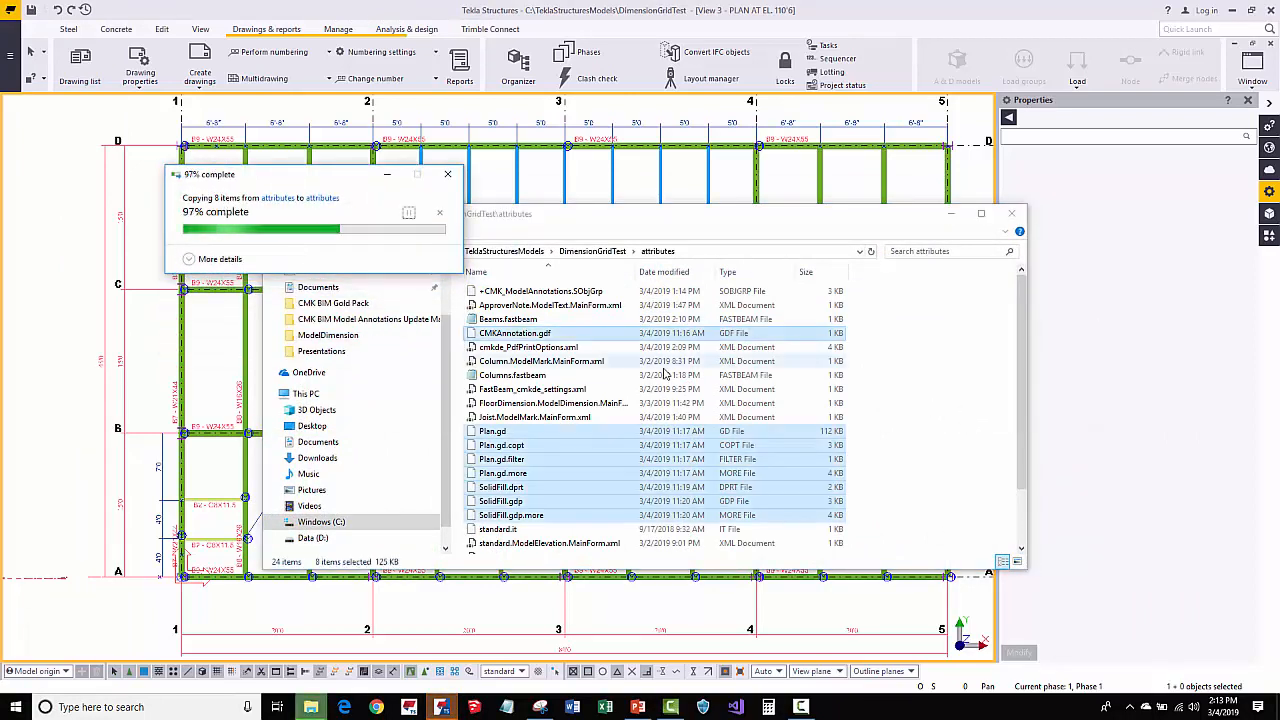
Select the three SolidFill files in the model's attributes folder to examine them
left_click(898, 367)
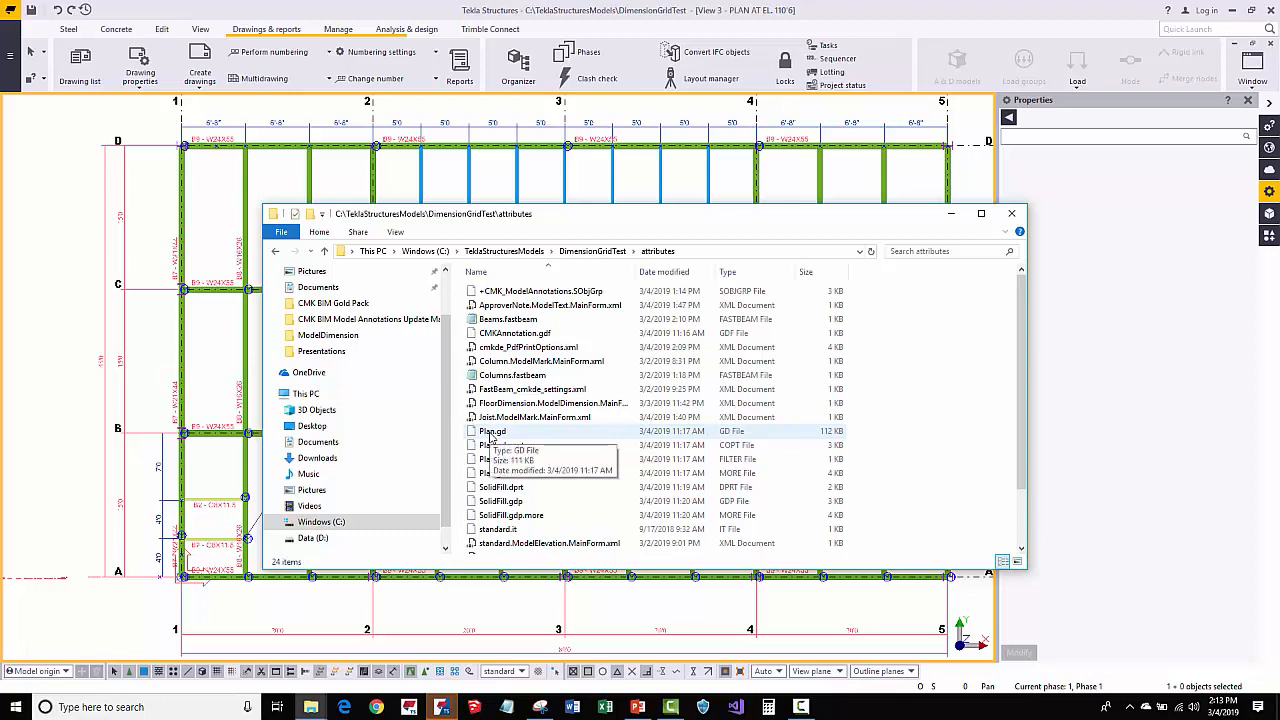
left_click(500, 486)
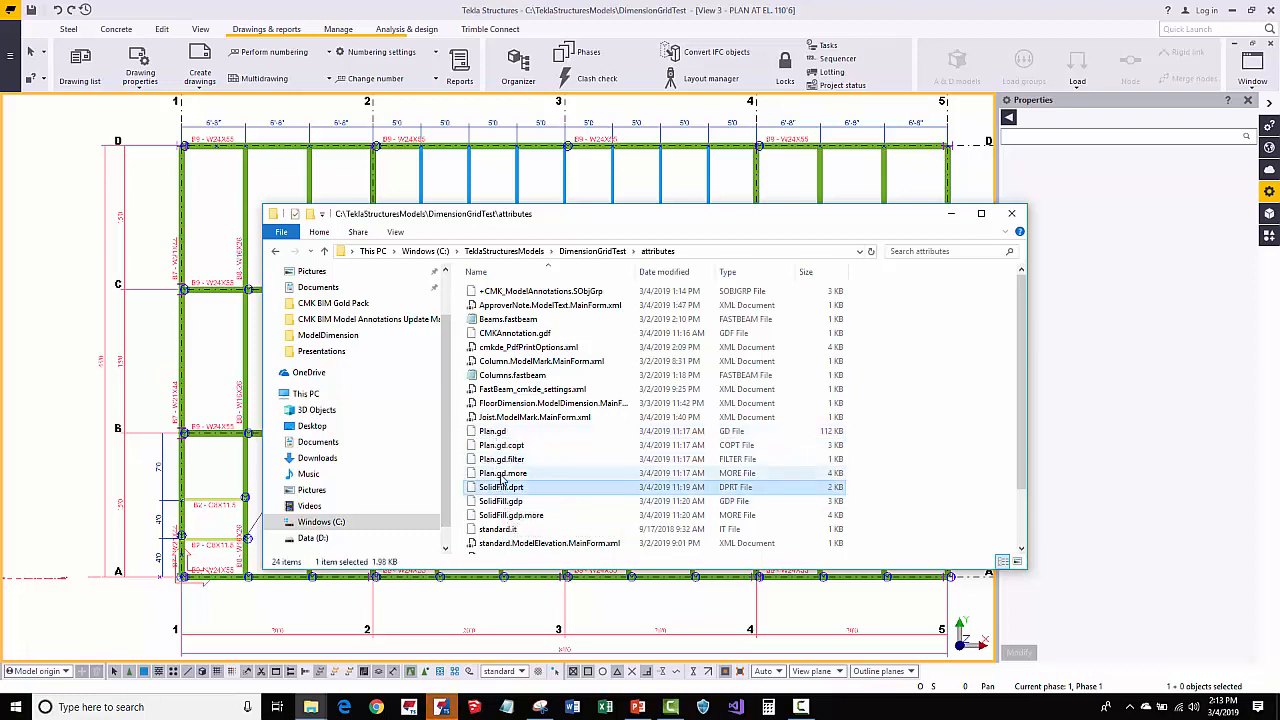
left_click(512, 518, "shift")
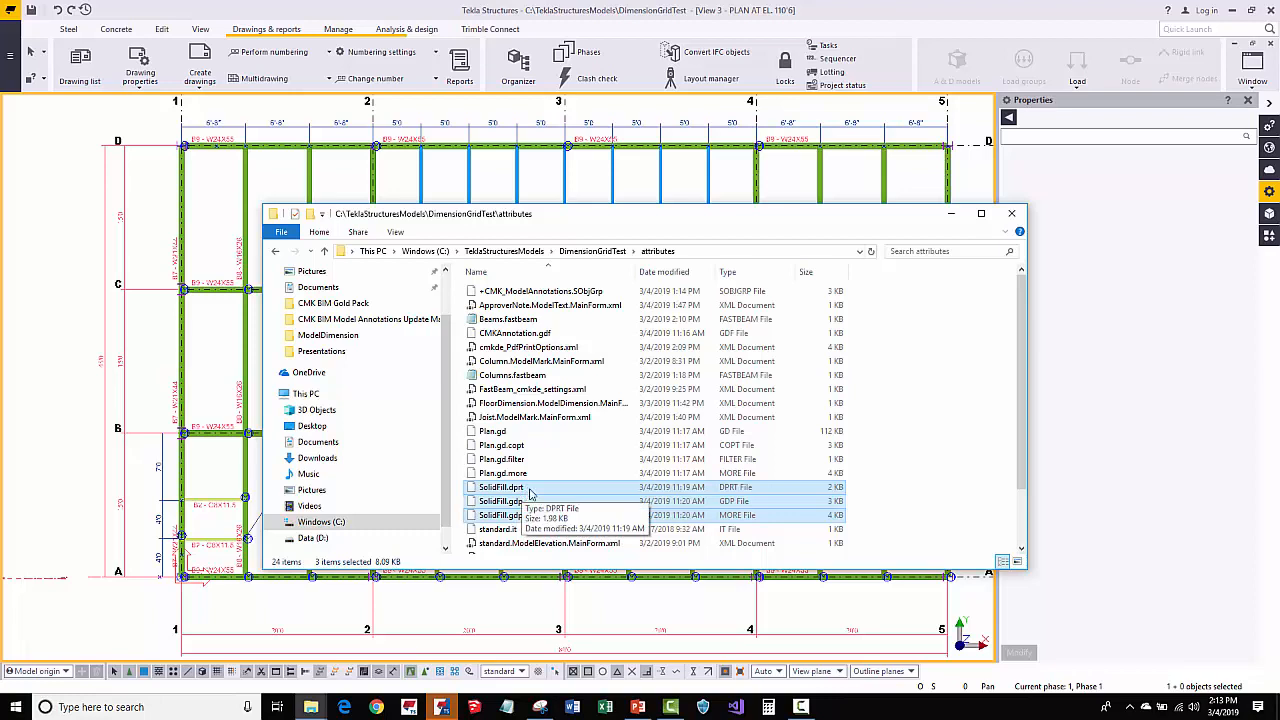
Return to the attributes folder of the Model Annotations Pack and select the CMKAnnotation.gdf file
left_click(311, 707)
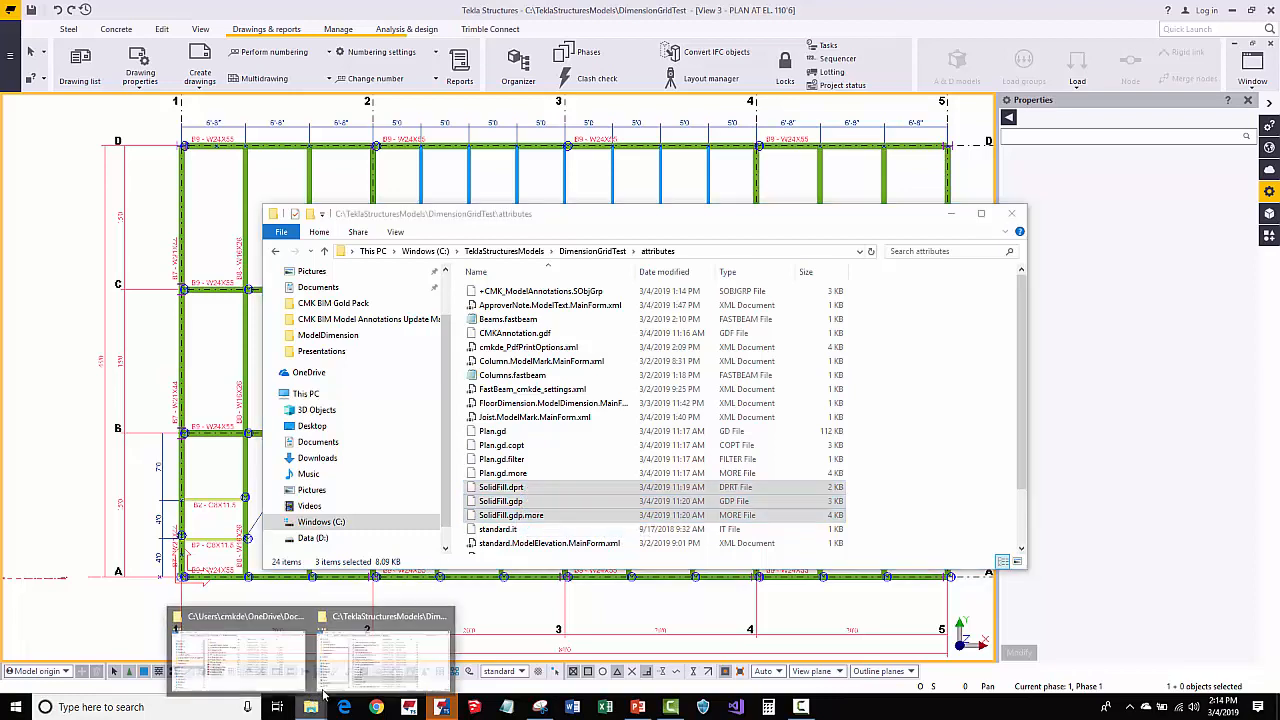
left_click(270, 672)
double_click(495, 276)
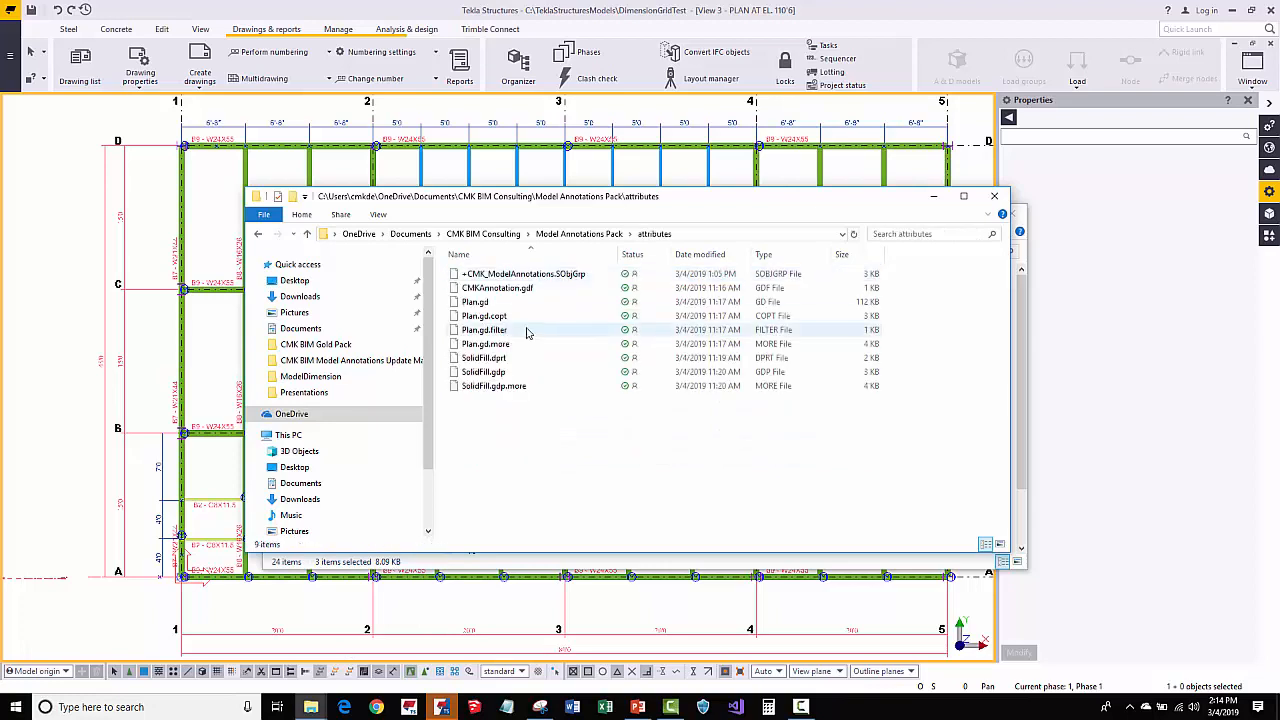
left_click(524, 288)
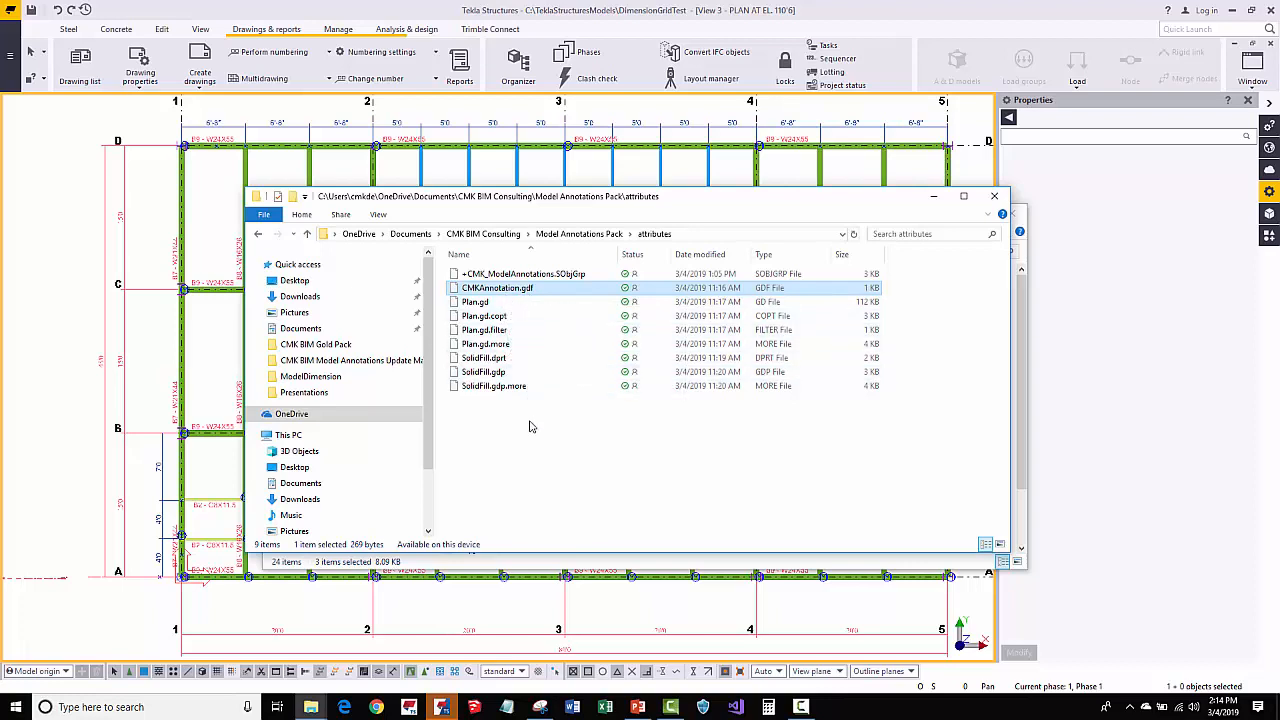
Add the three SolidFill files to the selected CMKAnnotation.gdf to point them out, and clear the selection
left_click(490, 358, "ctrl")
left_click(488, 372, "ctrl")
left_click(490, 386, "ctrl")
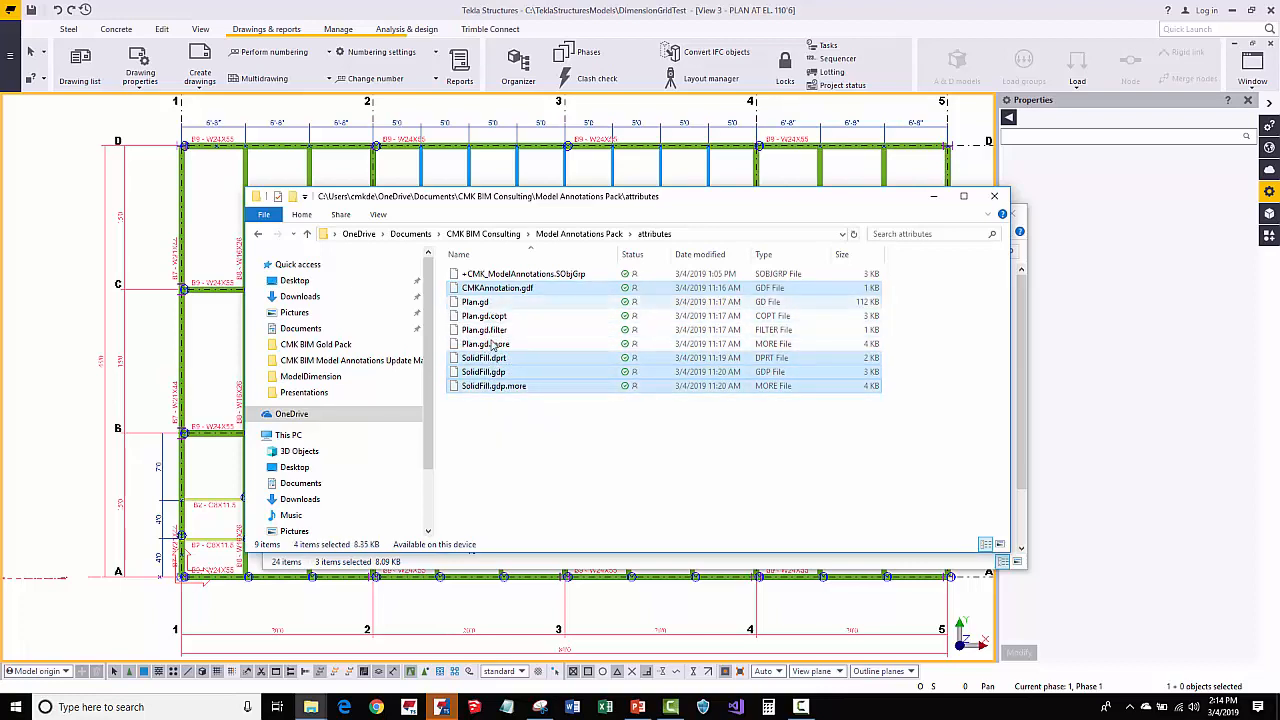
left_click(523, 449)
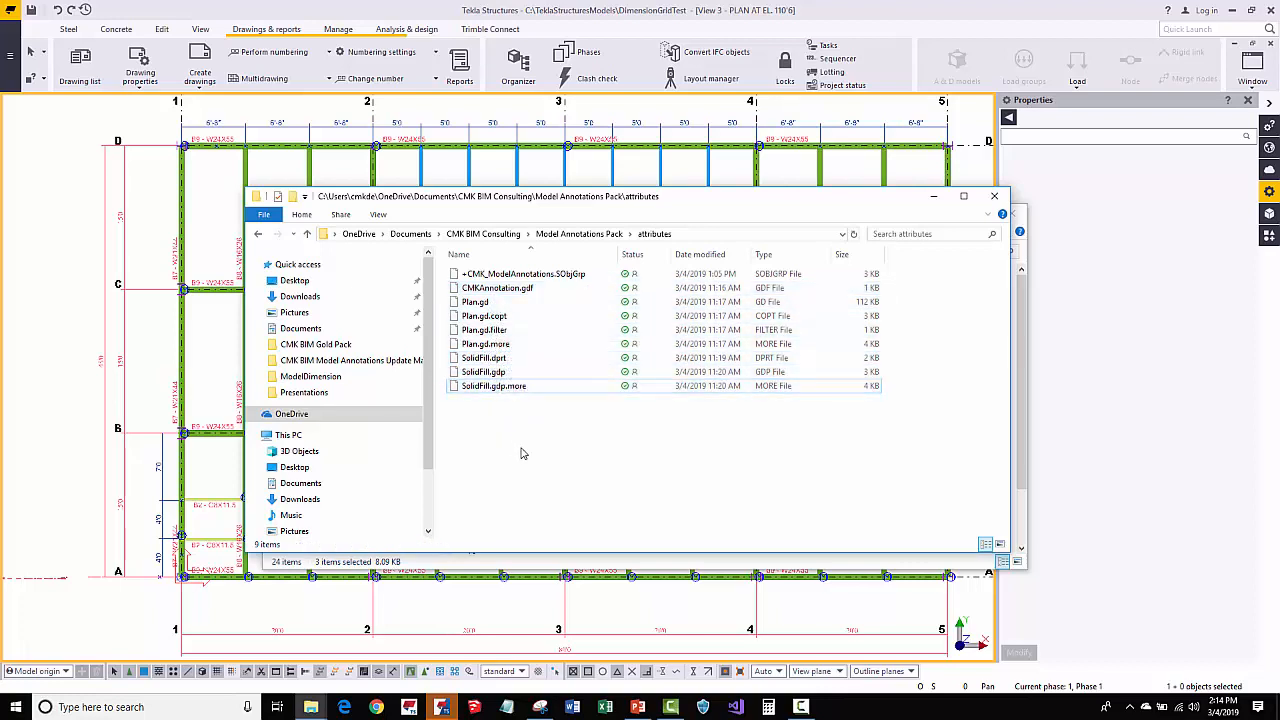
Switch back to Tekla Structures and reopen the DimensionGridTest model, saving the unsaved changes
left_click(68, 294)
left_click(10, 55)
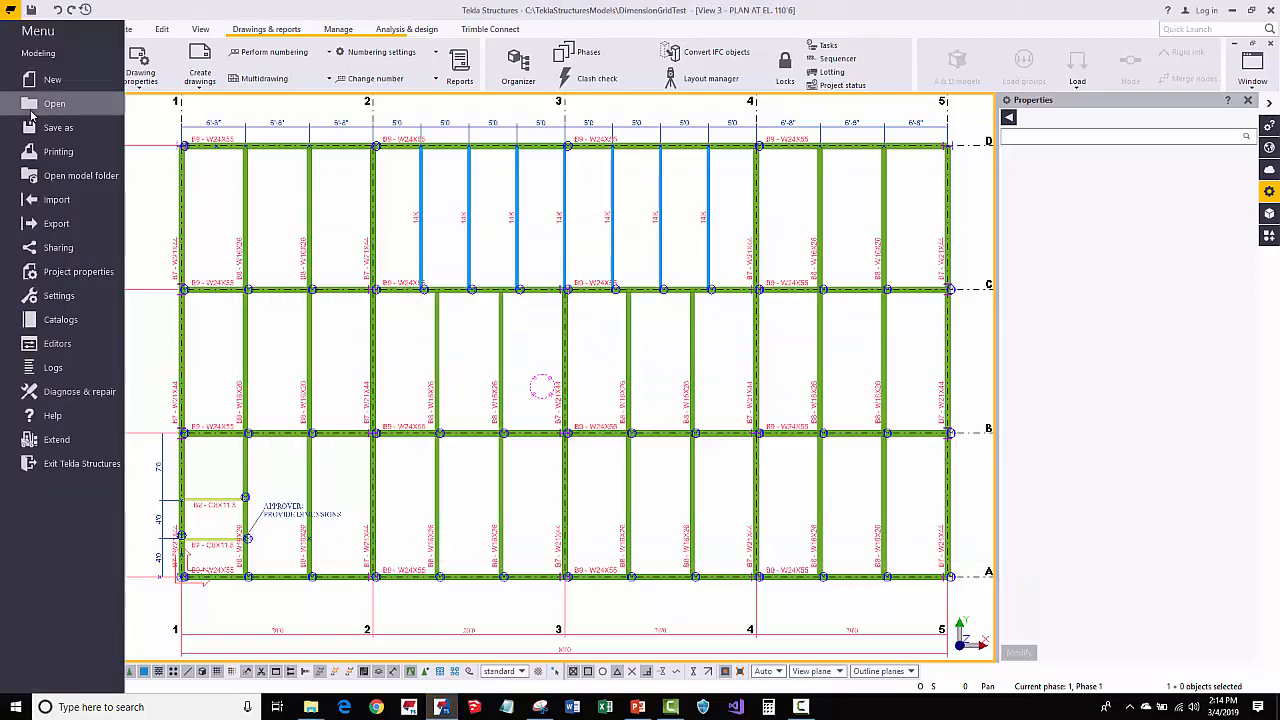
mouse_move(54, 103)
left_click(166, 74)
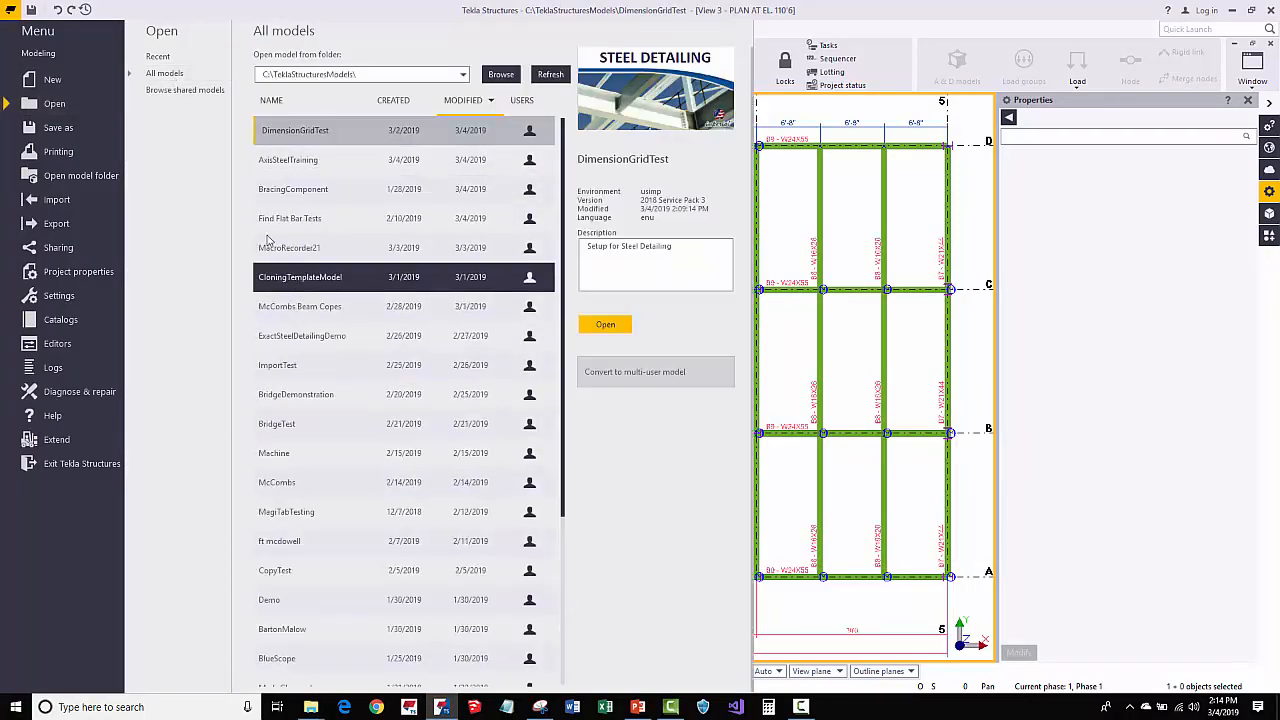
double_click(292, 134)
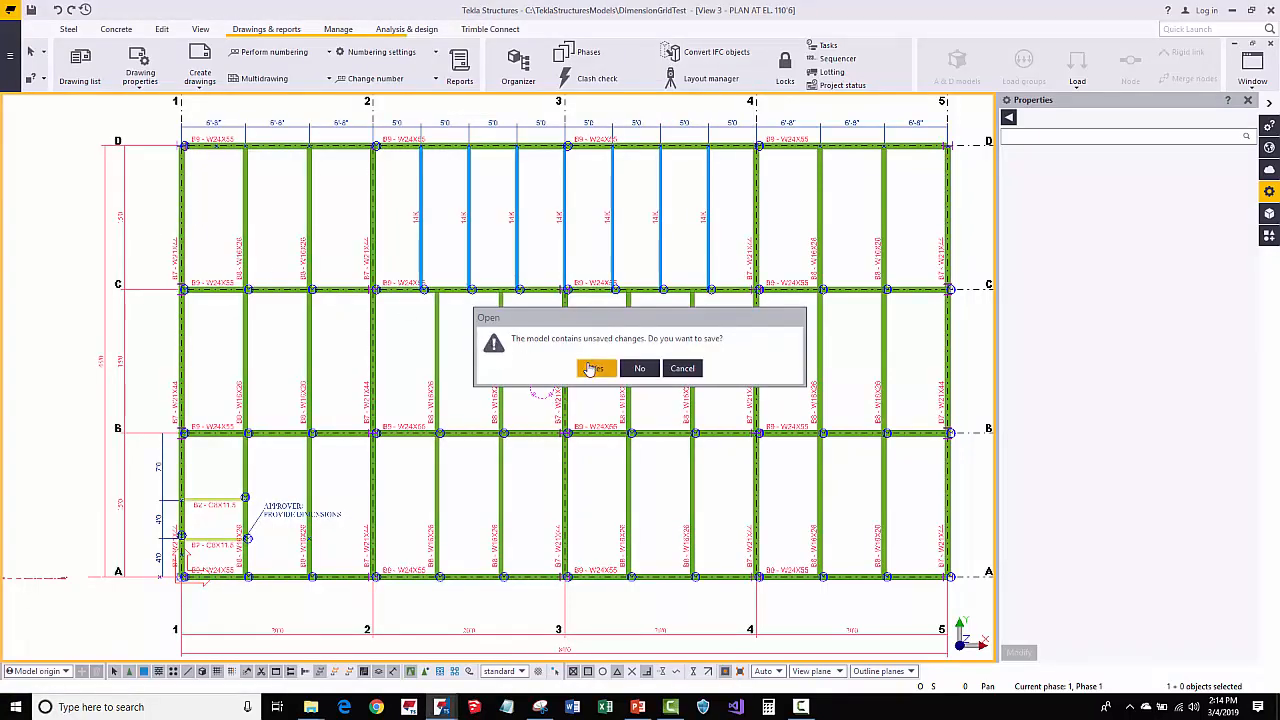
left_click(591, 369)
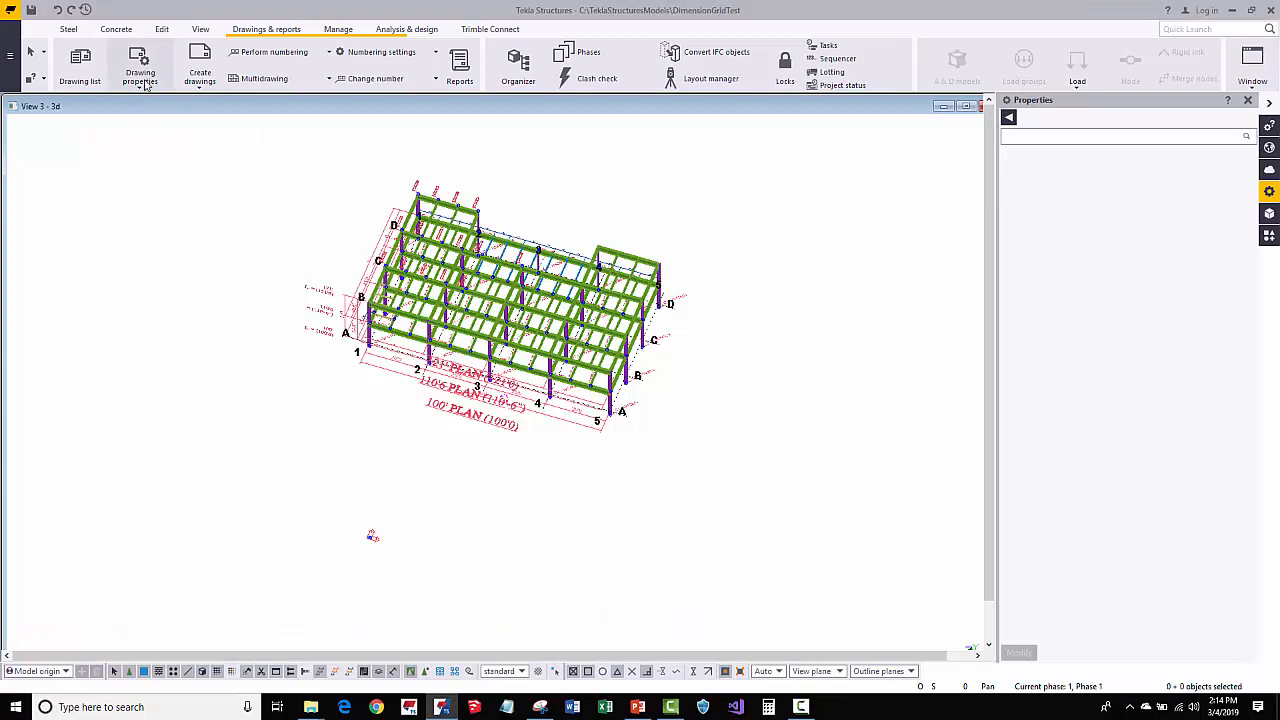
Start creating a general arrangement drawing and select the PLAN AT EL. 110'6 view
left_click(200, 78)
left_click(208, 213)
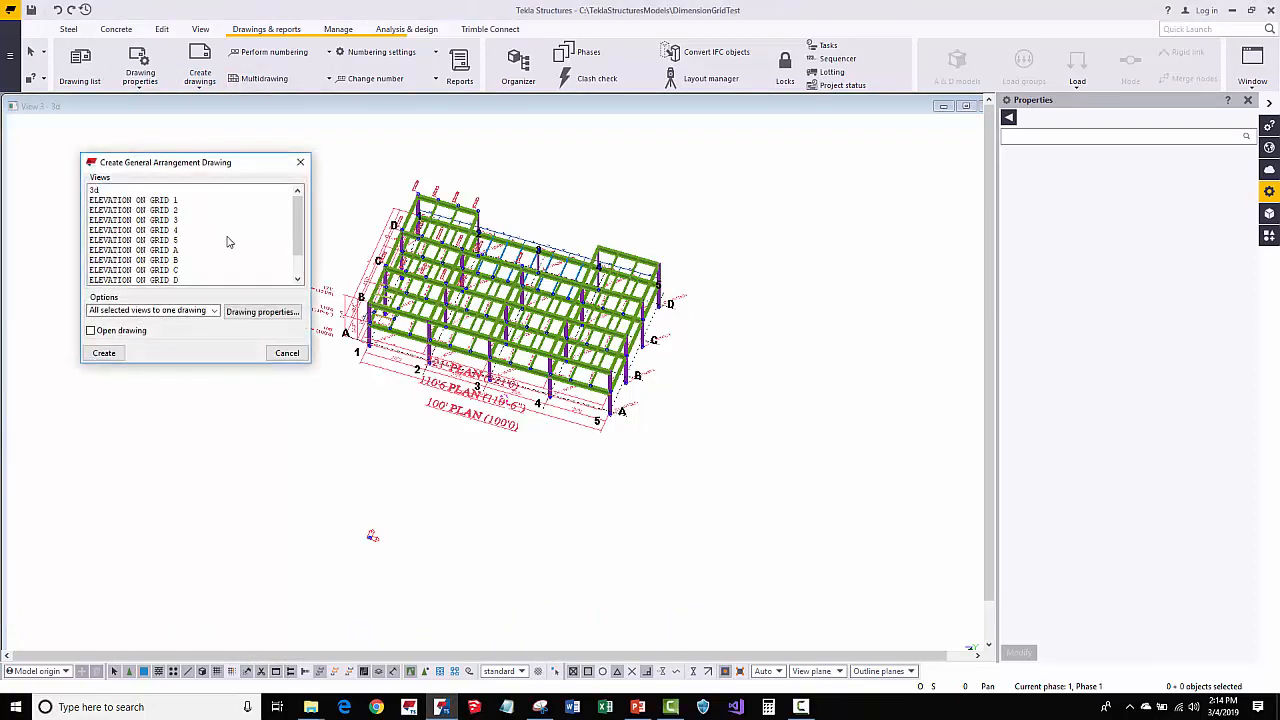
scroll(112, 262, "down", 2)
left_click(130, 276)
Load the Plan settings into the general arrangement drawing properties
left_click(262, 311)
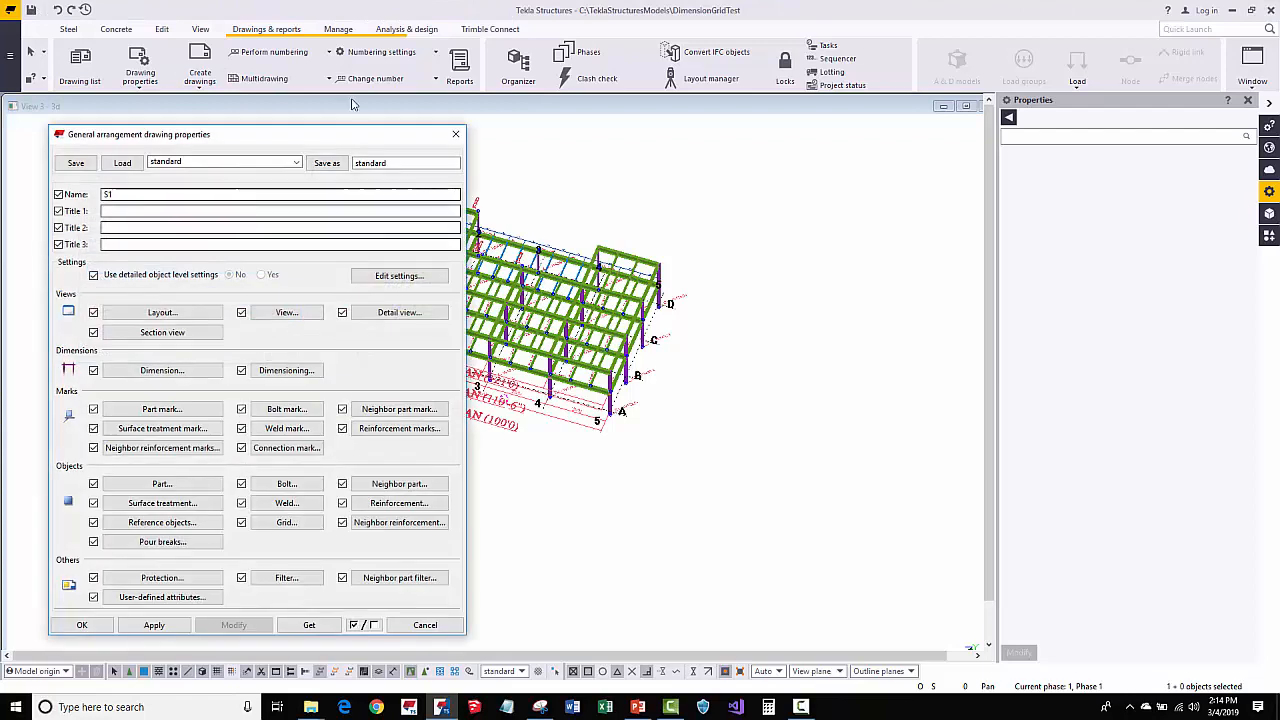
mouse_move(325, 136)
left_mouse_down()
mouse_move(746, 114)
mouse_move(749, 162)
mouse_move(746, 130)
left_mouse_up()
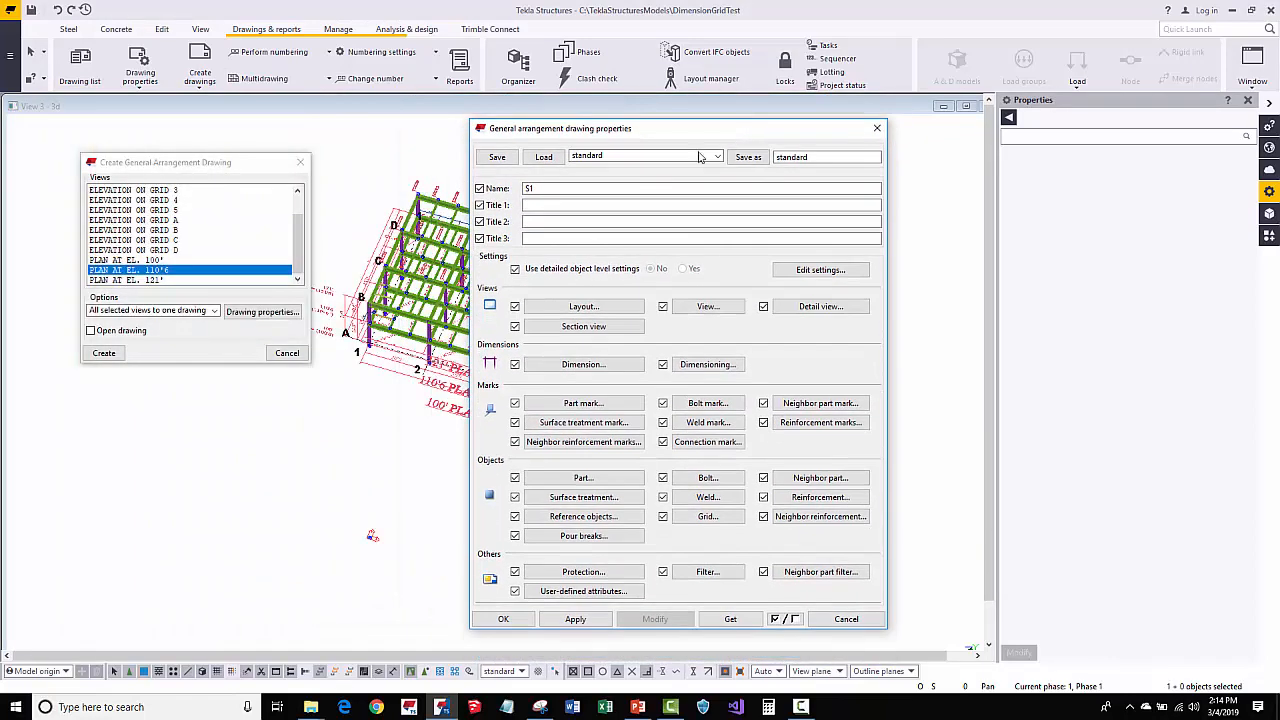
left_click(718, 155)
left_click(600, 220)
left_click(543, 157)
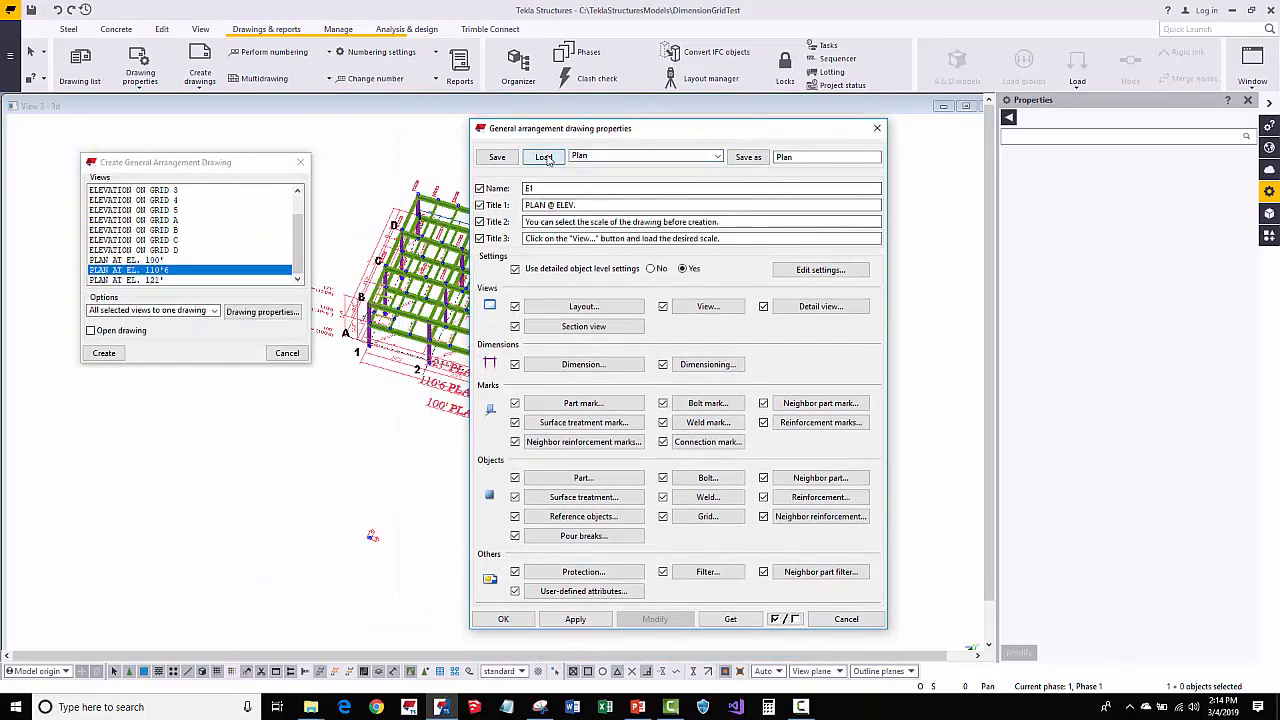
Open the object level settings of the Plan drawing and examine the CMKAnnotation row
left_click(820, 269)
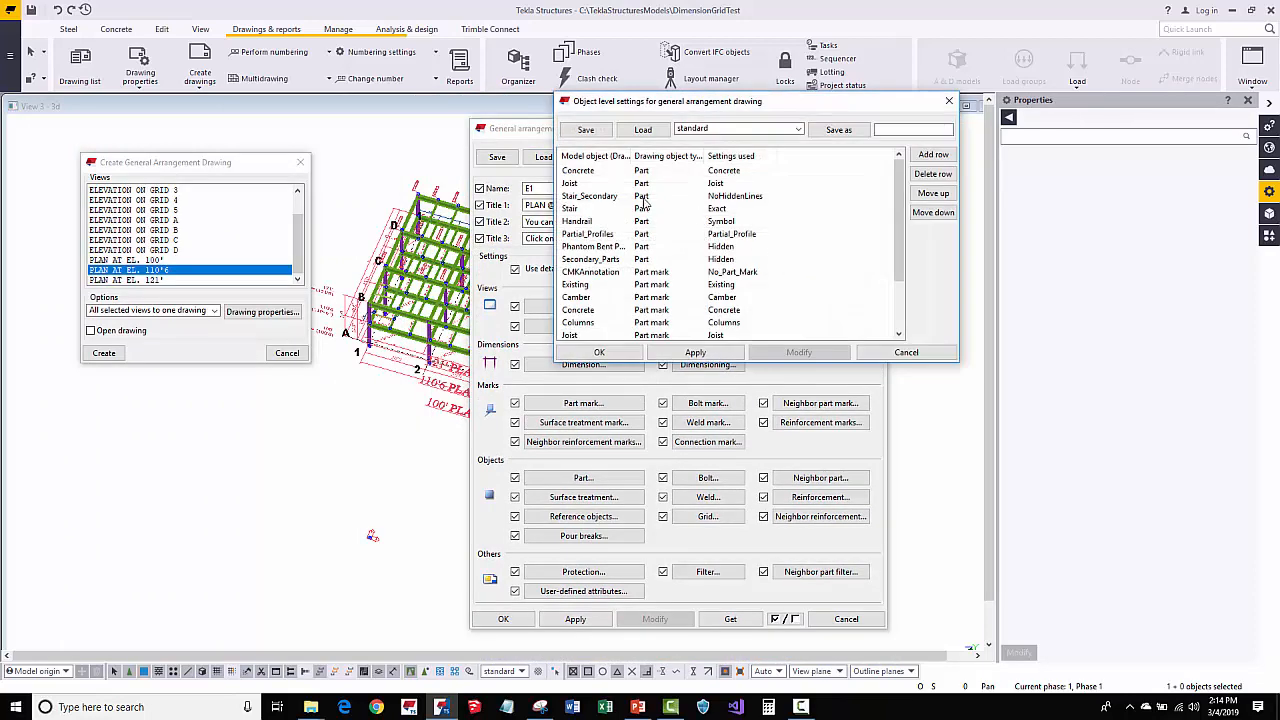
left_click(594, 274)
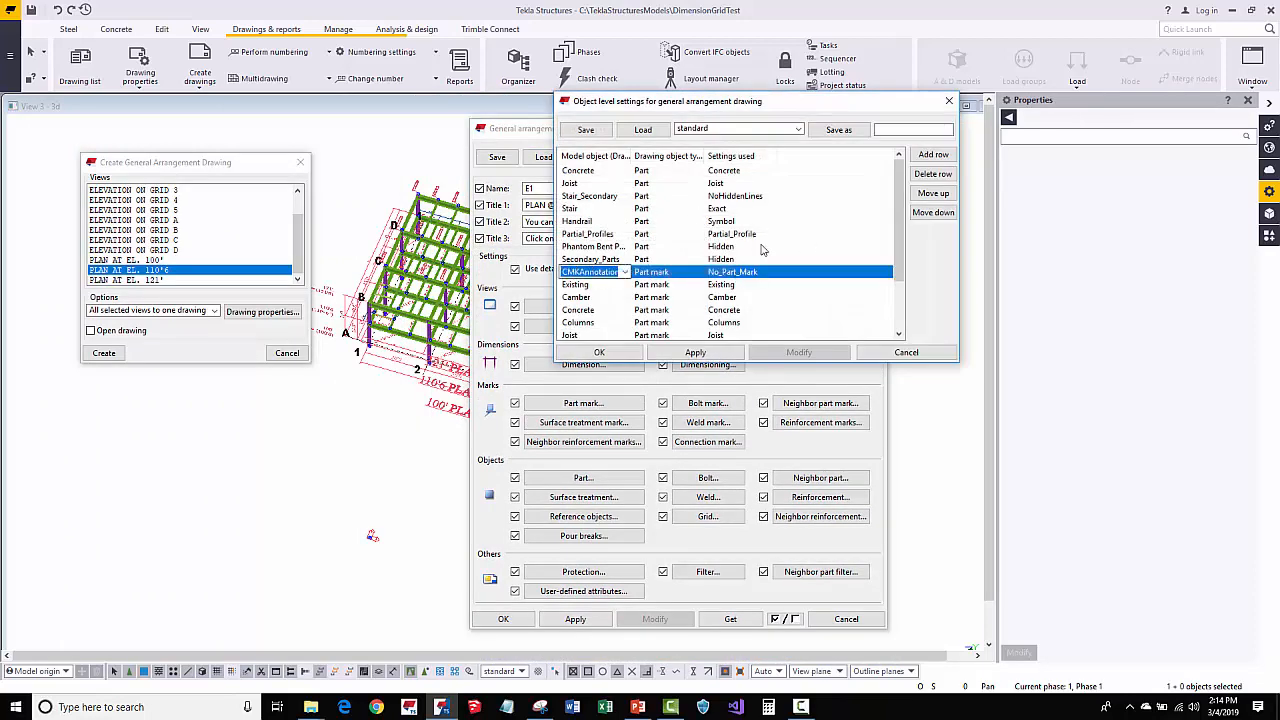
left_click(899, 199)
mouse_move(899, 199)
left_mouse_down()
mouse_move(901, 241)
mouse_move(905, 188)
left_mouse_up()
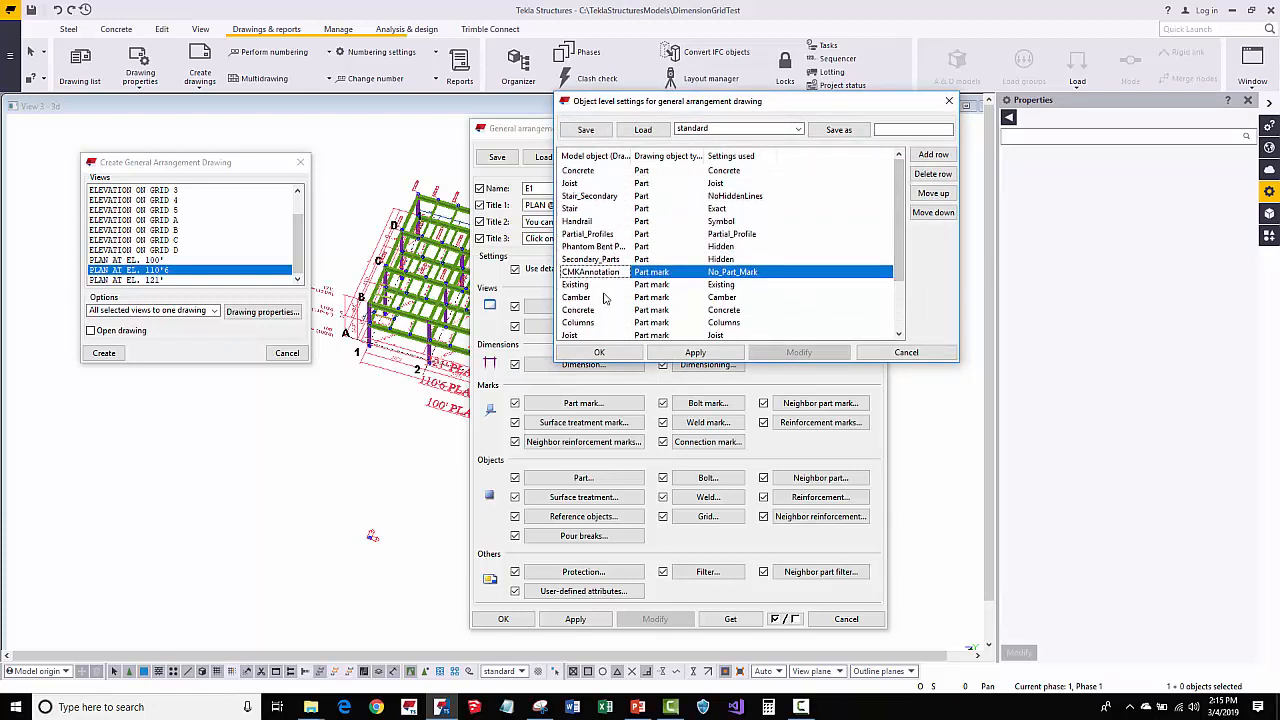
Examine the filter and the available drawing object types for the CMKAnnotation row
left_click(591, 277)
left_click(625, 273)
left_click(625, 273)
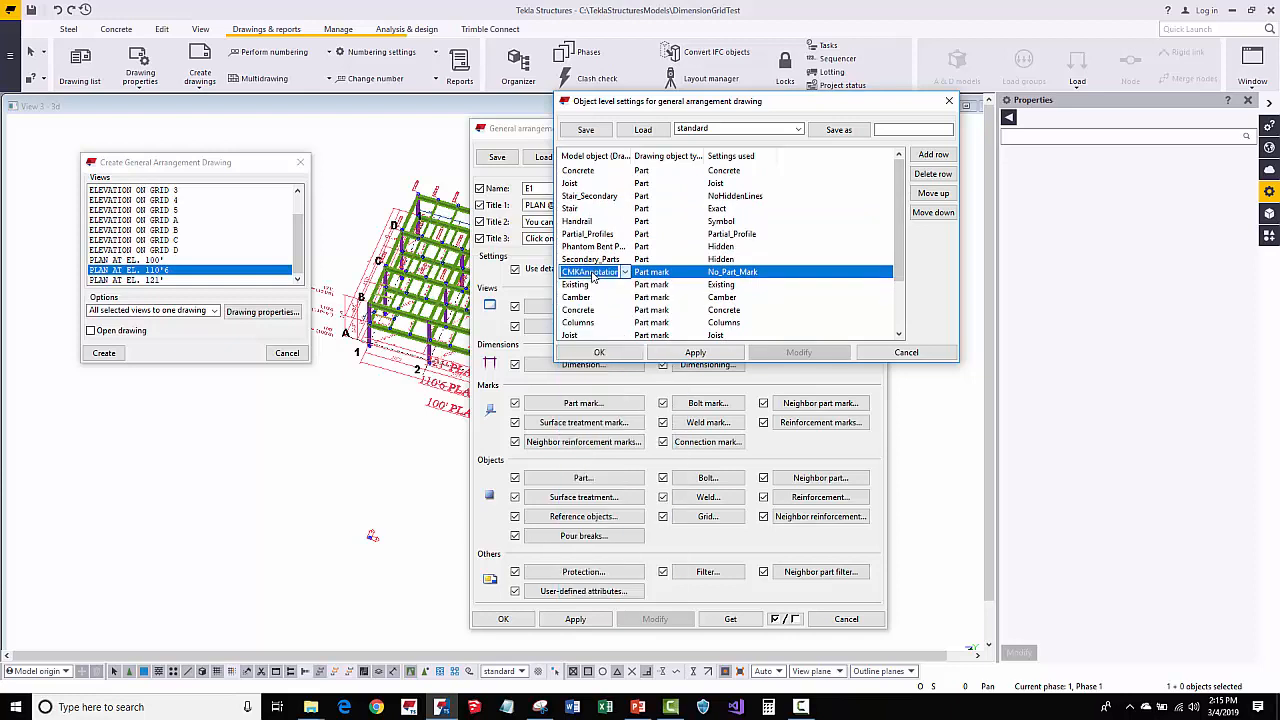
left_click(656, 276)
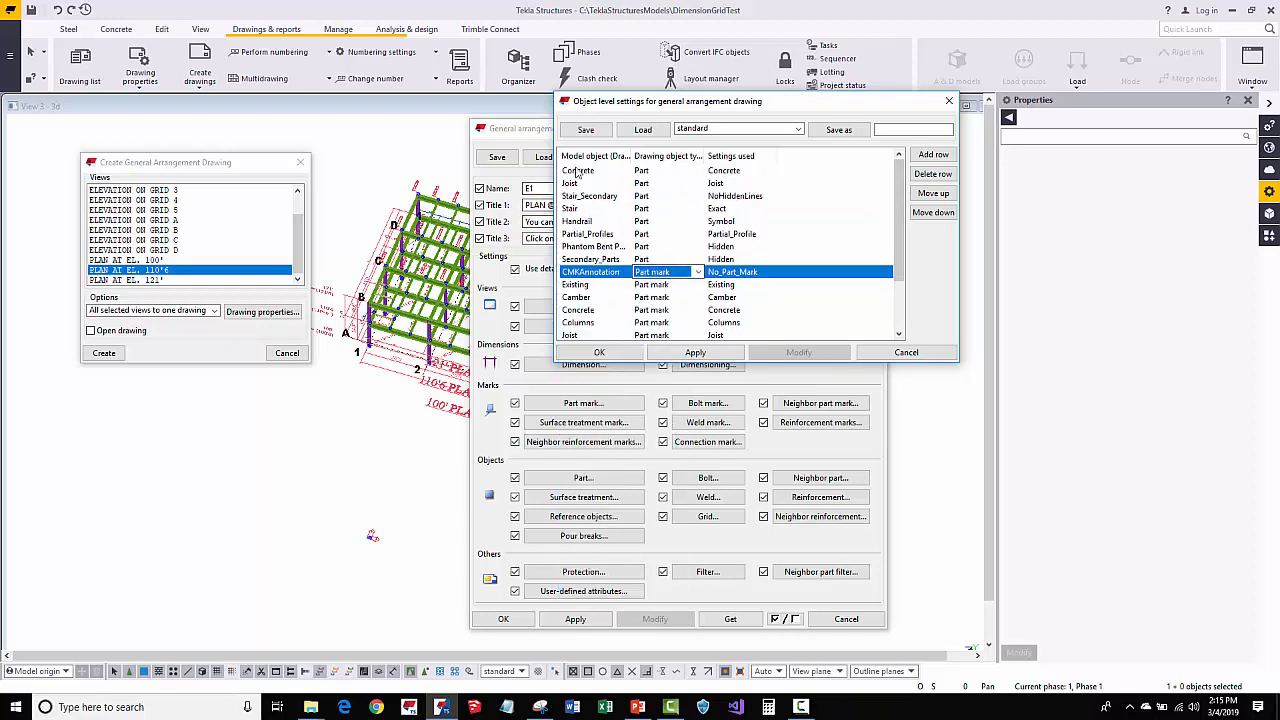
left_click(676, 277)
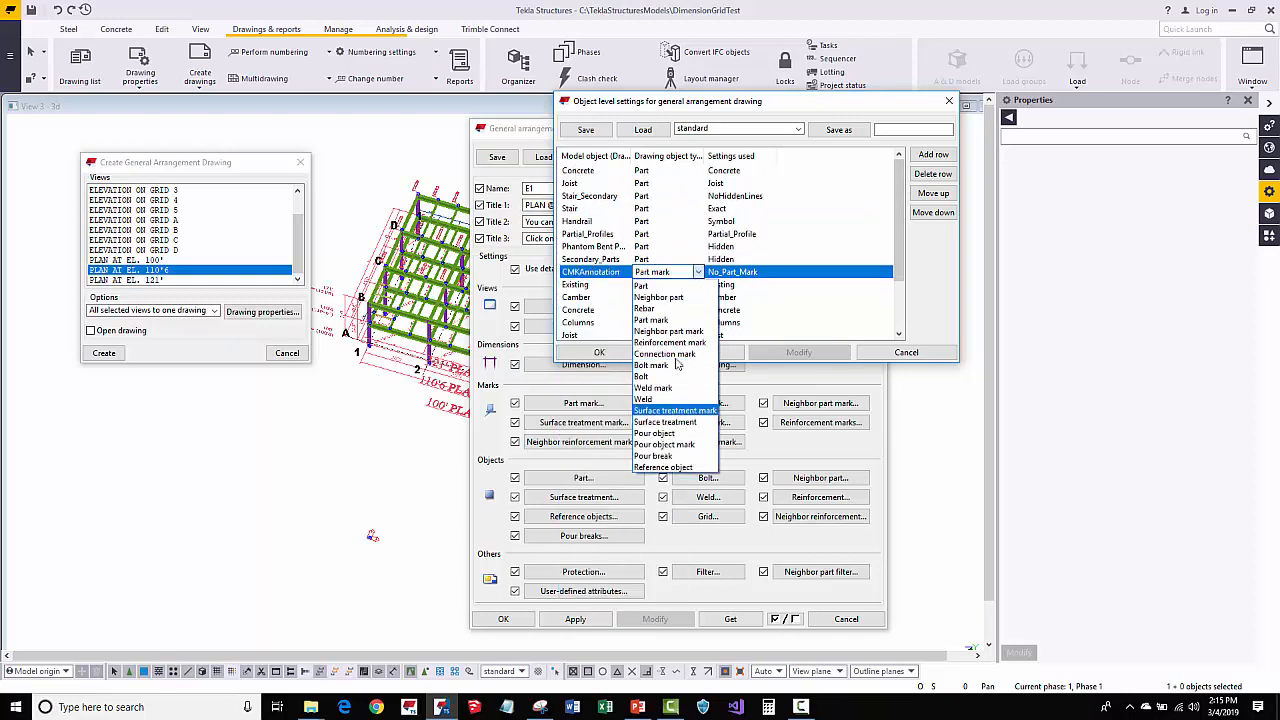
left_click(674, 273)
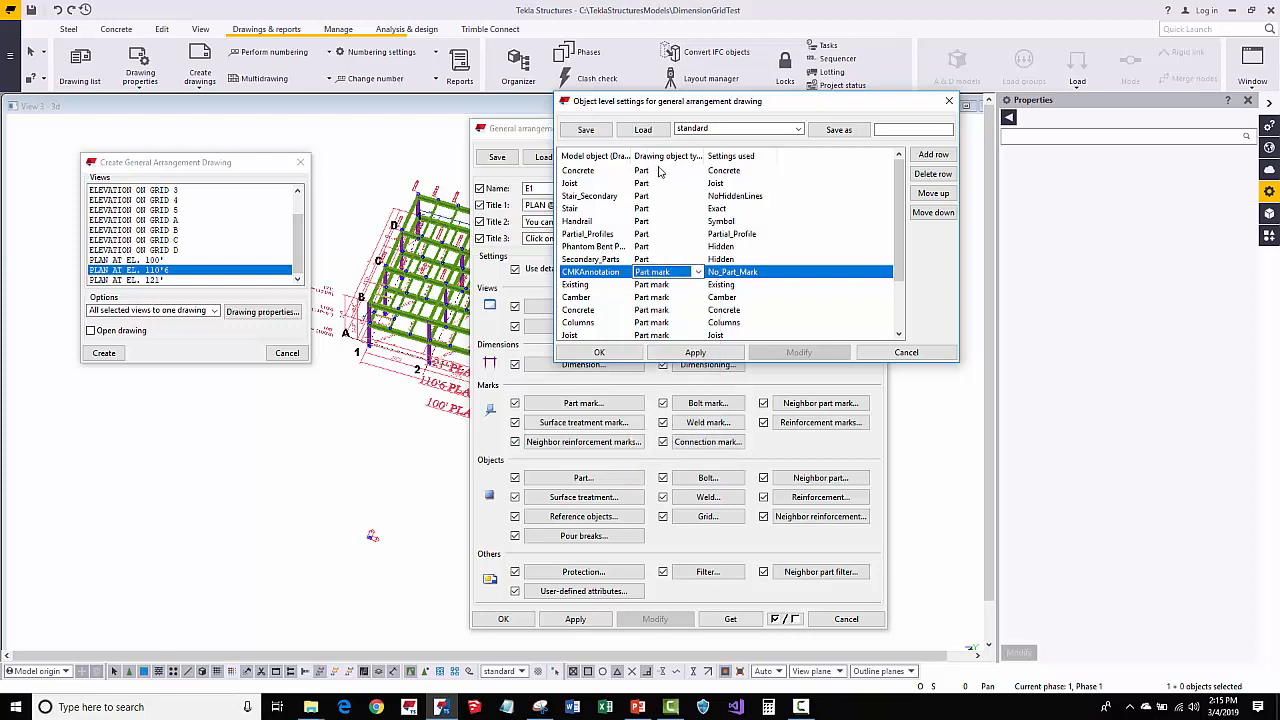
Review the available mark settings and model object filters for the CMKAnnotation row, and close the object level settings without changes
left_click(730, 274)
left_click(732, 275)
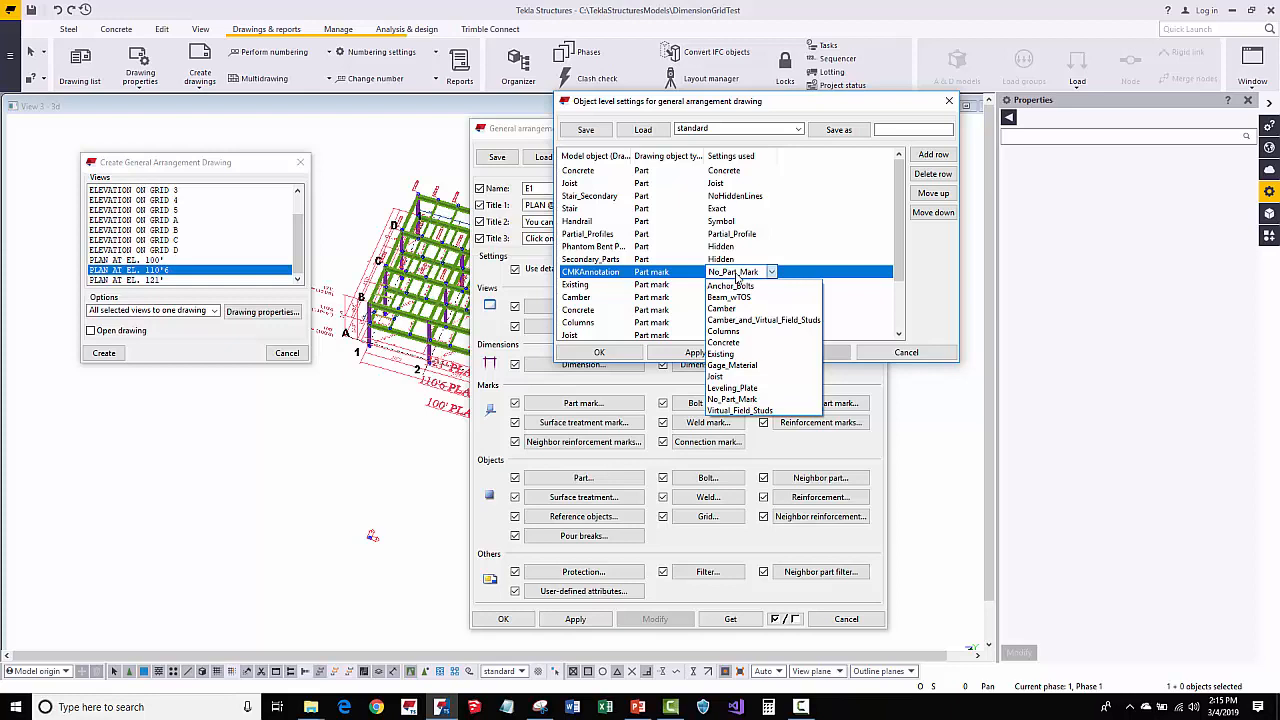
left_click(737, 276)
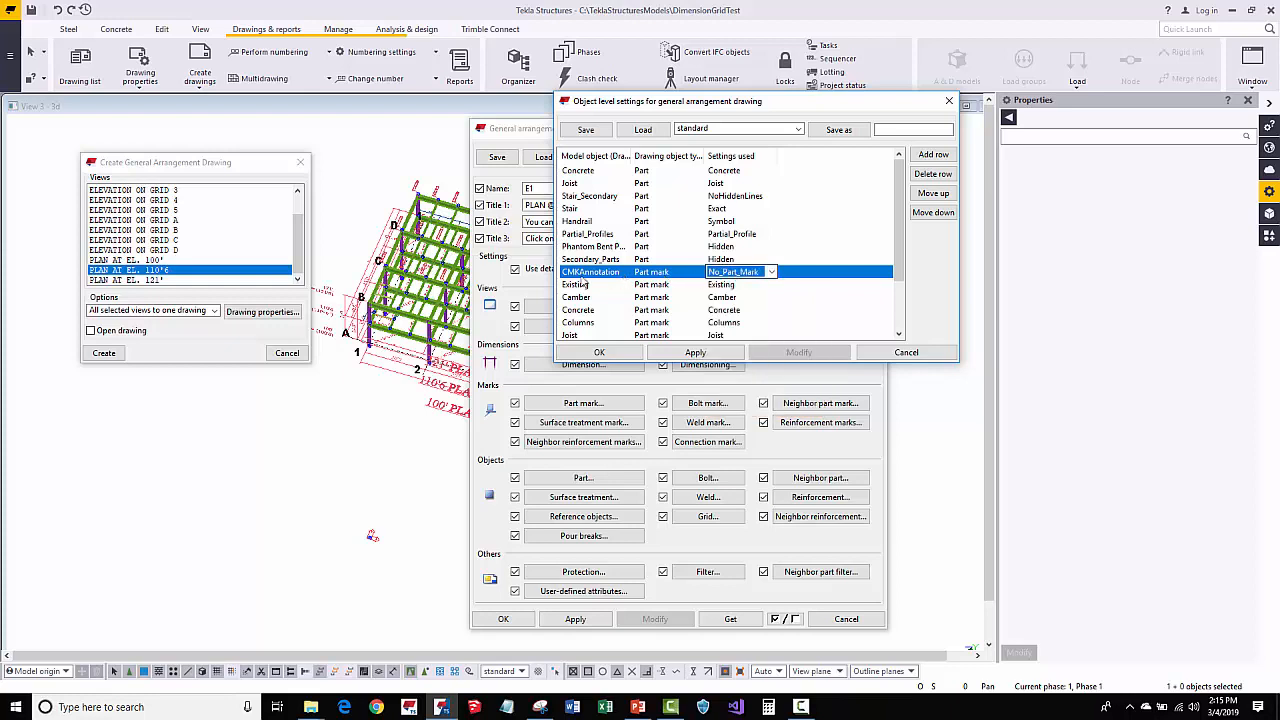
left_click(591, 277)
left_click(590, 276)
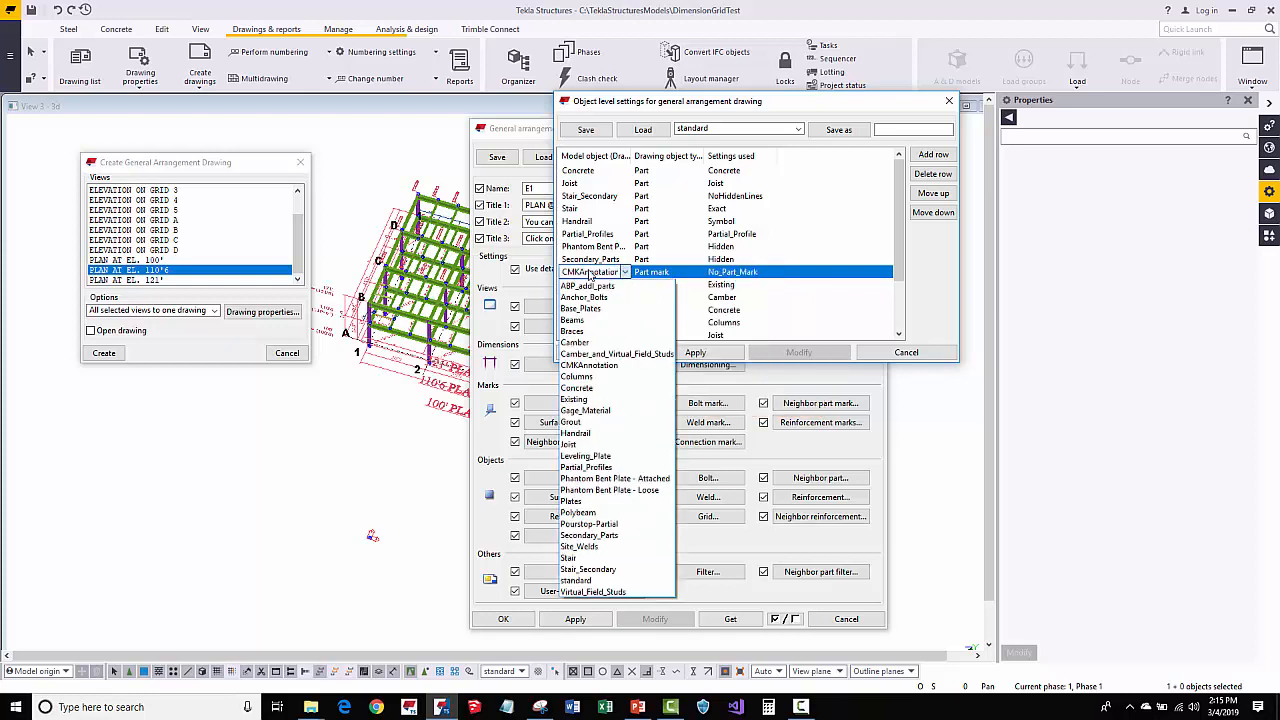
left_click(590, 276)
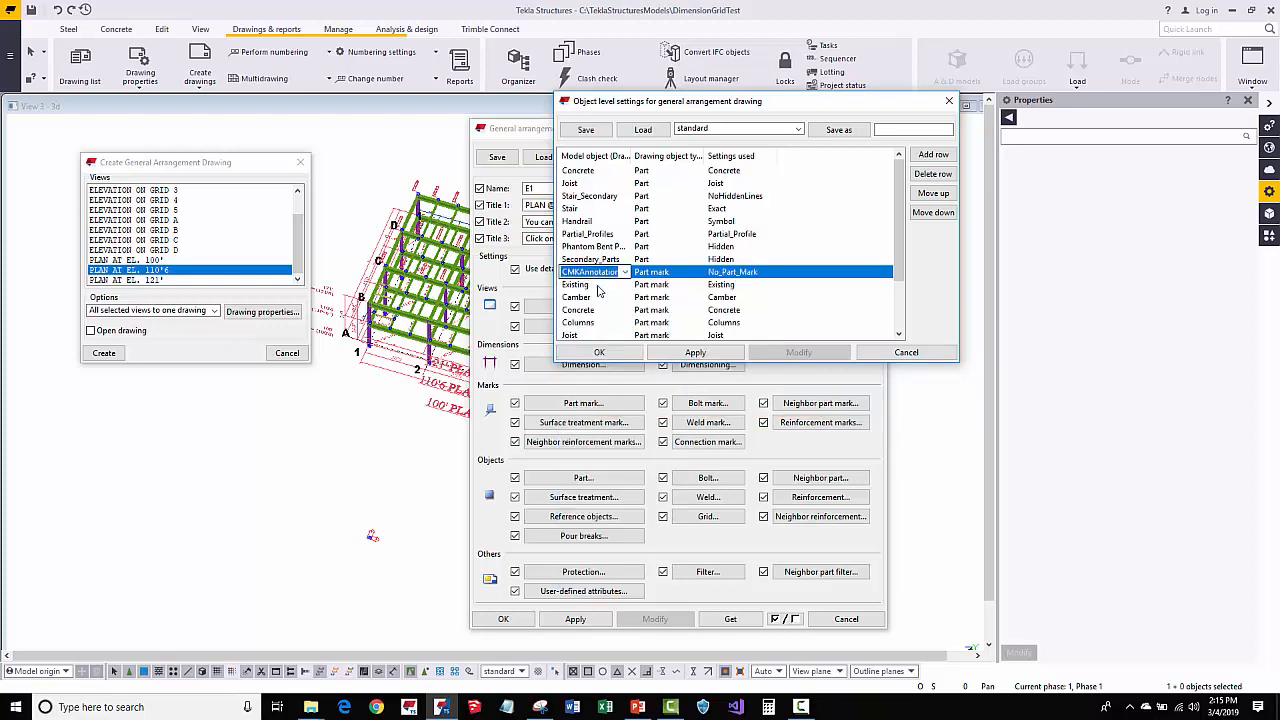
left_click(903, 352)
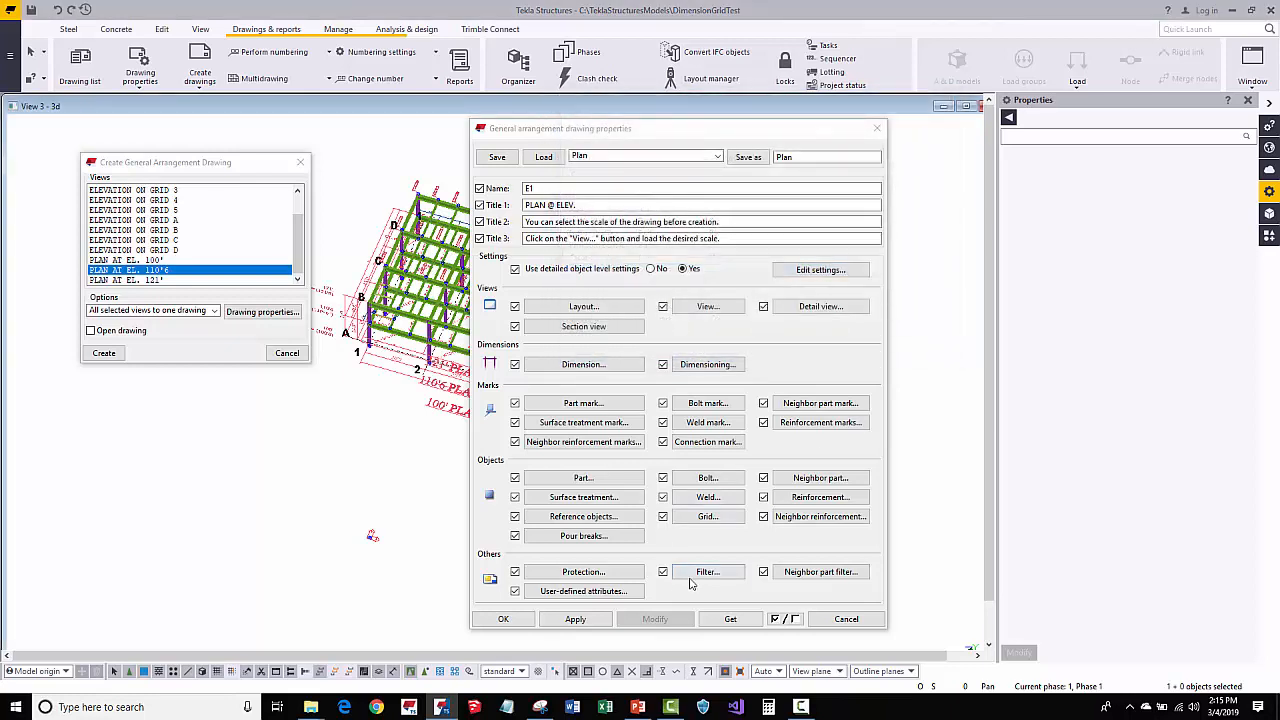
Load the CMKAnnotation filter in the drawing's filter properties to examine its rule, and cancel the dialog
left_click(703, 574)
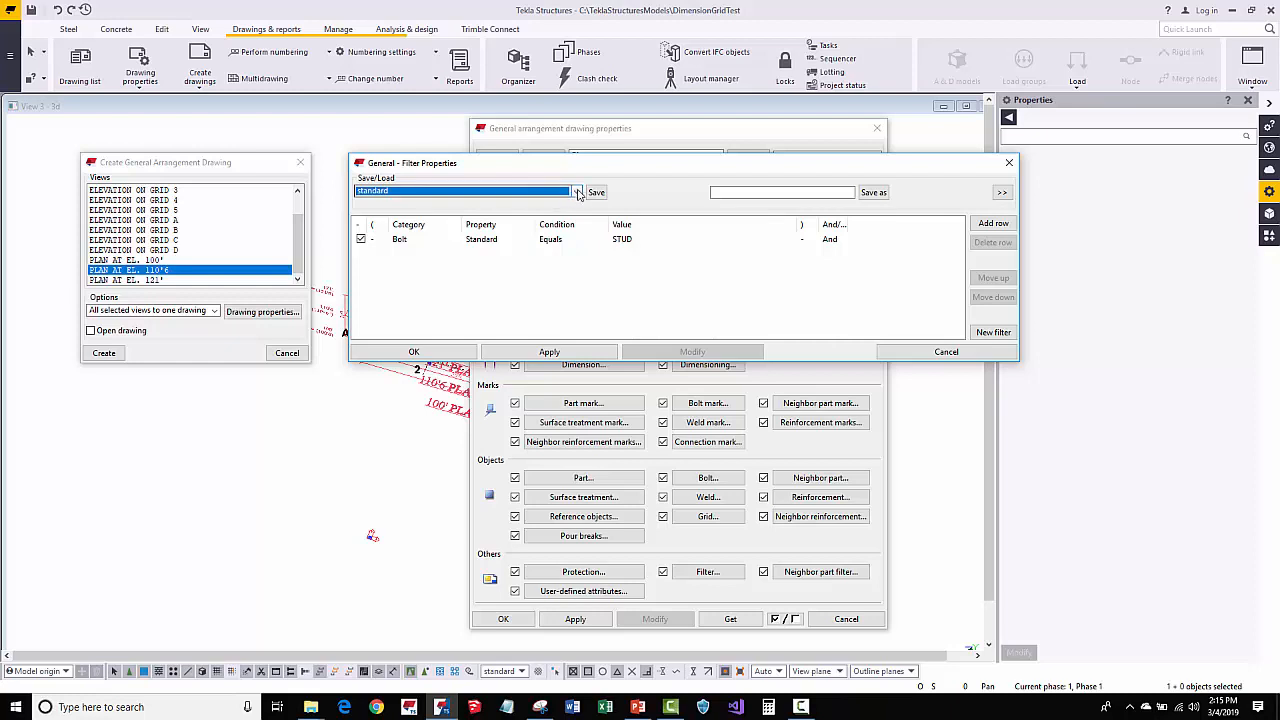
left_click(577, 193)
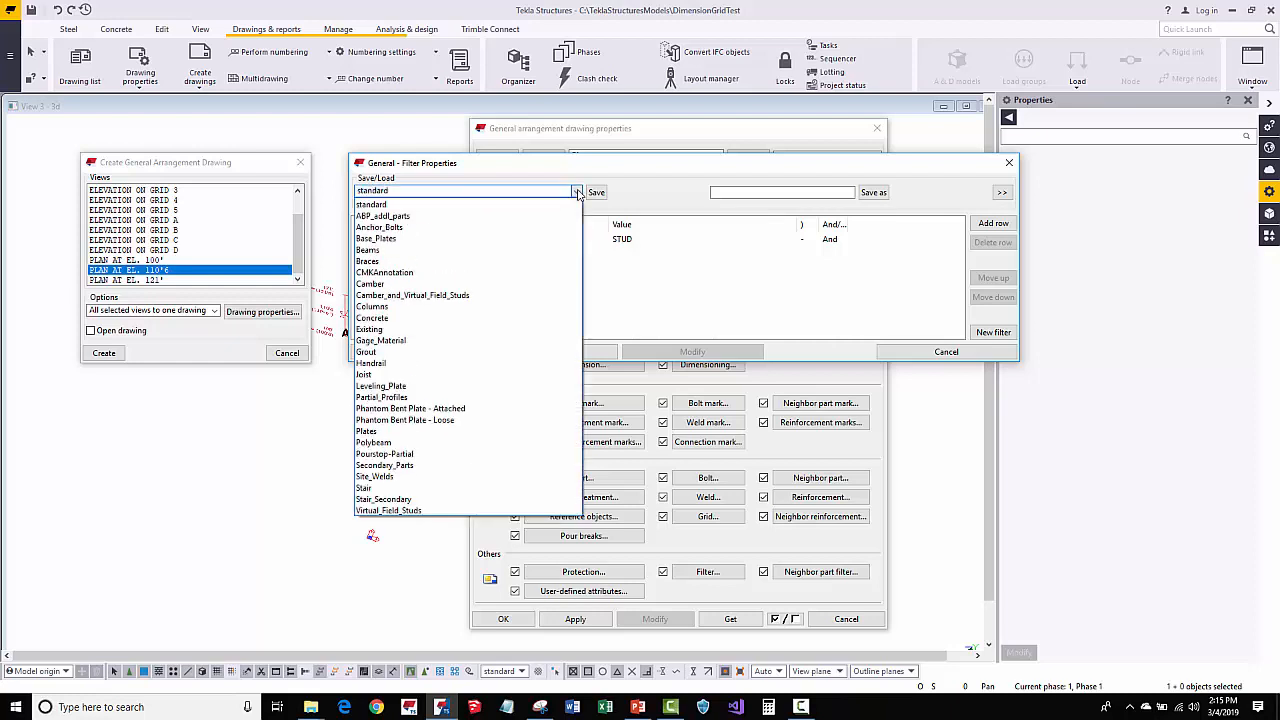
left_click(434, 273)
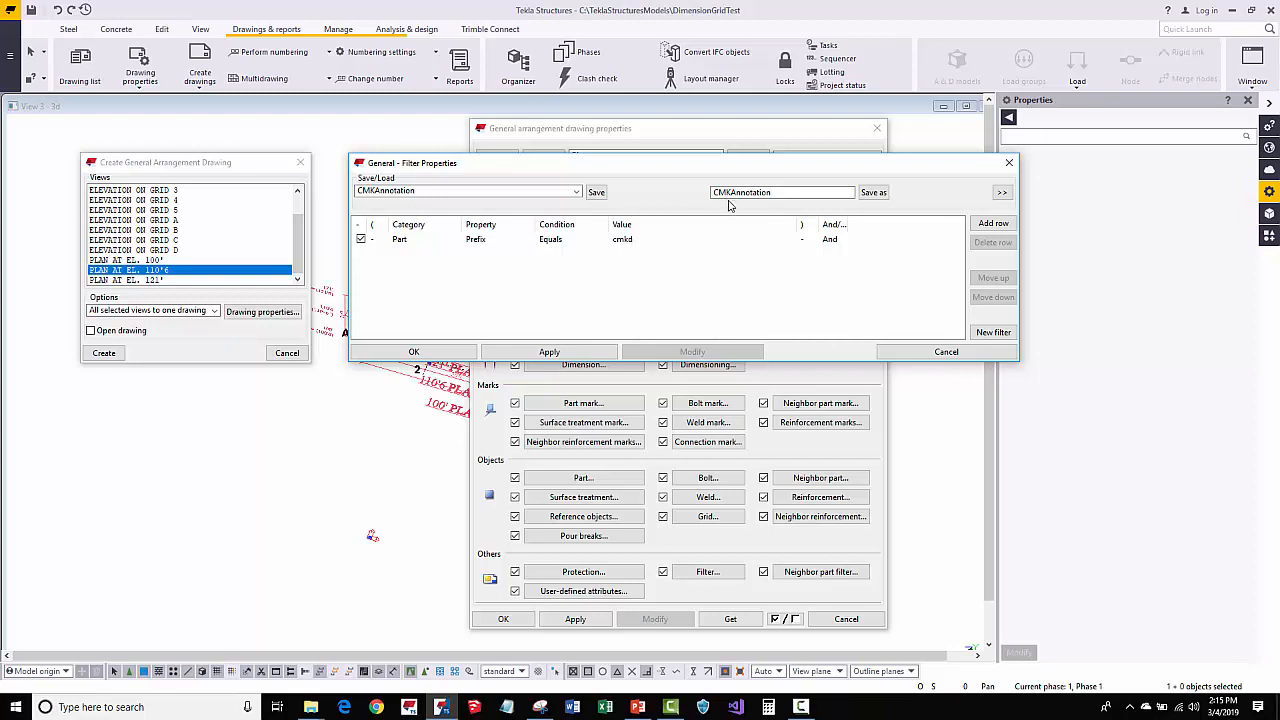
left_click(950, 352)
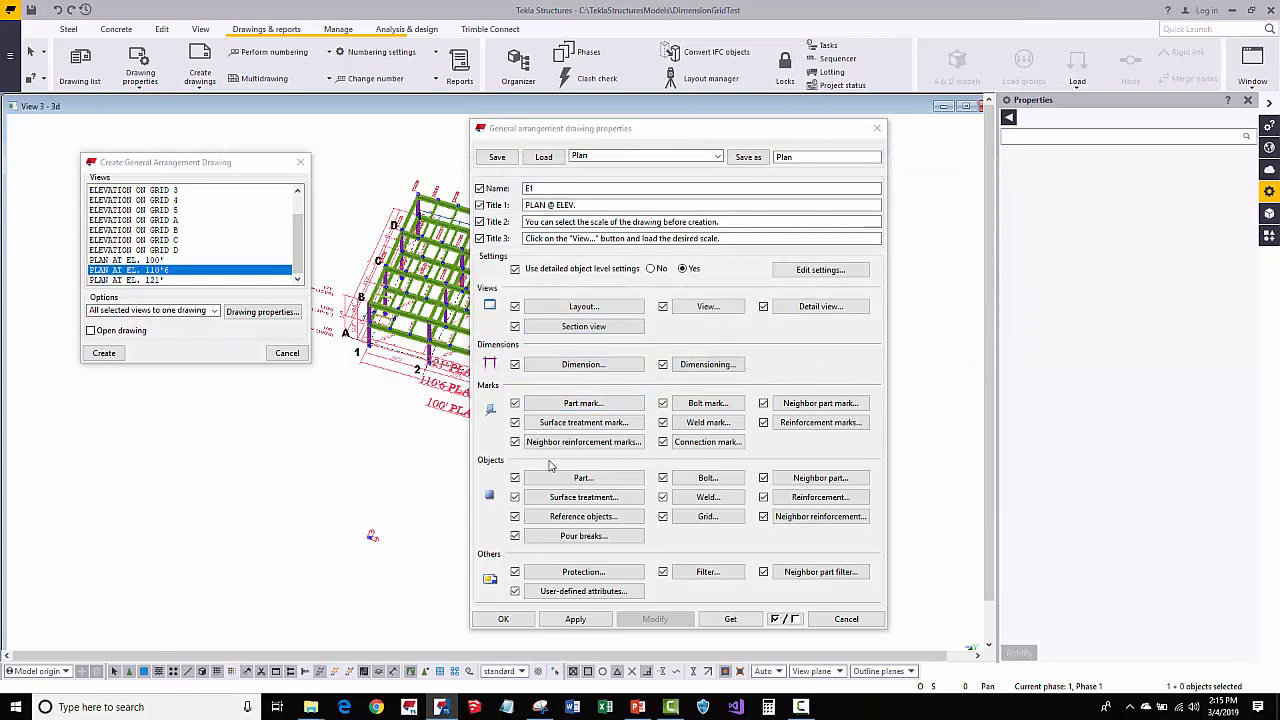
Load the No_Part_Mark settings in the part mark properties, examine the content and general settings, and close the dialog
left_click(567, 402)
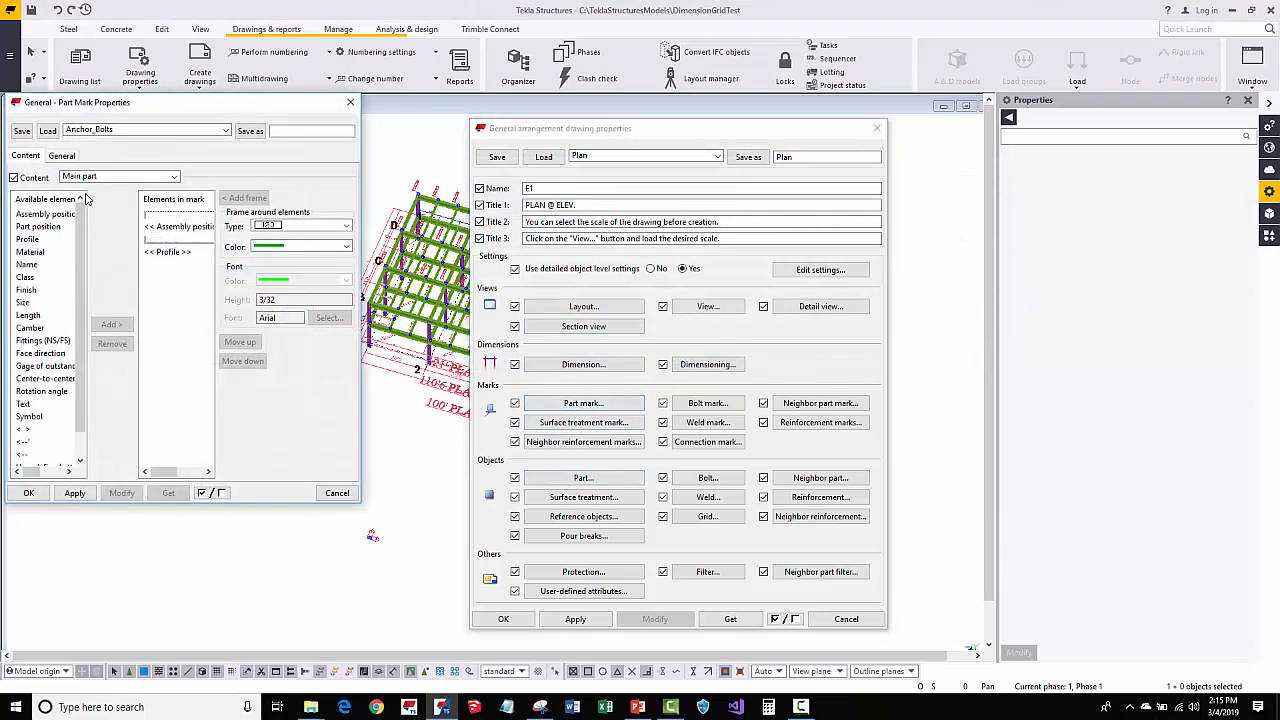
left_click(95, 130)
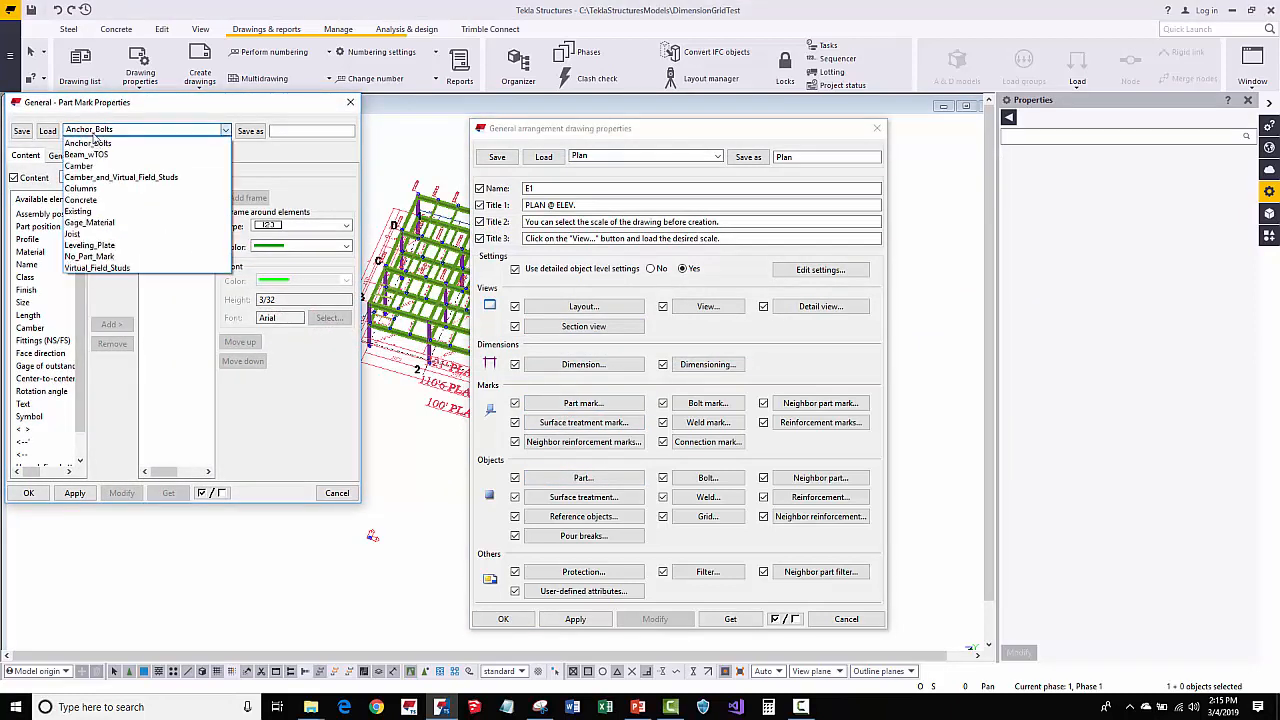
left_click(89, 256)
left_click(48, 132)
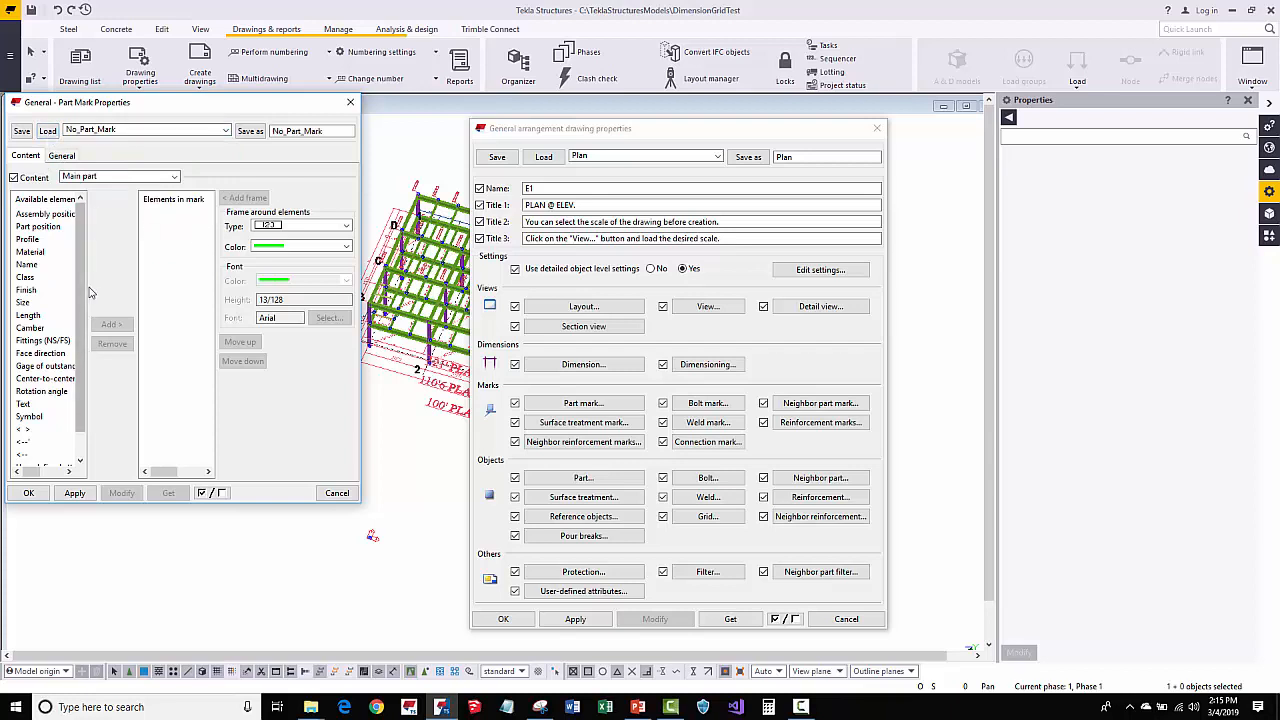
left_click(61, 157)
left_click(28, 155)
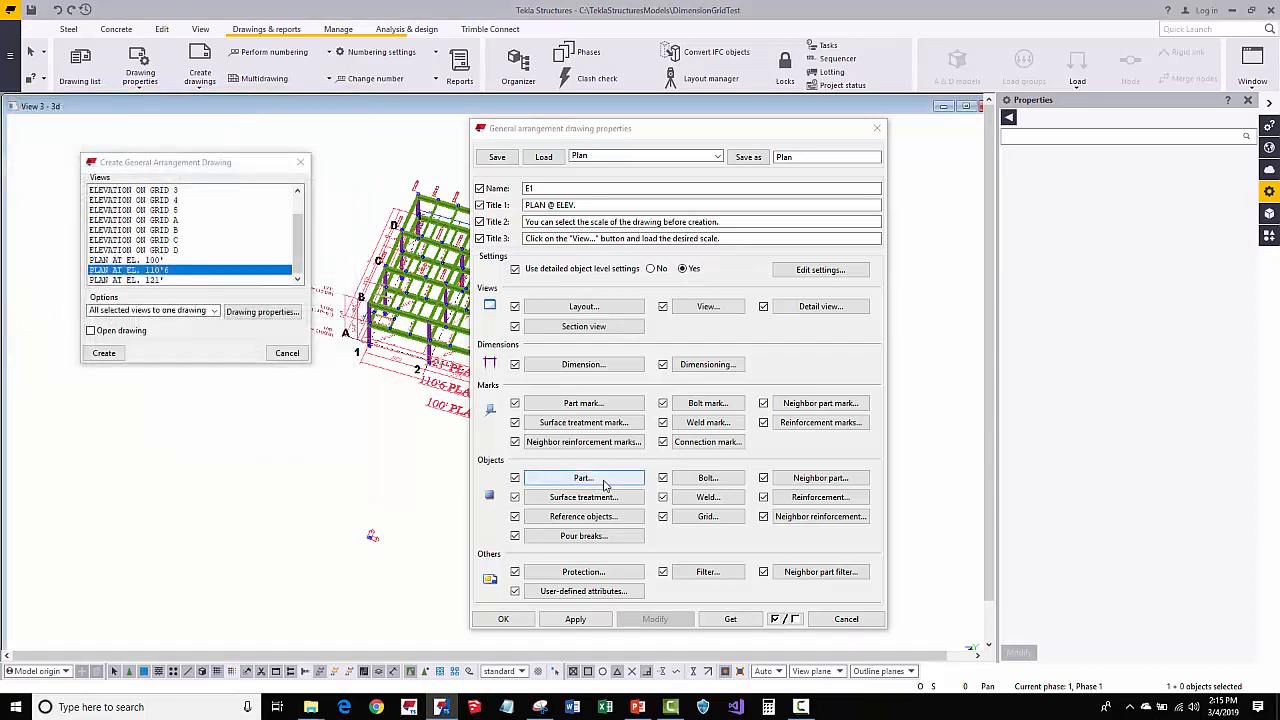
Load the SolidFill settings in the part properties, examine the content and fill settings, and cancel the dialog
left_click(583, 478)
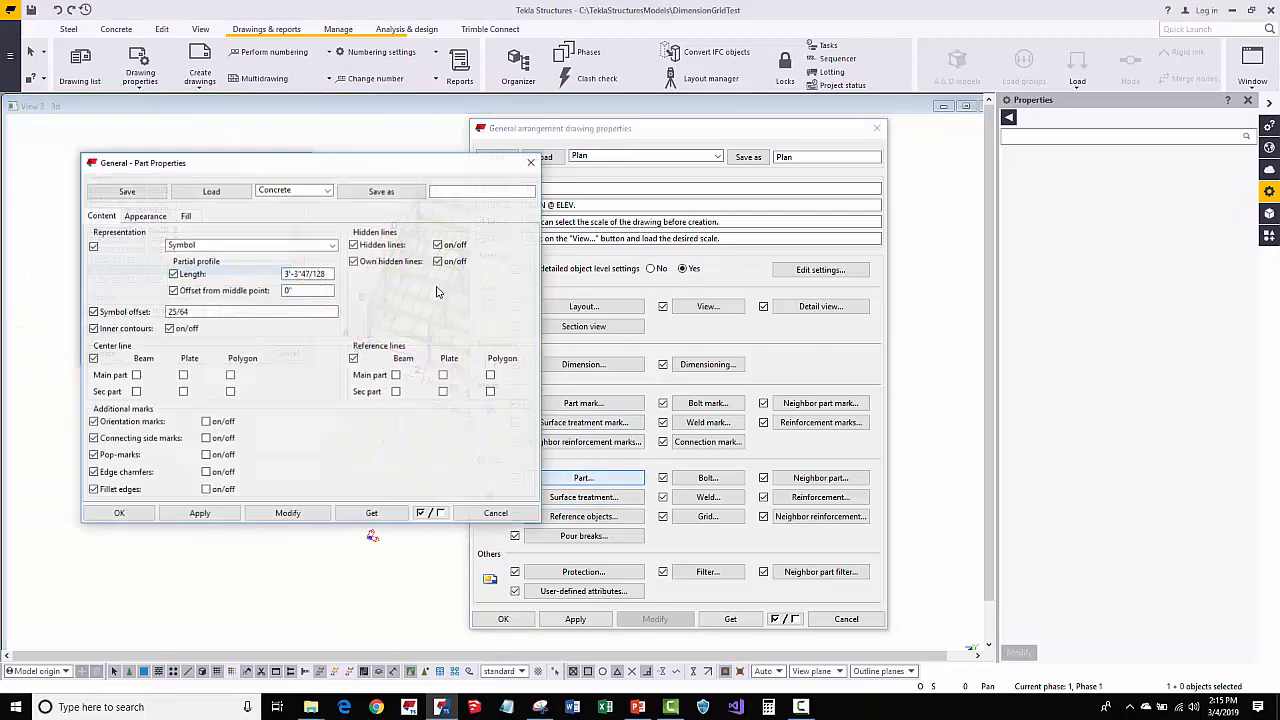
left_click(278, 192)
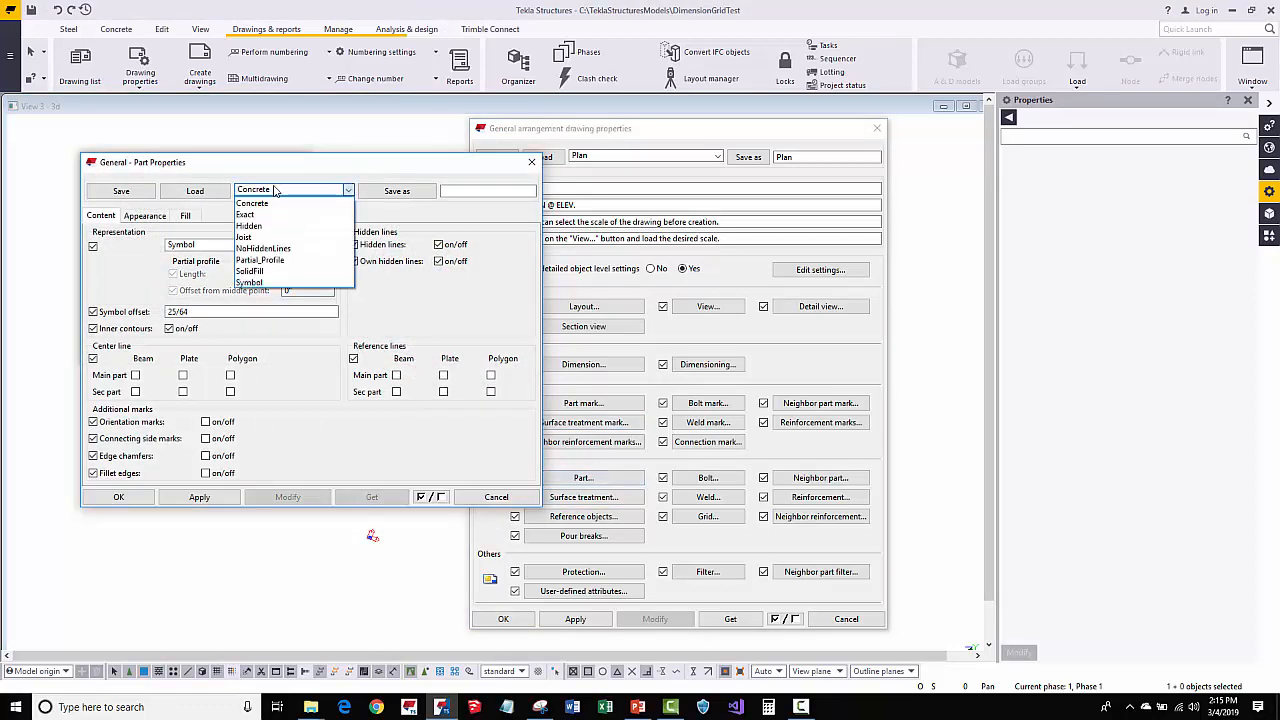
left_click(262, 272)
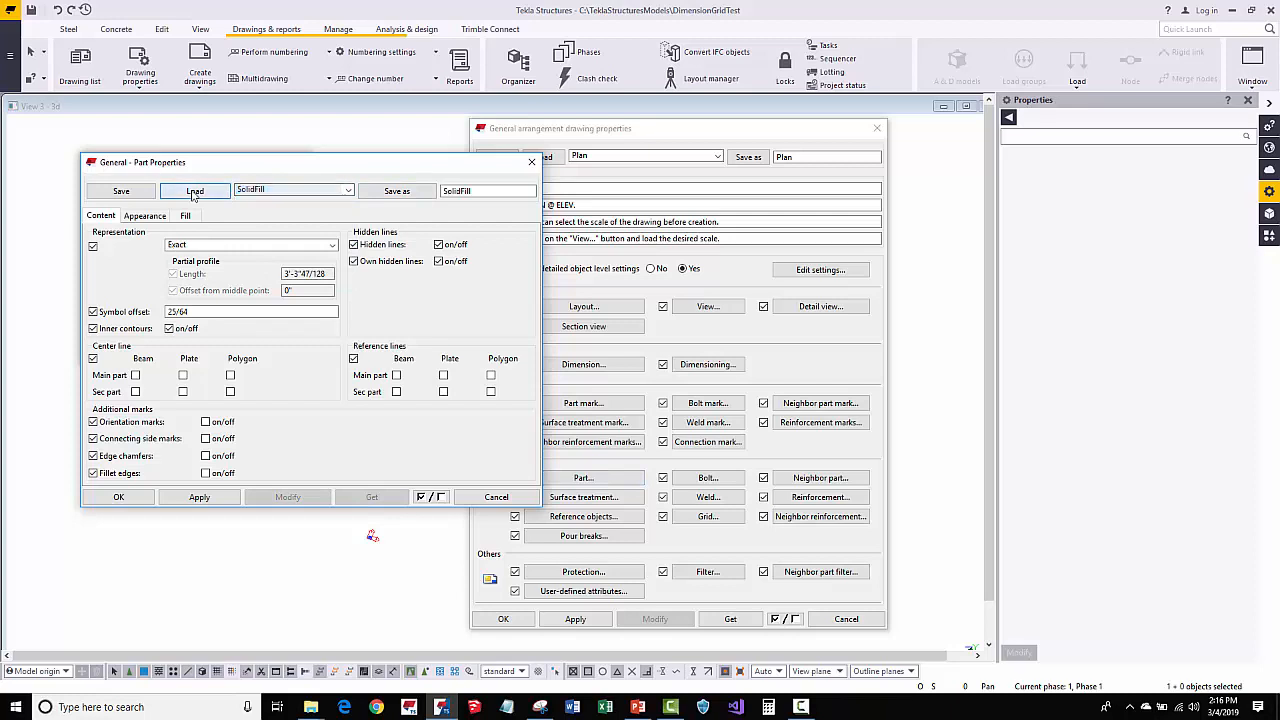
left_click(176, 246)
left_click(176, 248)
left_click(150, 218)
left_click(185, 216)
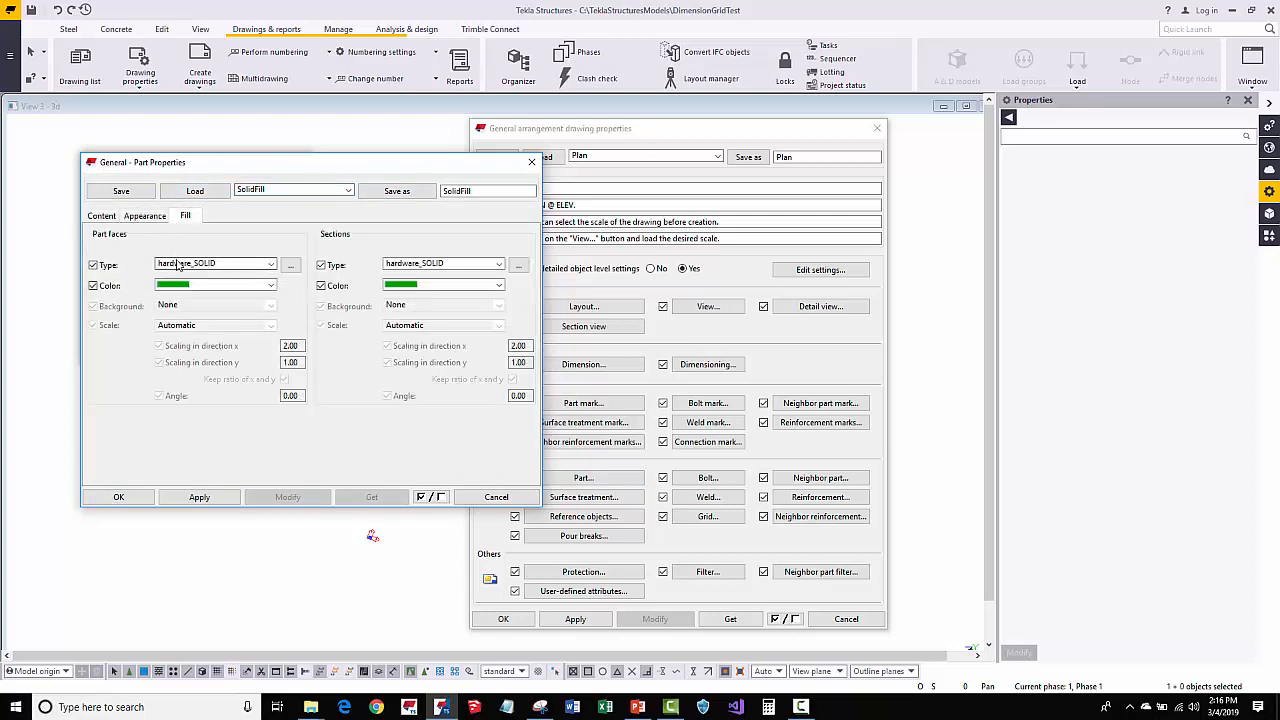
left_click(262, 264)
left_click(215, 264)
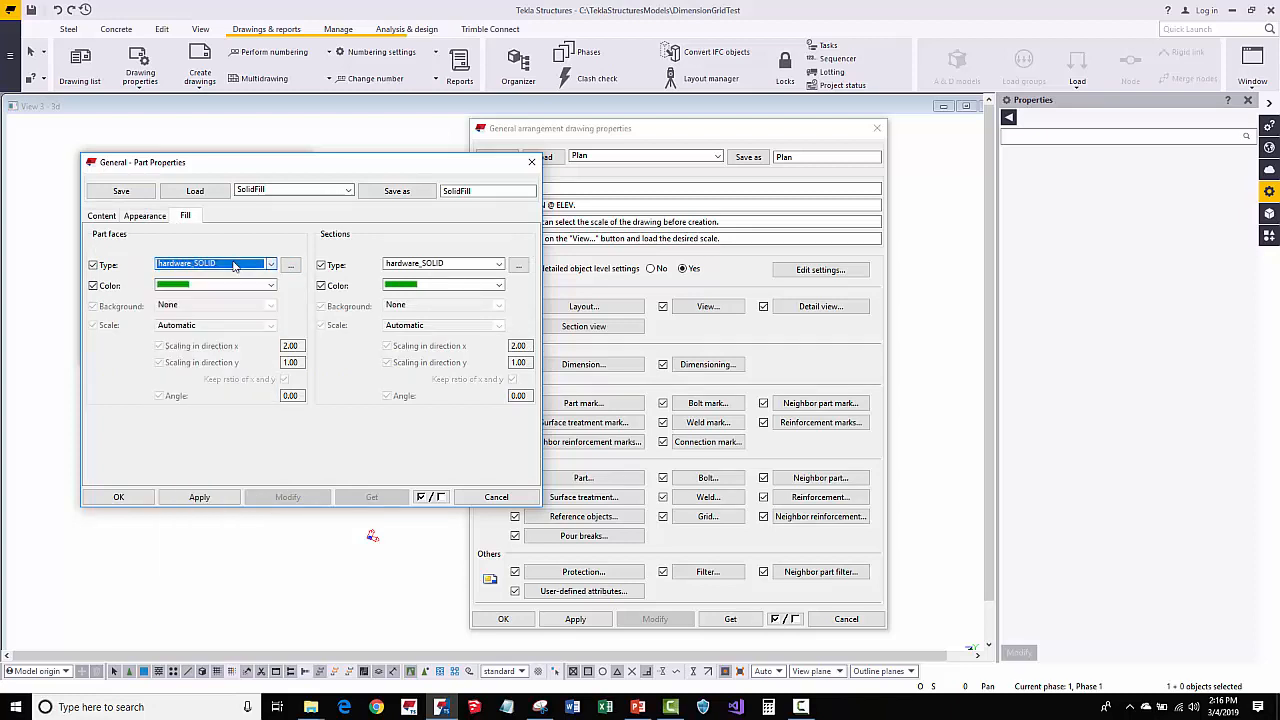
left_click(494, 499)
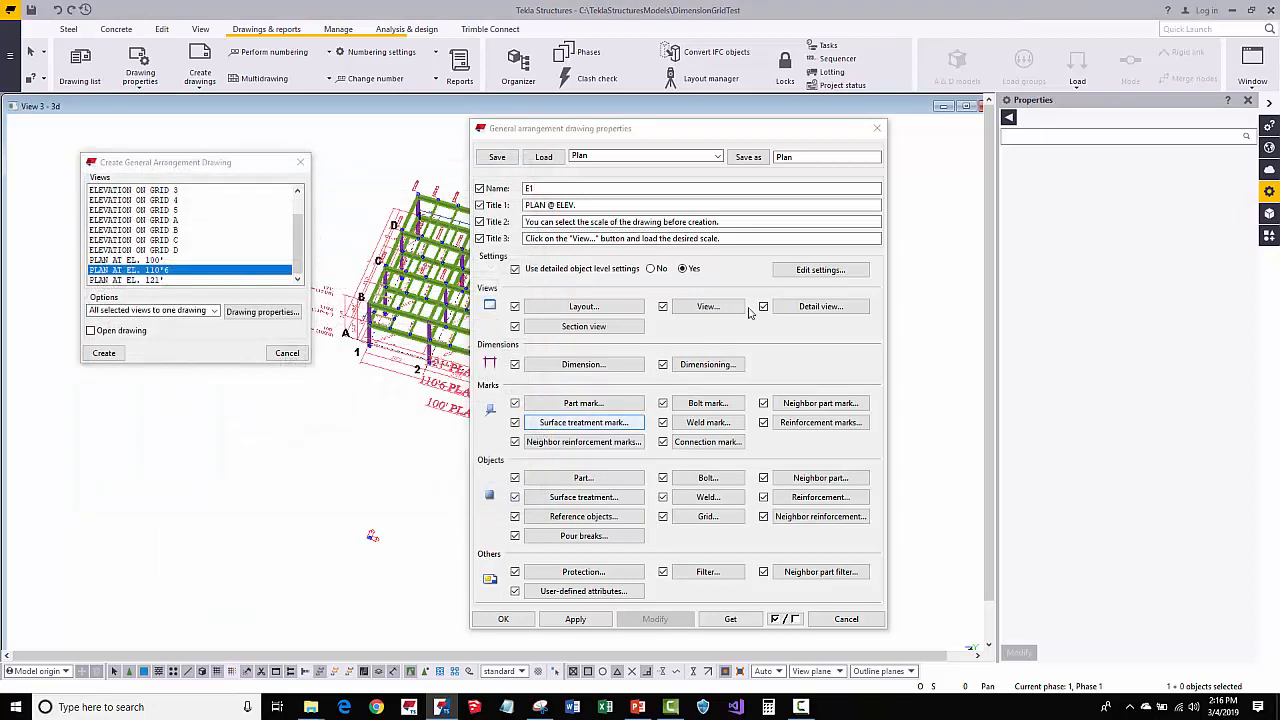
Add a new row to the detailed object level settings and move it to the top of the list
left_click(805, 272)
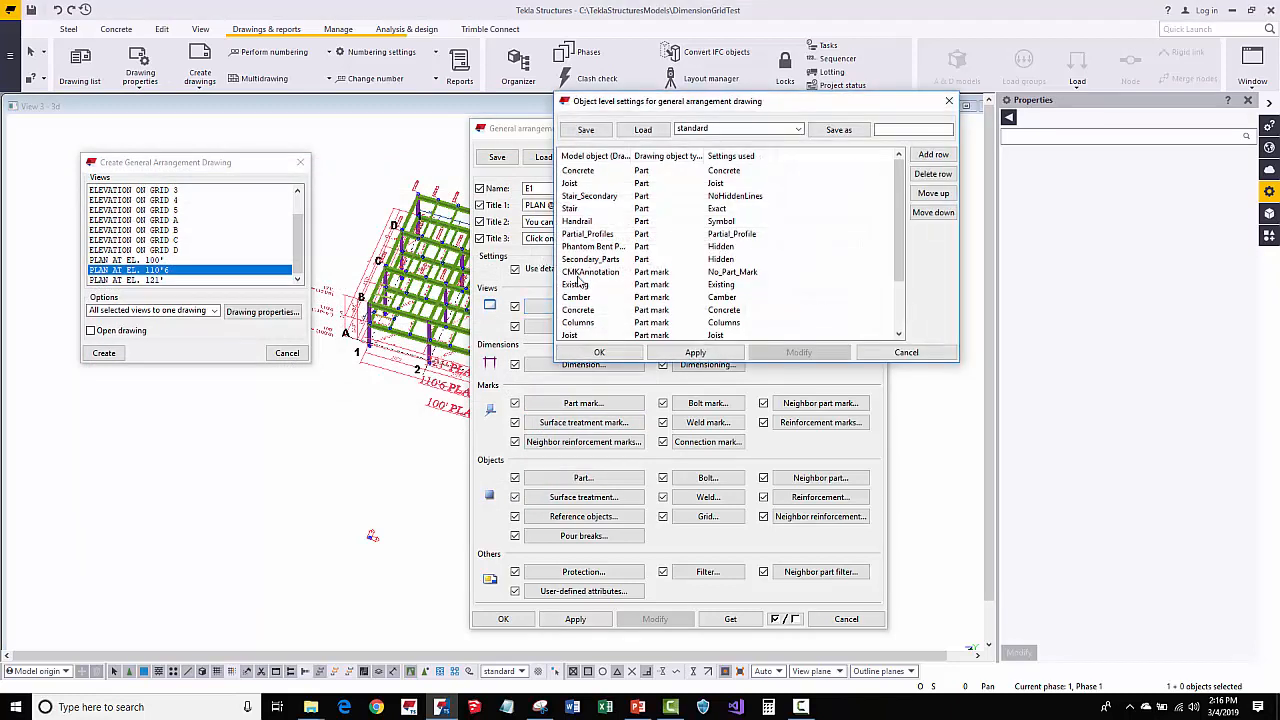
left_click(581, 274)
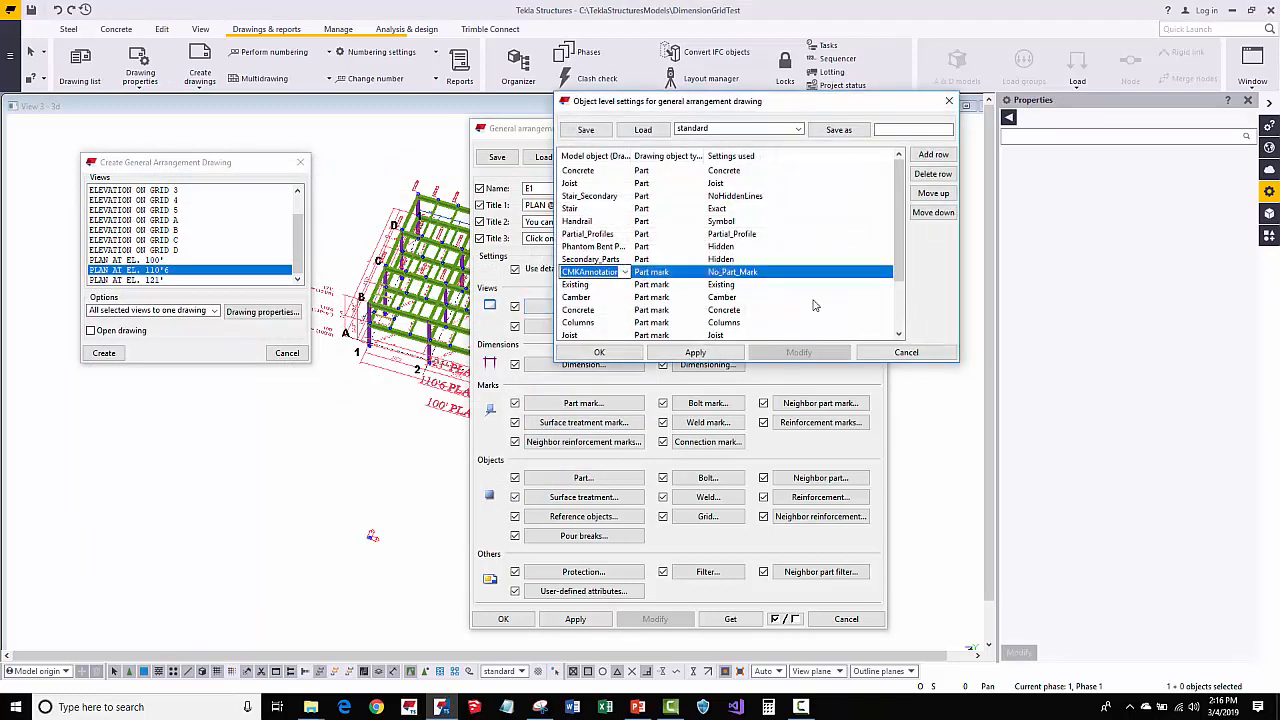
left_click(669, 277)
left_click(738, 272)
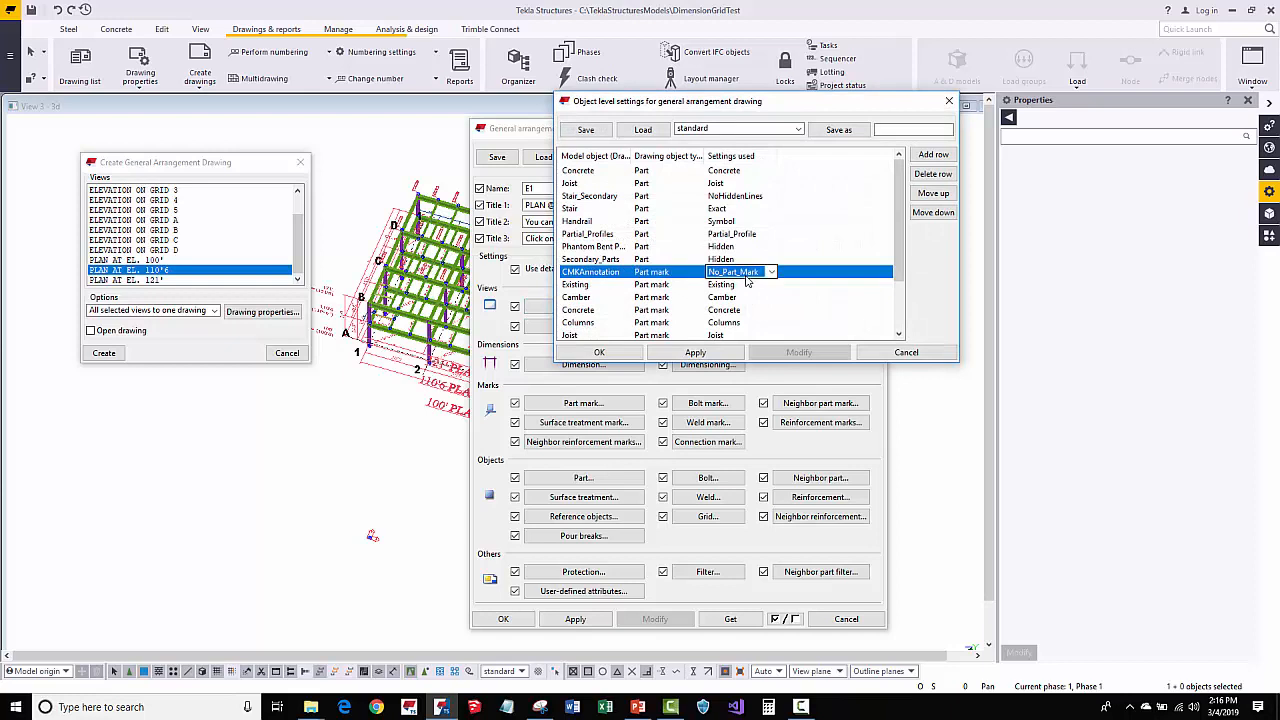
left_click(933, 157)
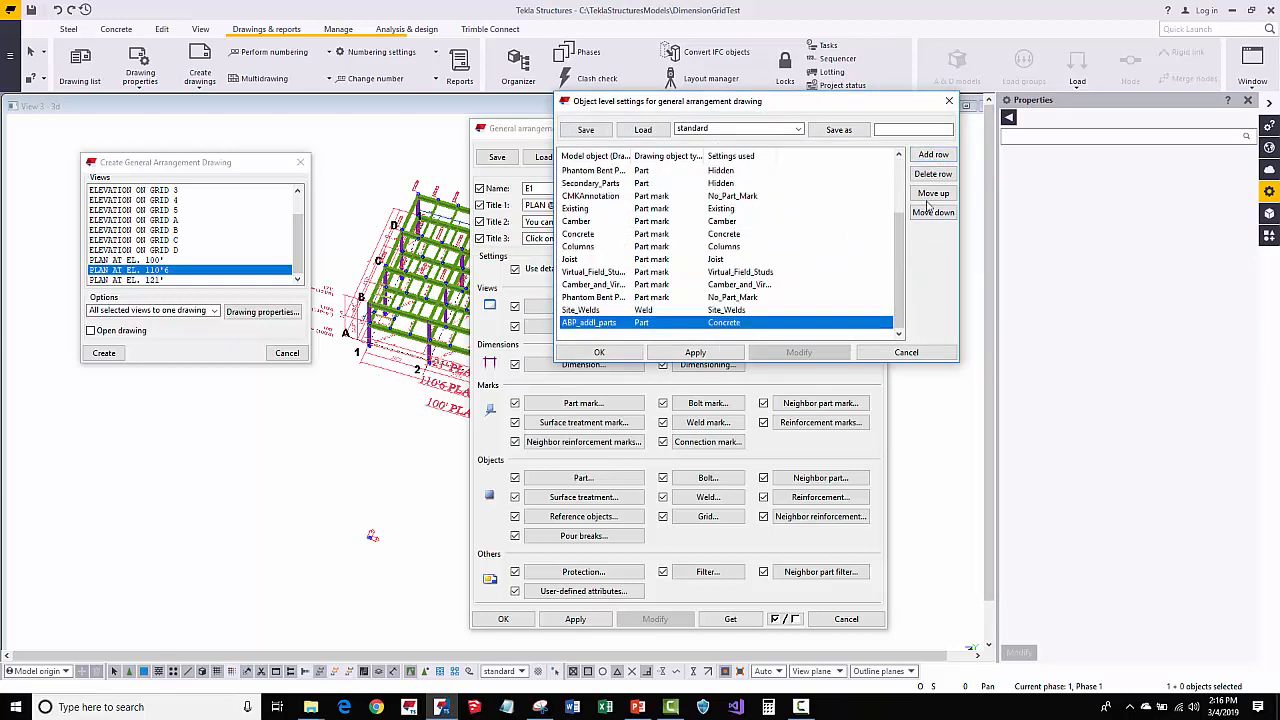
left_click(933, 193)
left_click(933, 193)
left_click(933, 193)
left_click(933, 193)
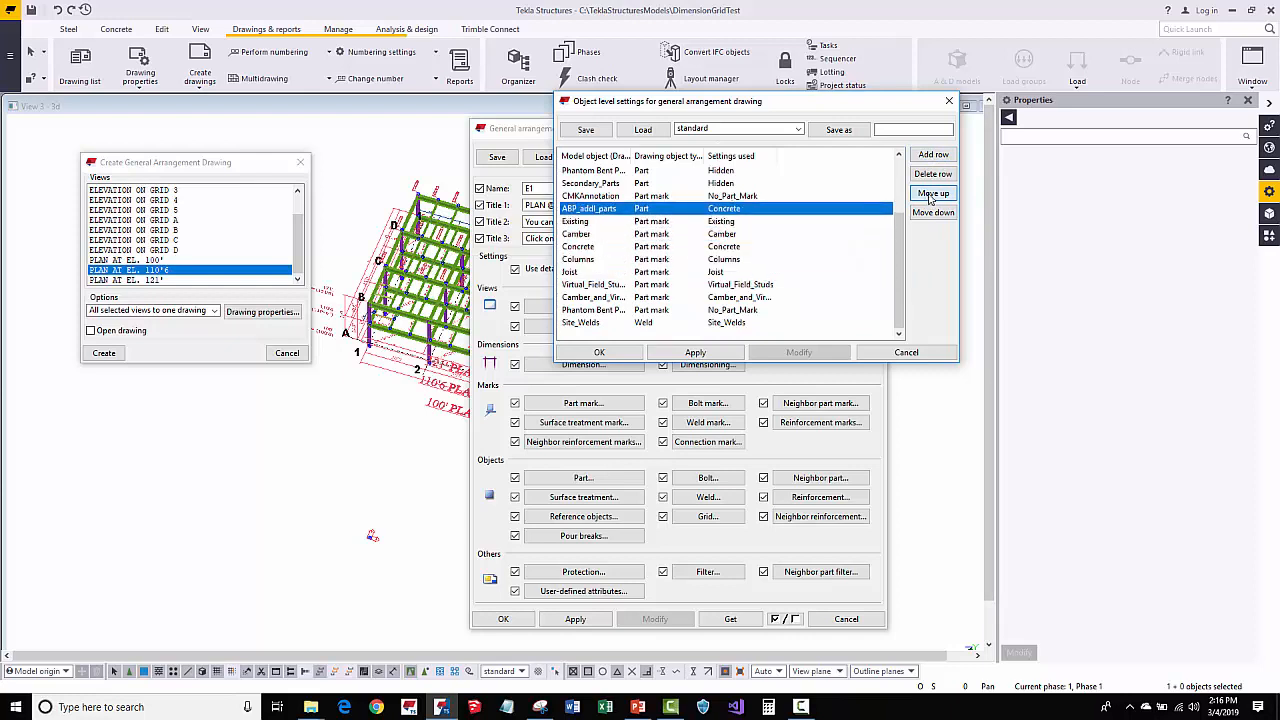
left_click(933, 193)
left_click(933, 193)
left_click(933, 193)
left_click(933, 193)
left_click(933, 193)
left_click(933, 193)
left_click(933, 193)
left_click(933, 193)
left_click(933, 193)
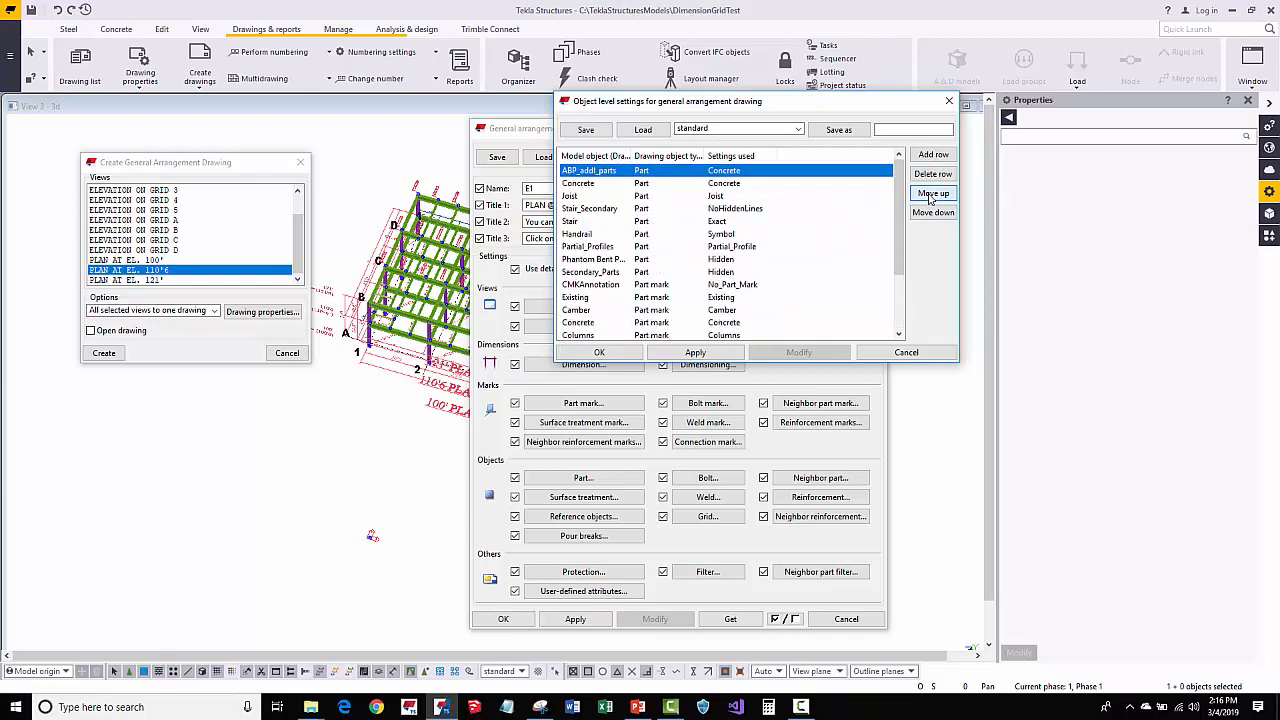
Set the first object level row to the CMKAnnotation filter, Part object type and SolidFill settings, and accept the settings
left_click(588, 172)
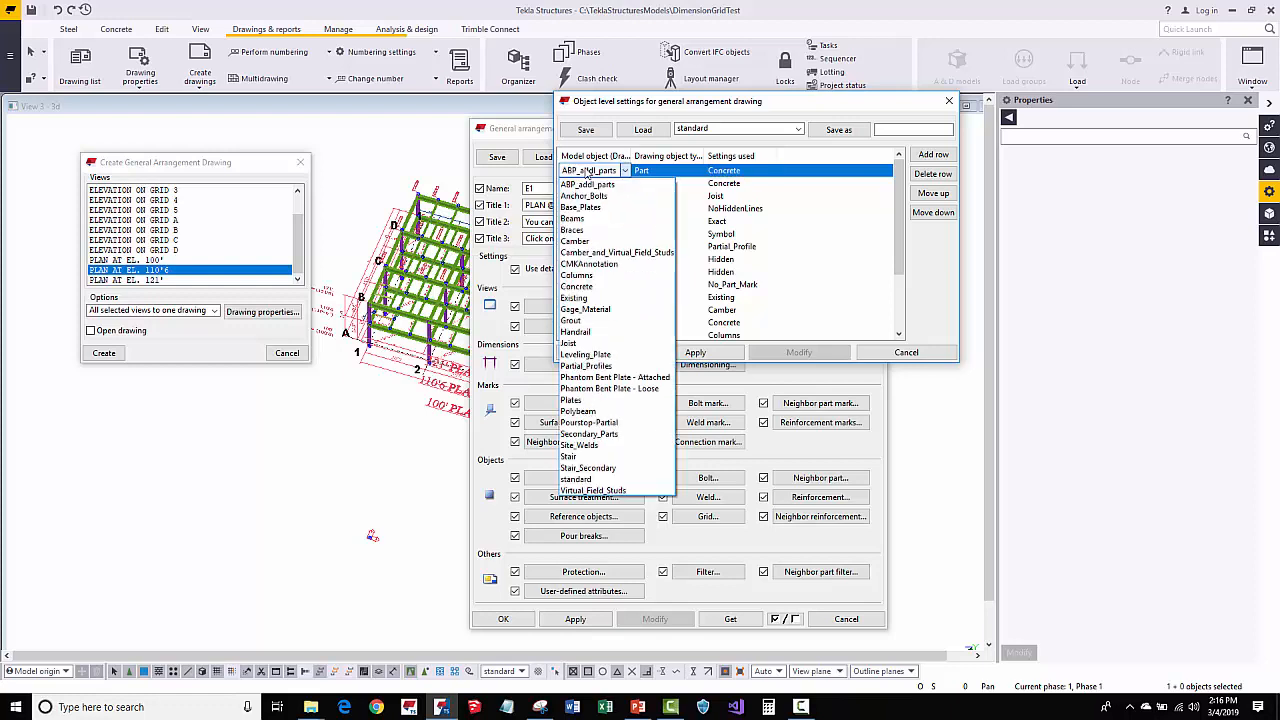
left_click(590, 263)
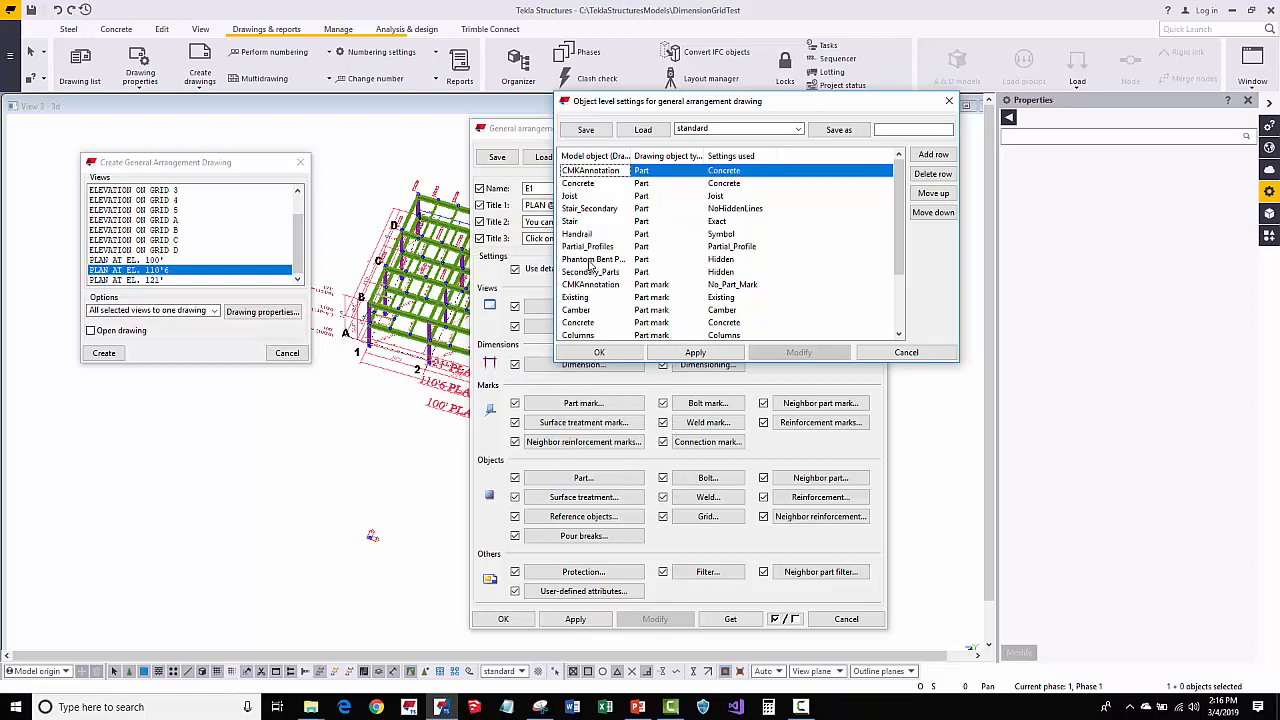
left_click(656, 174)
left_click(656, 174)
left_click(656, 174)
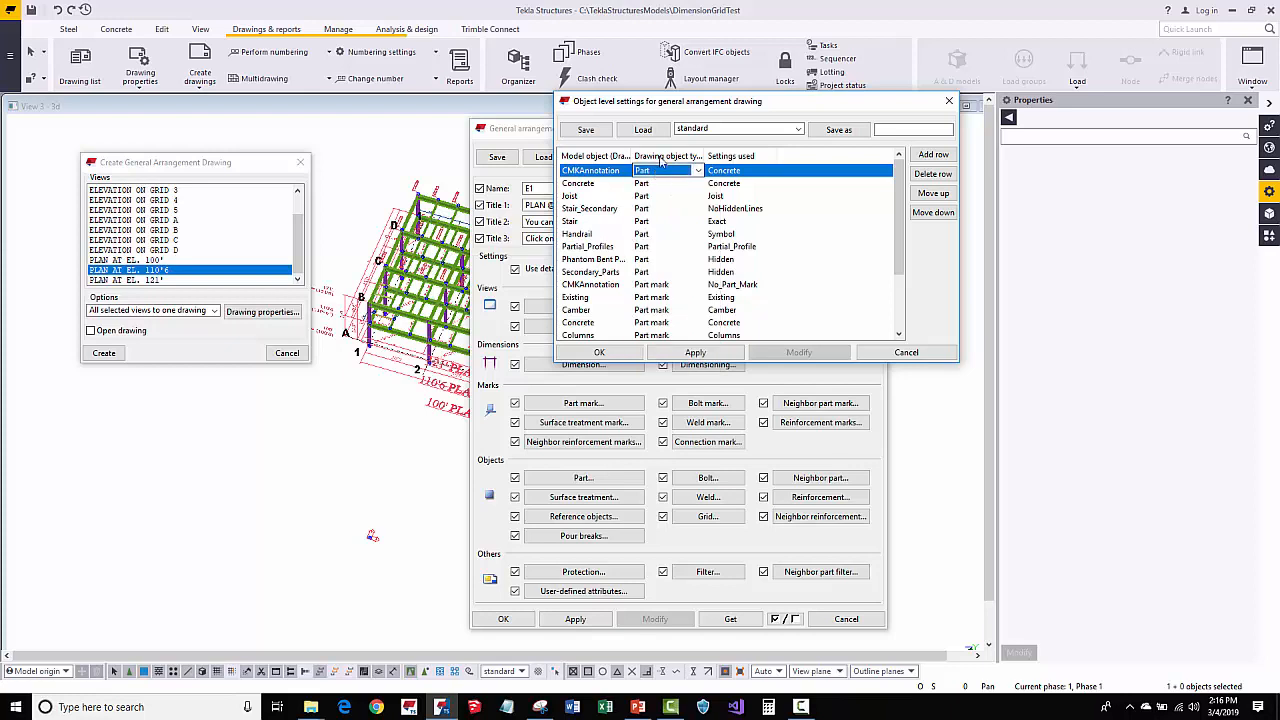
left_click(737, 176)
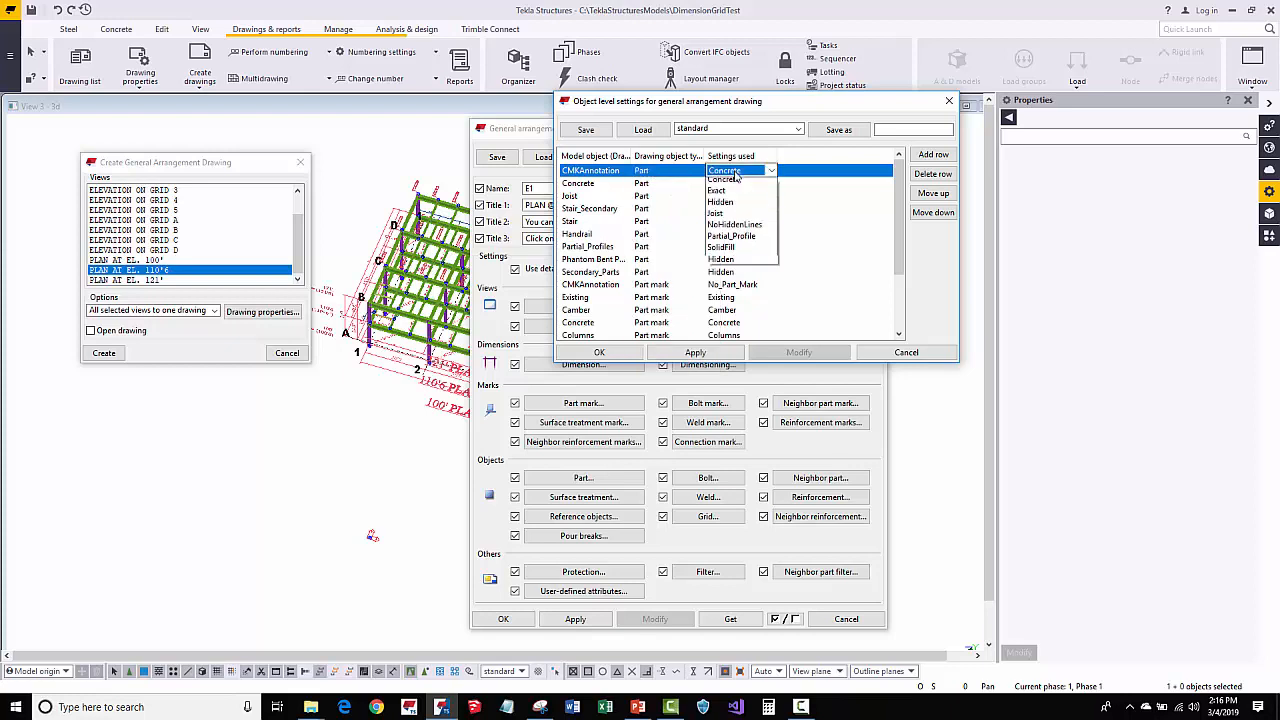
left_click(743, 258)
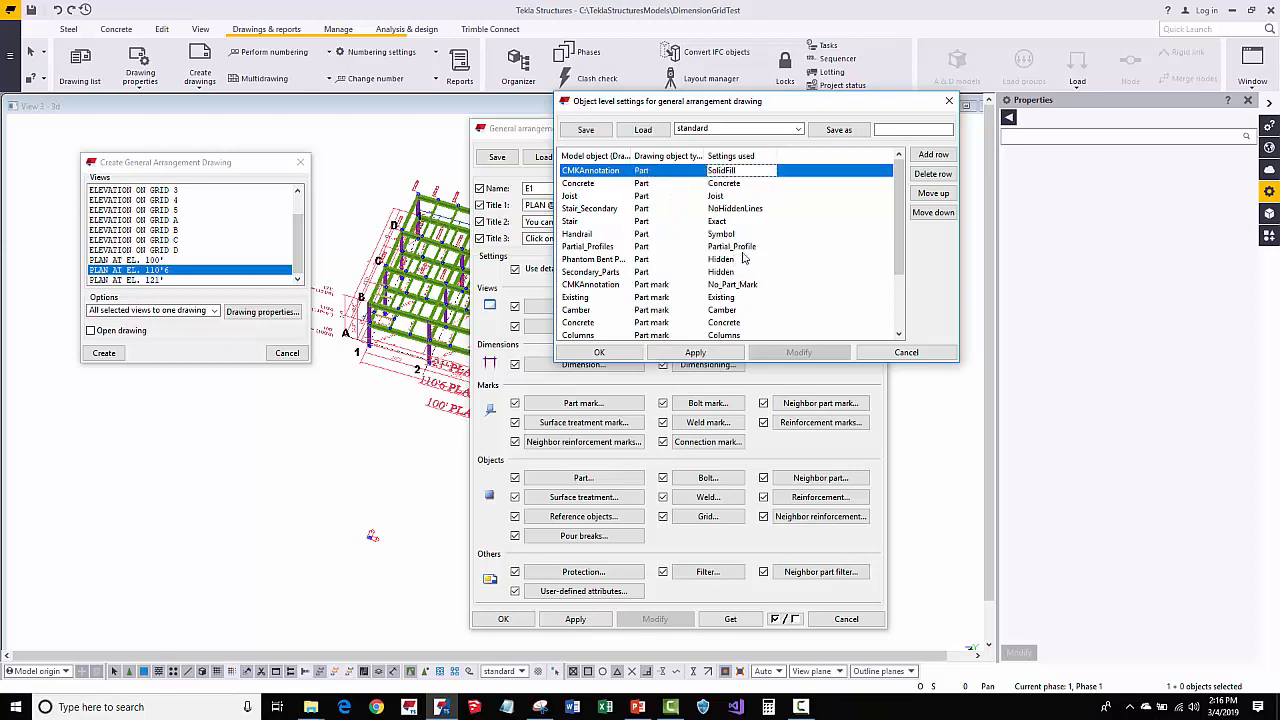
left_click(674, 354)
left_click(599, 352)
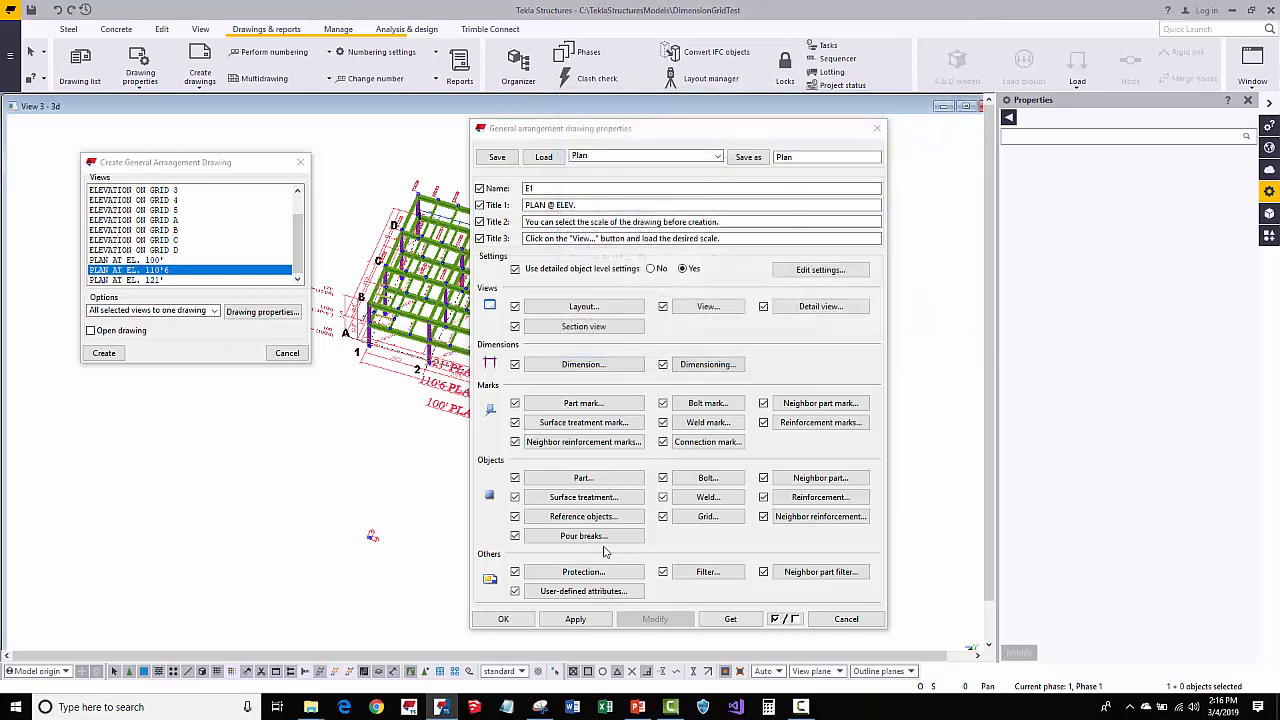
Save and apply the Plan drawing properties, then create and open the PLAN AT EL. 110'6 drawing in a maximized window
left_click(575, 619)
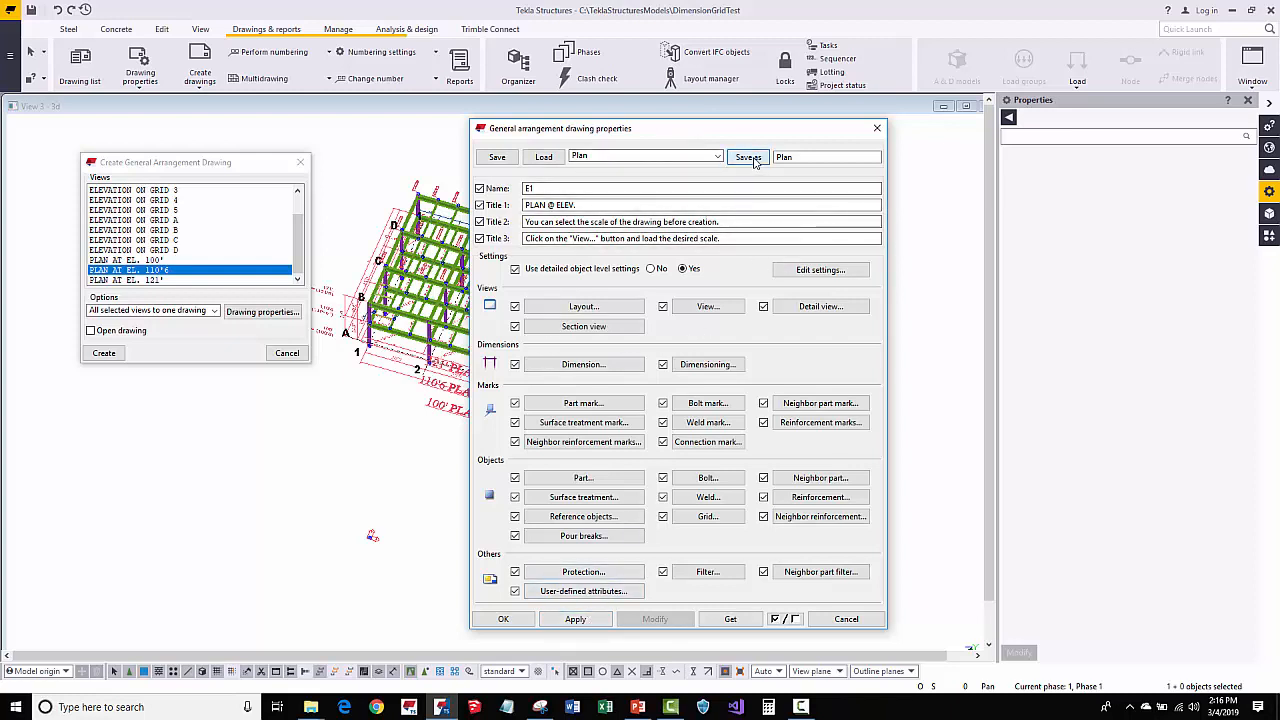
left_click(575, 619)
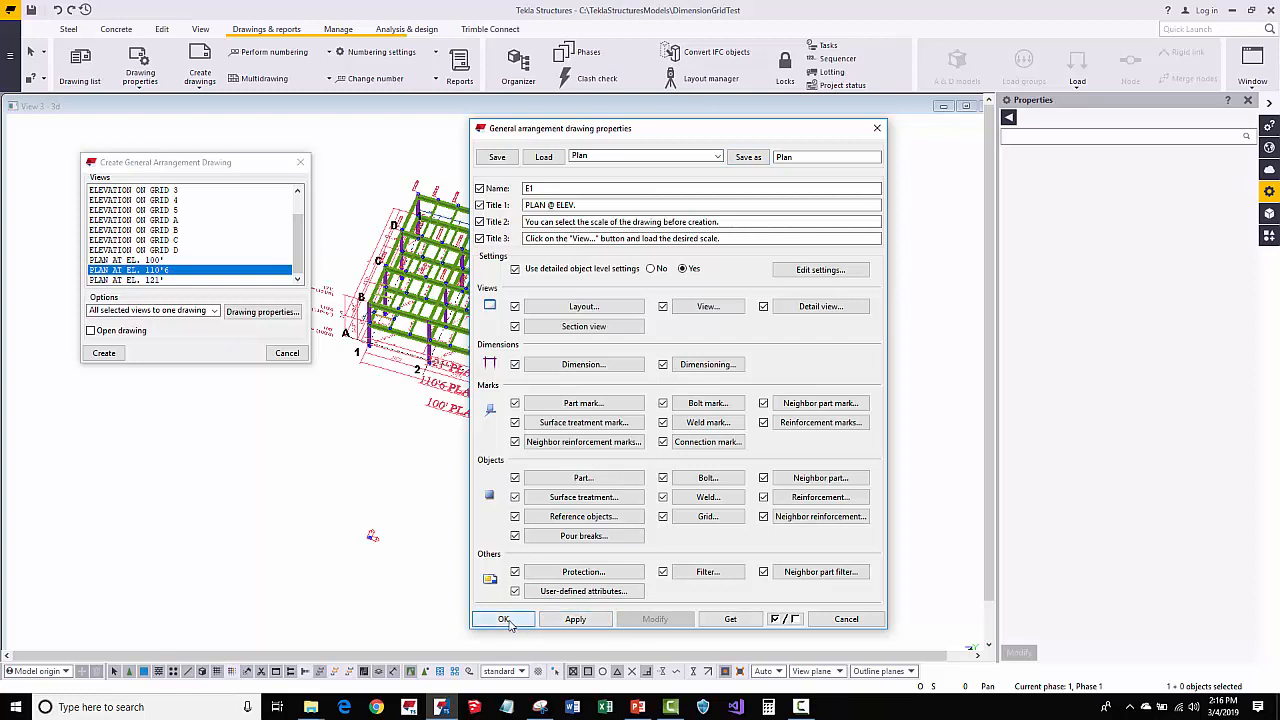
left_click(503, 619)
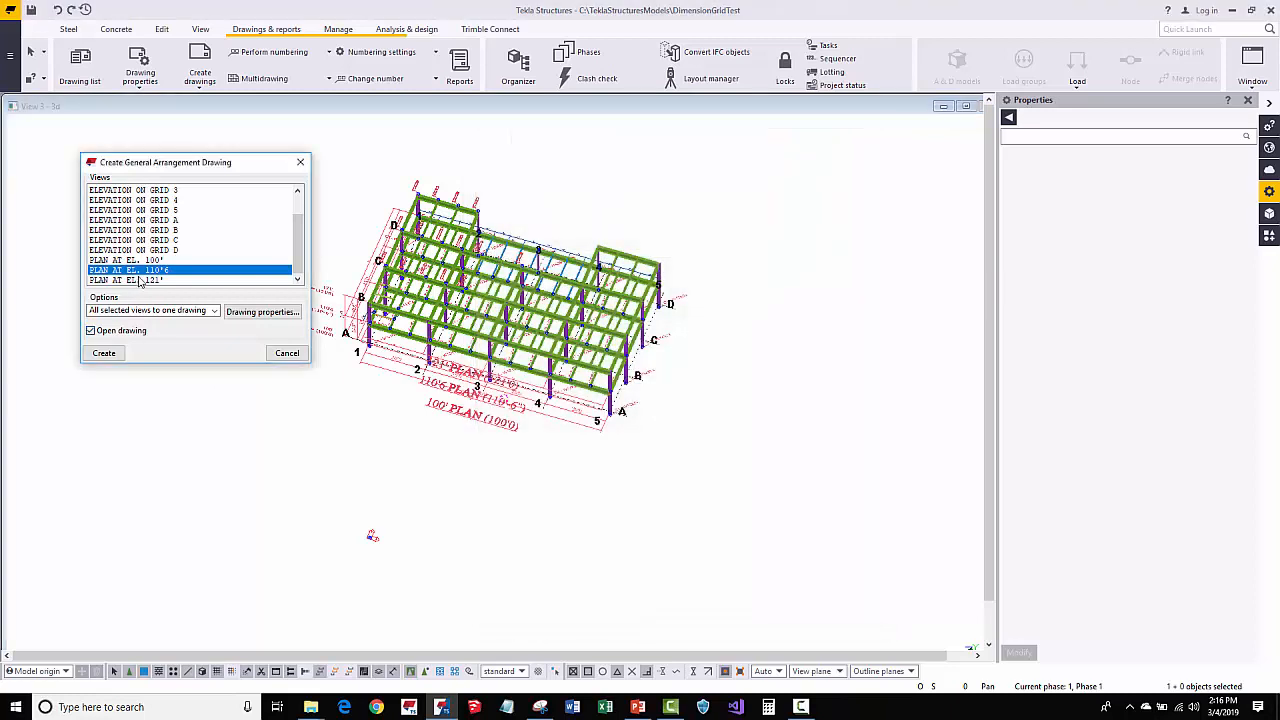
left_click(104, 355)
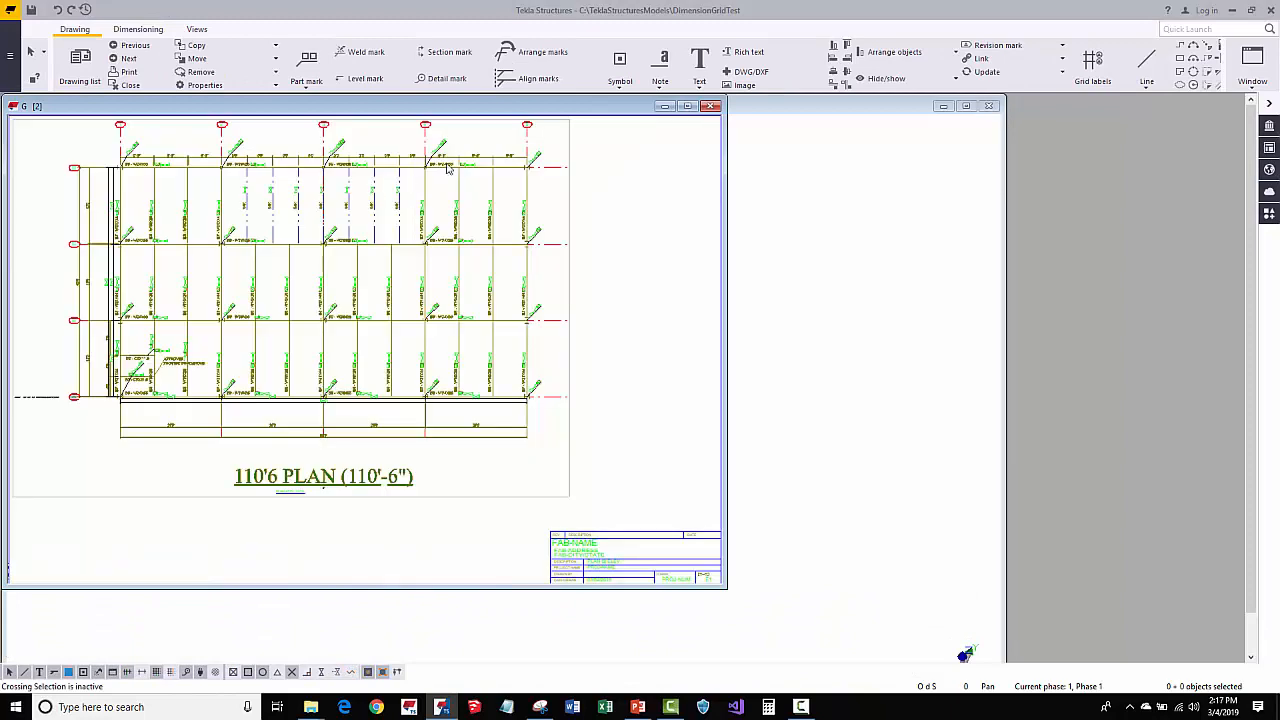
left_click(687, 106)
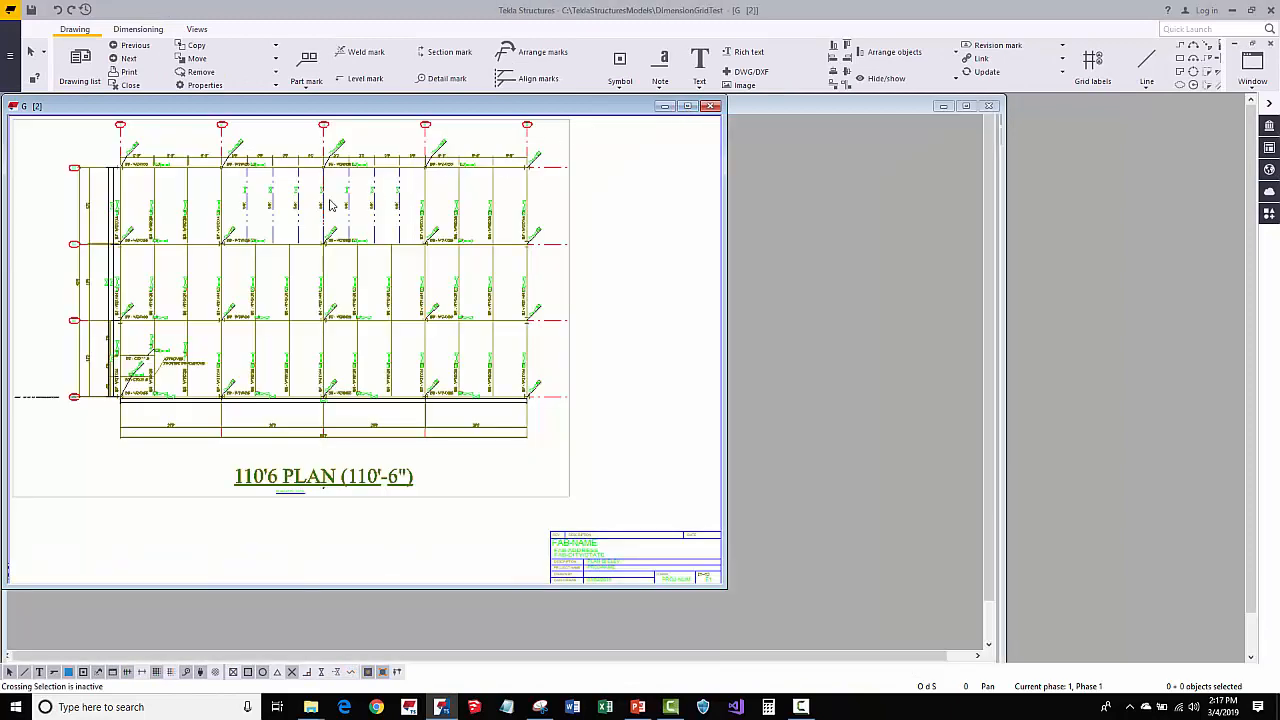
Examine the beam part marks beside the model annotations in the bays between grids C and D
scroll(395, 175, "up", 5)
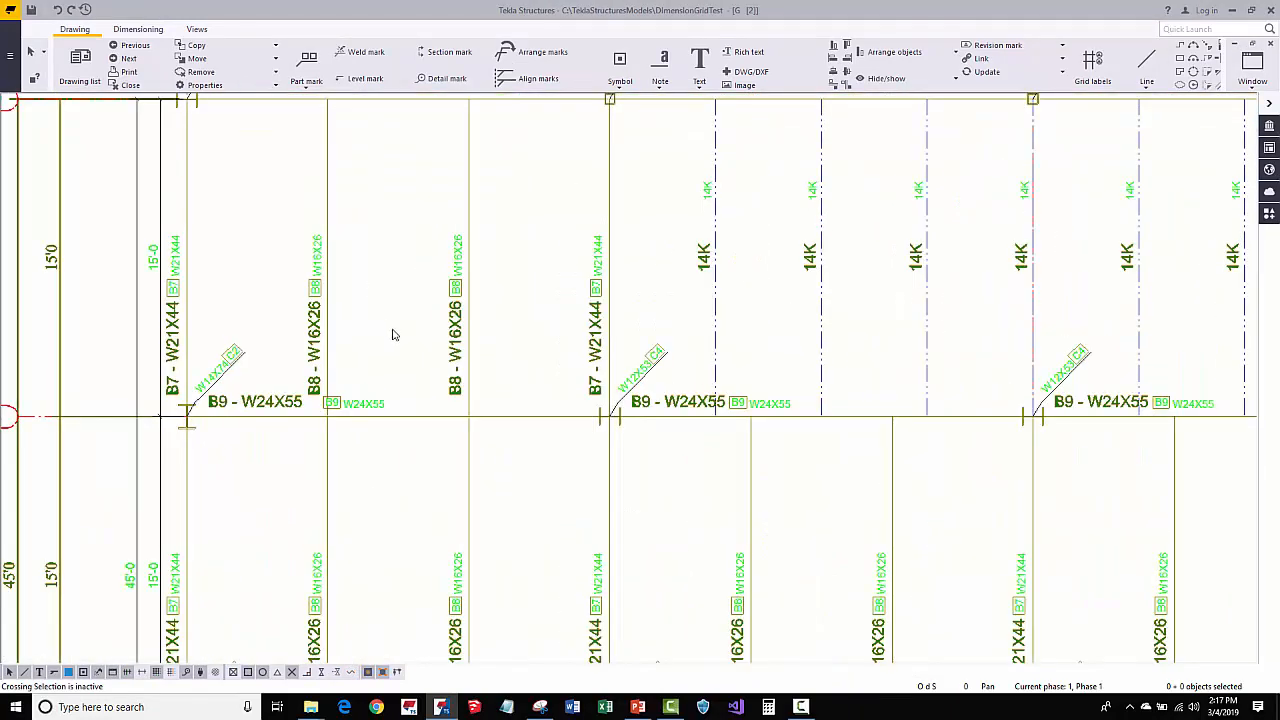
left_click(425, 310)
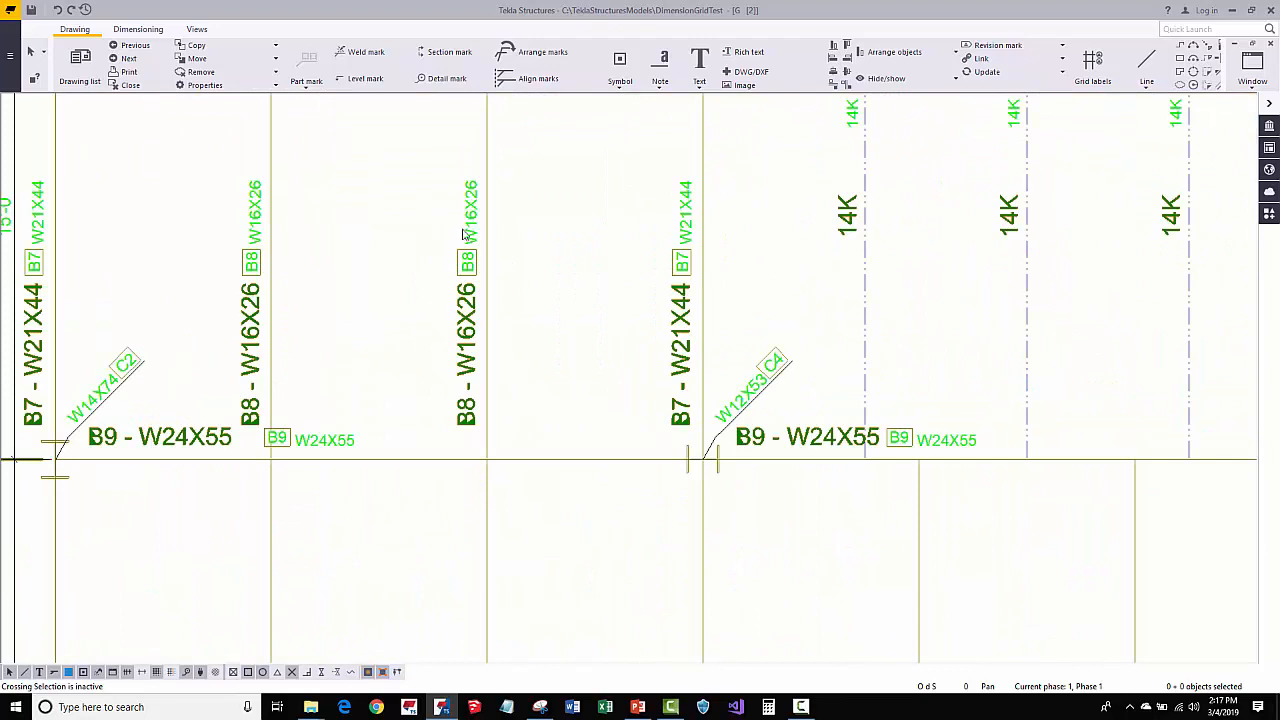
left_click(477, 229)
middle_click_drag(404, 219, 444, 255)
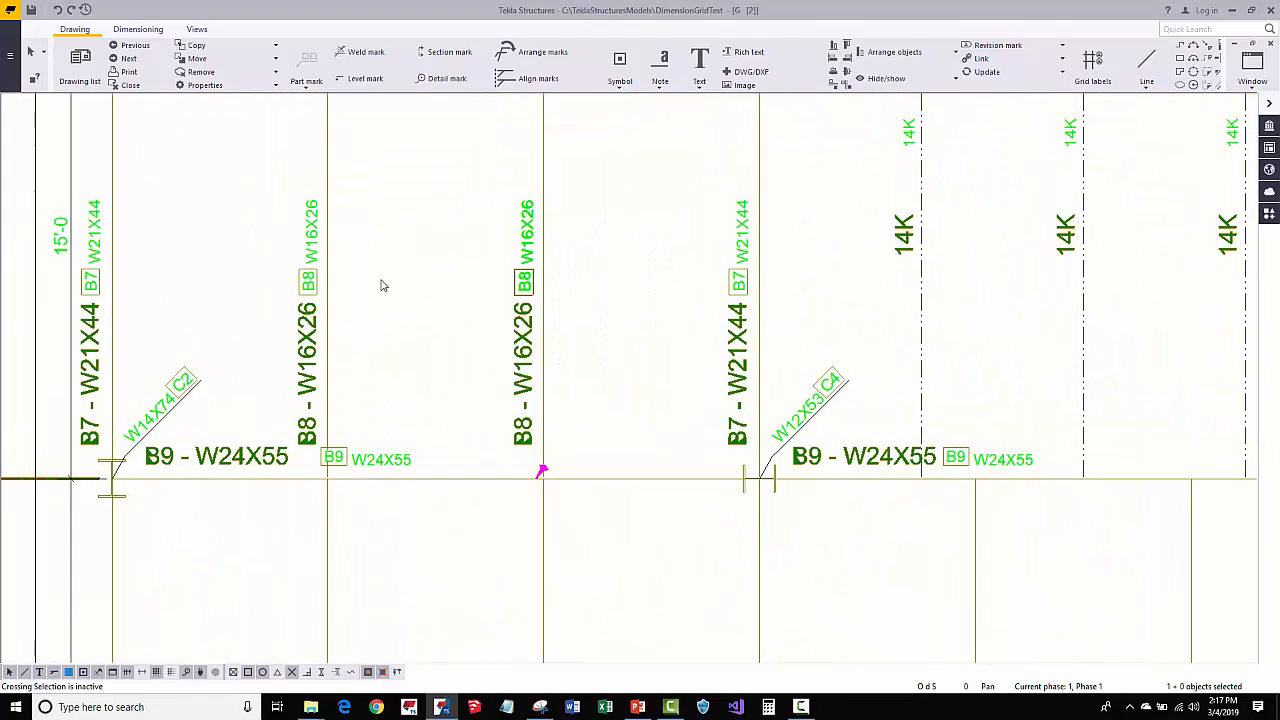
scroll(303, 368, "down", 2)
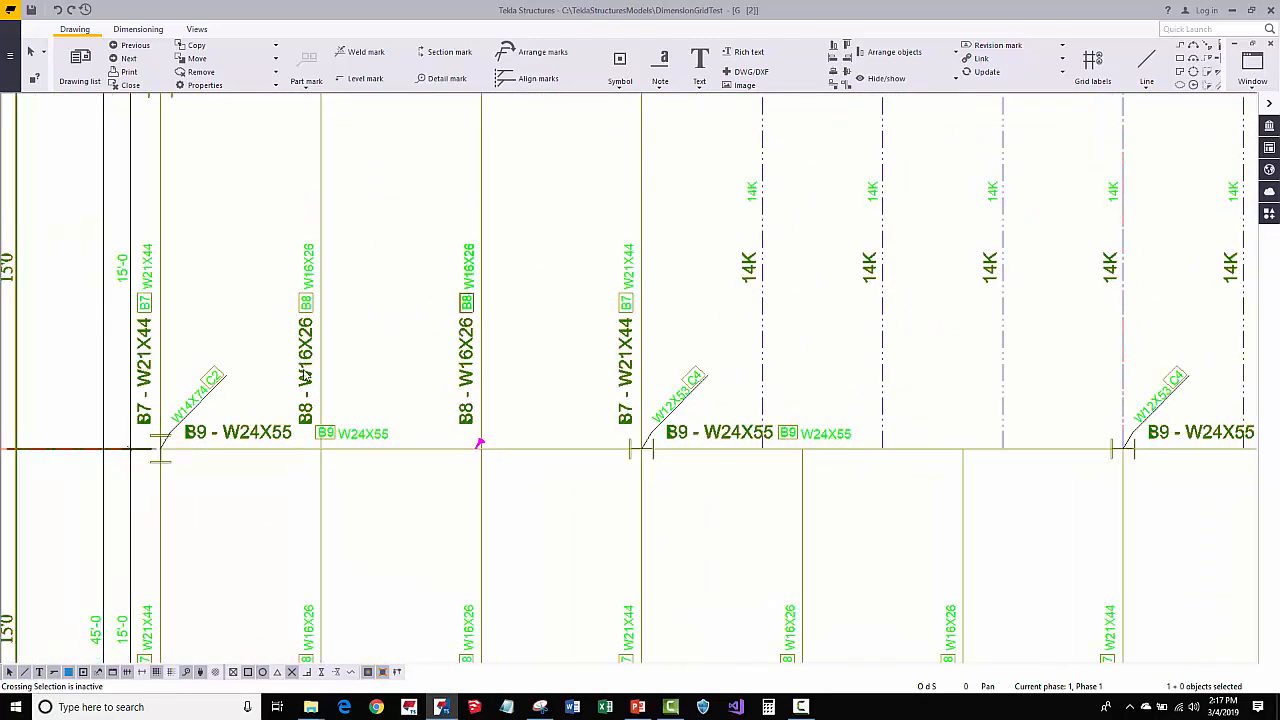
scroll(305, 375, "down", 3)
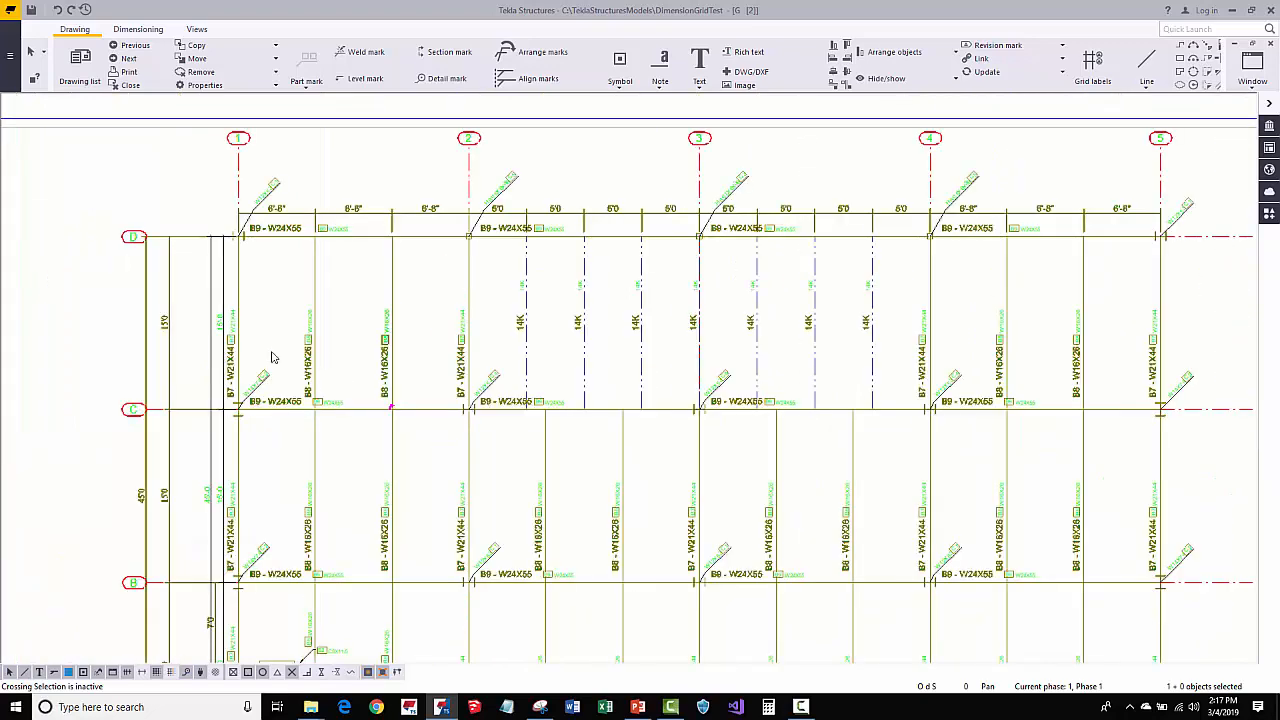
Examine the C8X11.5 beam marks, the approver note and the dimensions in the corner bay between grids A and B
middle_click_drag(265, 655, 309, 508)
scroll(300, 579, "up", 3)
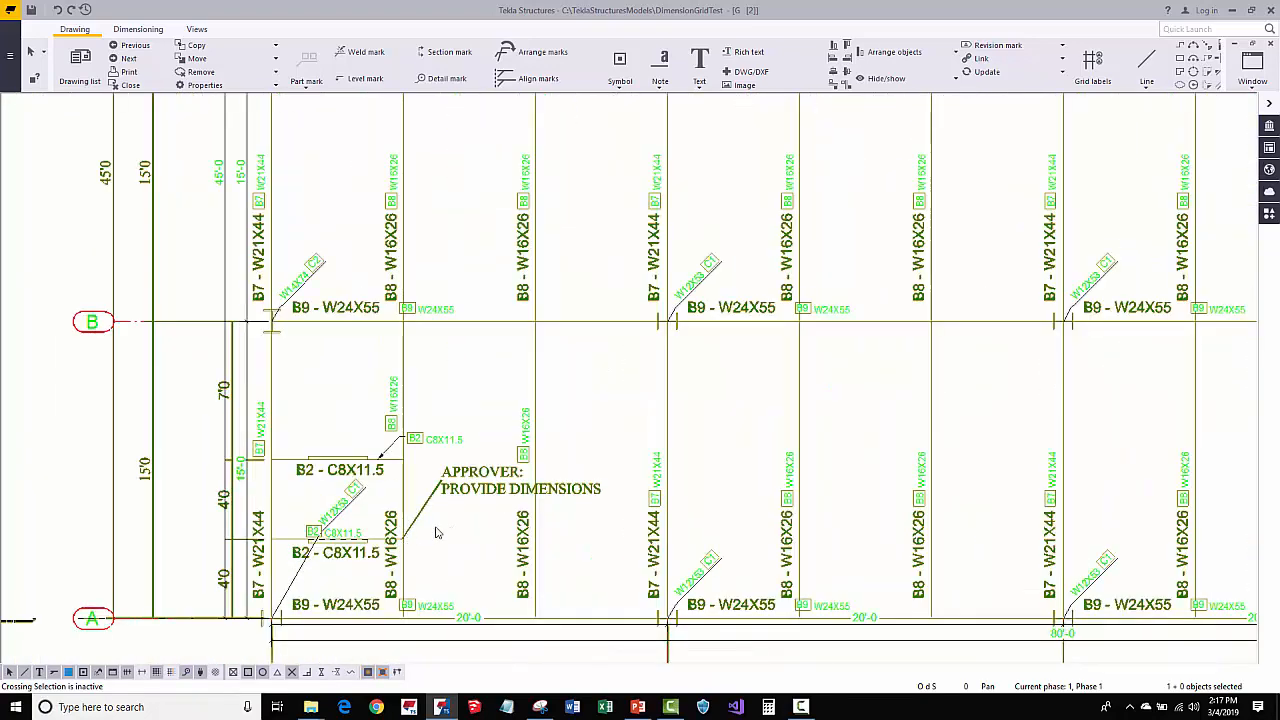
scroll(228, 438, "up", 3)
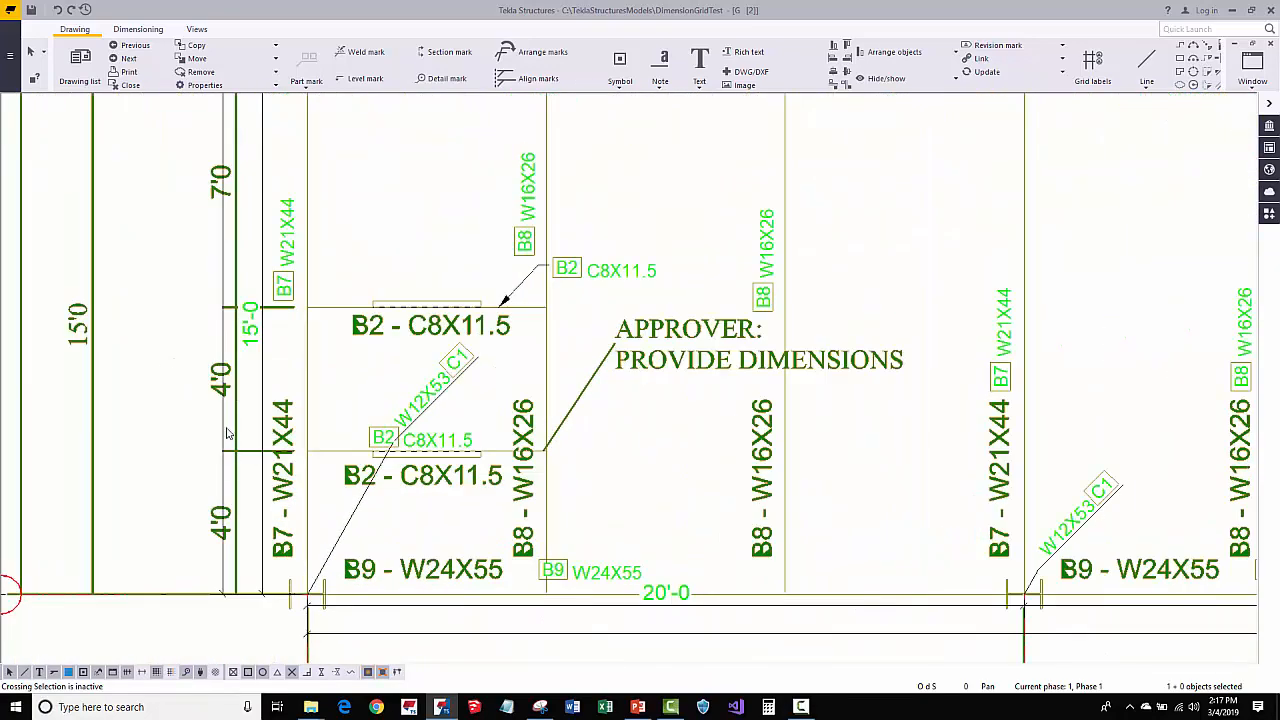
scroll(110, 409, "down", 5)
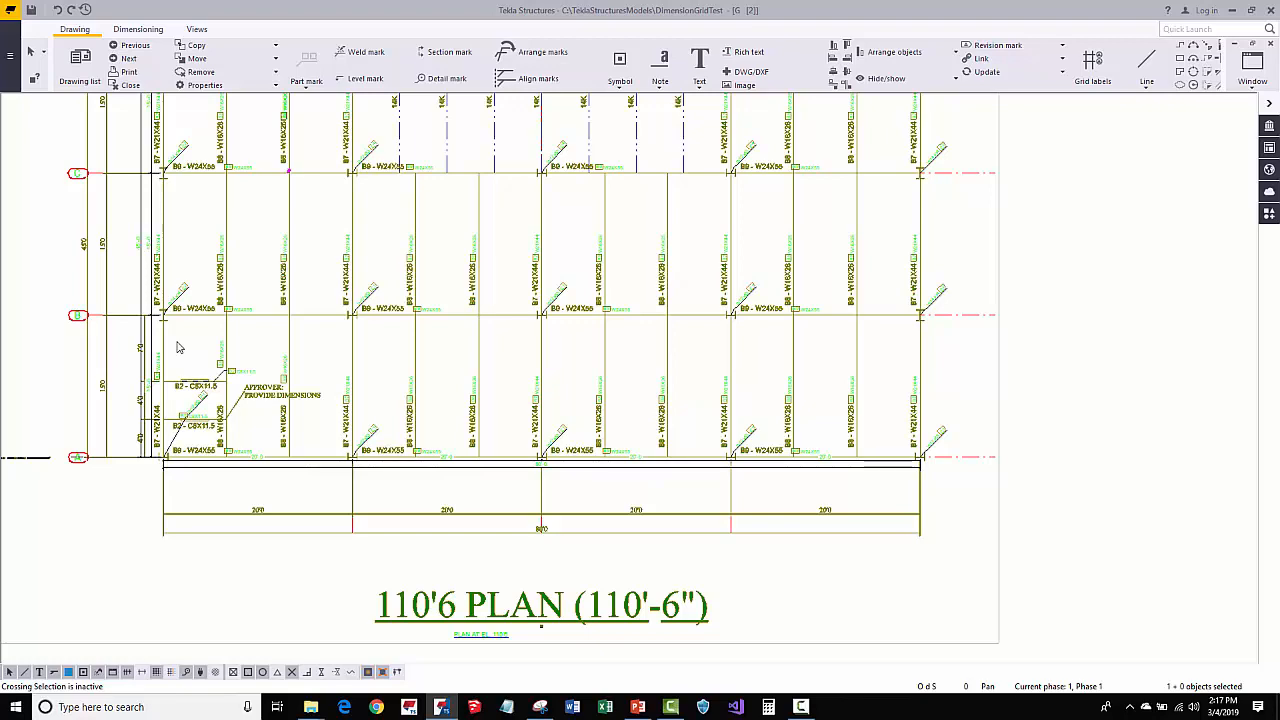
scroll(233, 440, "up", 3)
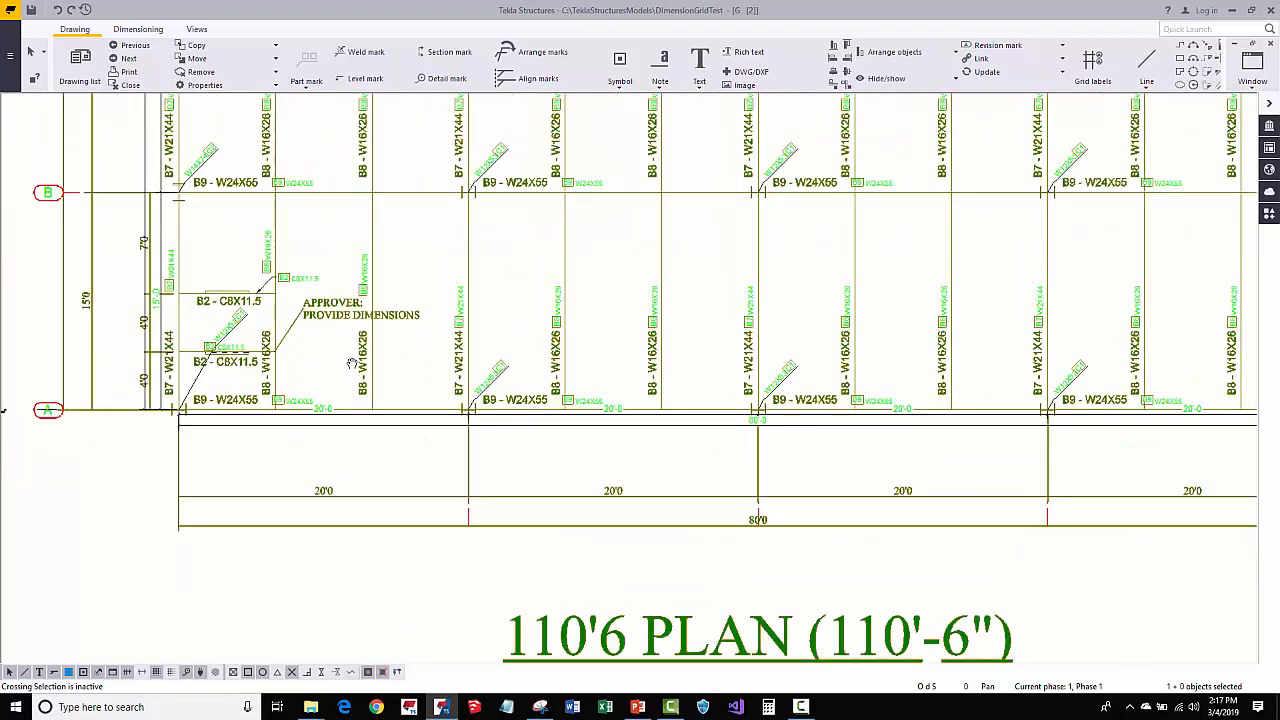
middle_click_drag(352, 363, 364, 356)
Open the filter properties of the general arrangement drawing and add a second condition row to the standard filter
double_click(173, 460)
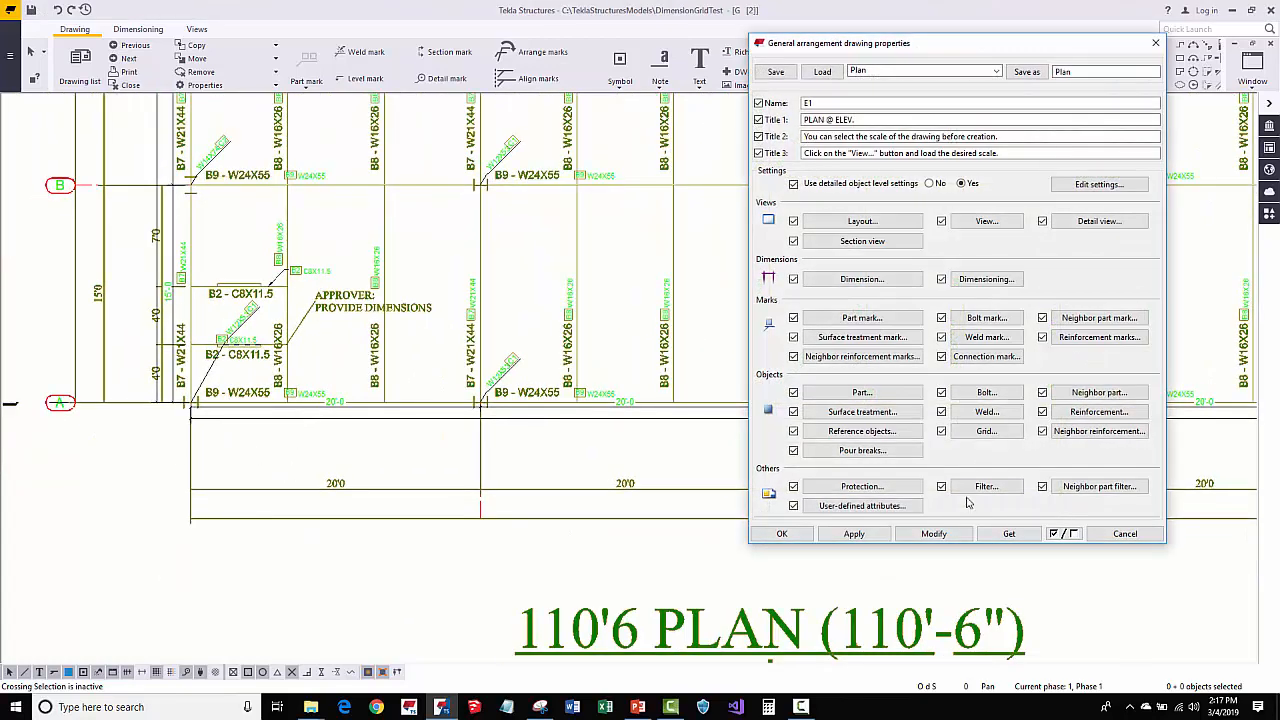
left_click(982, 490)
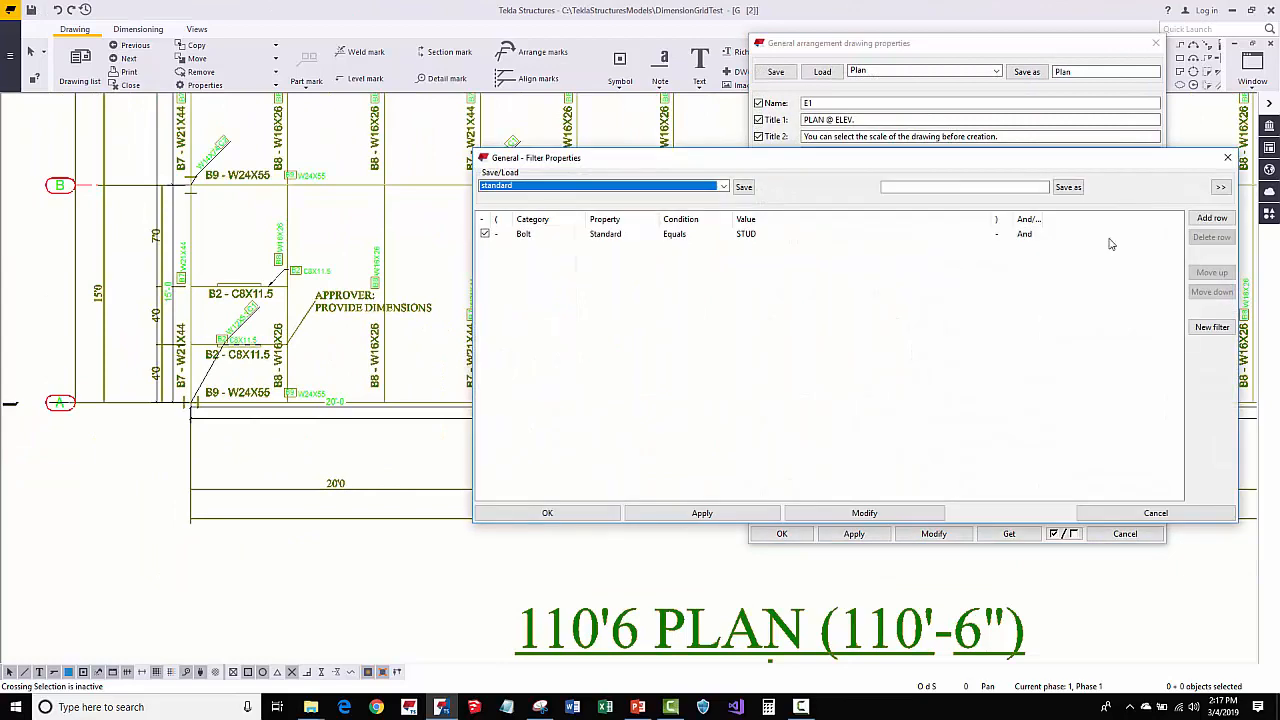
left_click(1207, 218)
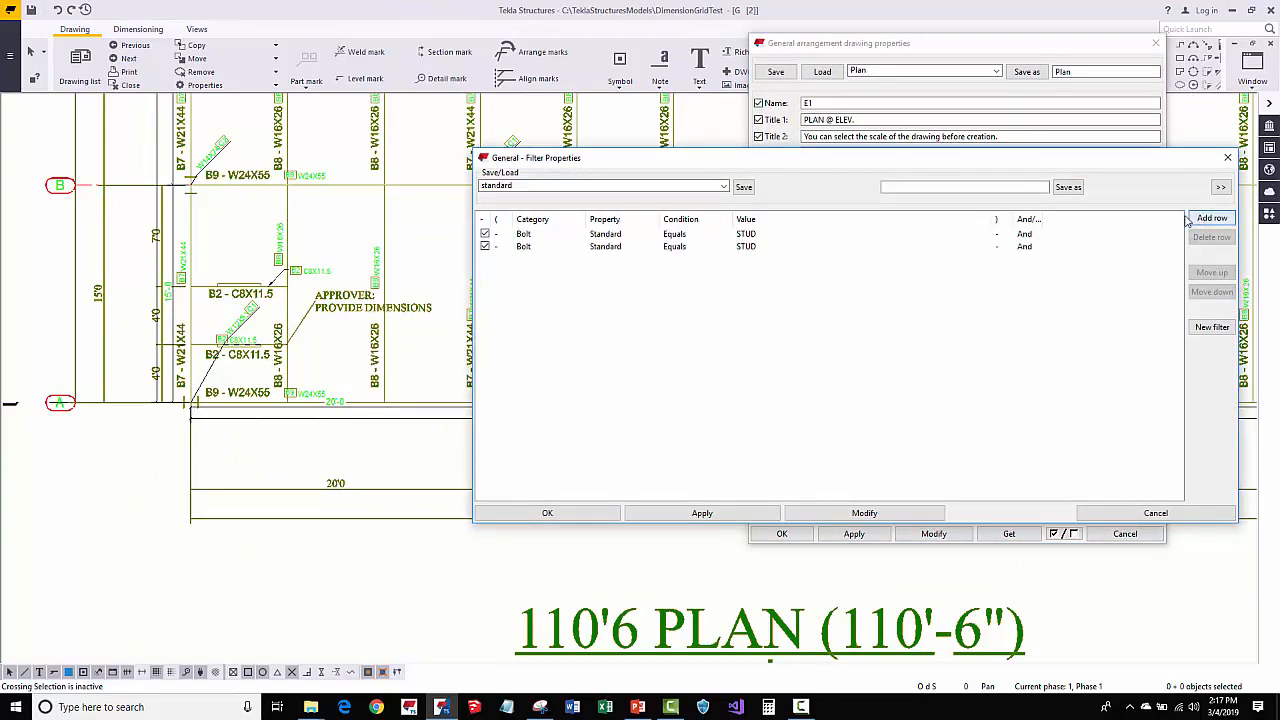
Define the added filter row as Part, Prefix, Equals, cmkd and modify the drawing with it
left_click(640, 247)
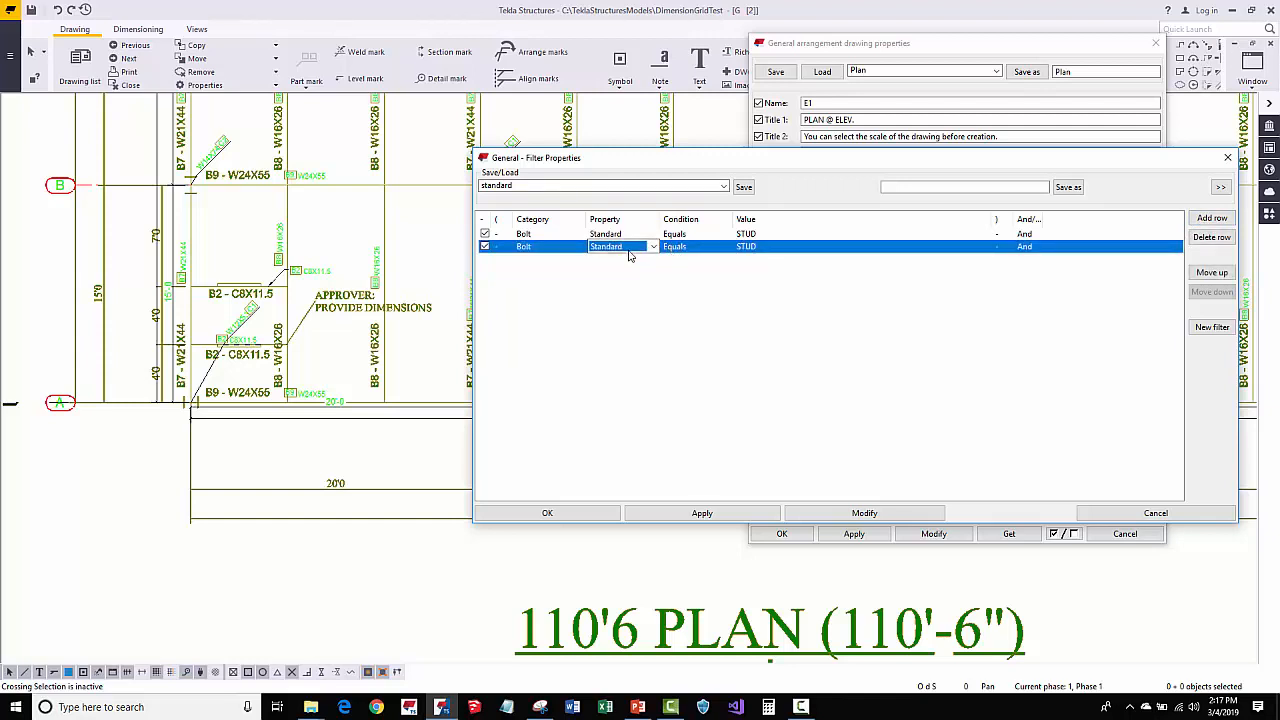
left_click(634, 246)
left_click(537, 247)
left_click(540, 247)
left_click(541, 263)
left_click(603, 250)
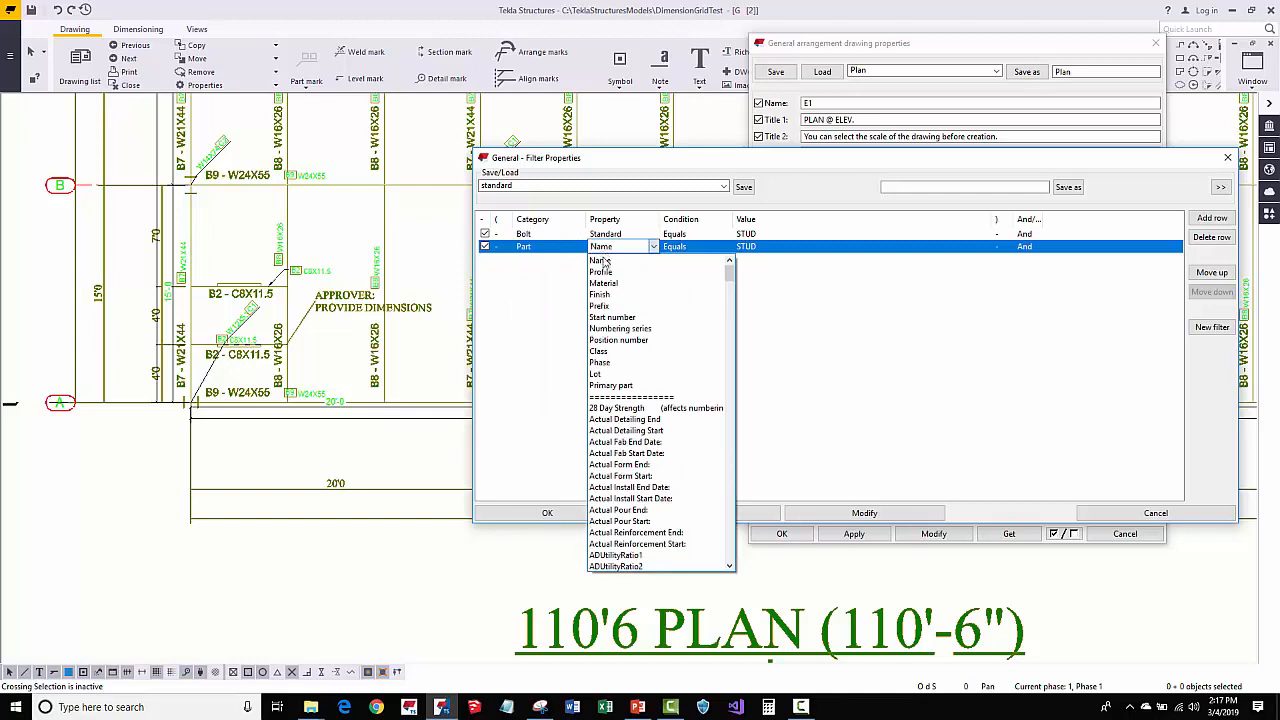
left_click(599, 306)
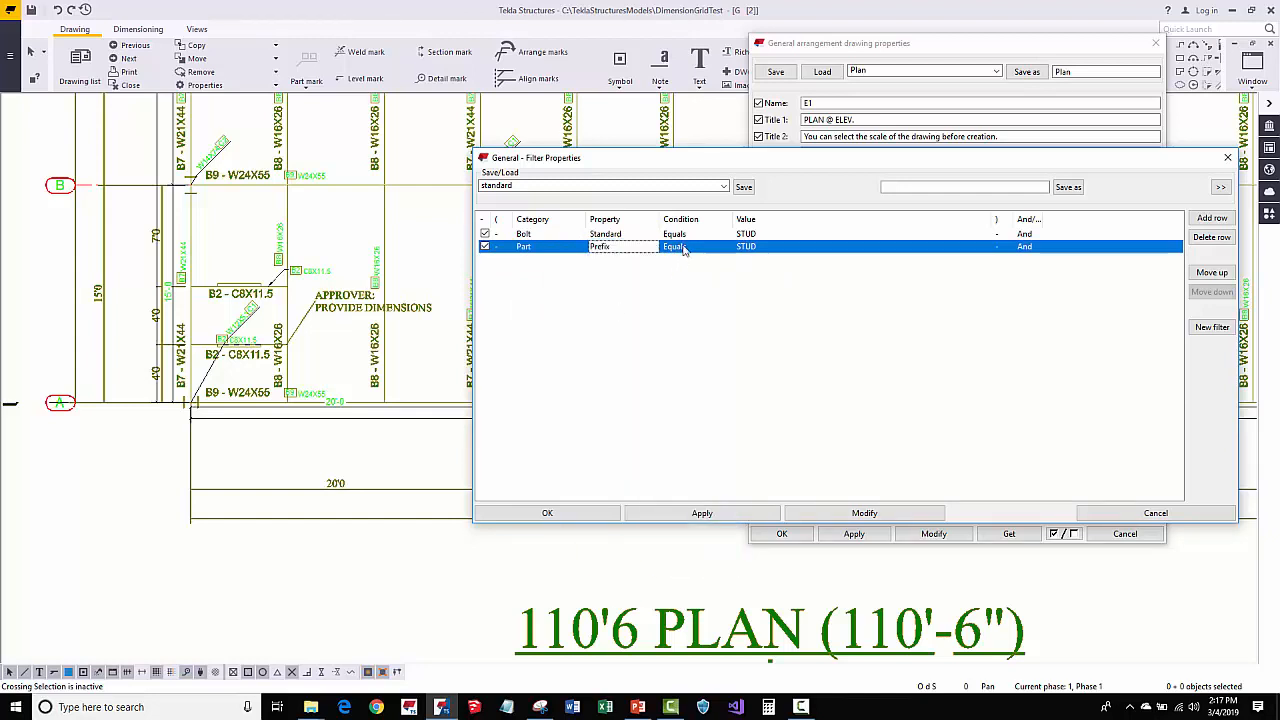
left_click(757, 247)
type("cmkd")
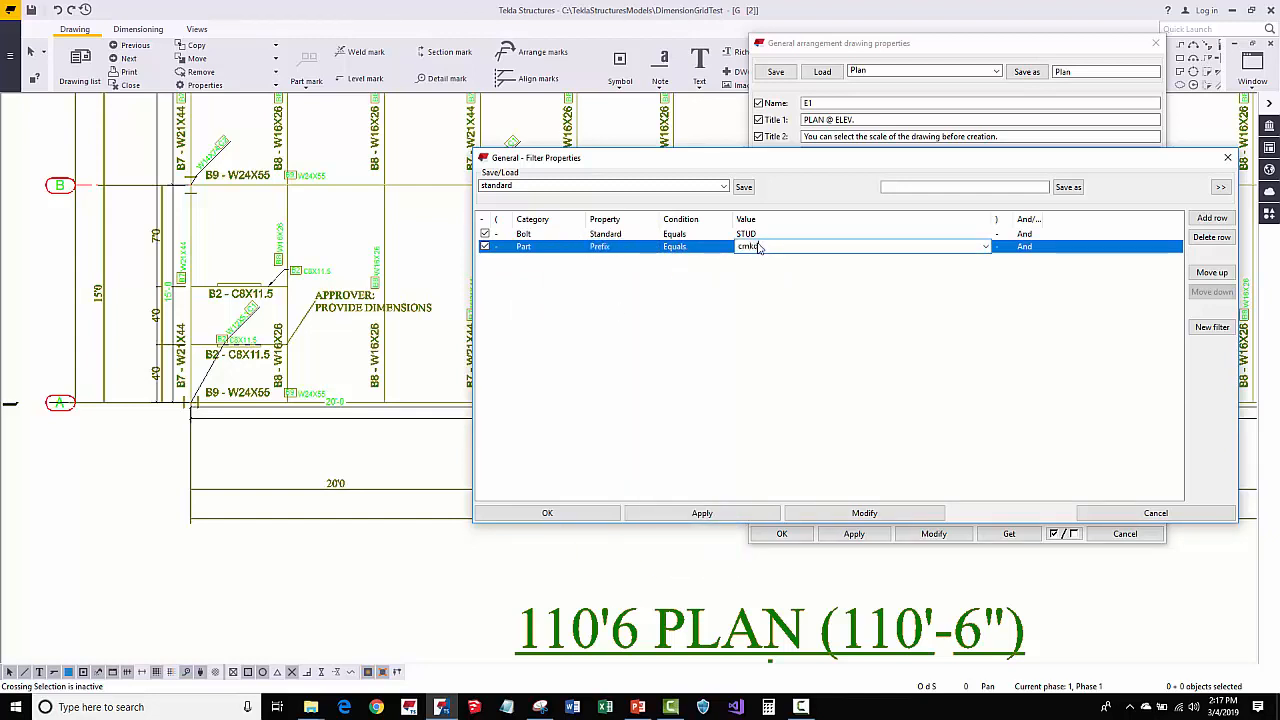
left_click(782, 318)
left_click(855, 513)
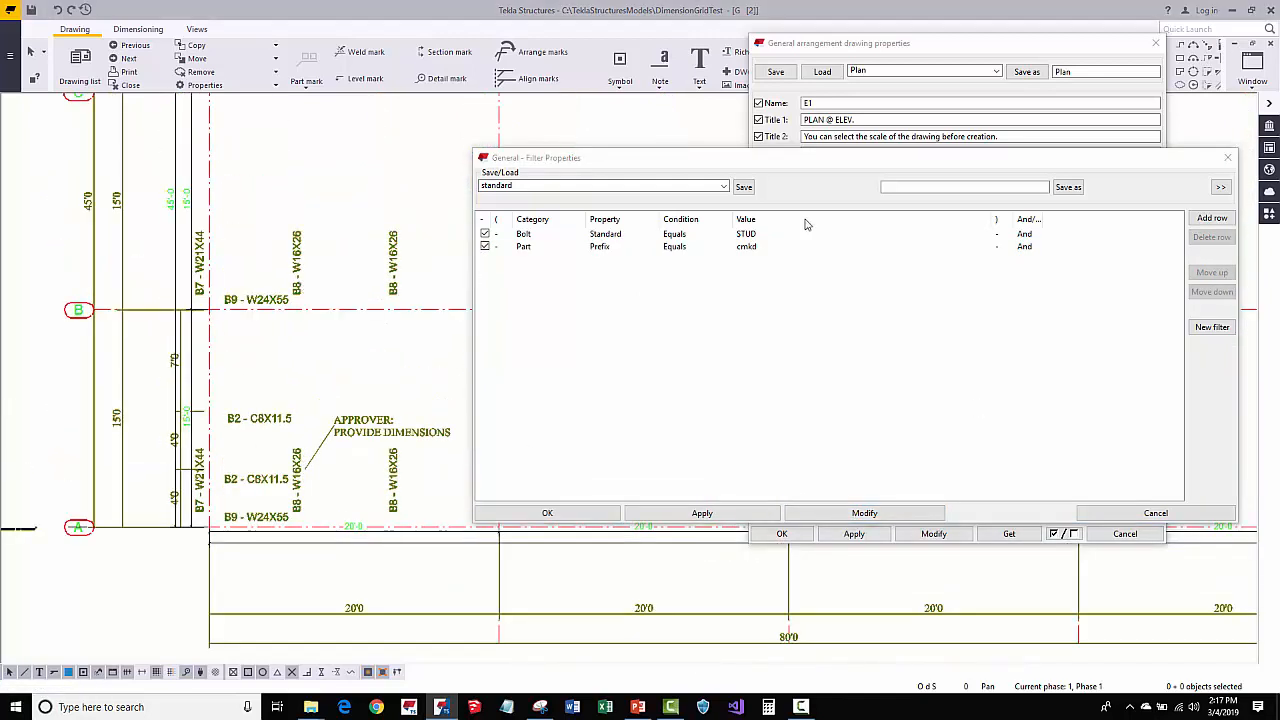
Change the Part prefix row's condition to Does not equal and modify the drawing with the filter
left_click(690, 250)
left_click(690, 250)
left_click(690, 269)
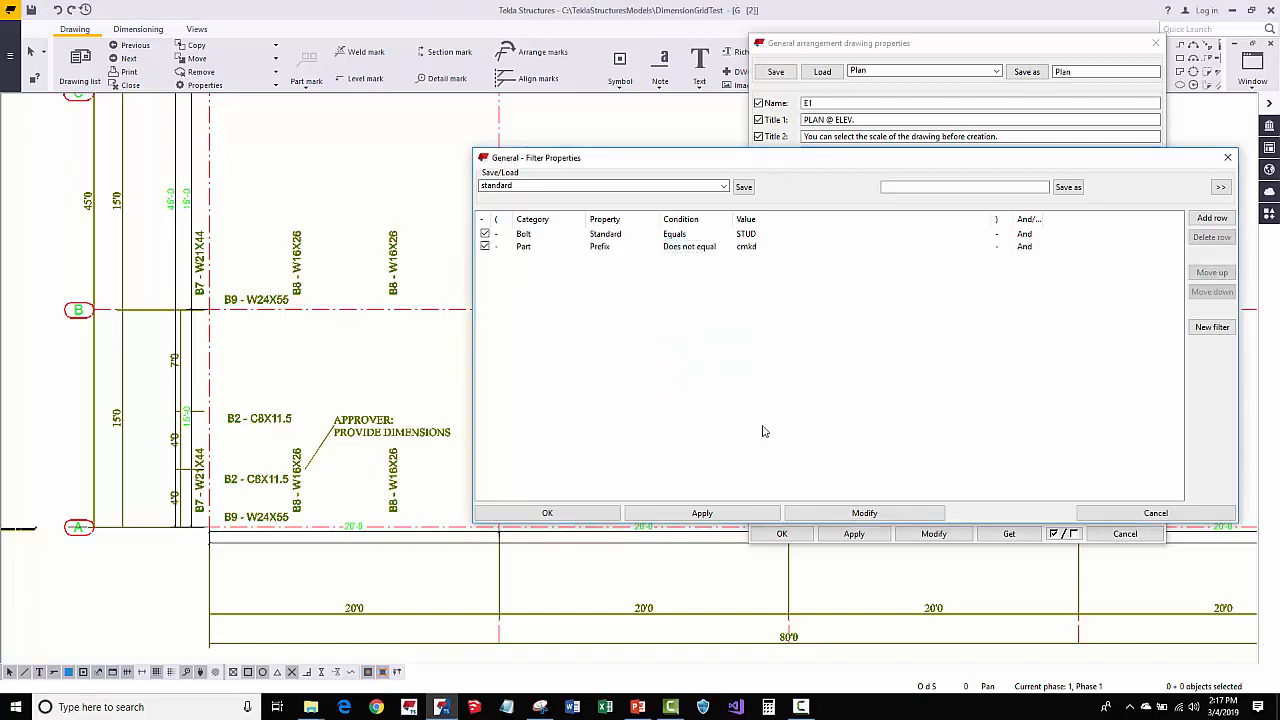
left_click(816, 515)
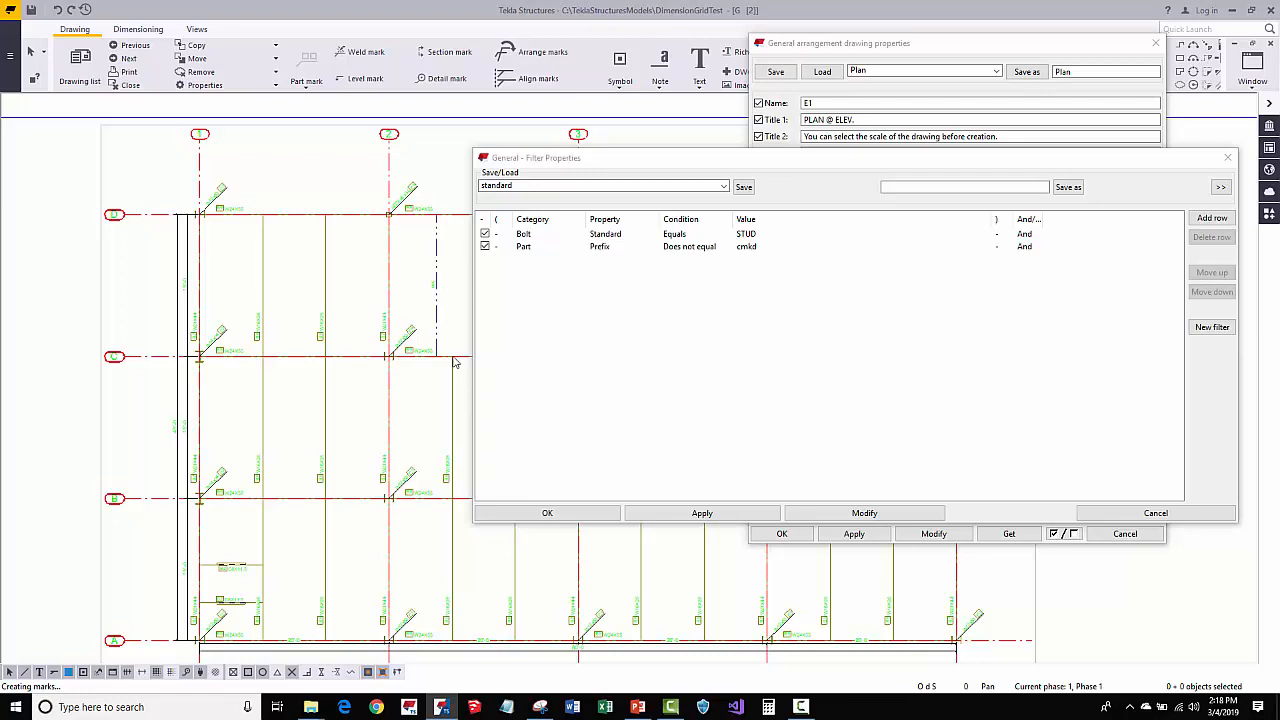
middle_click_drag(199, 435, 212, 408)
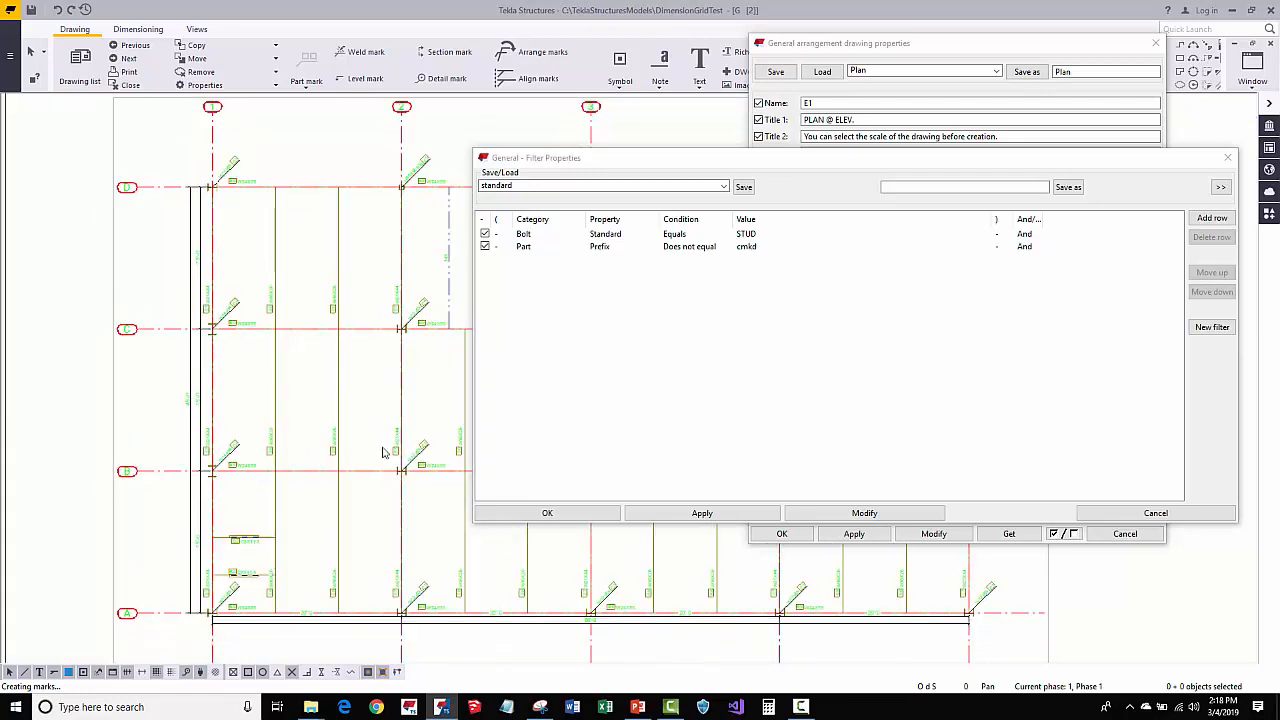
scroll(229, 471, "down", 1)
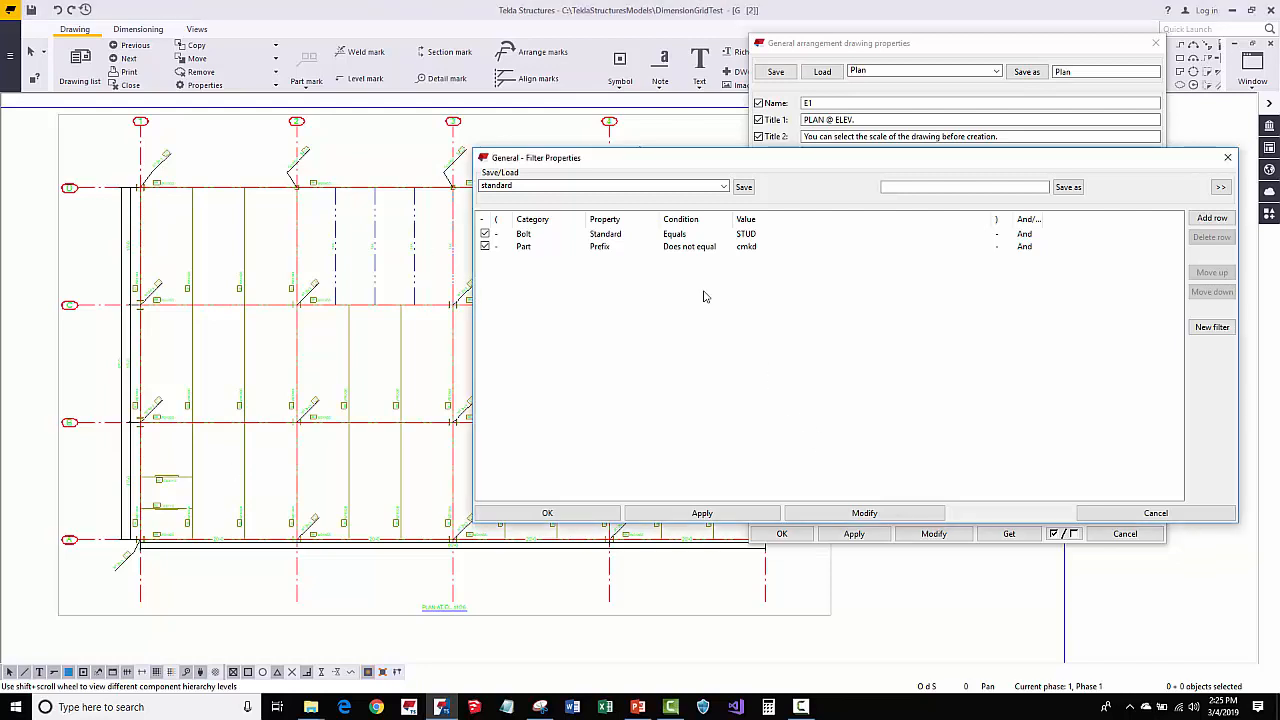
Delete the Part prefix row from the drawing filter, modify the drawing, and inspect the plan around the approver note
left_click(625, 248)
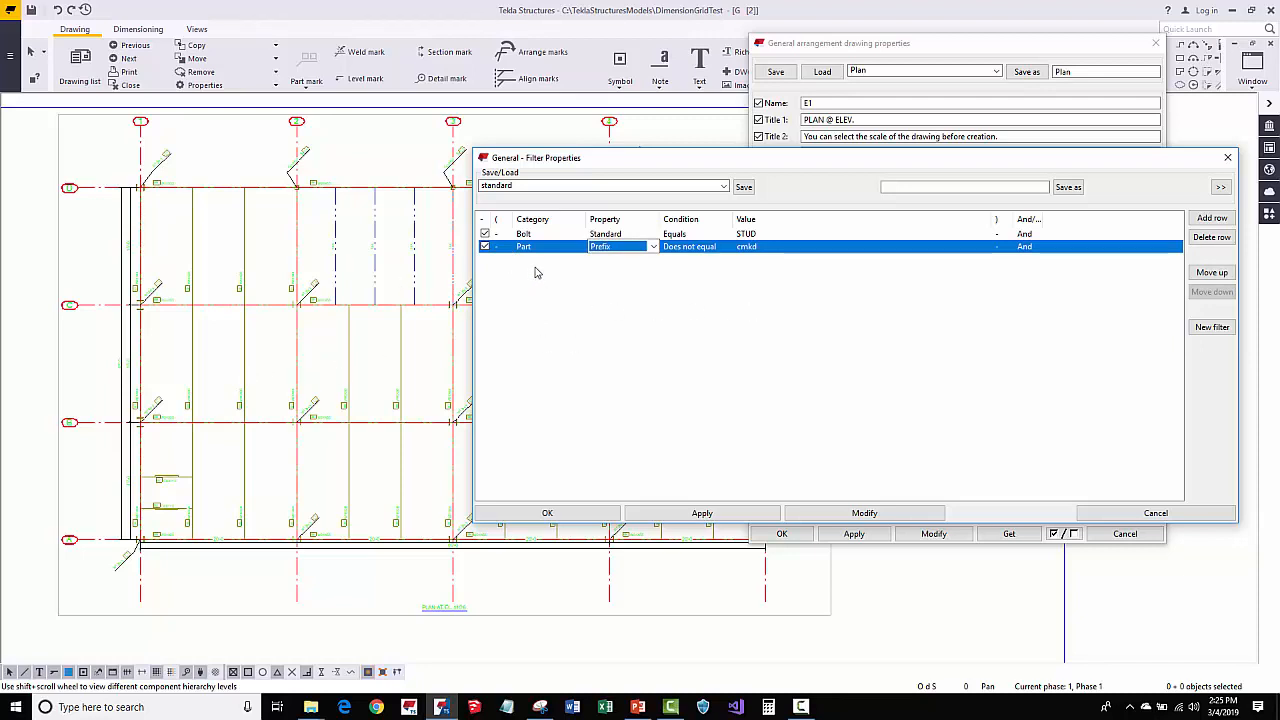
left_click(1205, 240)
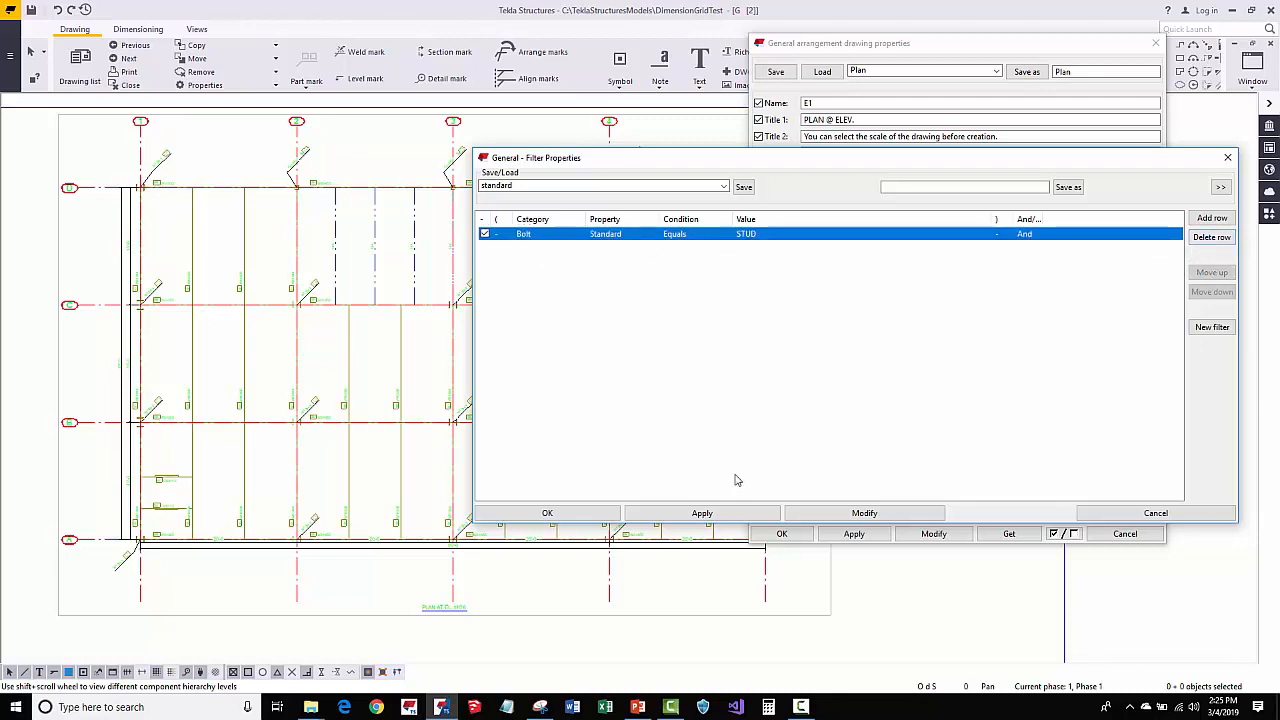
left_click(812, 513)
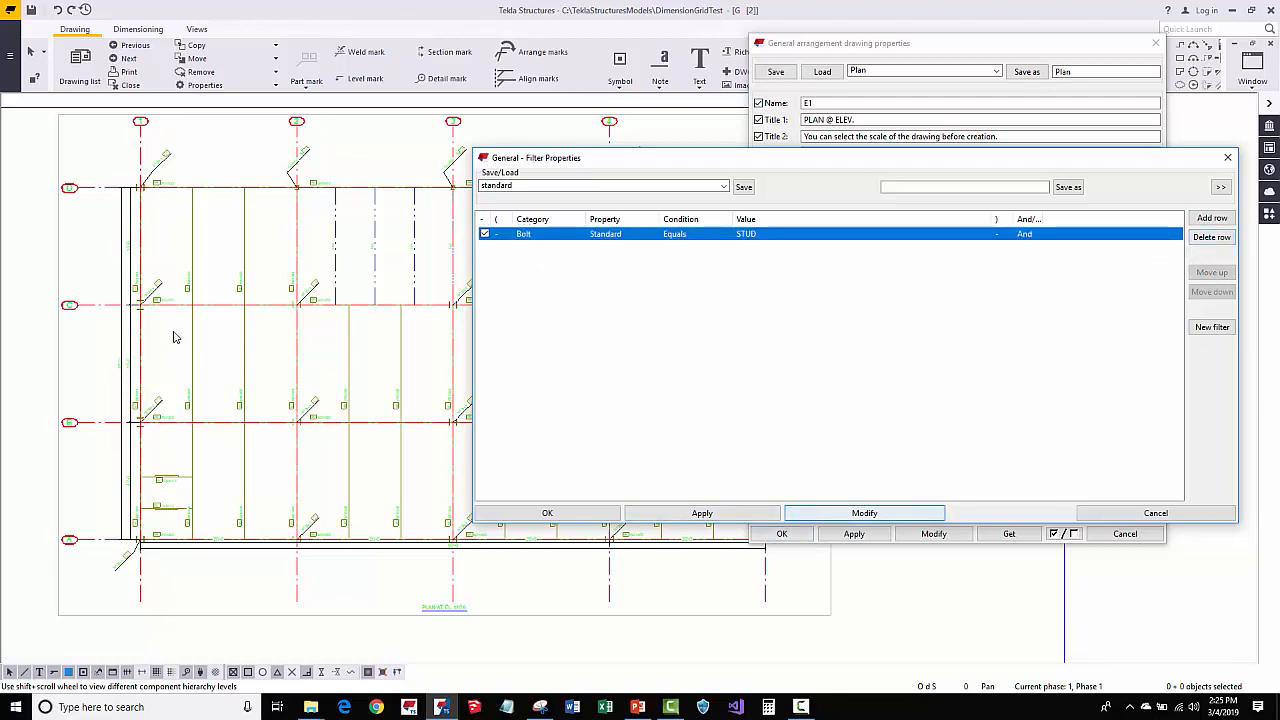
scroll(212, 477, "up", 3)
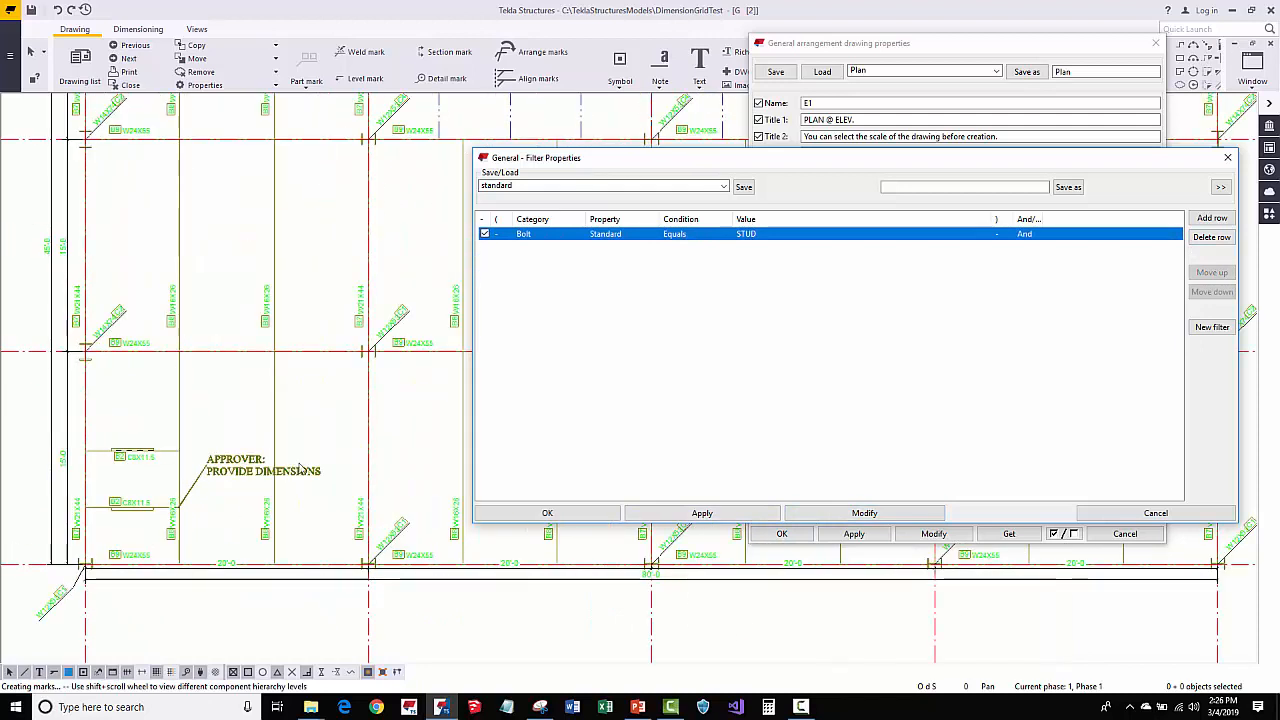
middle_click_drag(233, 448, 274, 428)
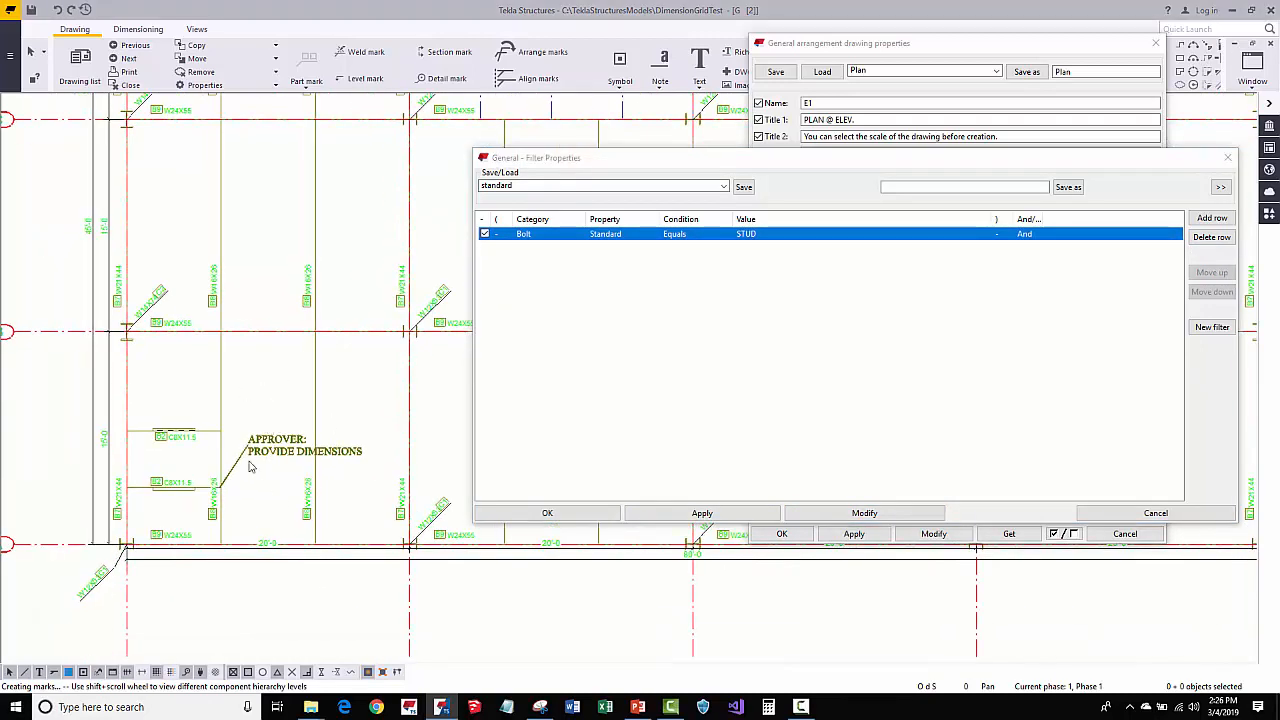
scroll(222, 449, "down", 5)
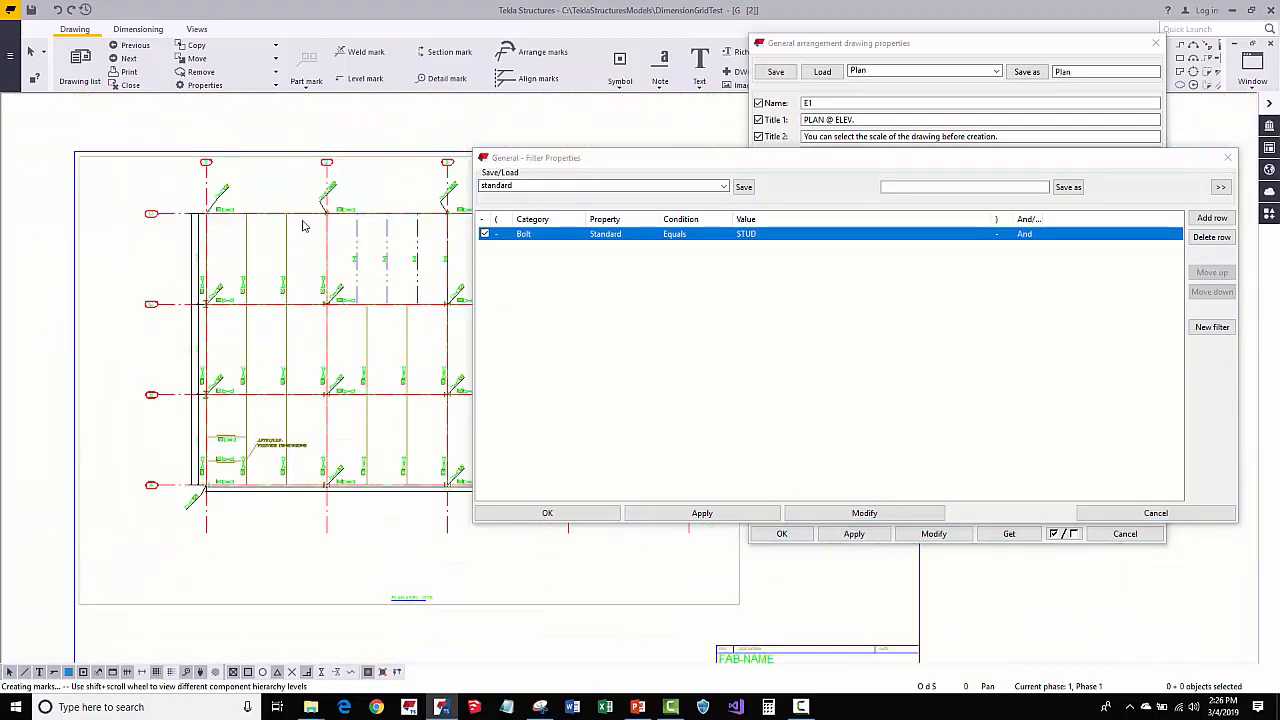
scroll(354, 256, "up", 2)
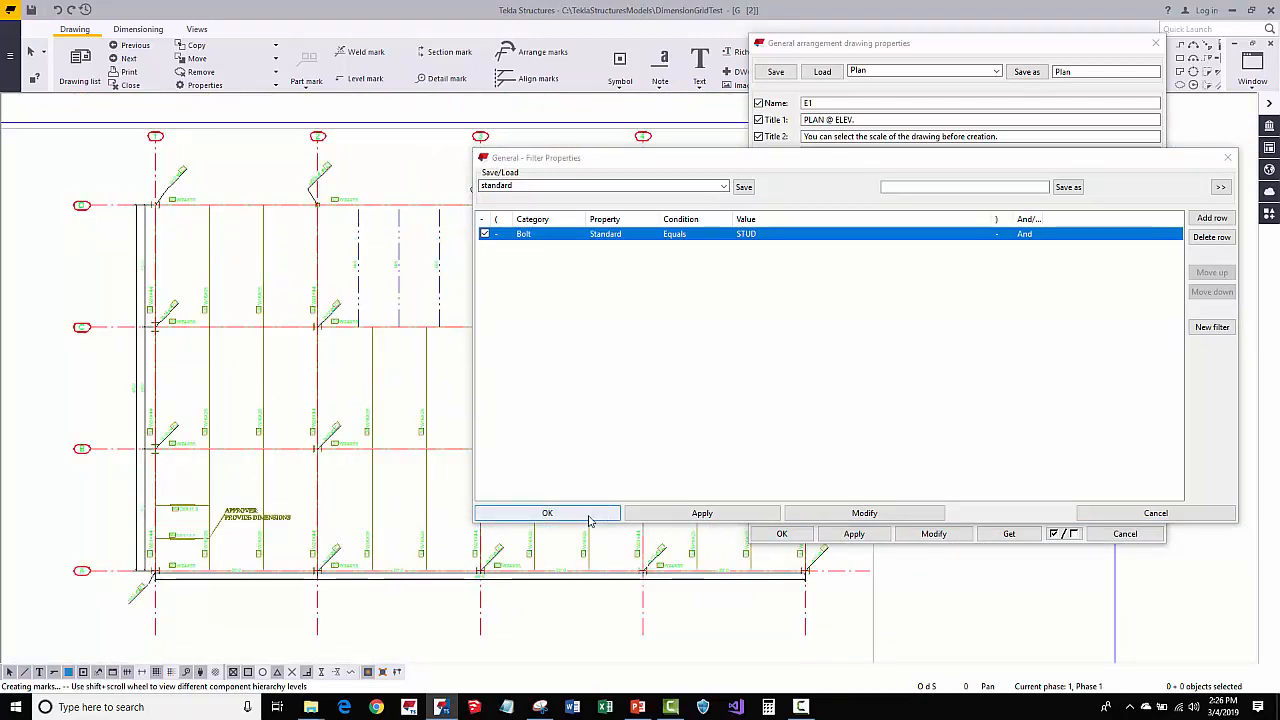
Load the CMK_ApprovalNotes filter to review its condition and name, then close the filter properties without applying it
left_click(586, 186)
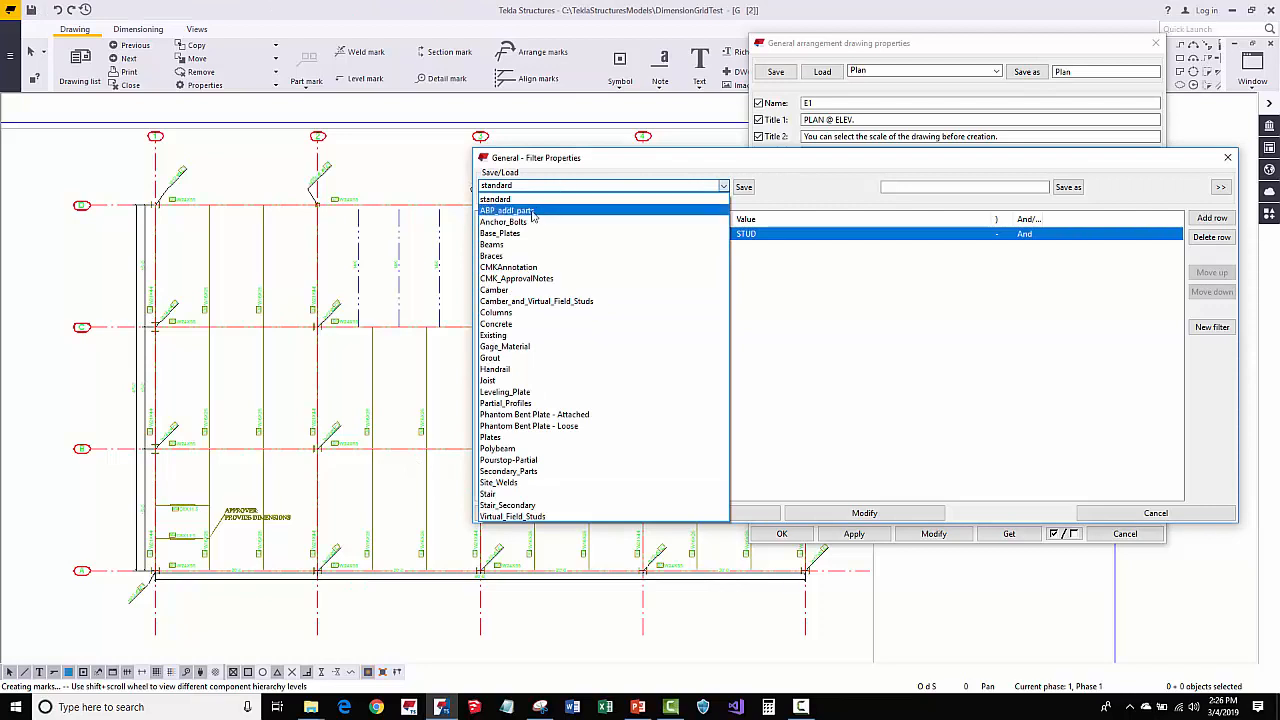
left_click(532, 281)
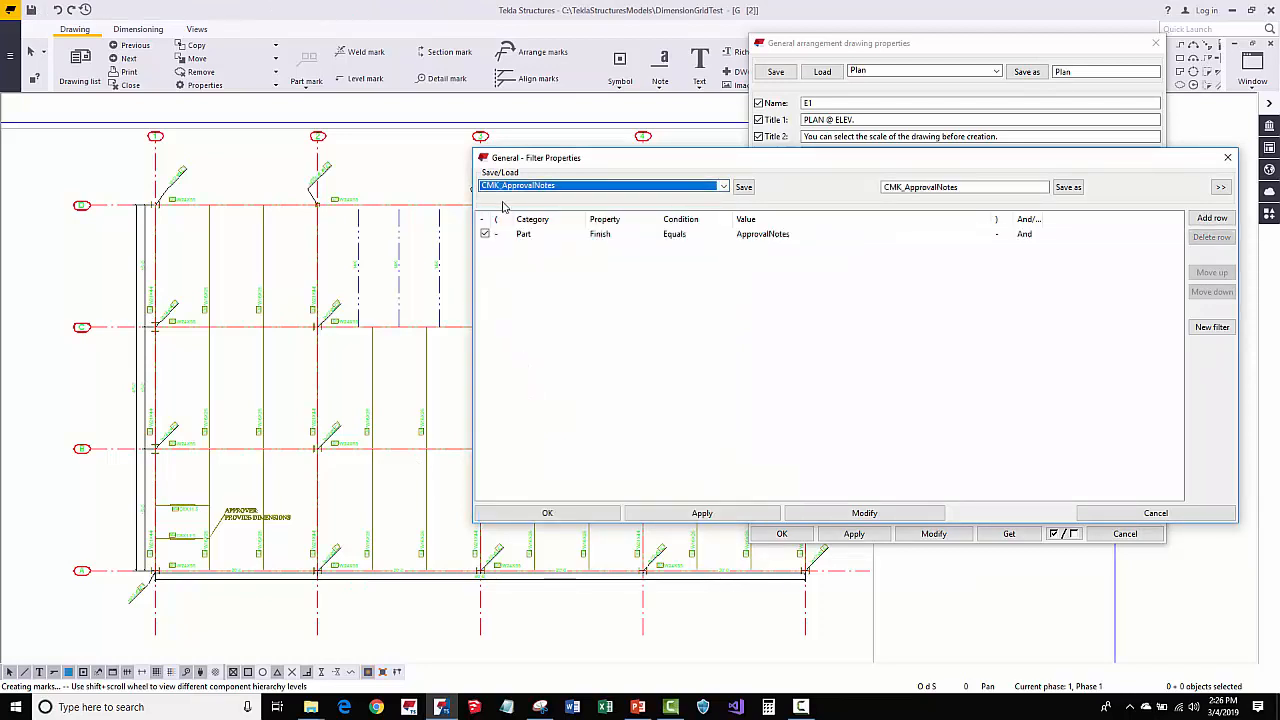
left_click(547, 272)
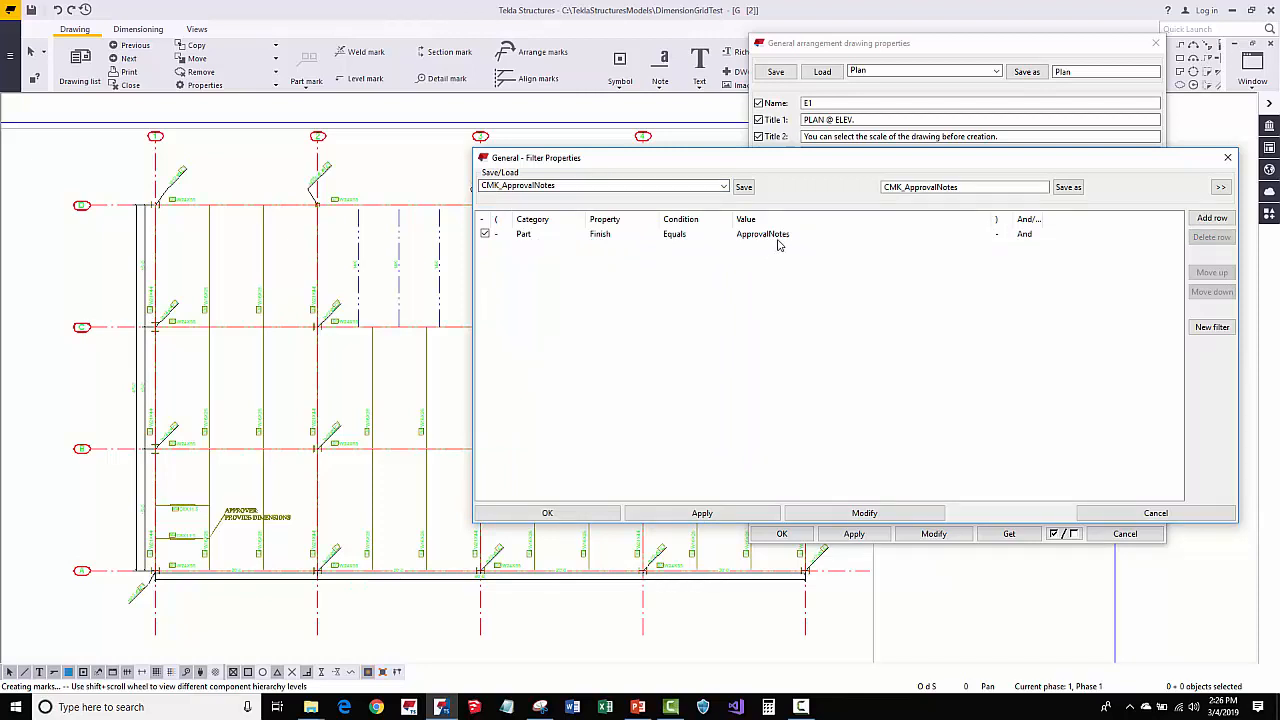
double_click(885, 184)
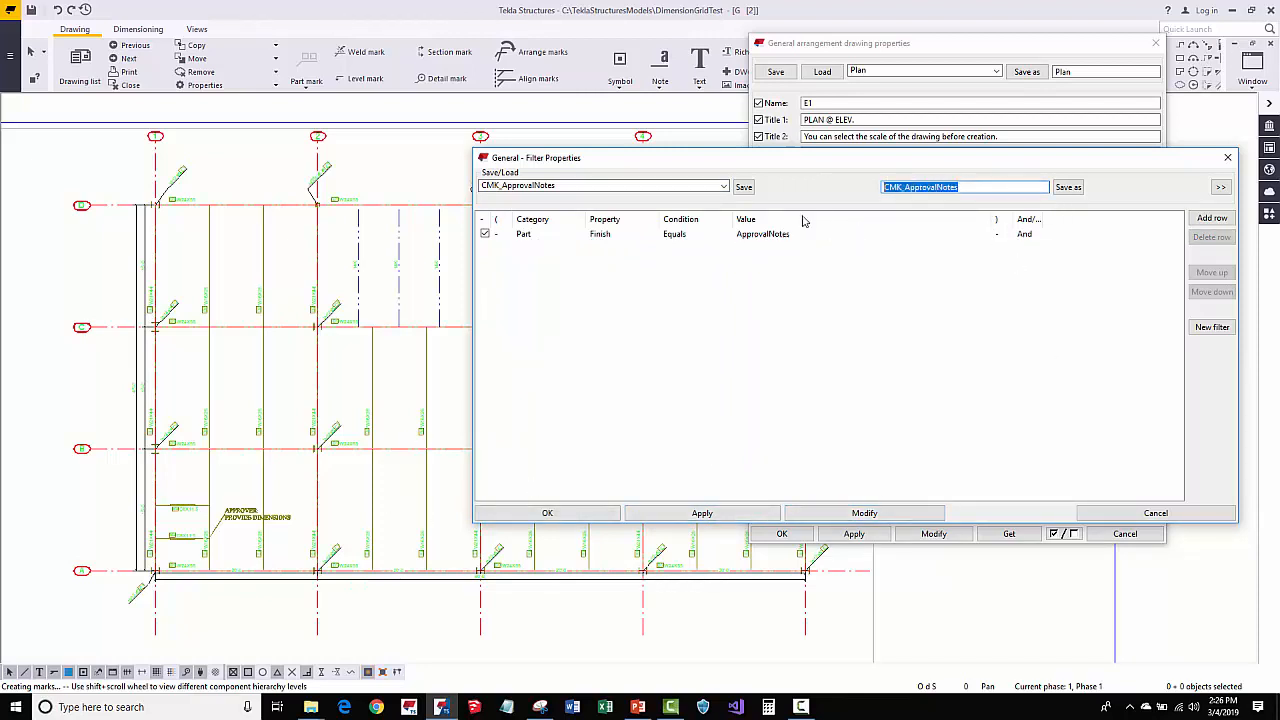
left_click(1138, 513)
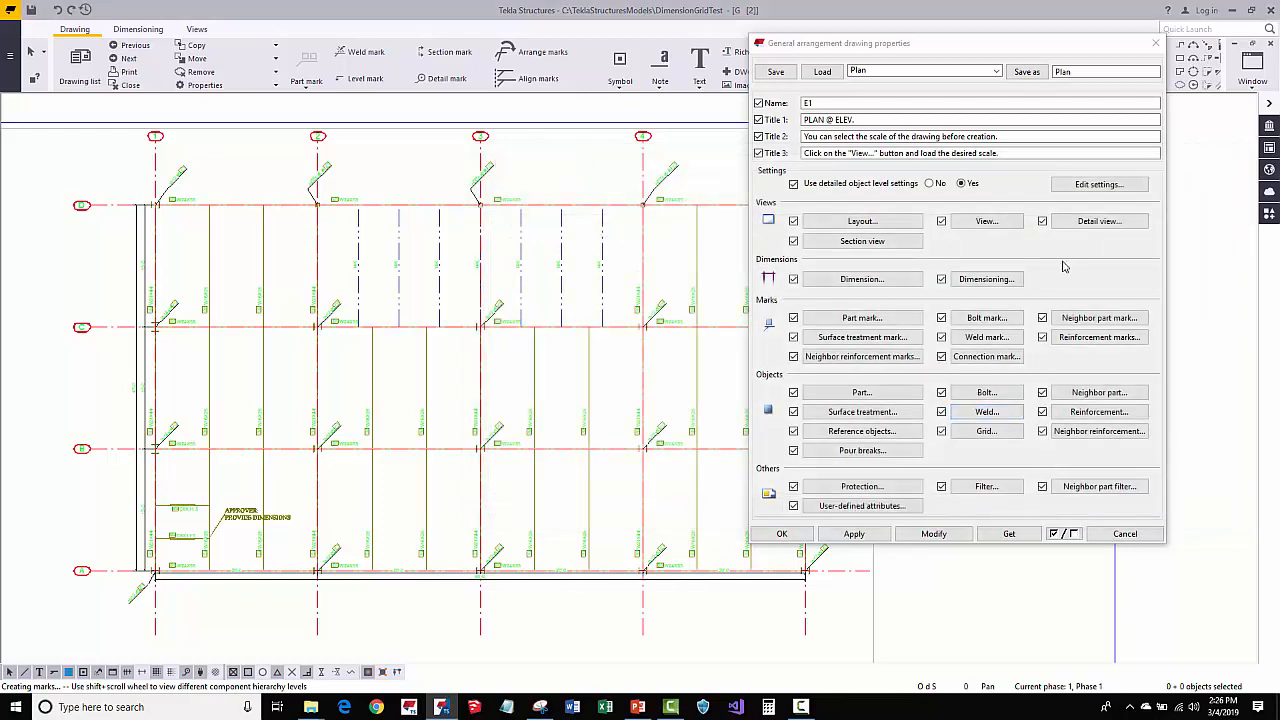
Open the drawing's object level settings and check the filter choices for CMK_ApprovalNotes and the settings choices for CMKAnnotation
left_click(1099, 184)
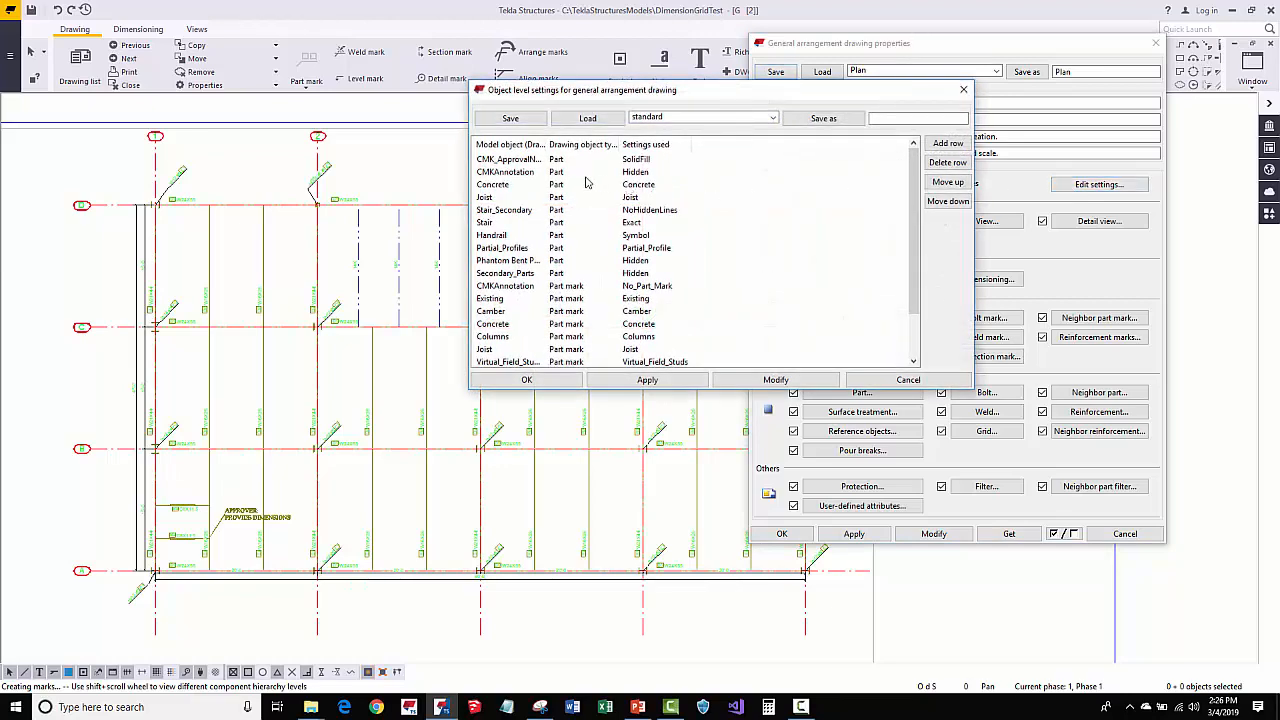
left_click(521, 163)
left_click(521, 163)
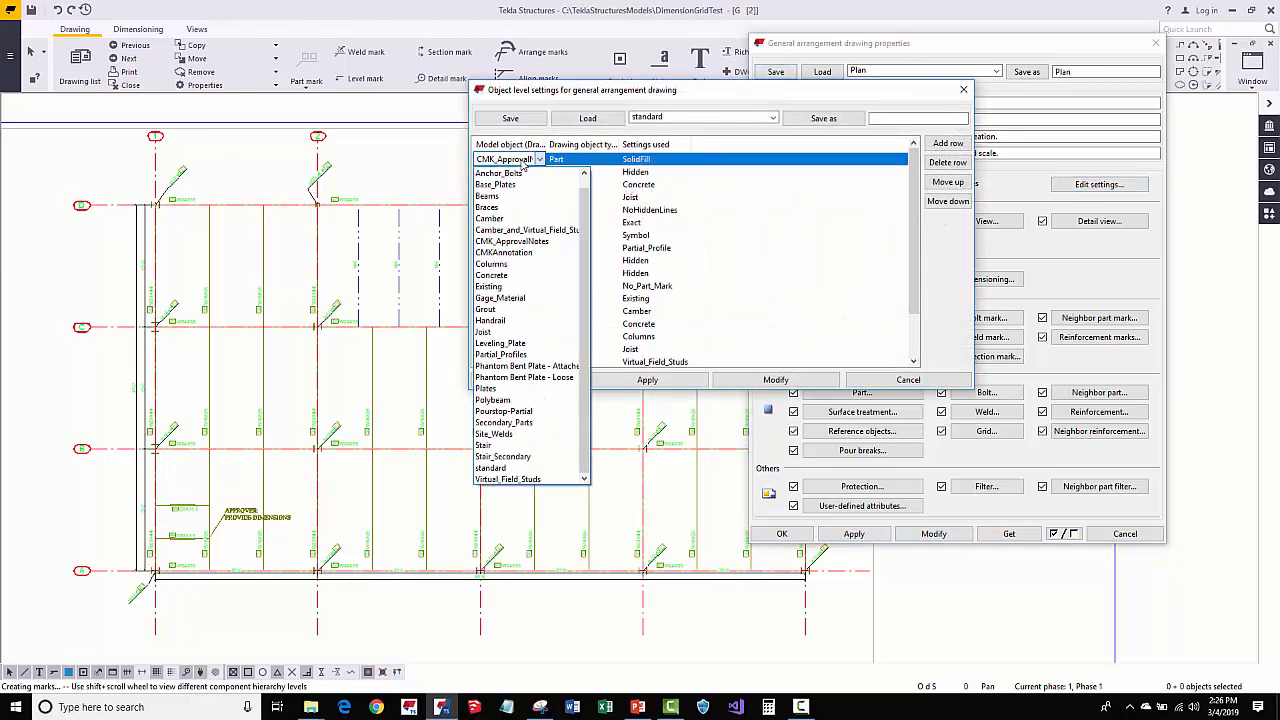
left_click(521, 162)
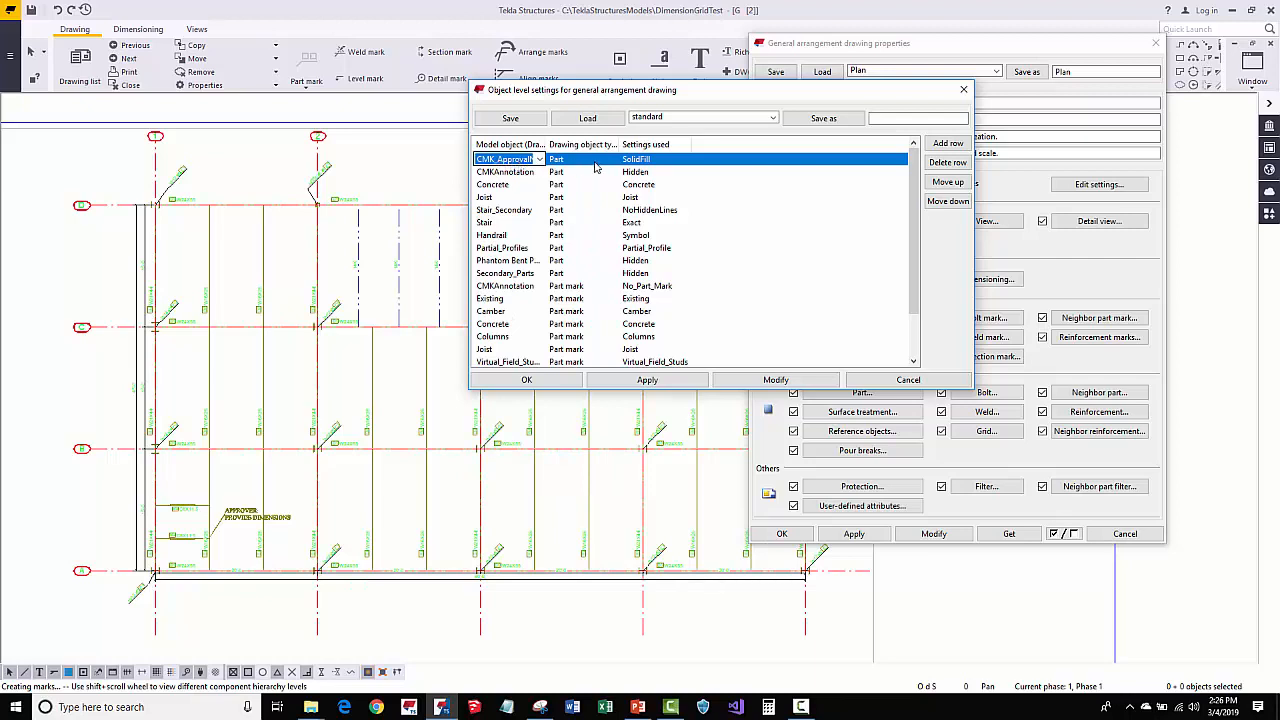
left_click(500, 172)
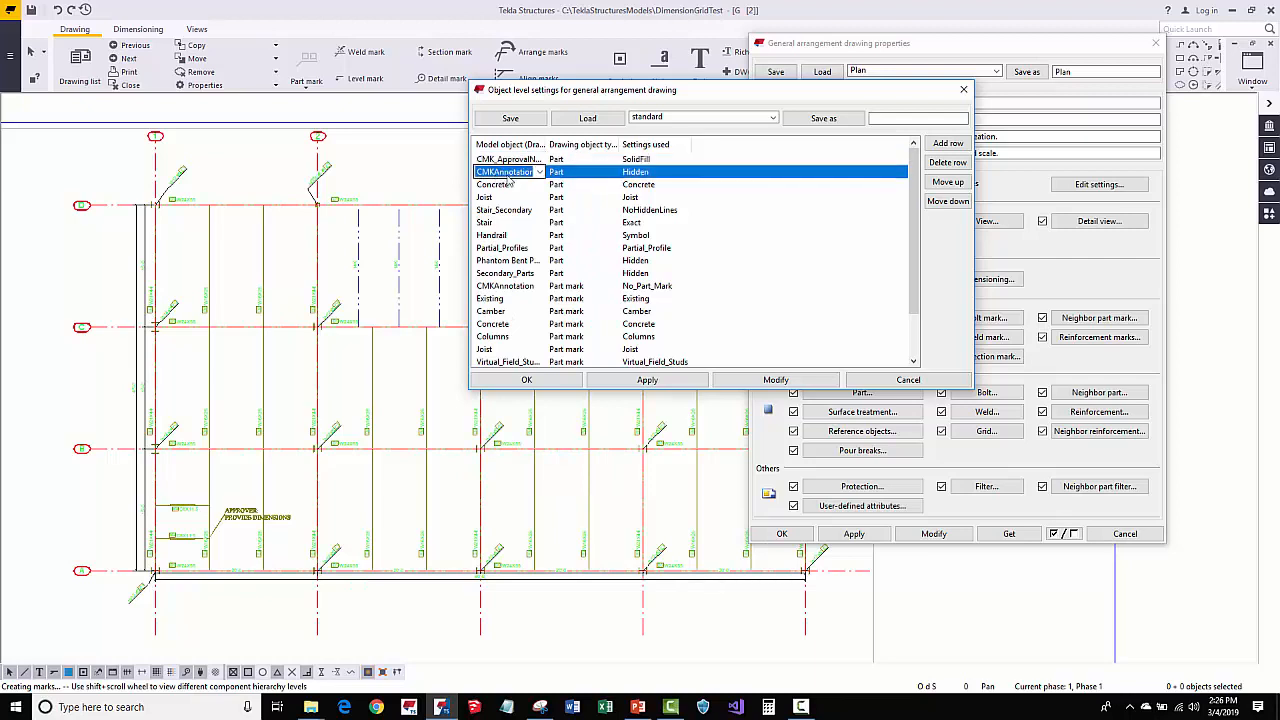
left_click(647, 172)
left_click(648, 174)
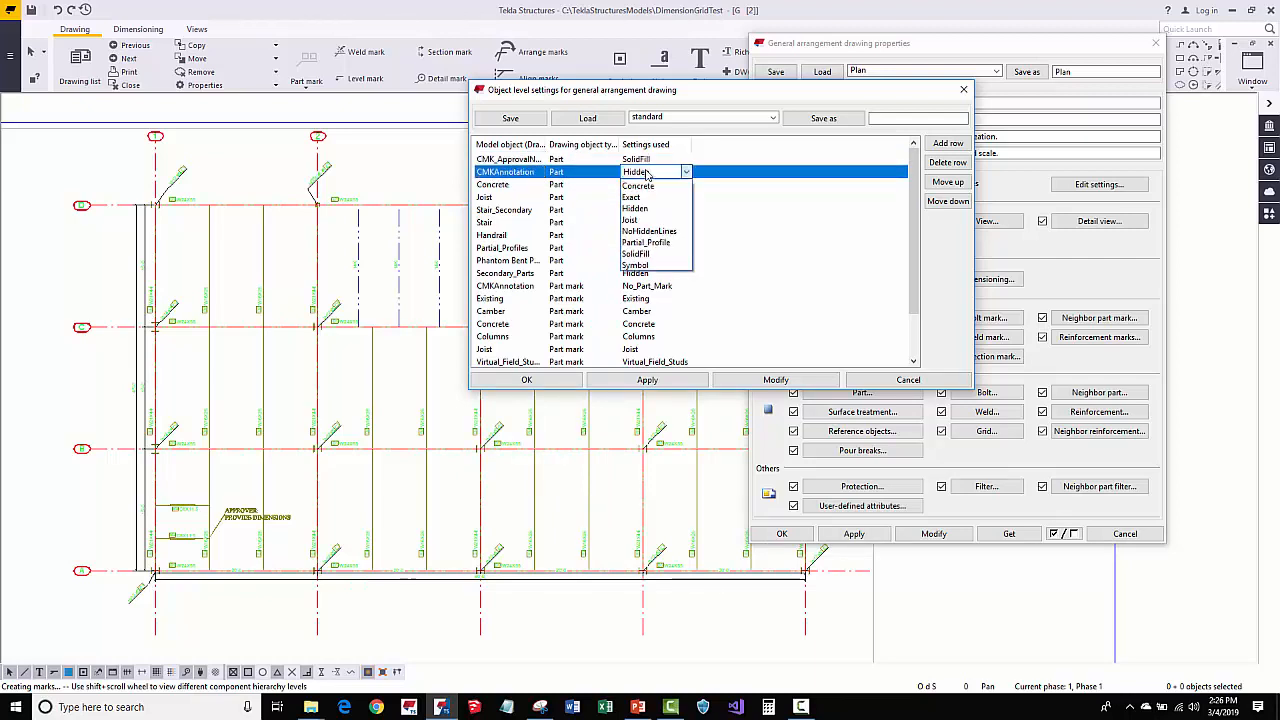
left_click(650, 174)
left_click(772, 220)
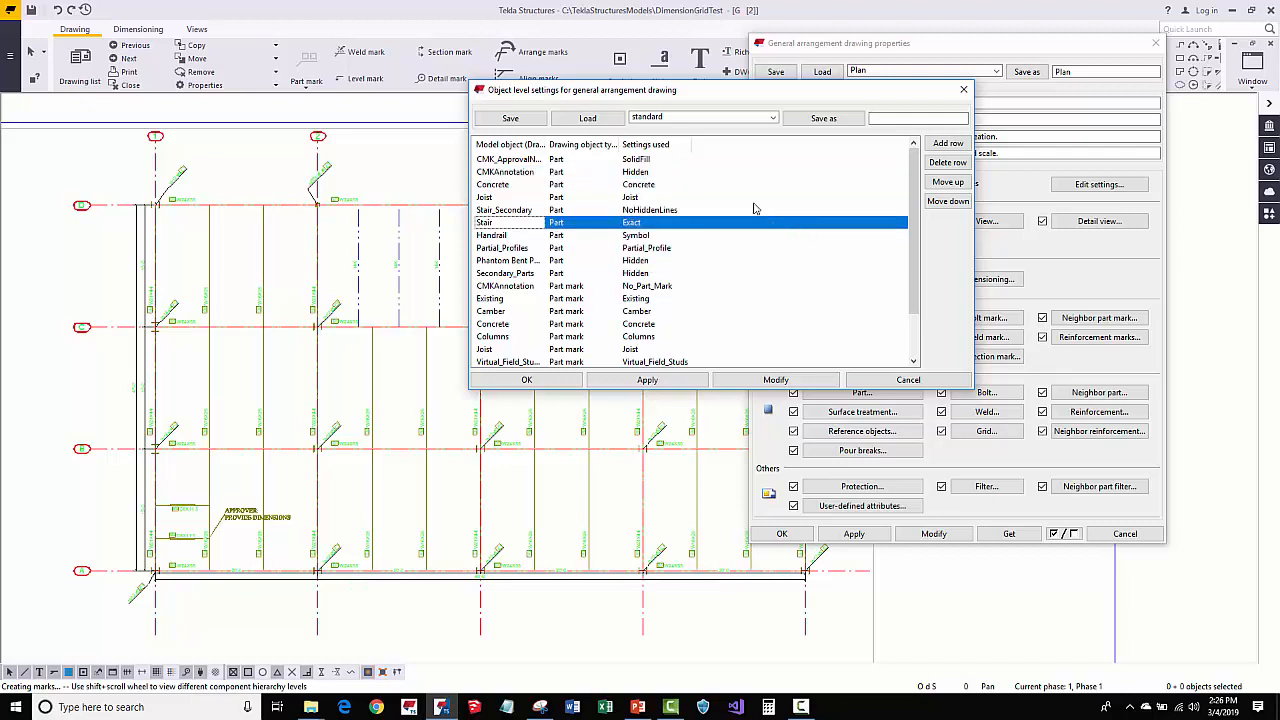
Compare the drawing object type and settings used in the CMK_ApprovalNotes row with those in the CMKAnnotation part row
double_click(519, 161)
left_click(521, 161)
left_click(563, 165)
left_click(563, 165)
left_click(564, 166)
left_click(566, 167)
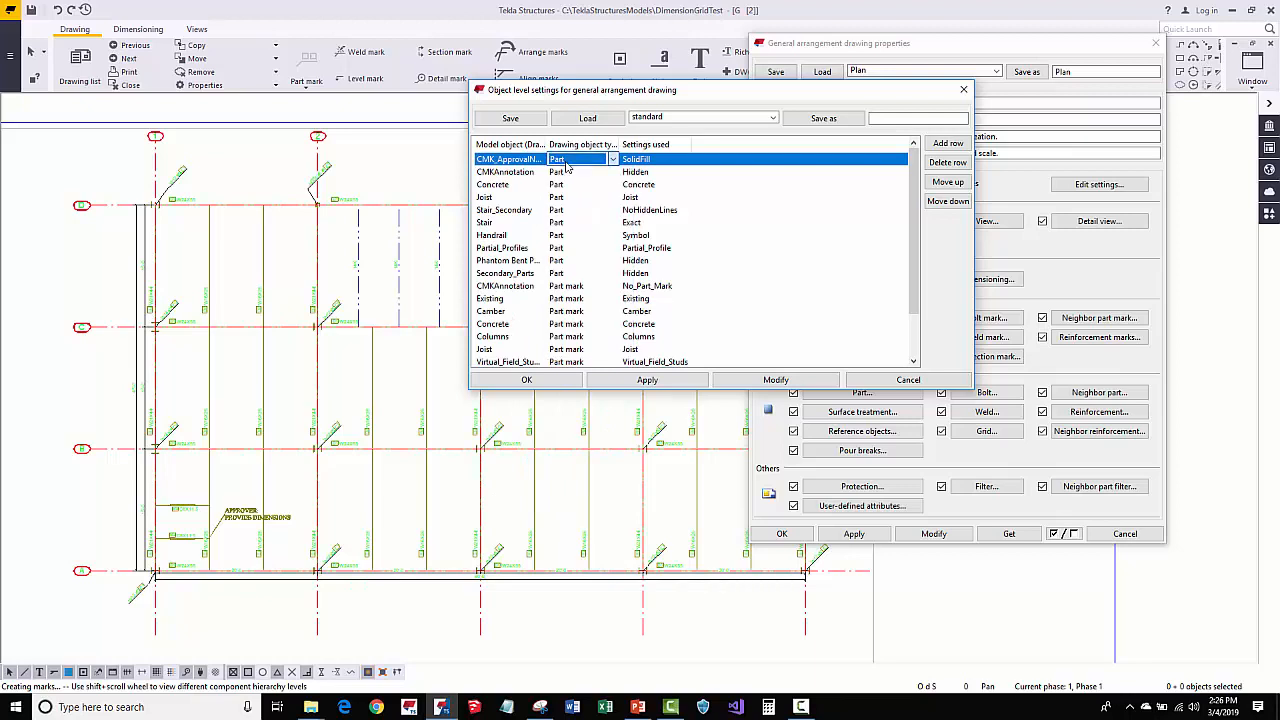
left_click(654, 161)
left_click(655, 162)
left_click(654, 162)
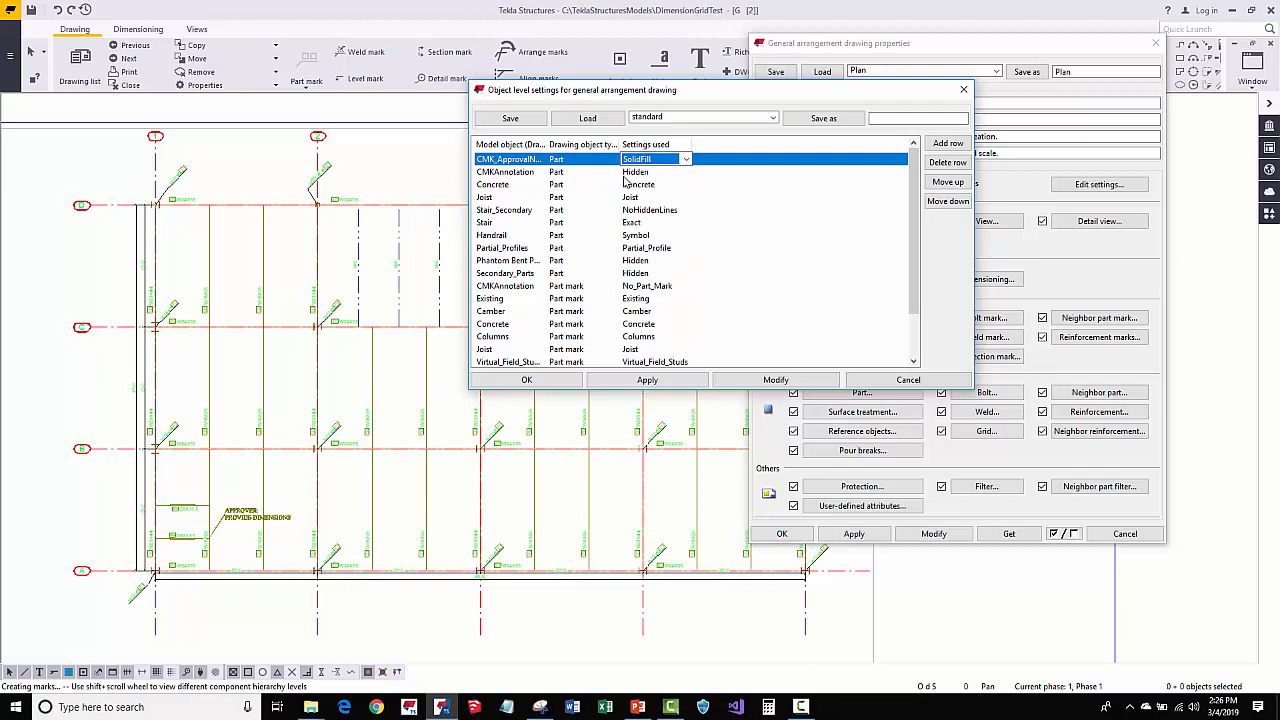
left_click(628, 173)
left_click(630, 172)
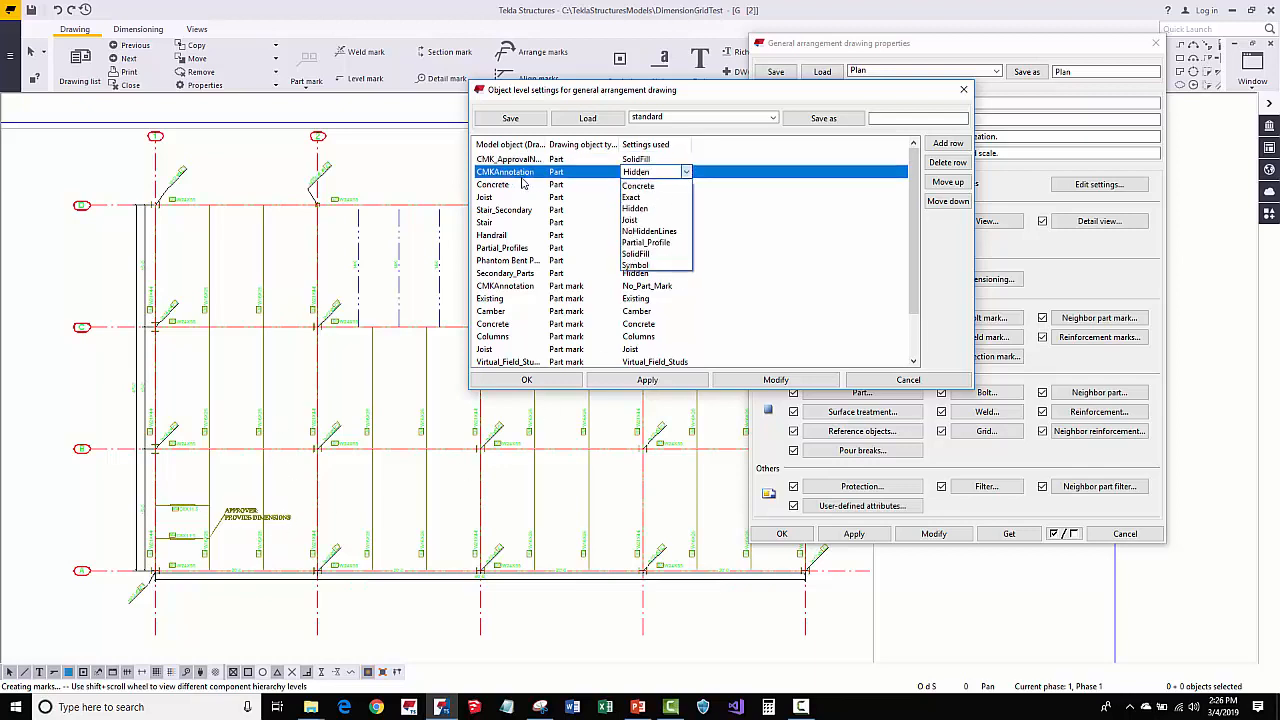
left_click(646, 177)
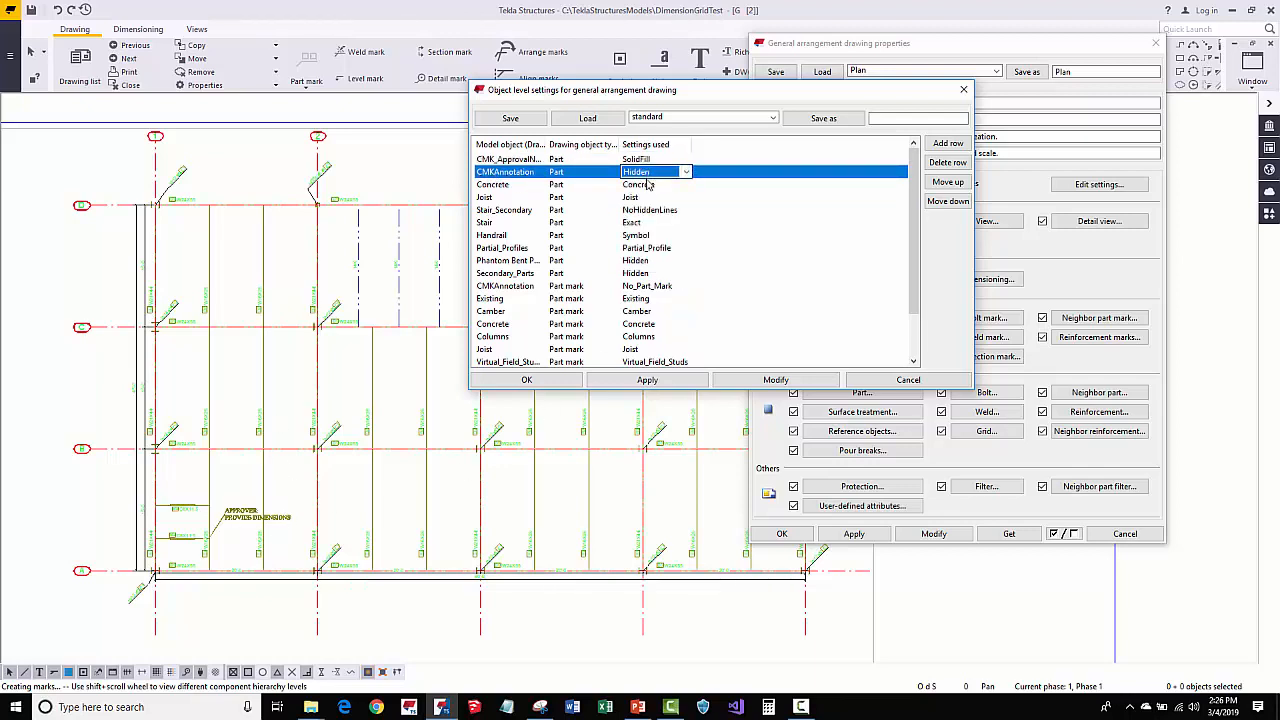
left_click(515, 160)
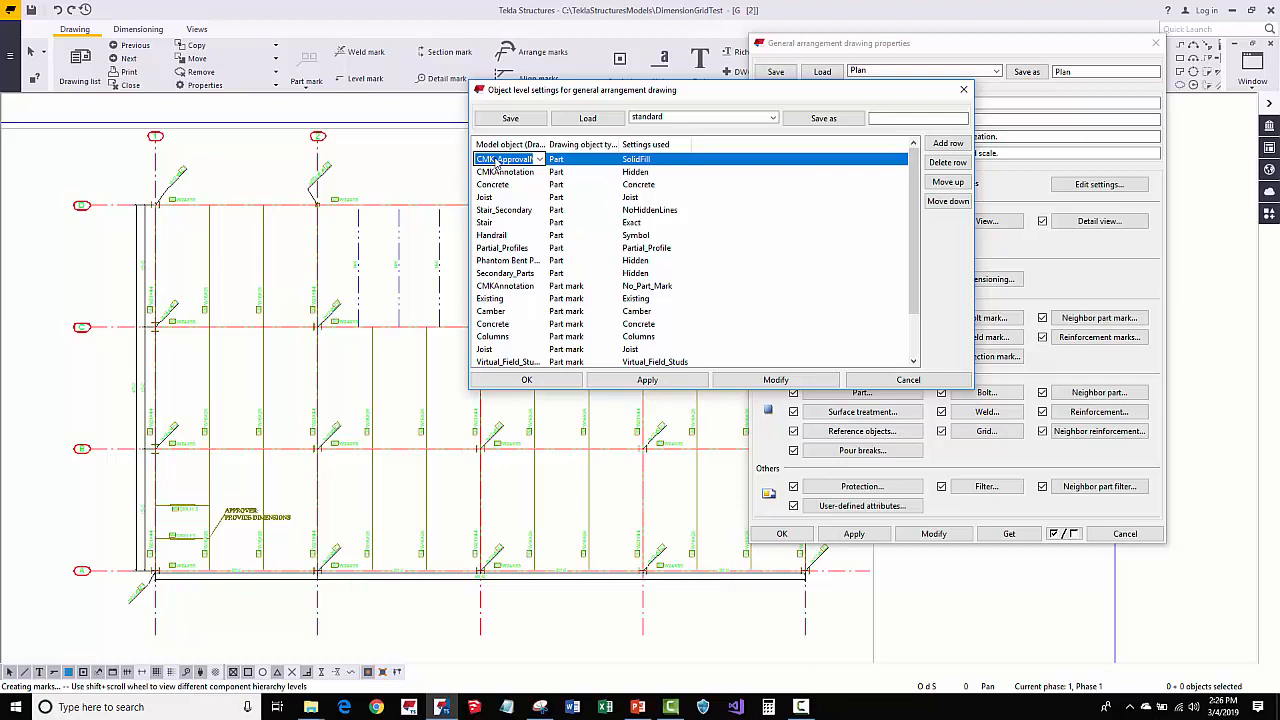
Review the CMKAnnotation part row, then accept the object level settings and the general arrangement drawing properties
left_click(505, 172)
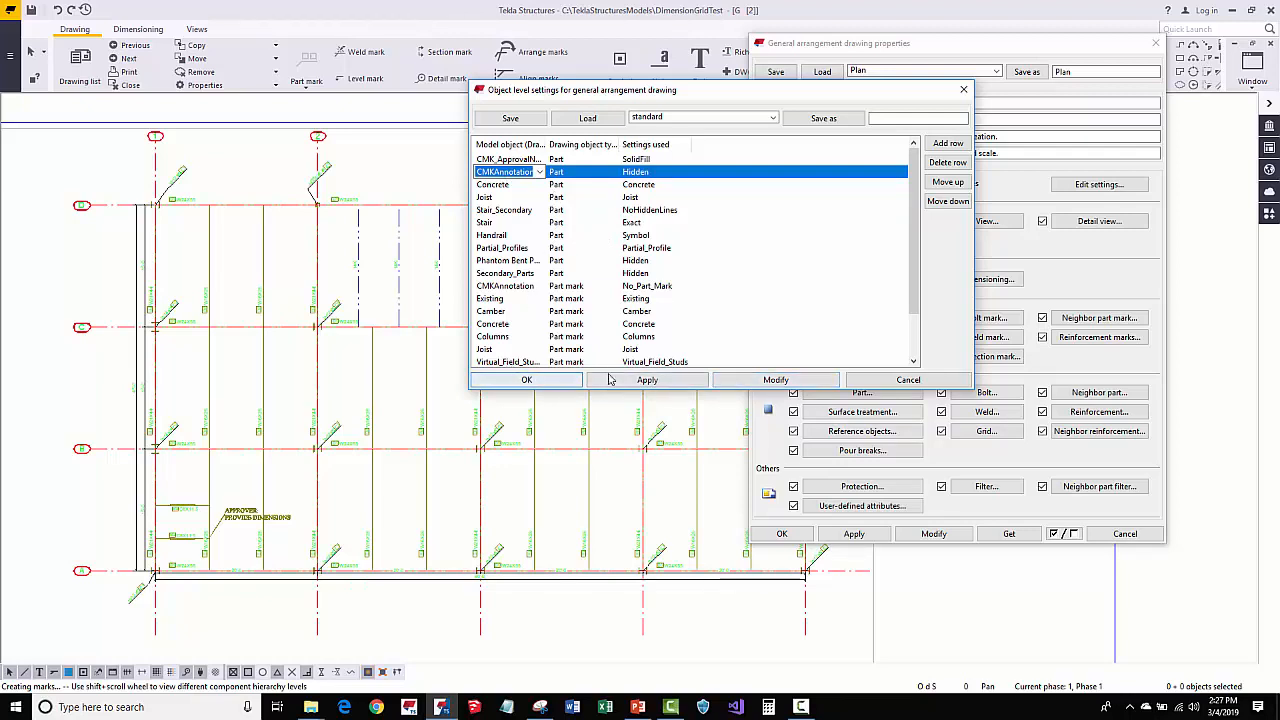
left_click(560, 380)
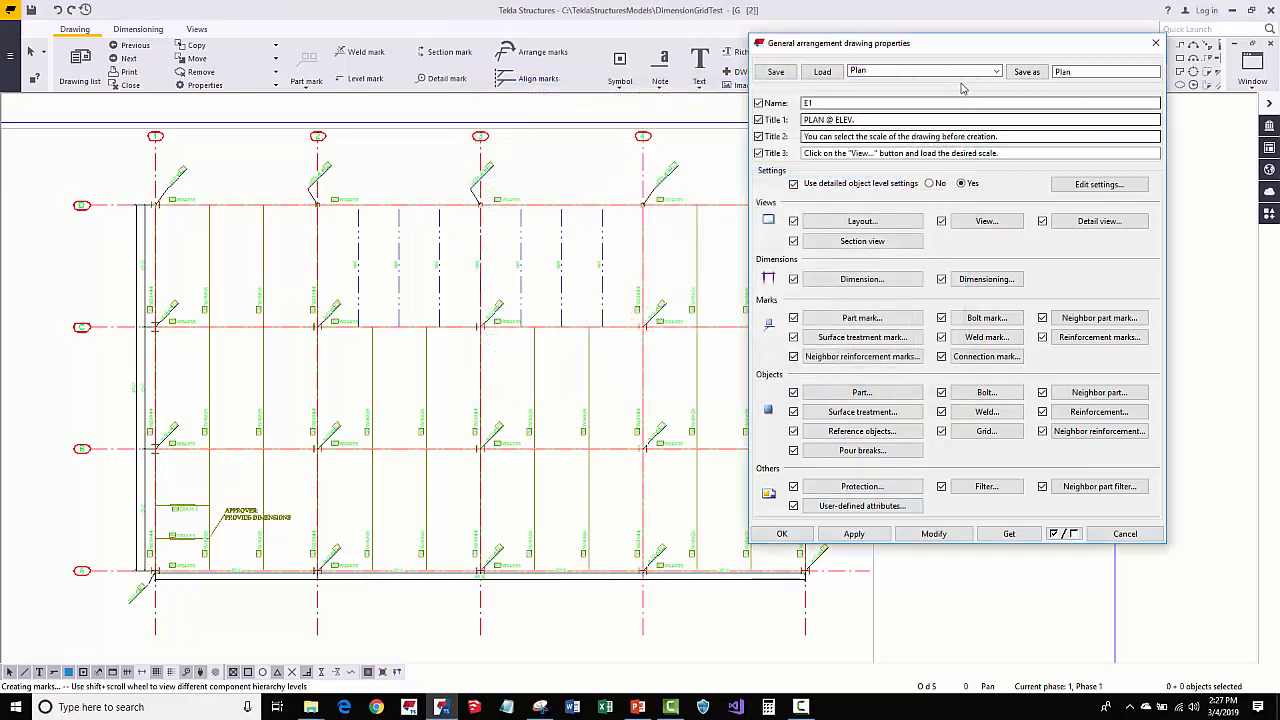
left_click(782, 534)
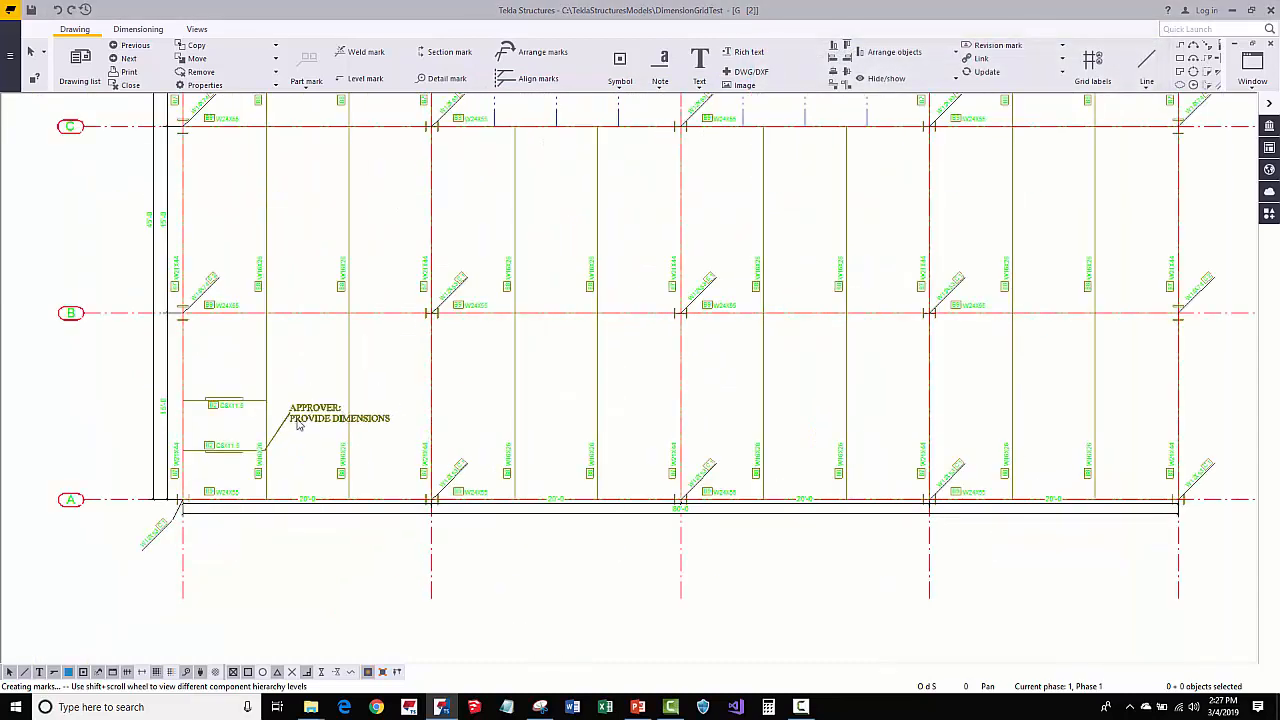
Reopen the drawing properties, load the CMK_ApprovalNotes filter to review its Finish condition, and cancel out of both dialogs
double_click(565, 374)
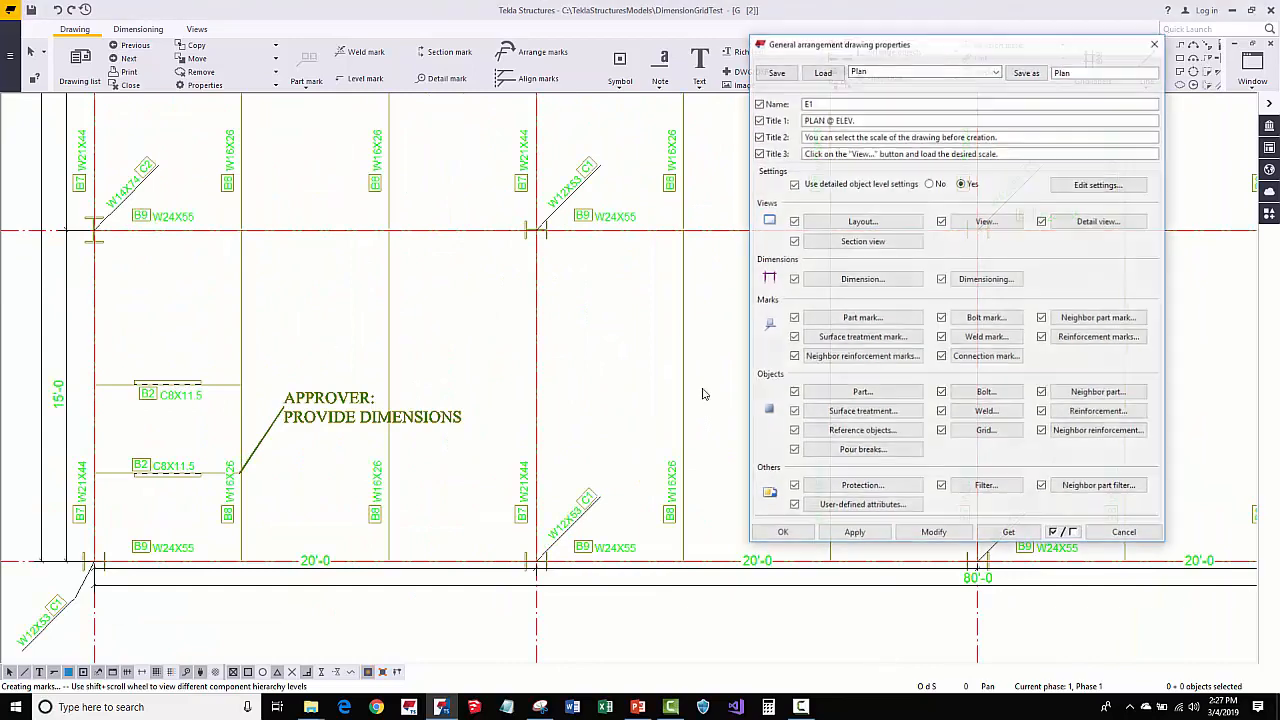
left_click(986, 484)
left_click(560, 186)
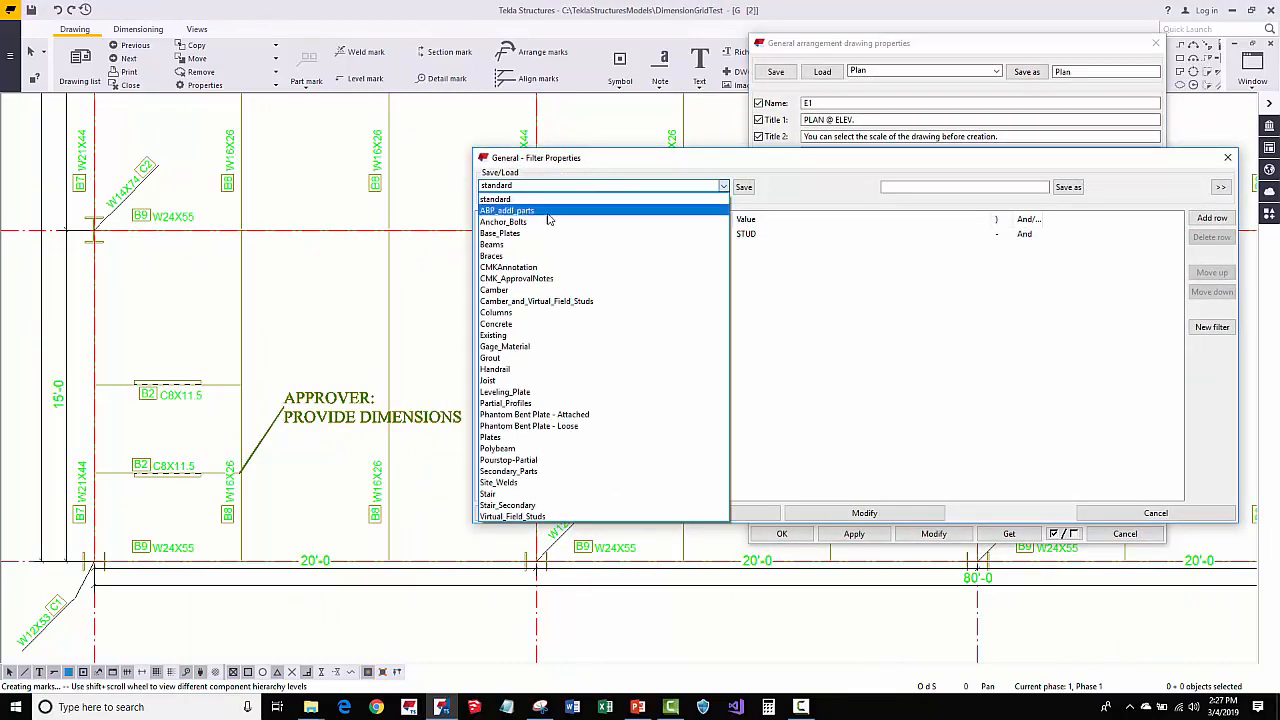
left_click(545, 278)
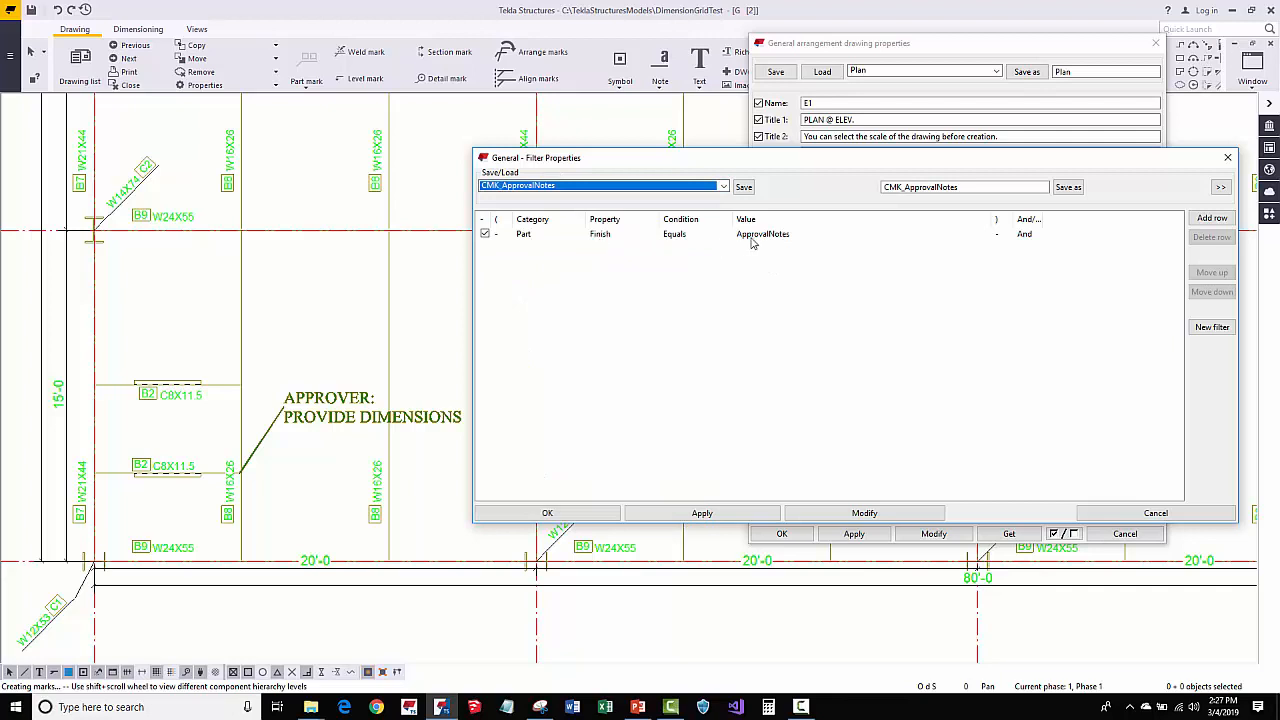
left_click(1130, 513)
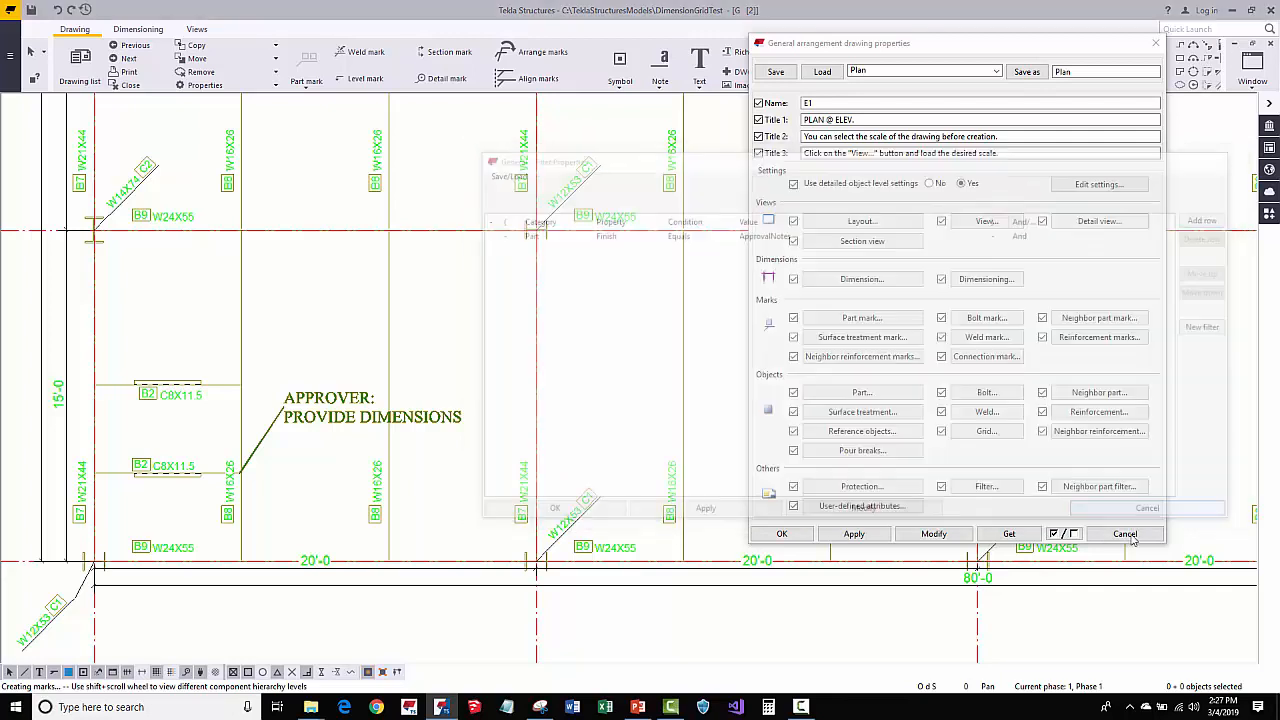
left_click(1125, 534)
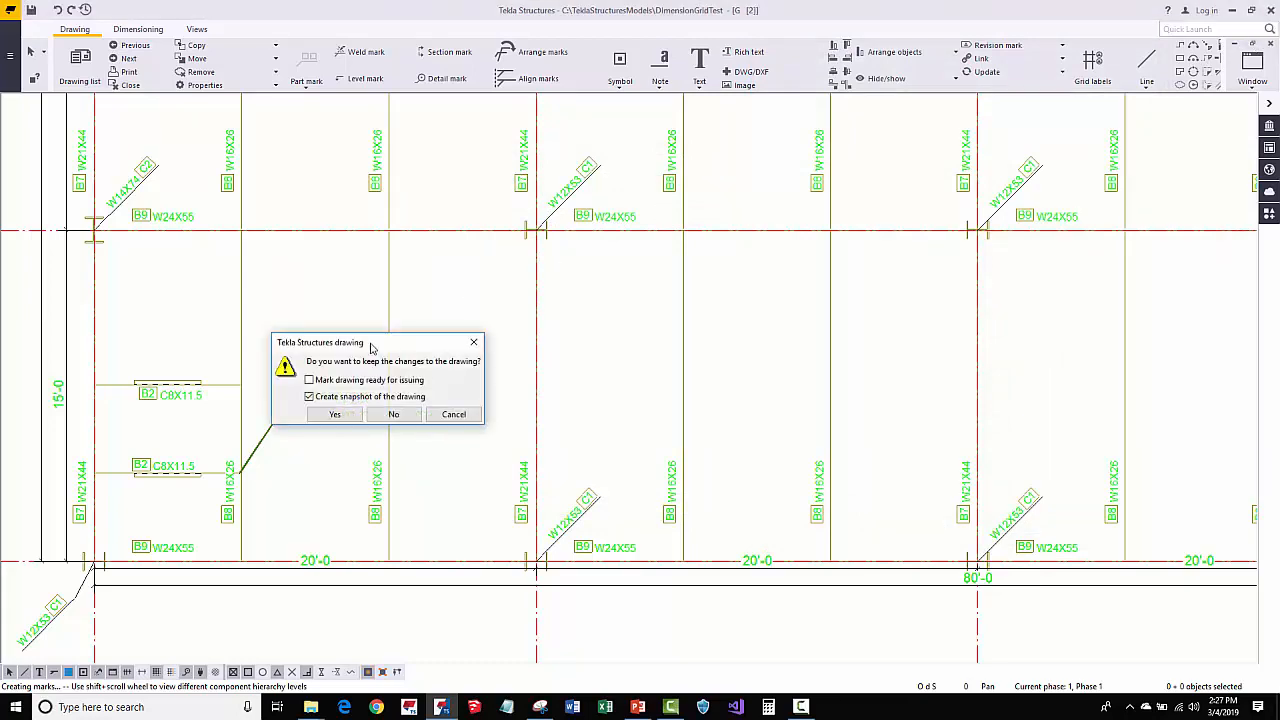
Close the drawing keeping its changes and a snapshot, and check the properties of a text plate in the model's approver note
left_click(335, 414)
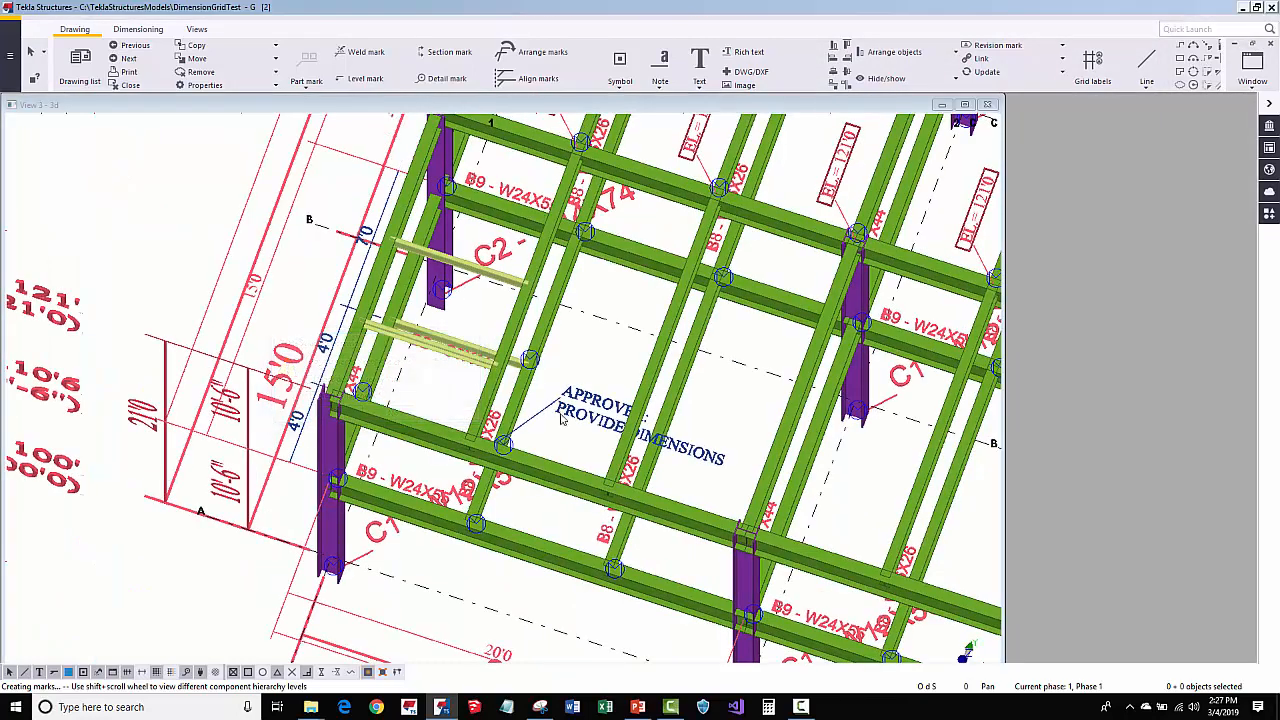
scroll(562, 420, "up", 2)
left_click(583, 416)
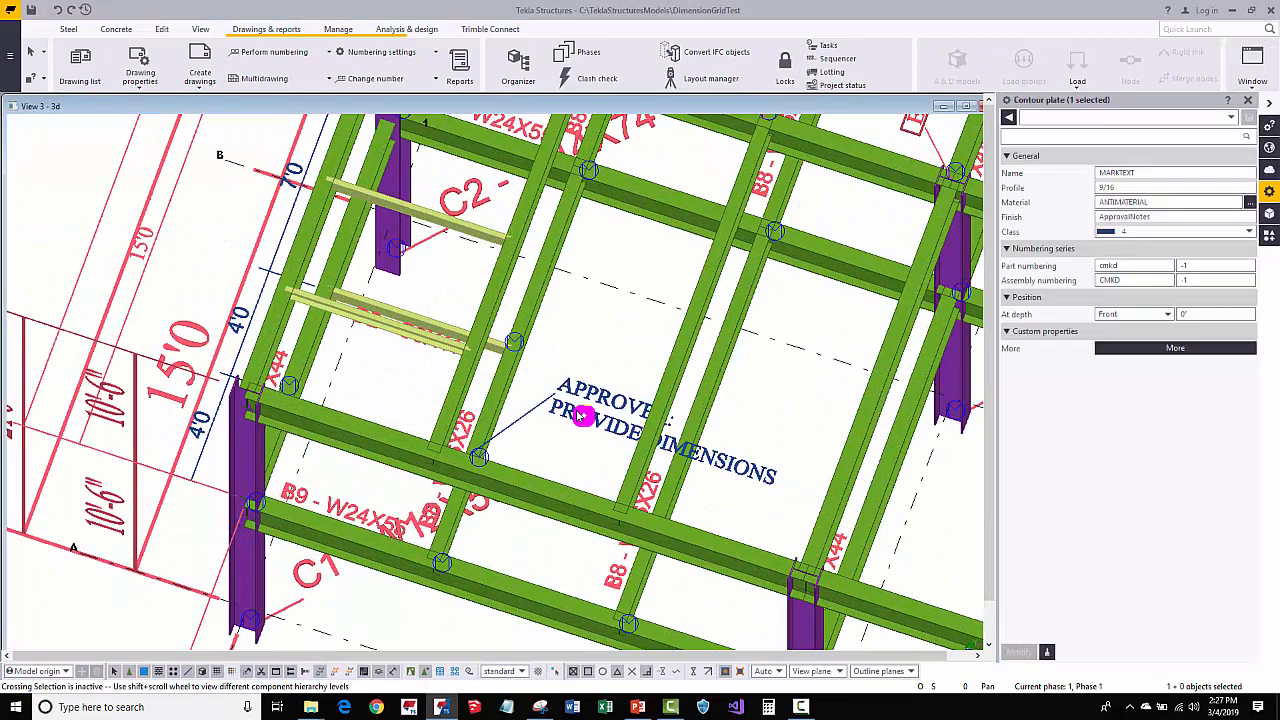
left_click(556, 467)
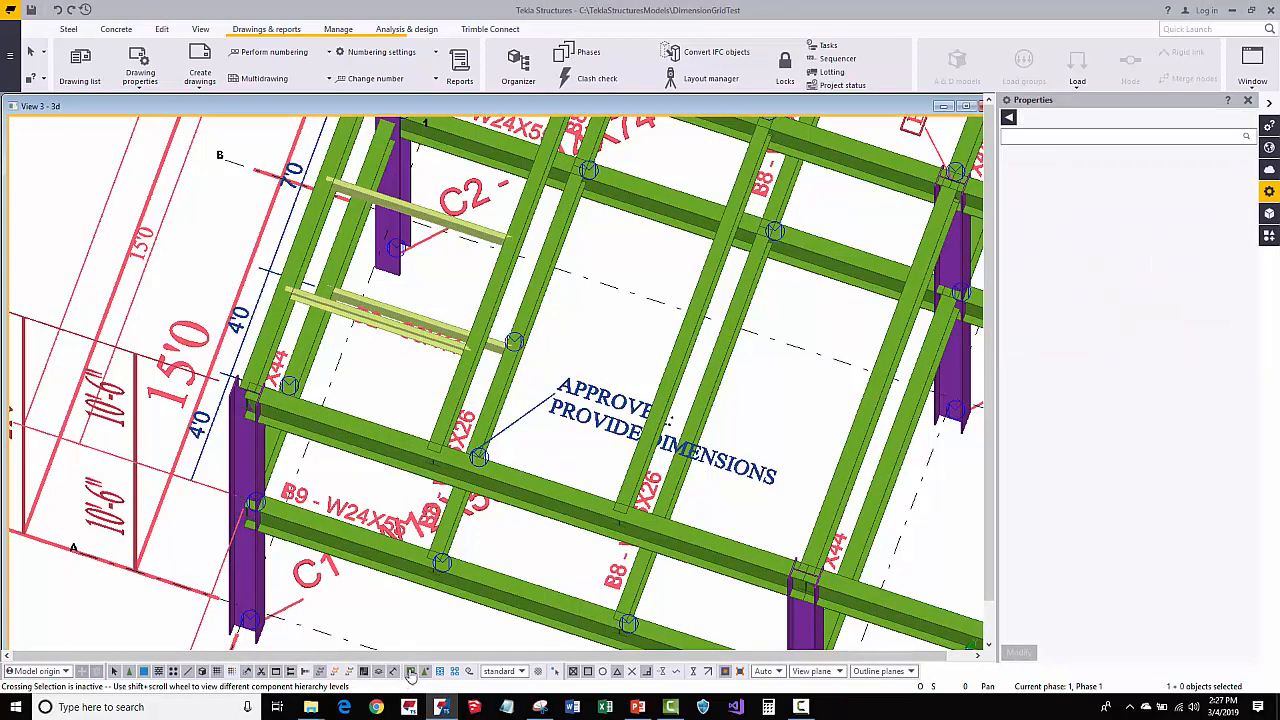
Open the approver note's Model Text properties, examine its Group value, and close them without changes
double_click(587, 397)
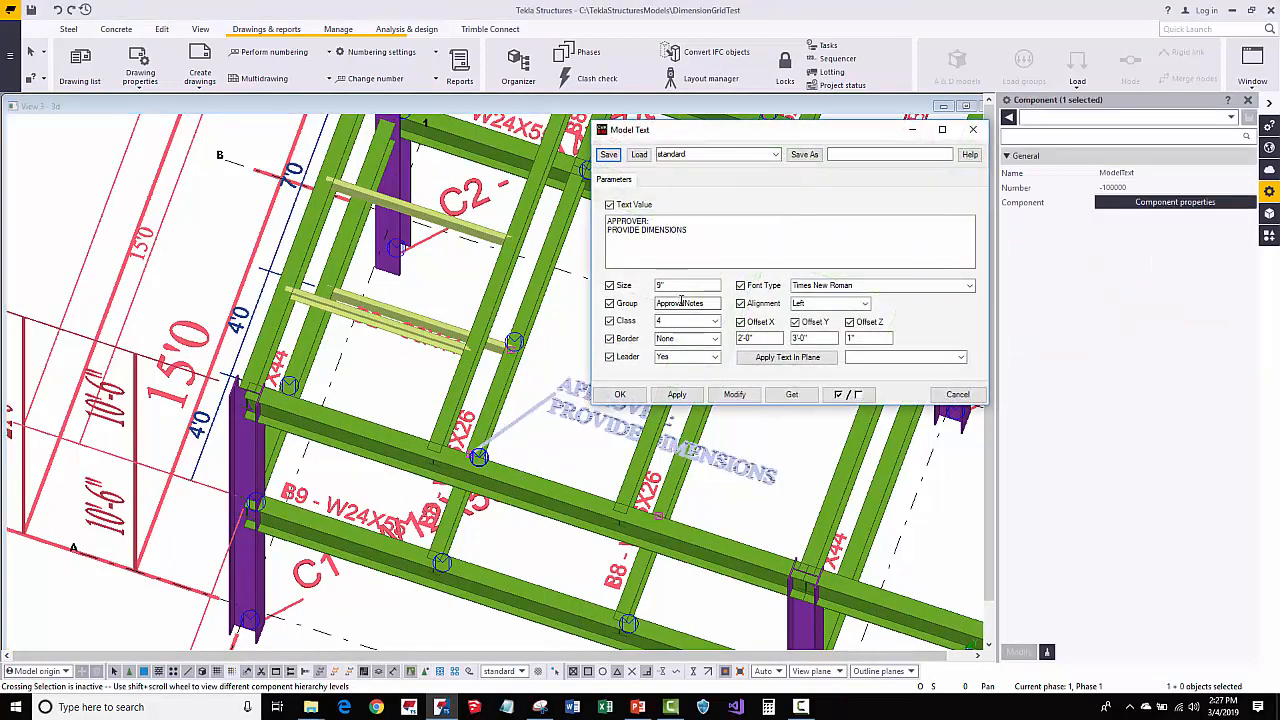
double_click(701, 306)
left_click(693, 303)
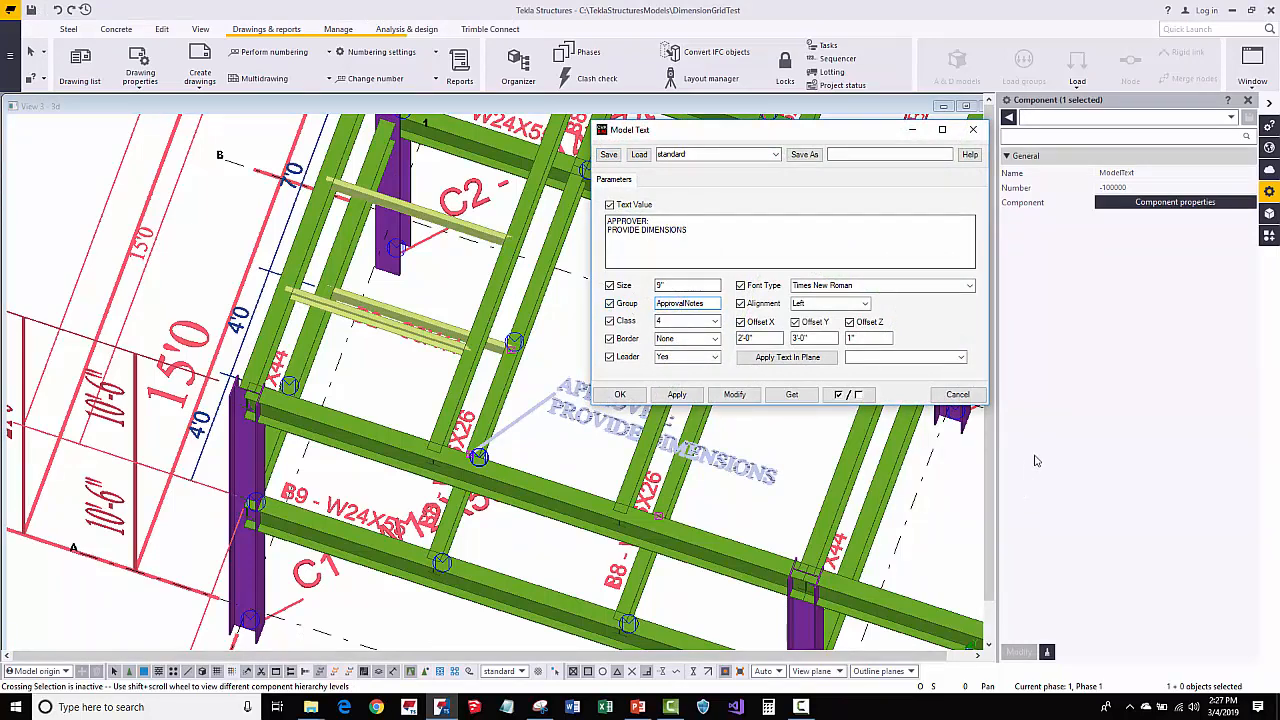
left_click(957, 394)
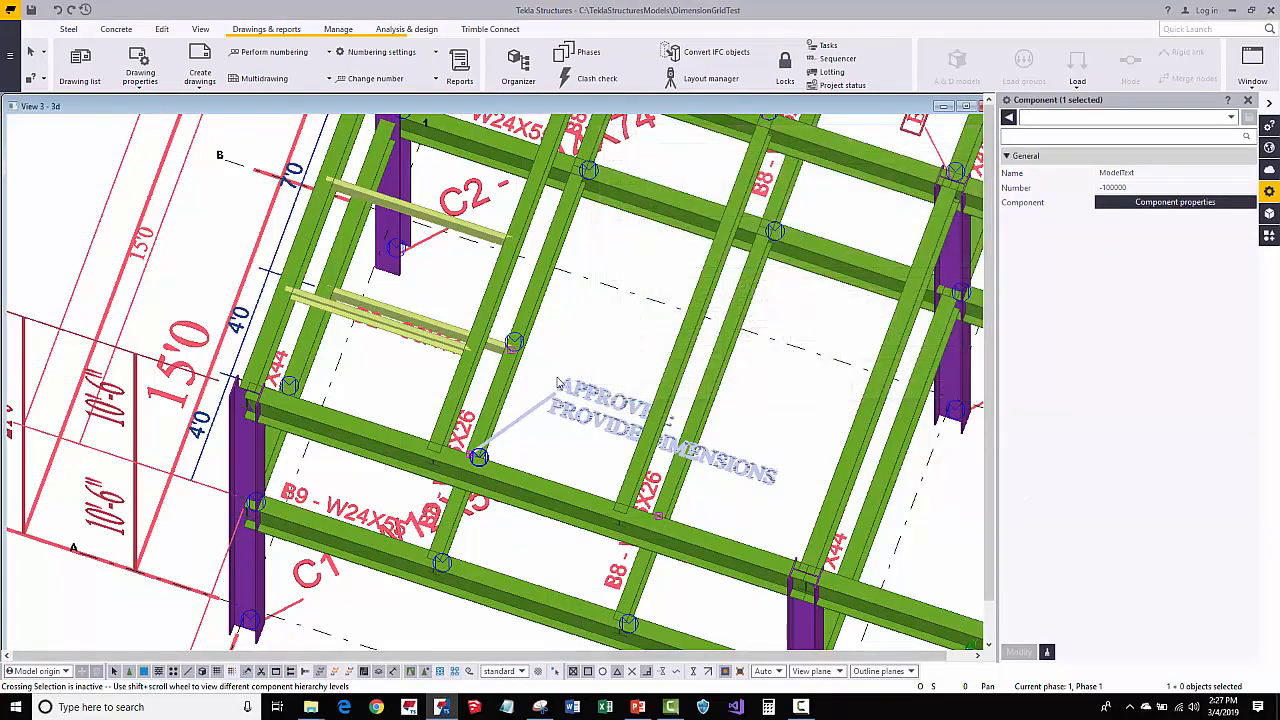
Select a single letter plate of the approver note, examine its Finish property, and clear the selection
scroll(591, 335, "up", 3)
left_click(561, 421)
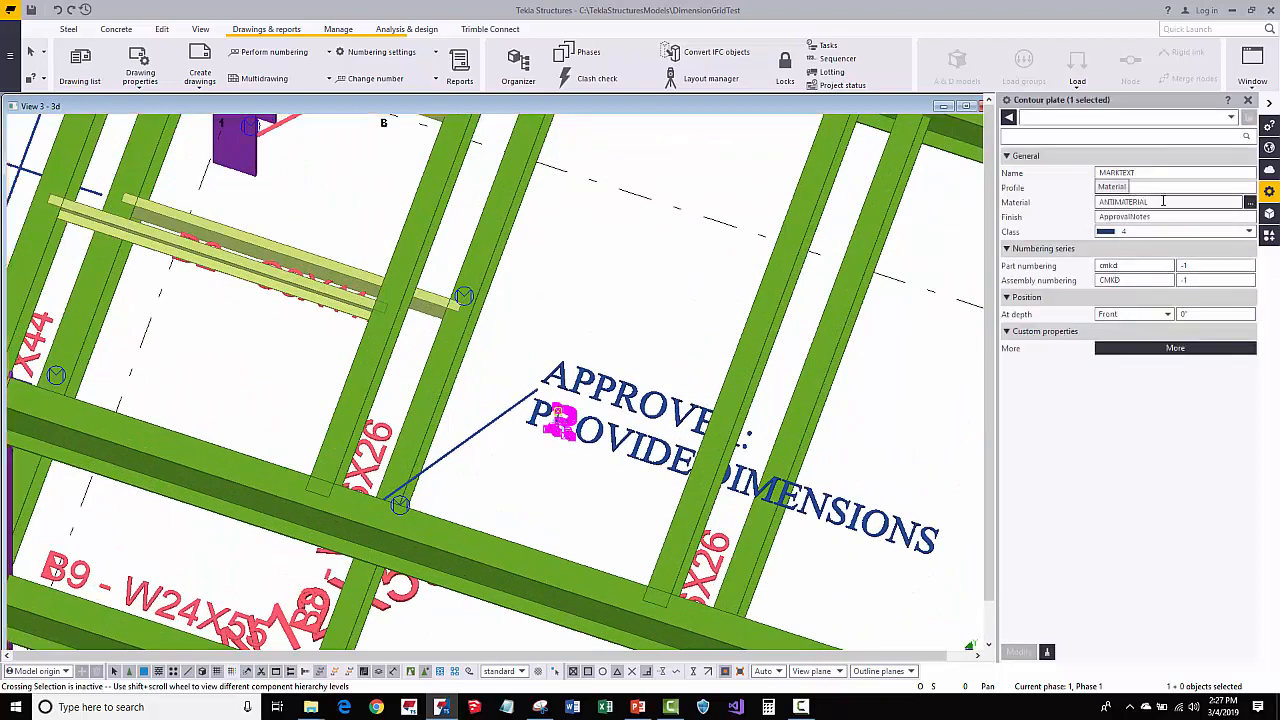
left_click(1162, 216)
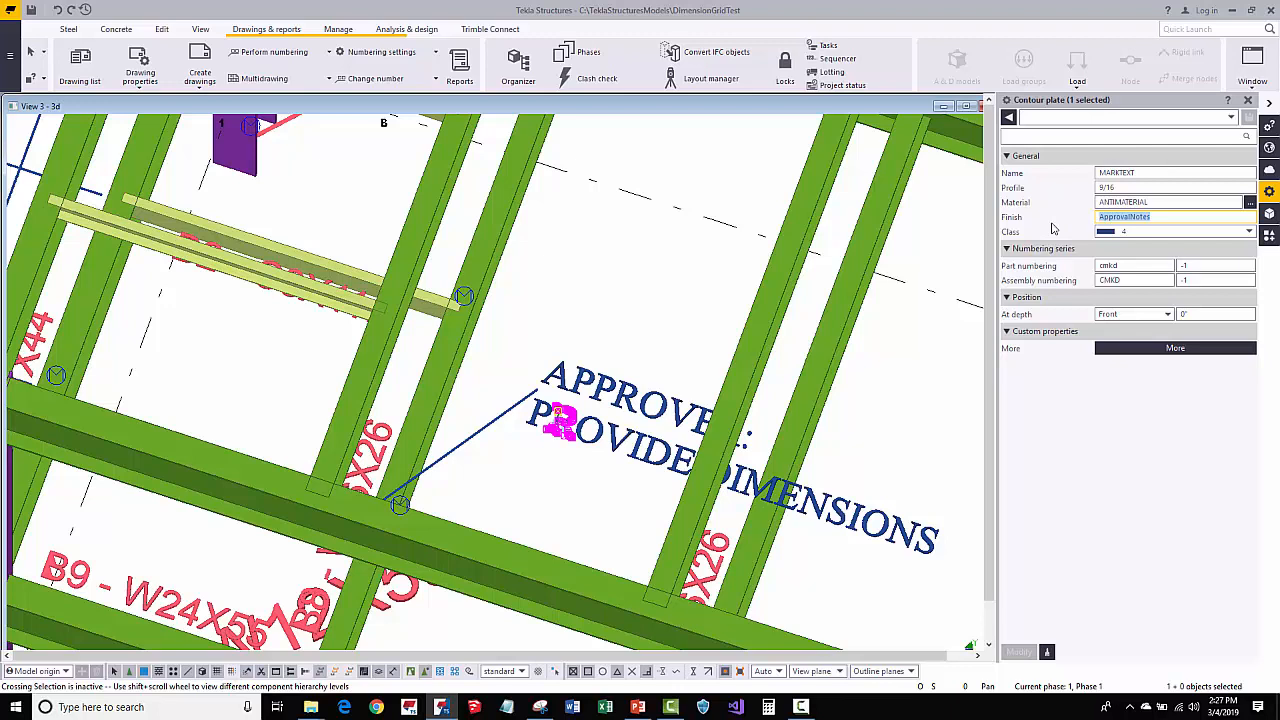
left_click(617, 325)
scroll(520, 420, "down", 6)
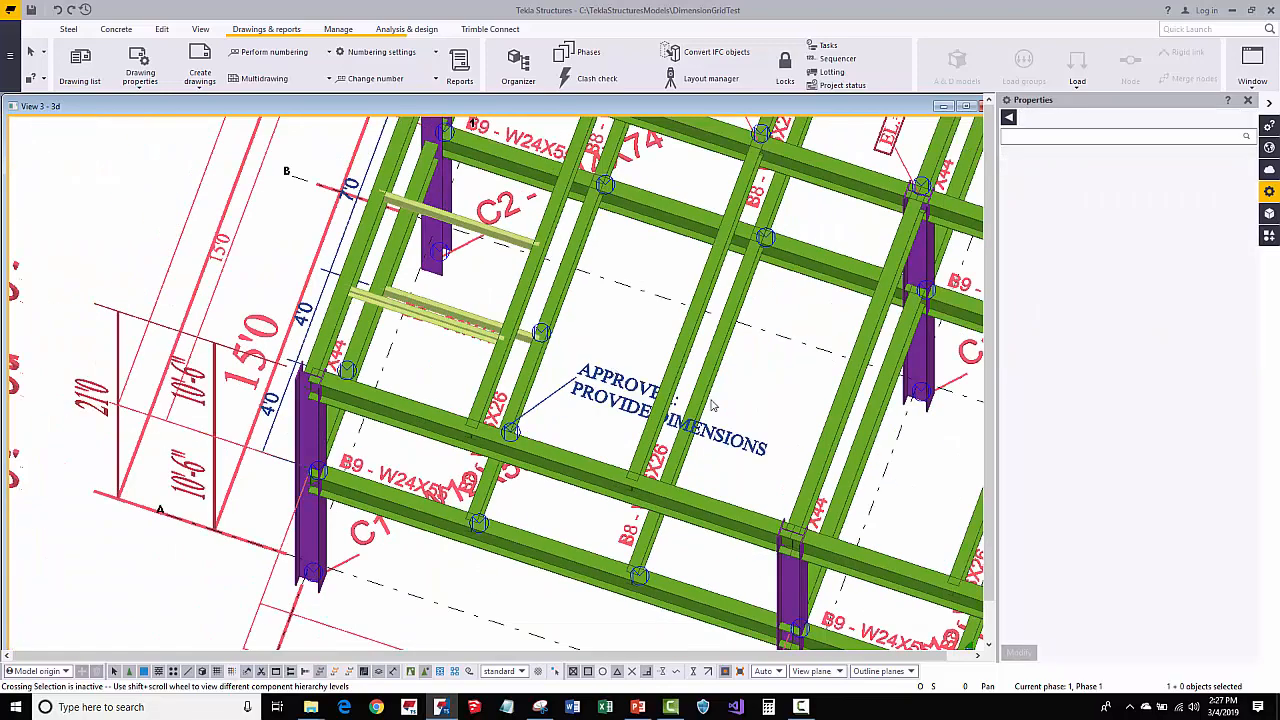